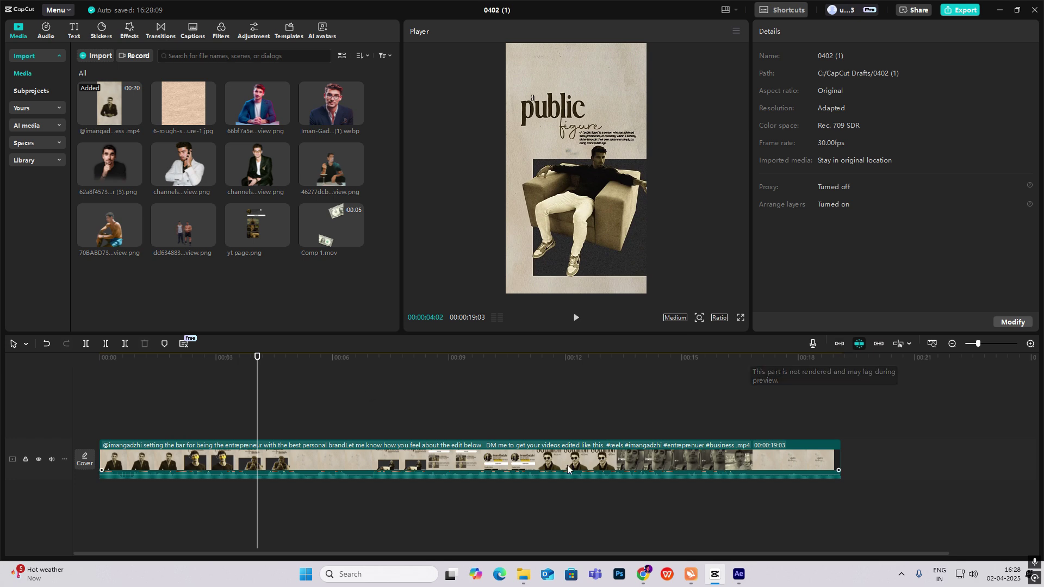
# - Shift the reference video about 8 seconds later on the timeline and preview it at 00:00:10:05
pyautogui.moveTo(566, 465); pyautogui.dragTo(874, 462)
pyautogui.click(494, 424)
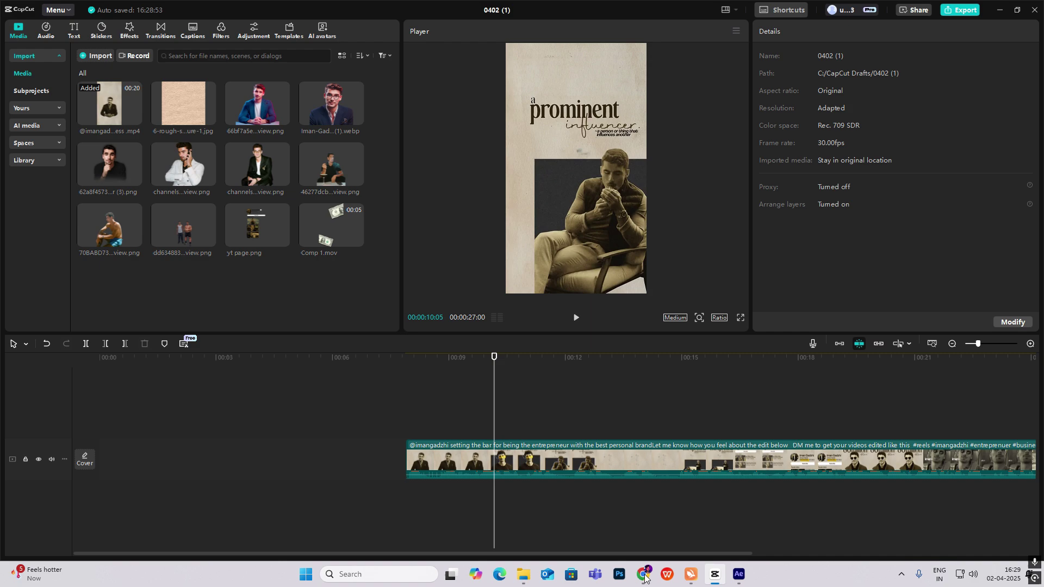
# - Switch to Chrome and look over the Google image results for "dollar transparent"
pyautogui.click(644, 576)
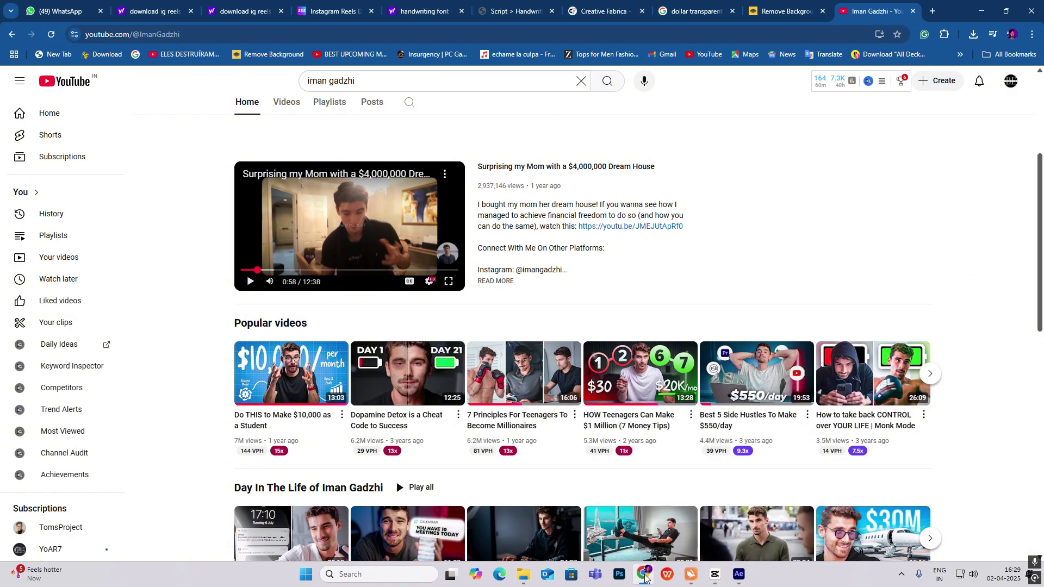
pyautogui.click(608, 7)
pyautogui.click(673, 6)
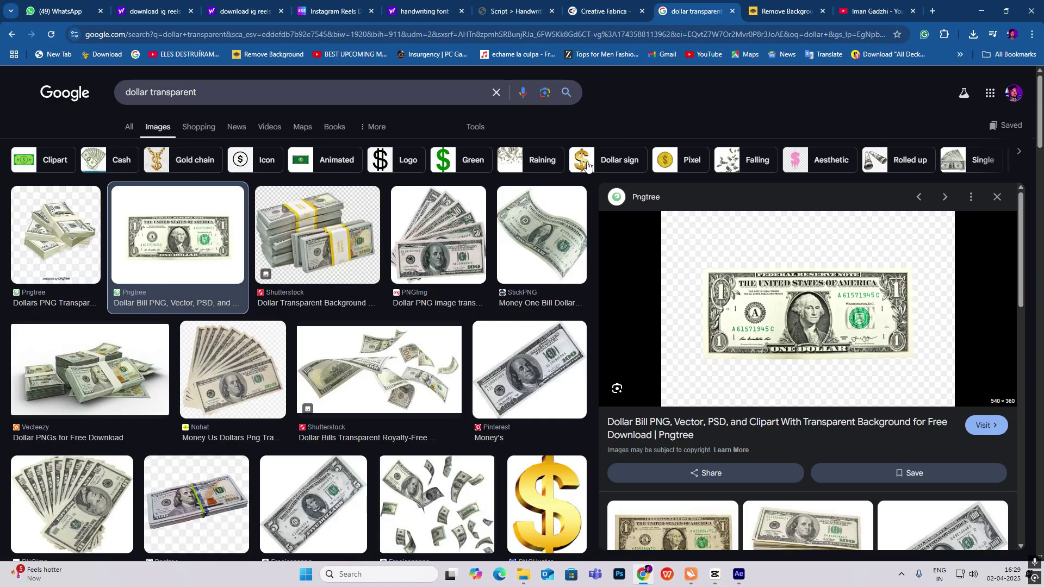
pyautogui.scroll(-1, 231, 131)
pyautogui.scroll(1, 232, 131)
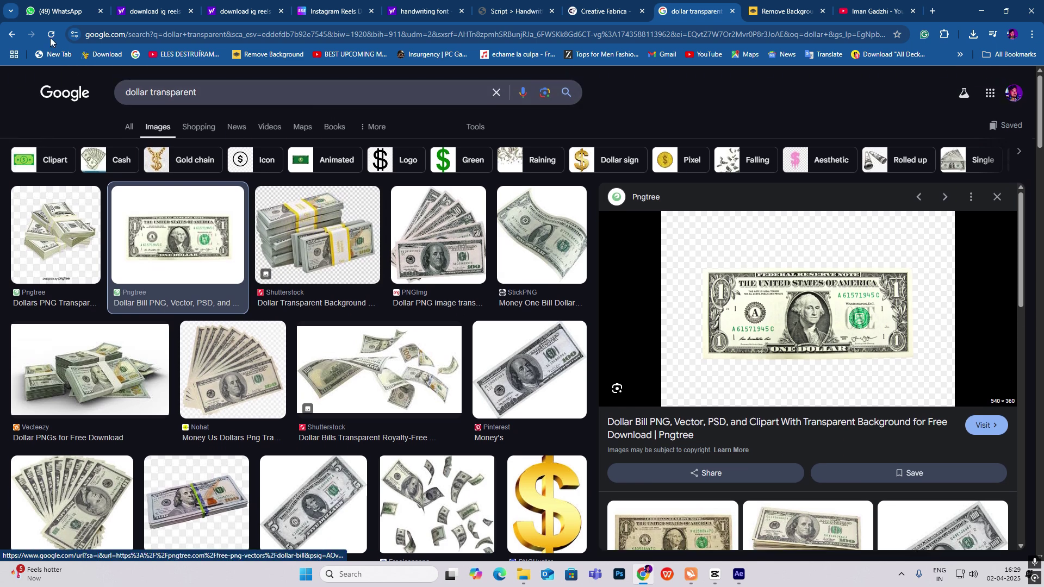
# - Go back through the earlier image searches for Iman Gadzhi with Hasbulla and Iman Gadzhi smoking a cigar
pyautogui.click(11, 34)
pyautogui.click(12, 34)
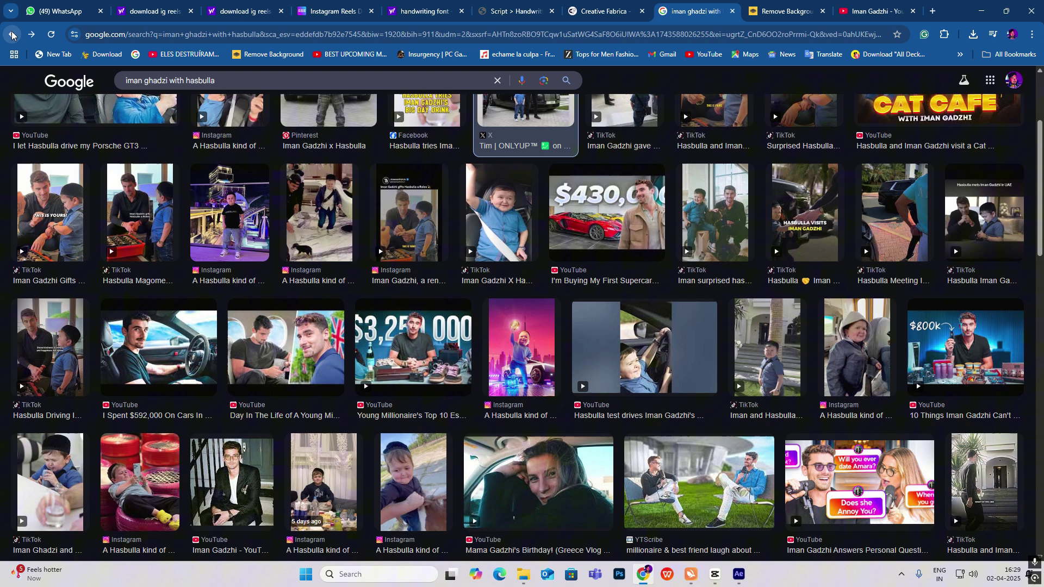
pyautogui.click(12, 34)
pyautogui.click(15, 36)
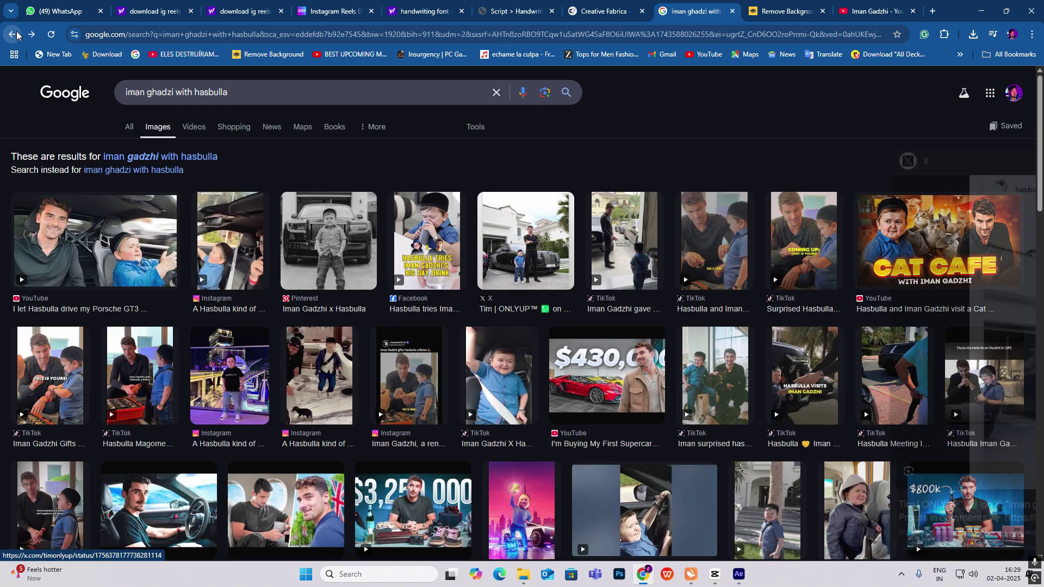
pyautogui.click(13, 34)
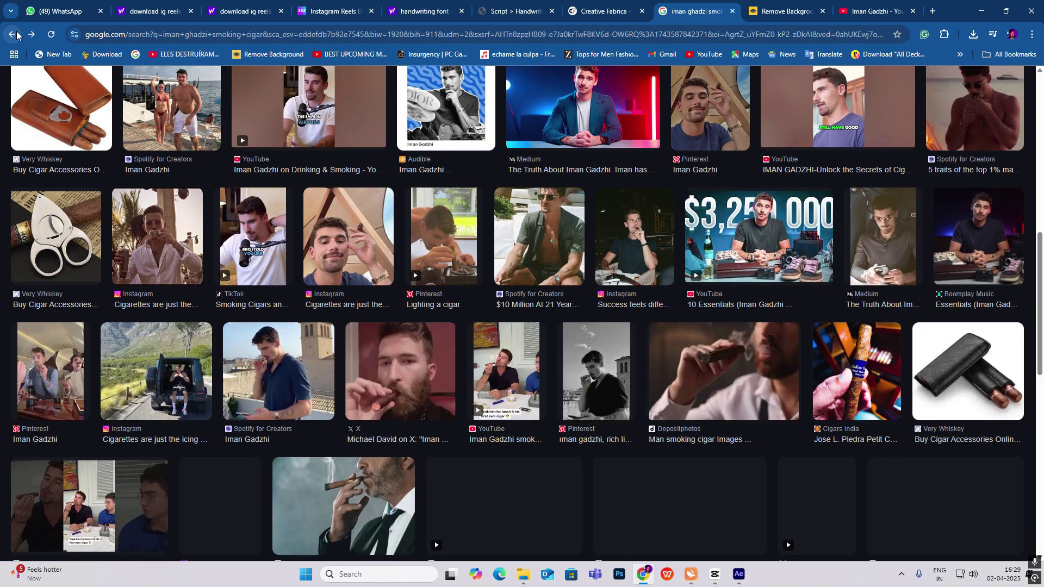
pyautogui.click(13, 35)
pyautogui.click(11, 37)
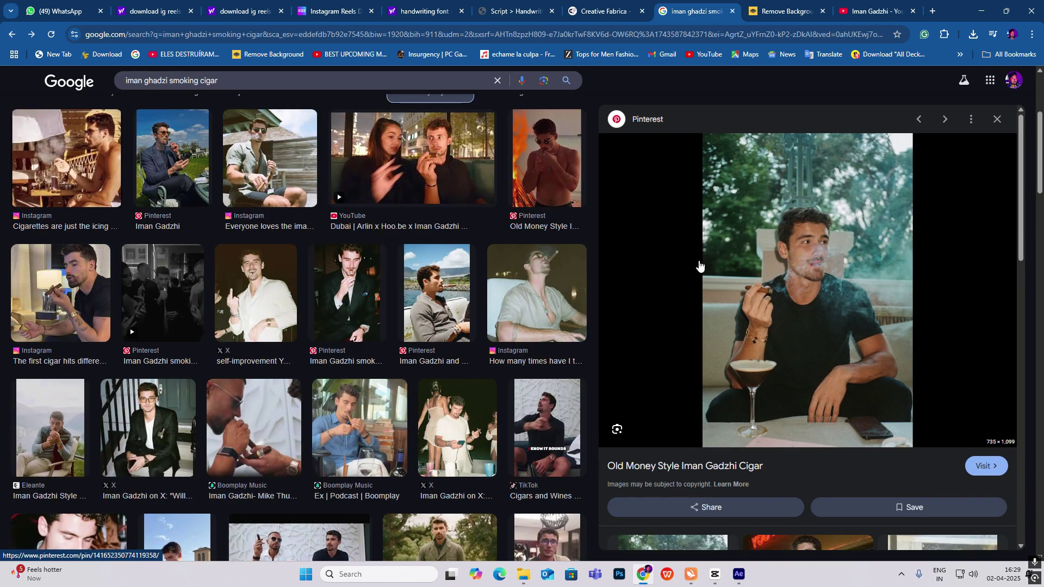
# - Check the dollar bill cut-out on remove.bg, and return to the earlier "iman ghadzi transparent" image search
pyautogui.click(786, 11)
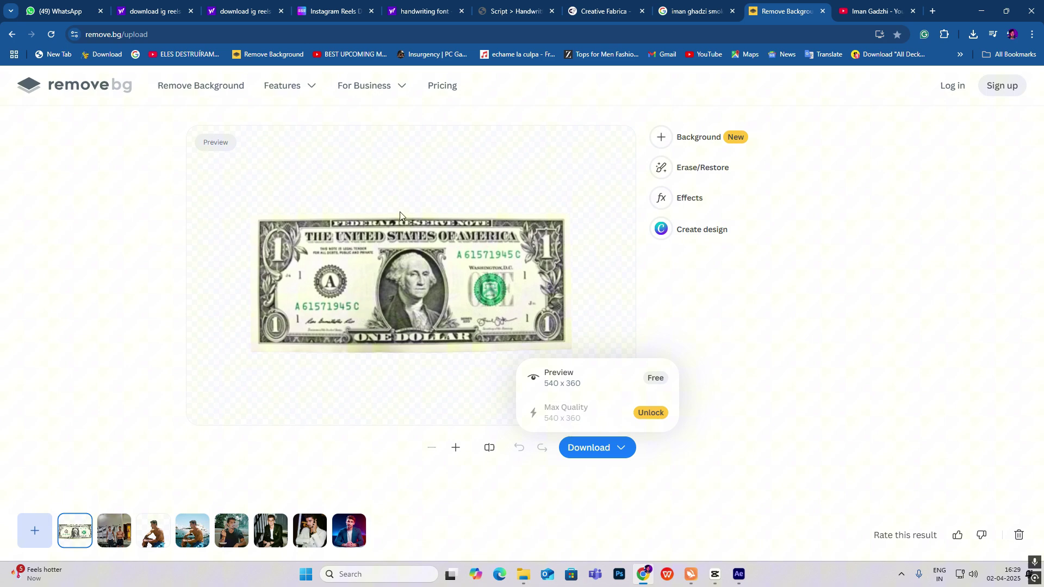
pyautogui.click(697, 11)
pyautogui.click(13, 36)
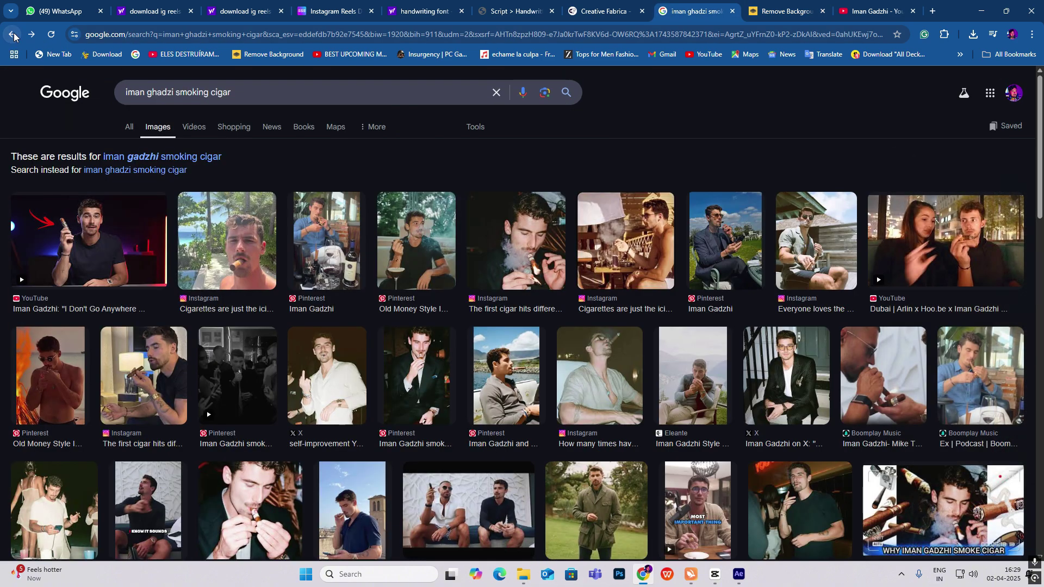
pyautogui.click(13, 35)
pyautogui.click(13, 35)
pyautogui.click(13, 35)
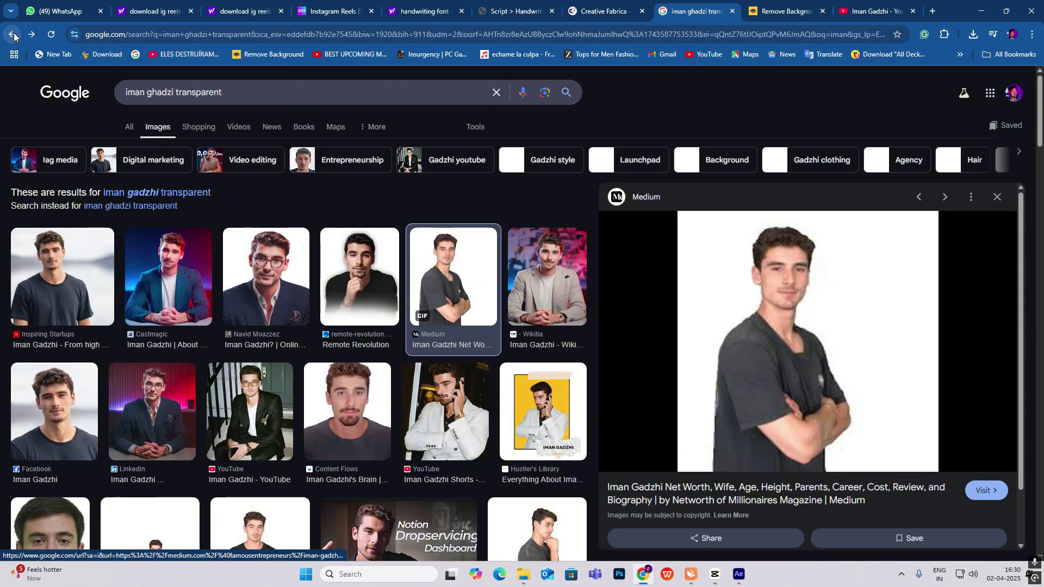
# - Go back to the "paper texture" image search and examine the rough recycled vintage paper texture and its related images
pyautogui.click(13, 35)
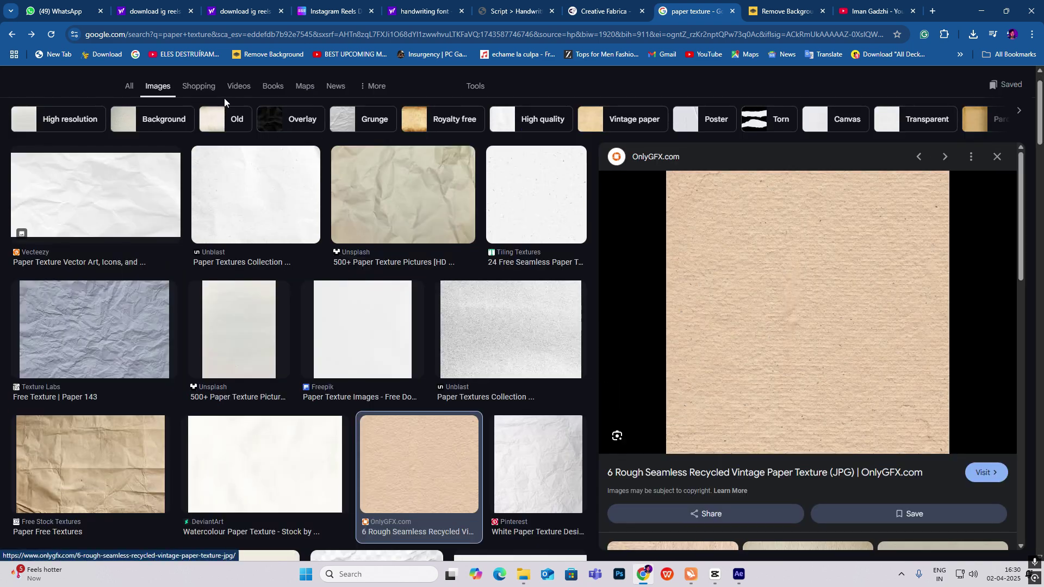
pyautogui.scroll(-2, 834, 286)
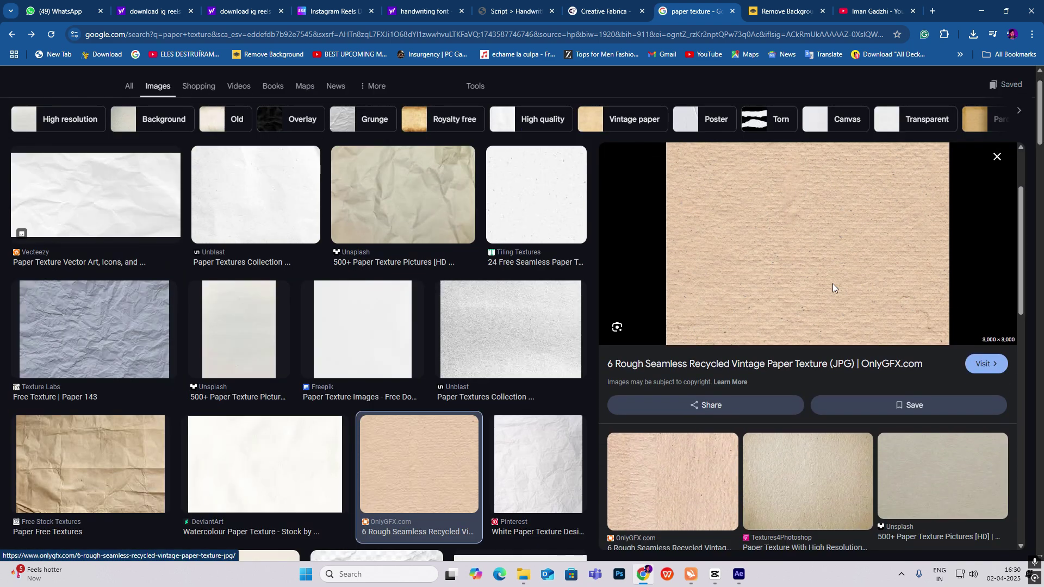
pyautogui.scroll(2, 834, 287)
pyautogui.scroll(-2, 834, 287)
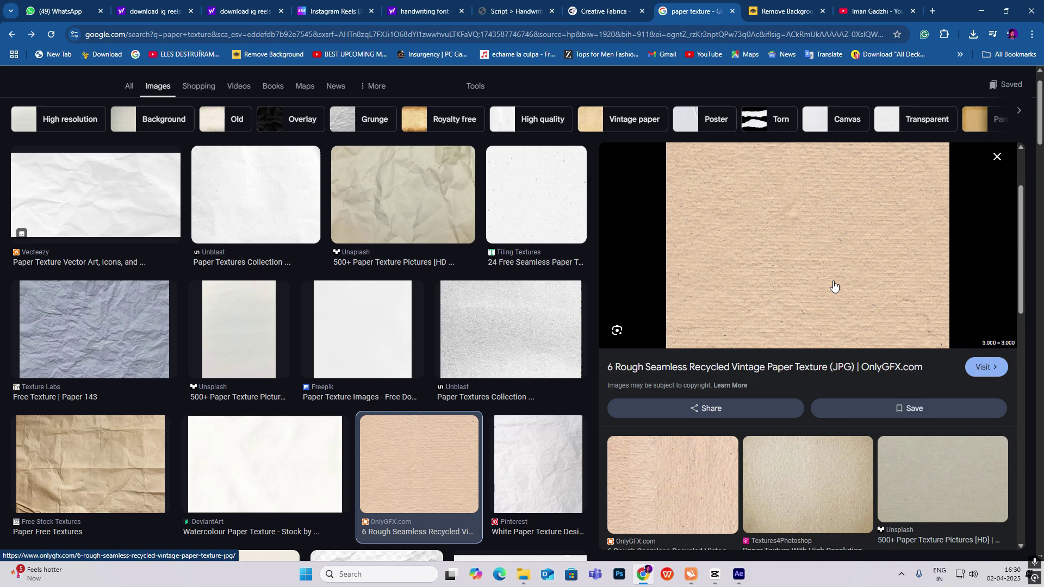
pyautogui.scroll(3, 834, 287)
pyautogui.scroll(-1, 835, 282)
pyautogui.scroll(1, 834, 282)
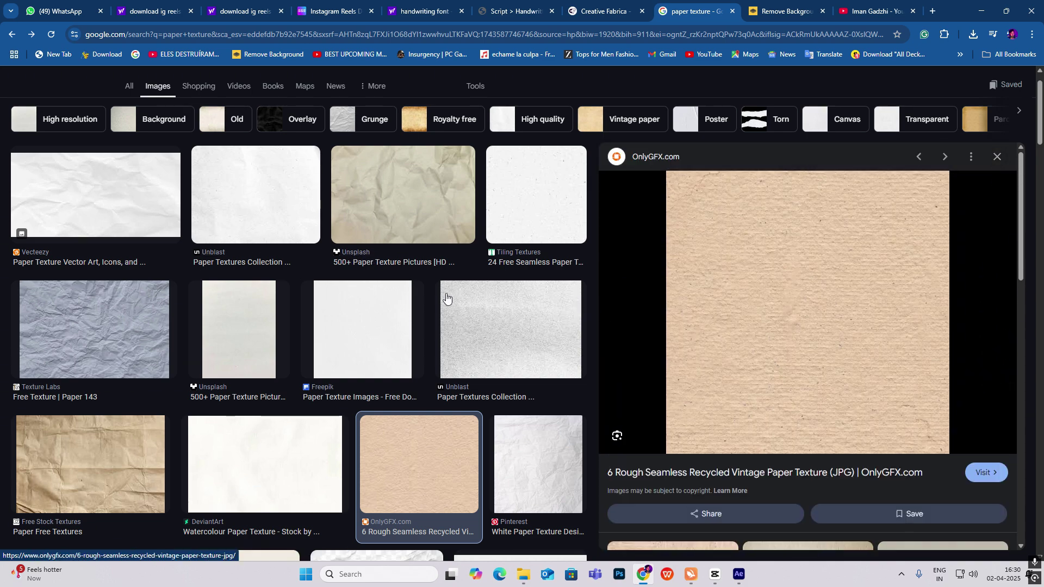
pyautogui.scroll(-4, 745, 343)
pyautogui.scroll(-1, 745, 343)
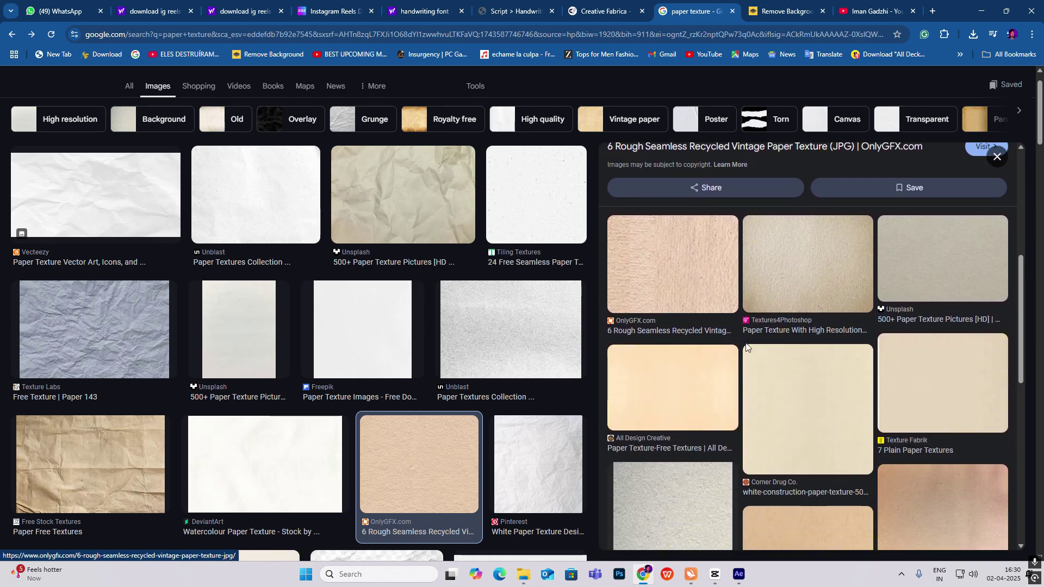
# - Switch to CapCut, place the 6-rough-seamless paper texture image at the start of the timeline above the main track, and preview it
pyautogui.click(715, 573)
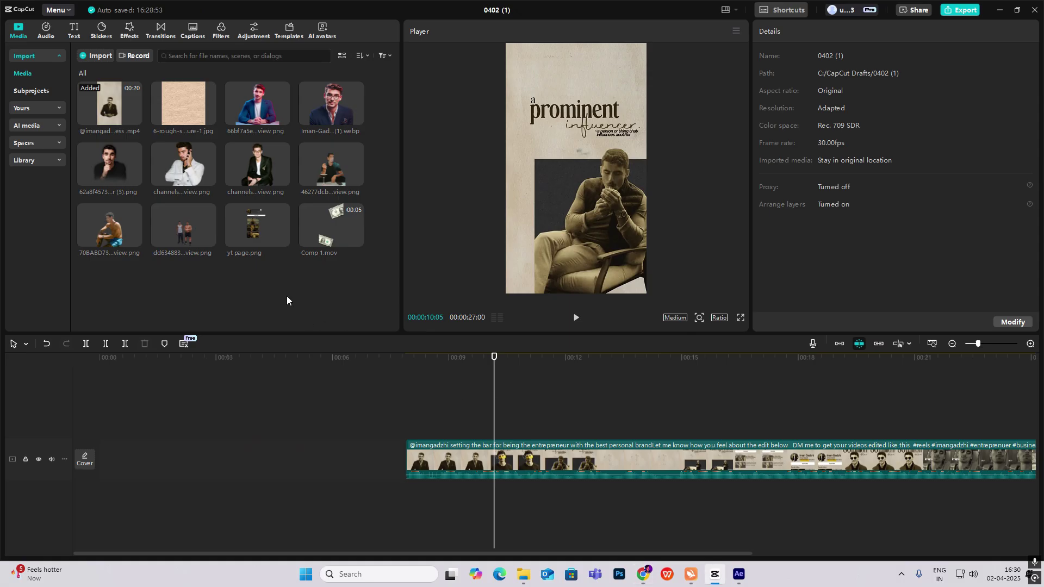
pyautogui.moveTo(174, 83); pyautogui.dragTo(103, 416)
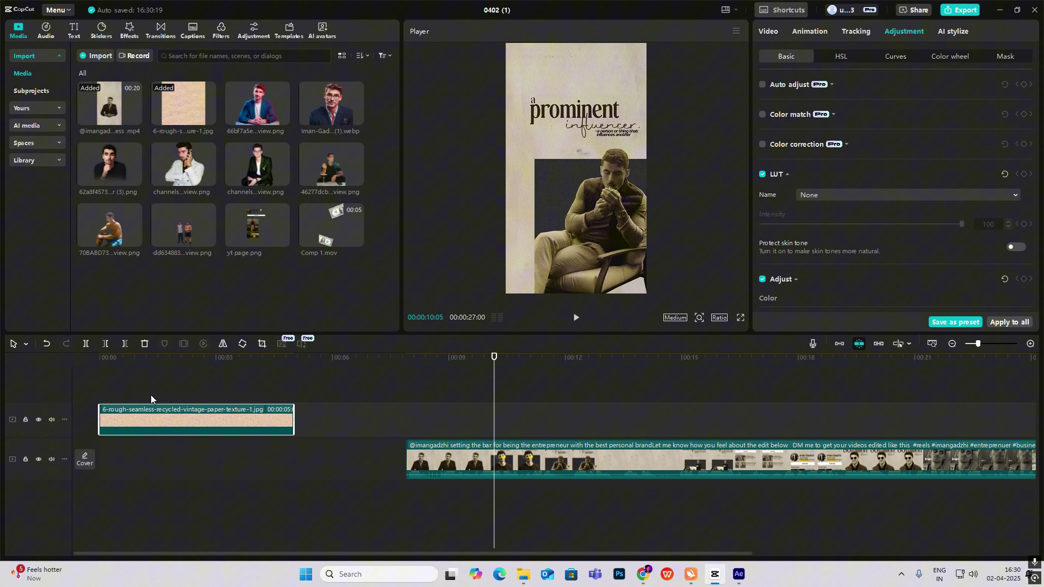
pyautogui.click(151, 395)
pyautogui.click(200, 420)
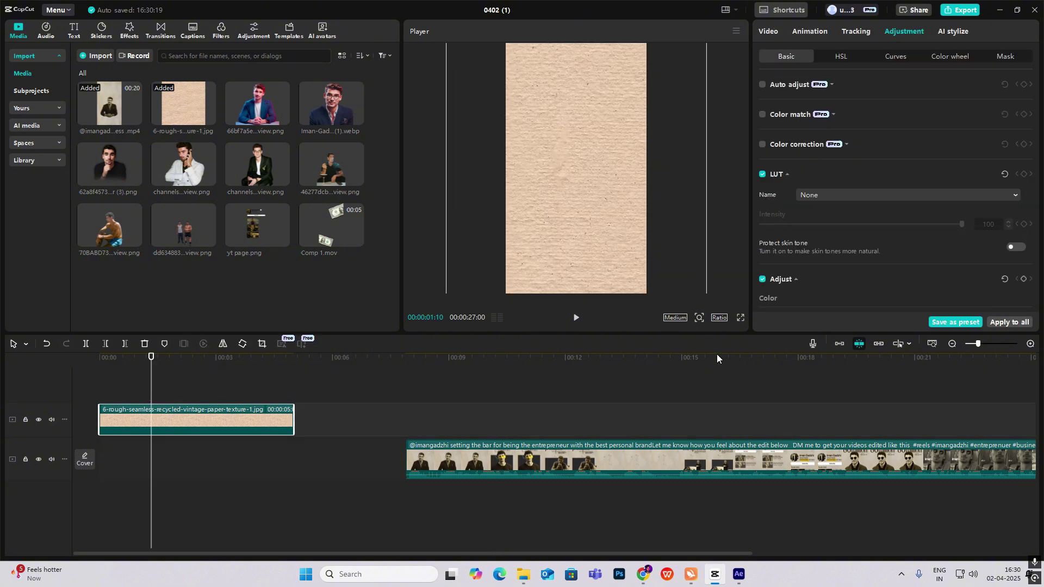
pyautogui.moveTo(717, 354); pyautogui.dragTo(710, 345)
# - Stack the paper texture on a track above the reference video, overlapping it, and shrink the texture so both show for comparison
pyautogui.moveTo(492, 456); pyautogui.dragTo(219, 419)
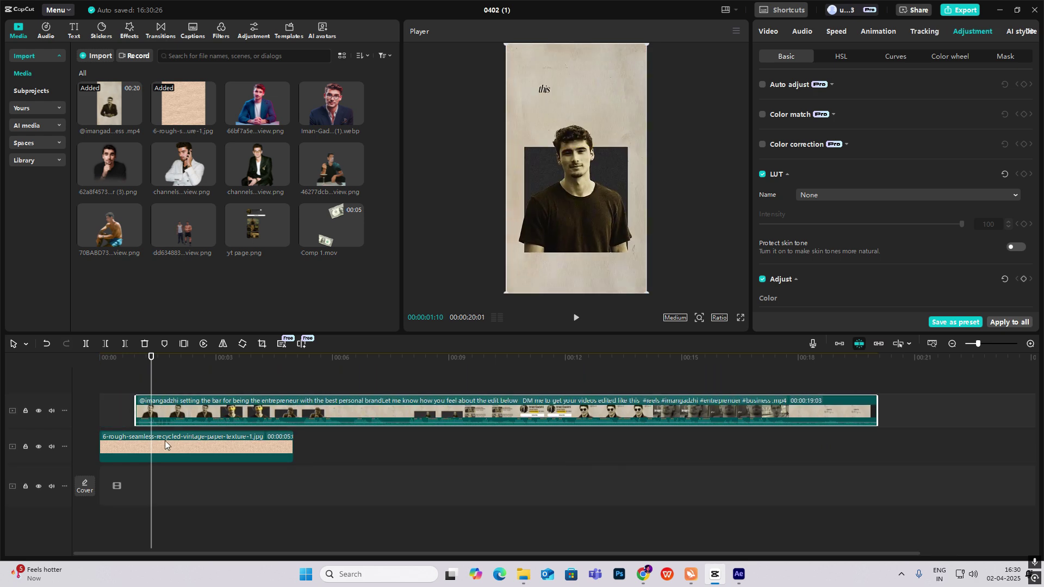
pyautogui.moveTo(166, 445); pyautogui.dragTo(163, 410)
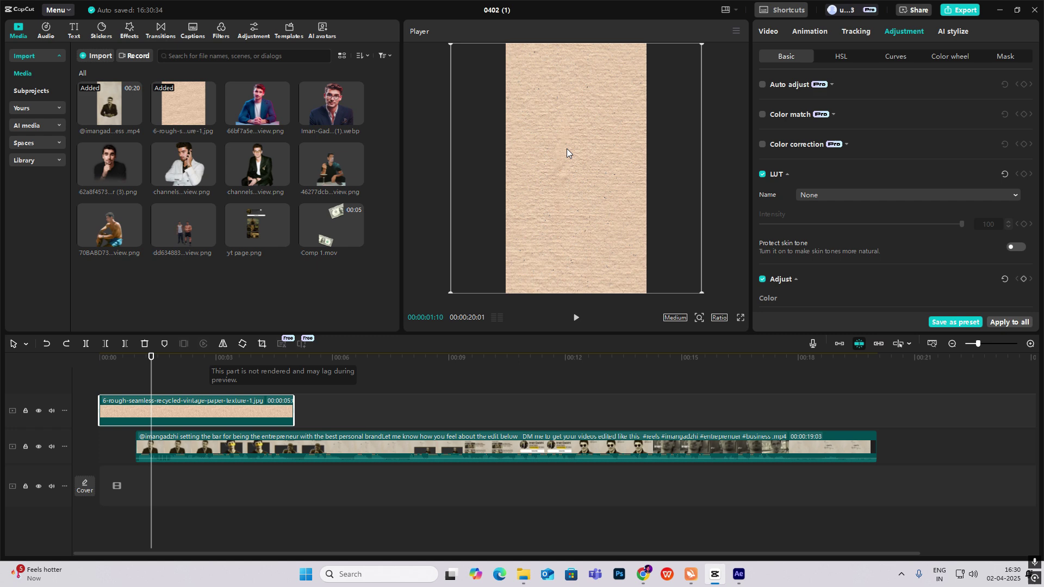
pyautogui.moveTo(701, 44); pyautogui.dragTo(603, 136)
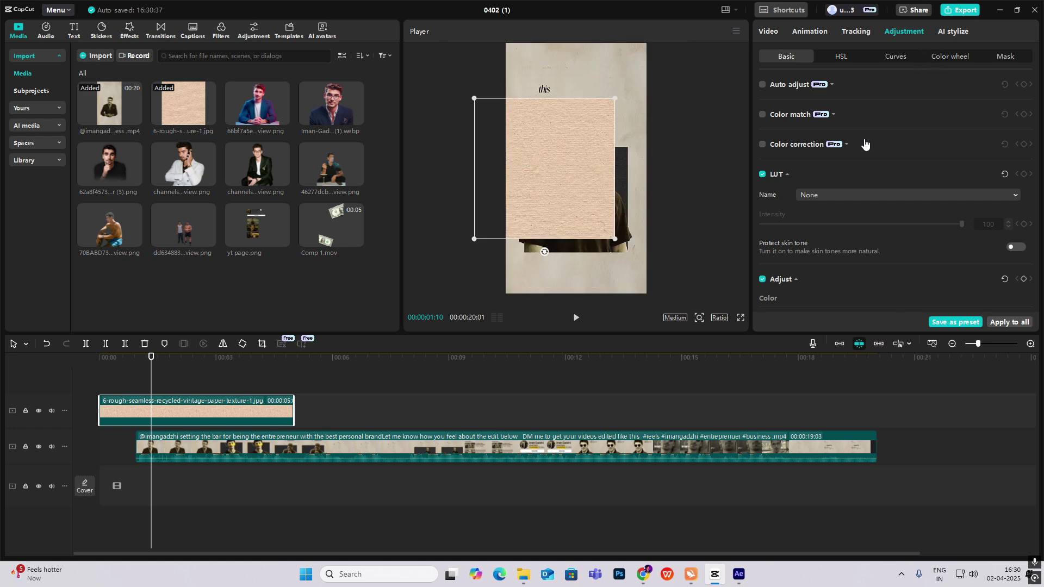
# - Adjust the paper texture's colour with Fade 100, Contrast 22, Highlight -9 and Whites 15
pyautogui.scroll(-5, 866, 136)
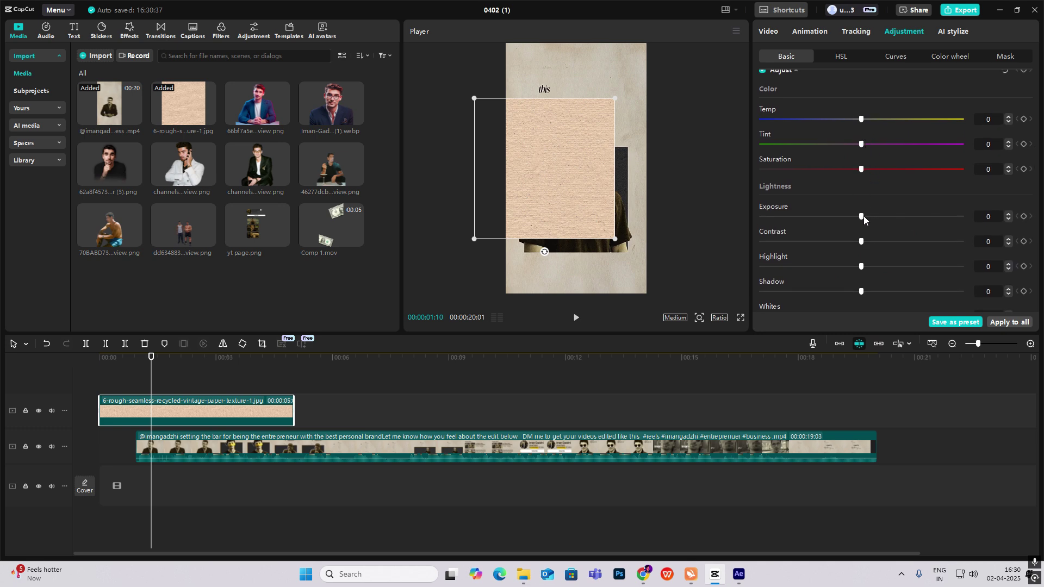
pyautogui.scroll(-5, 864, 240)
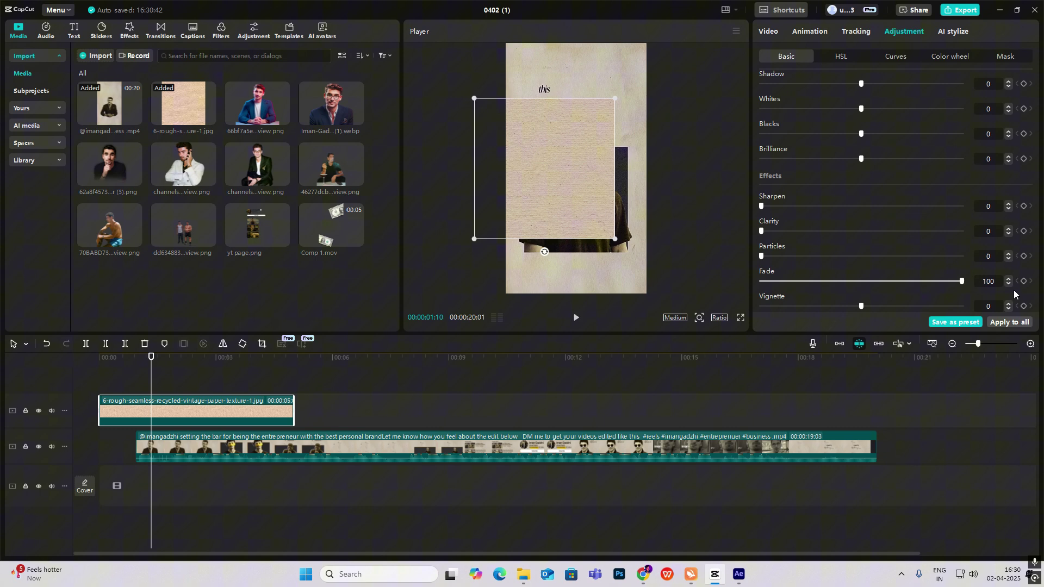
pyautogui.scroll(5, 854, 201)
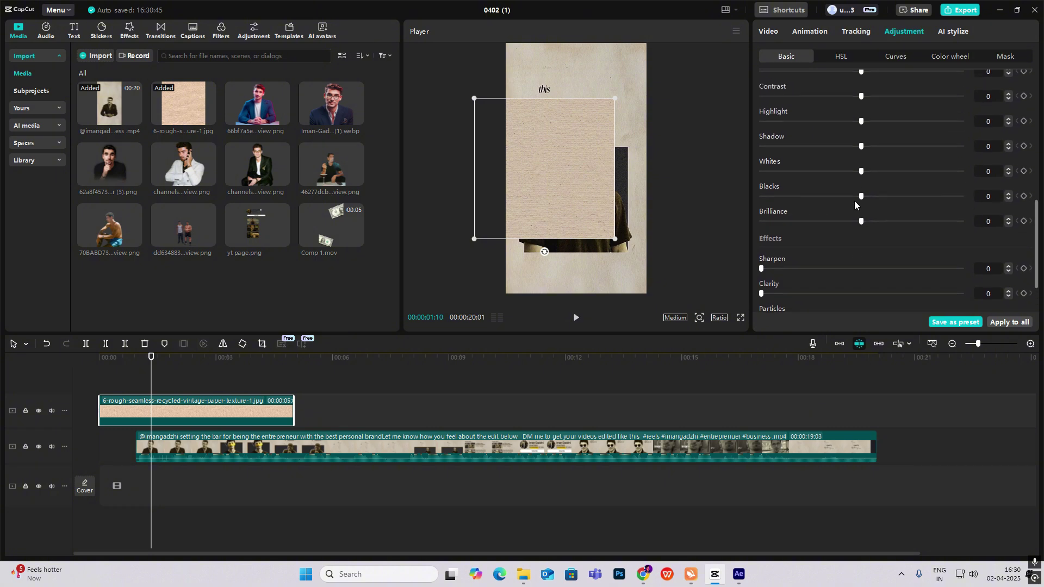
pyautogui.moveTo(861, 165); pyautogui.dragTo(898, 194)
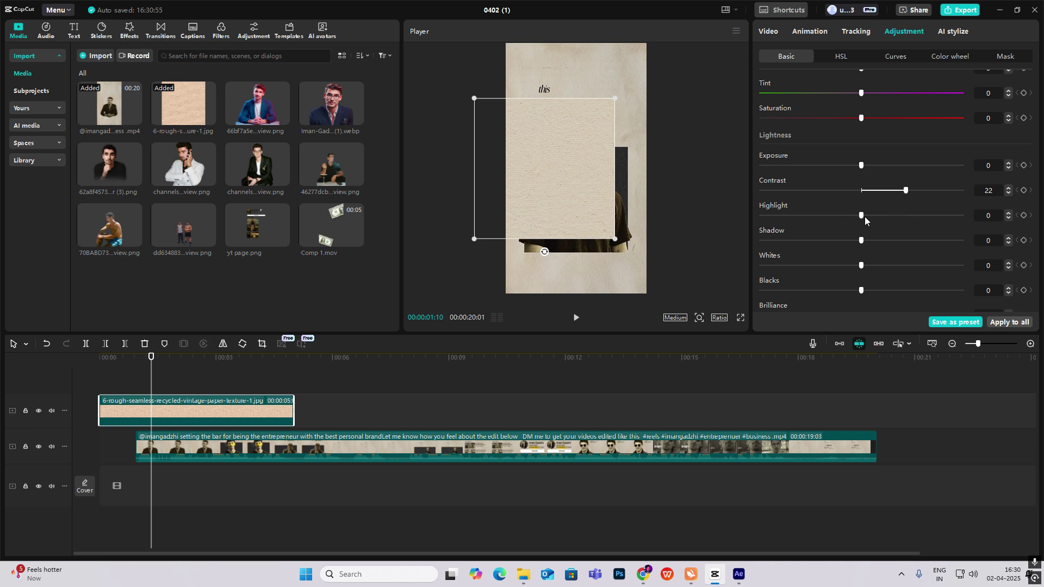
pyautogui.moveTo(862, 216)
pyautogui.mouseDown()
pyautogui.moveTo(892, 216)
pyautogui.moveTo(843, 212)
pyautogui.mouseUp()
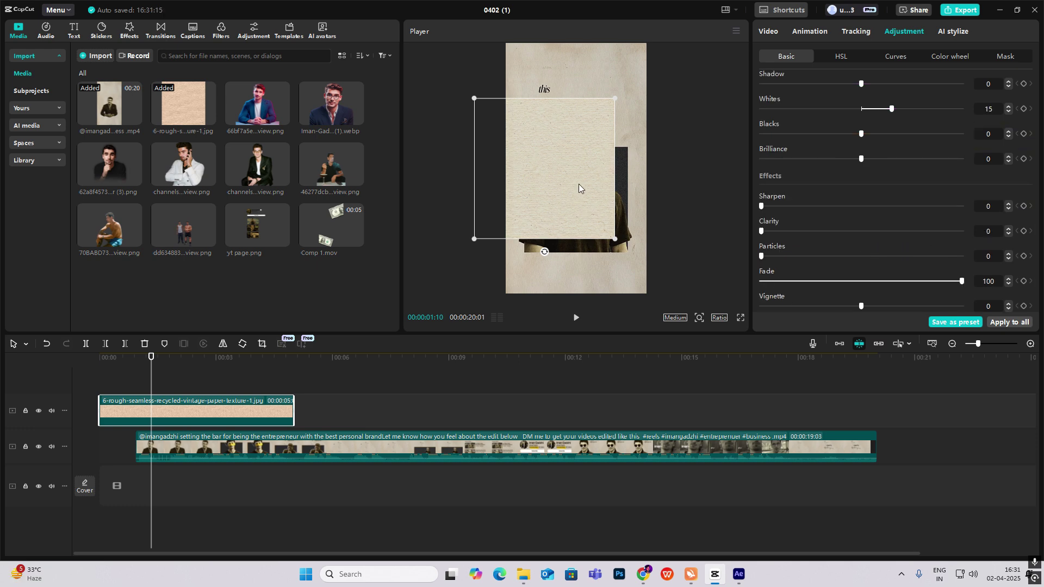
# - Move the reference video to start at about 7 seconds, and centre and enlarge the paper texture to fill the frame
pyautogui.moveTo(579, 187); pyautogui.dragTo(608, 176)
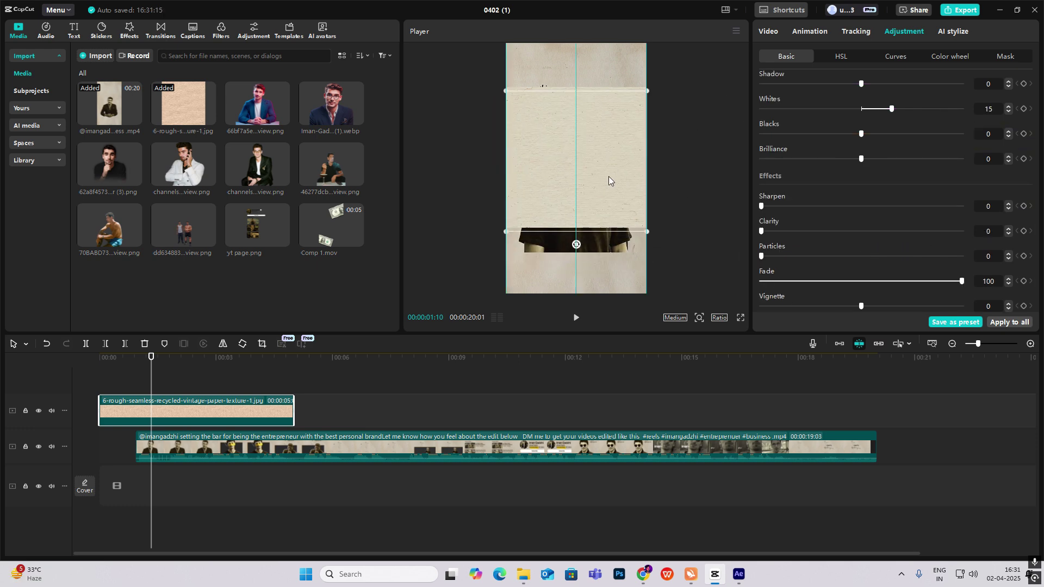
pyautogui.moveTo(222, 453); pyautogui.dragTo(467, 452)
pyautogui.click(264, 413)
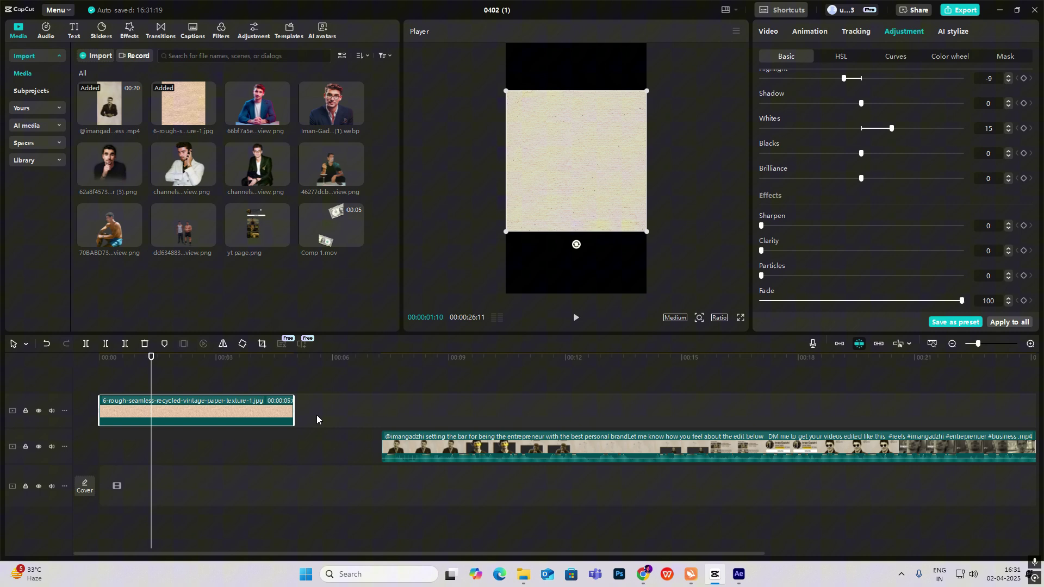
pyautogui.moveTo(646, 232); pyautogui.dragTo(698, 329)
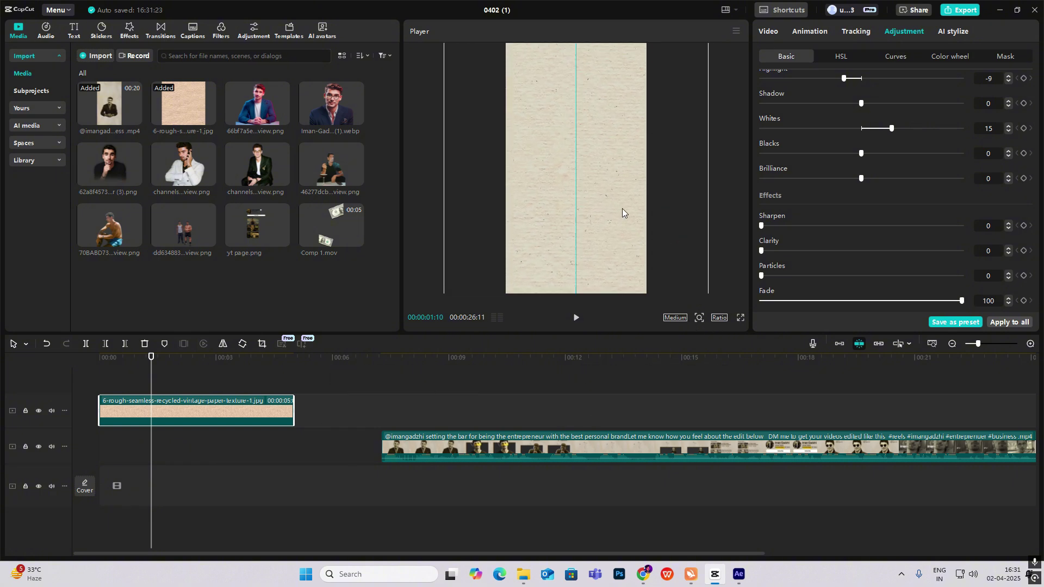
# - Preview the reference video's opening title frame at 00:00:08:14
pyautogui.click(391, 401)
pyautogui.moveTo(391, 401); pyautogui.dragTo(428, 408)
pyautogui.click(951, 344)
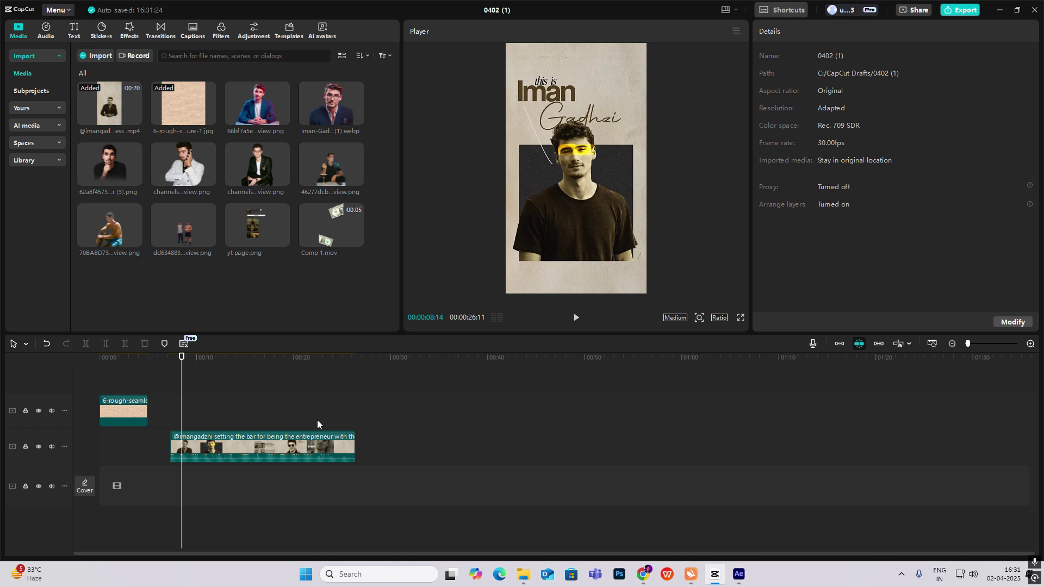
pyautogui.click(1030, 343)
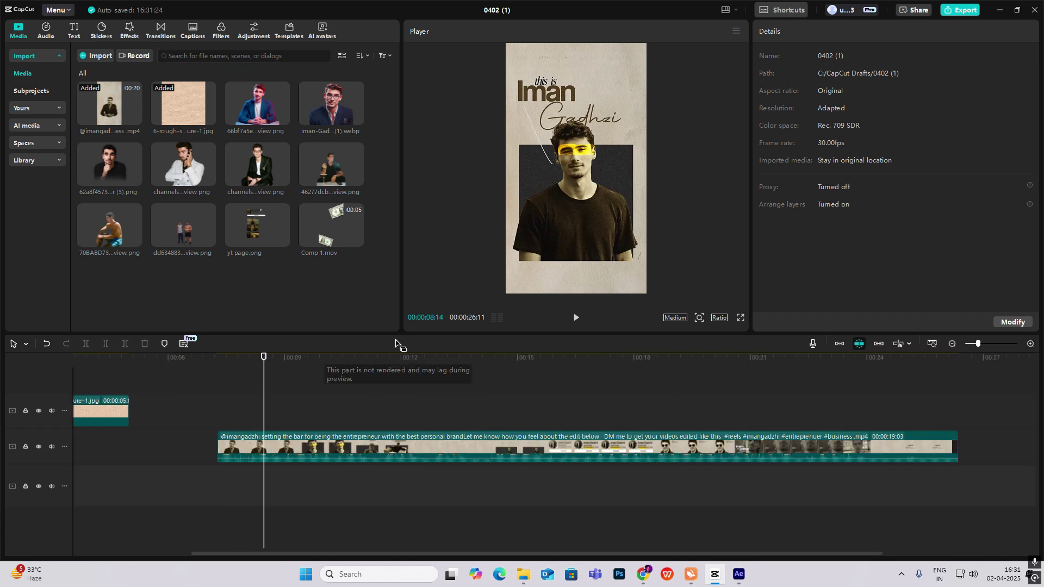
# - Add a default text clip at the start of the timeline, on a track above the paper texture
pyautogui.click(74, 30)
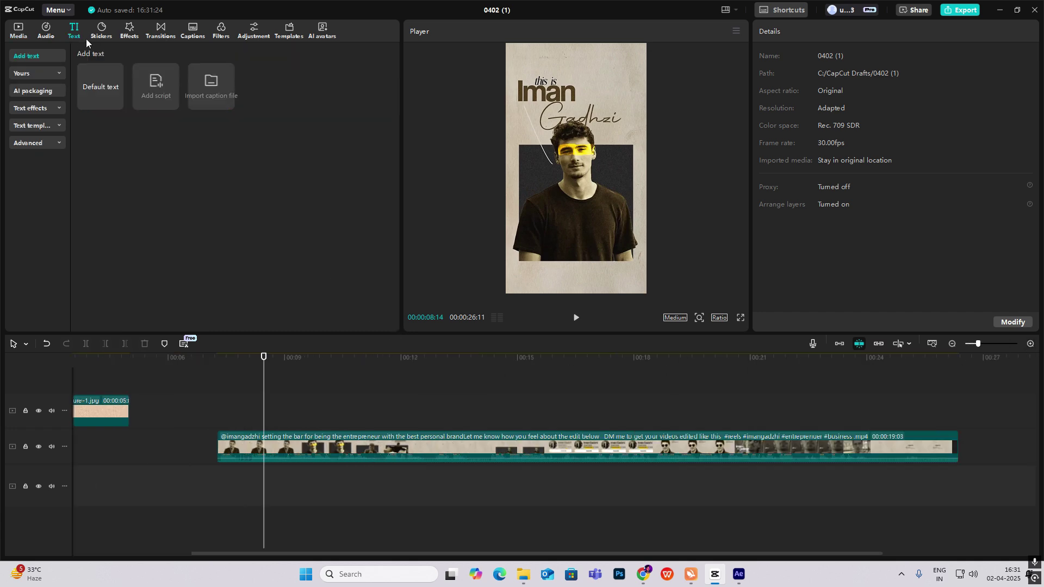
pyautogui.moveTo(100, 87); pyautogui.dragTo(79, 383)
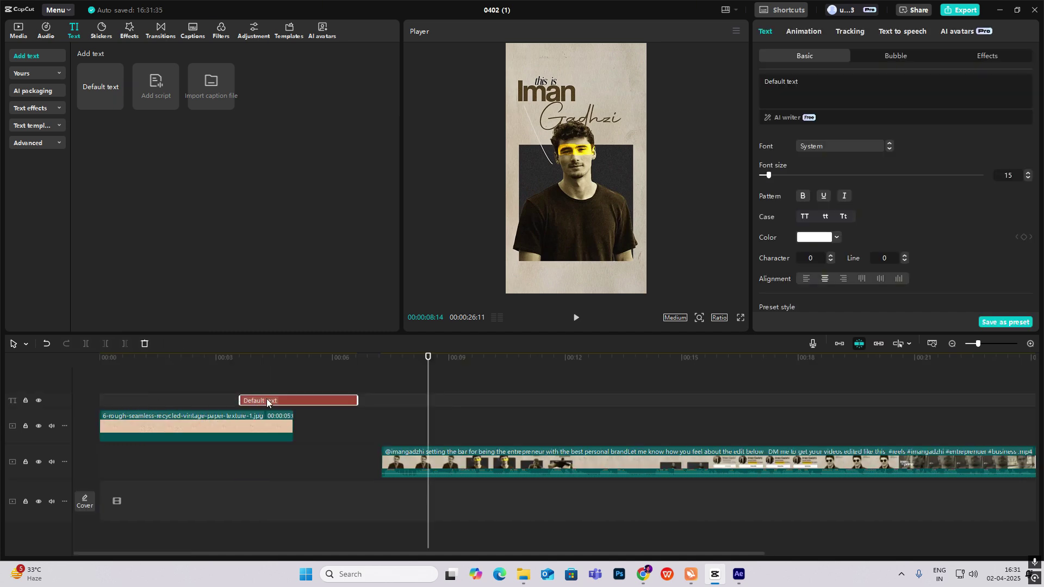
pyautogui.moveTo(266, 401); pyautogui.dragTo(144, 400)
# - Replace the default text with a solid square symbol (■)
pyautogui.moveTo(672, 76); pyautogui.dragTo(487, 57)
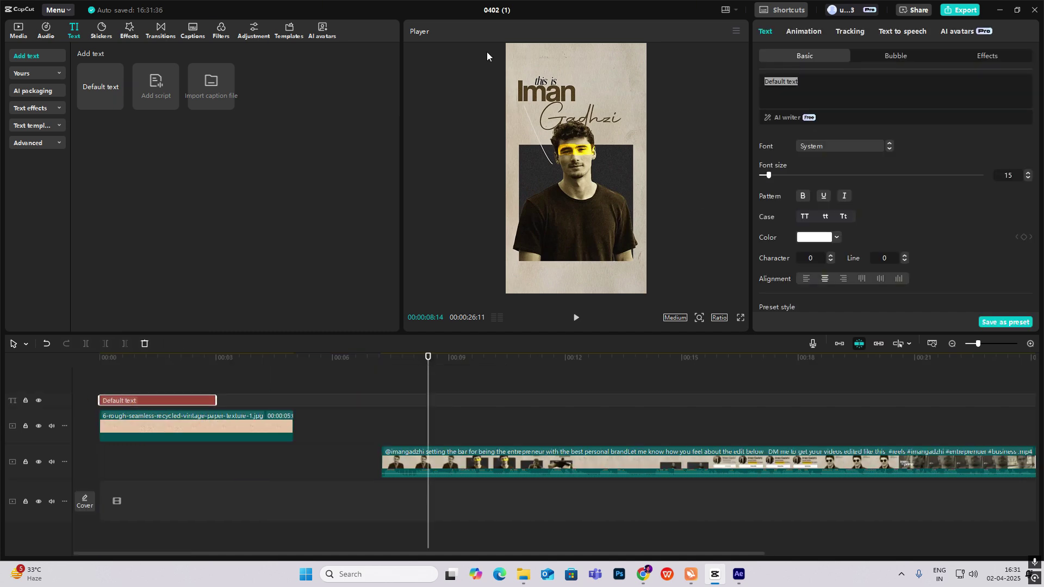
pyautogui.press('super+period')
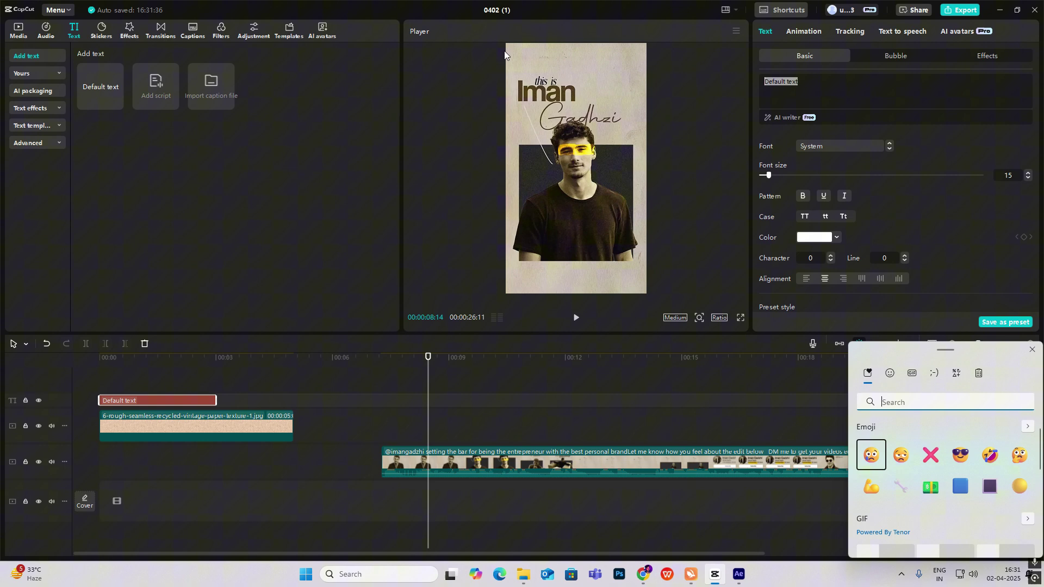
pyautogui.click(958, 375)
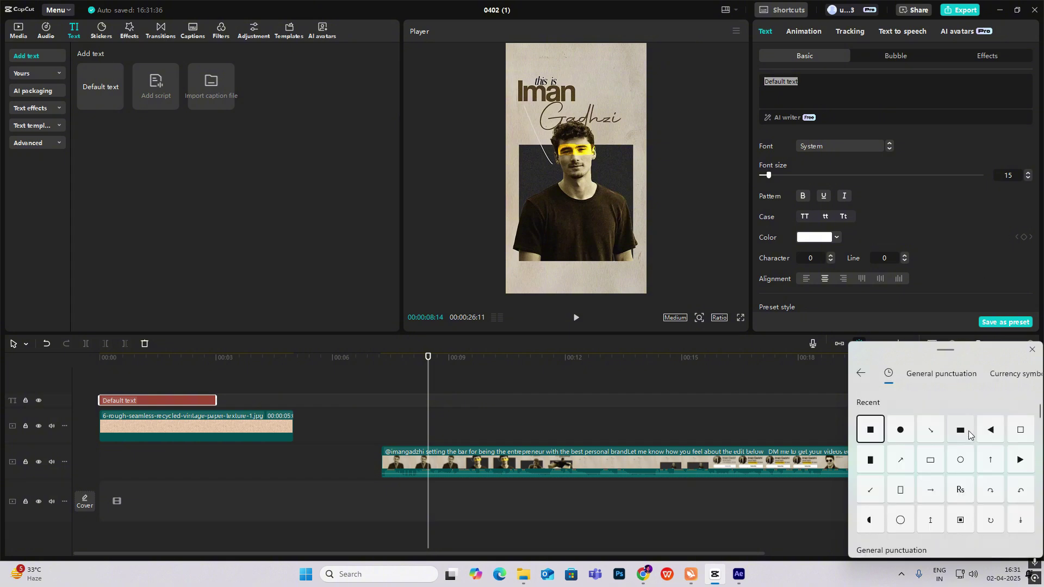
pyautogui.click(900, 431)
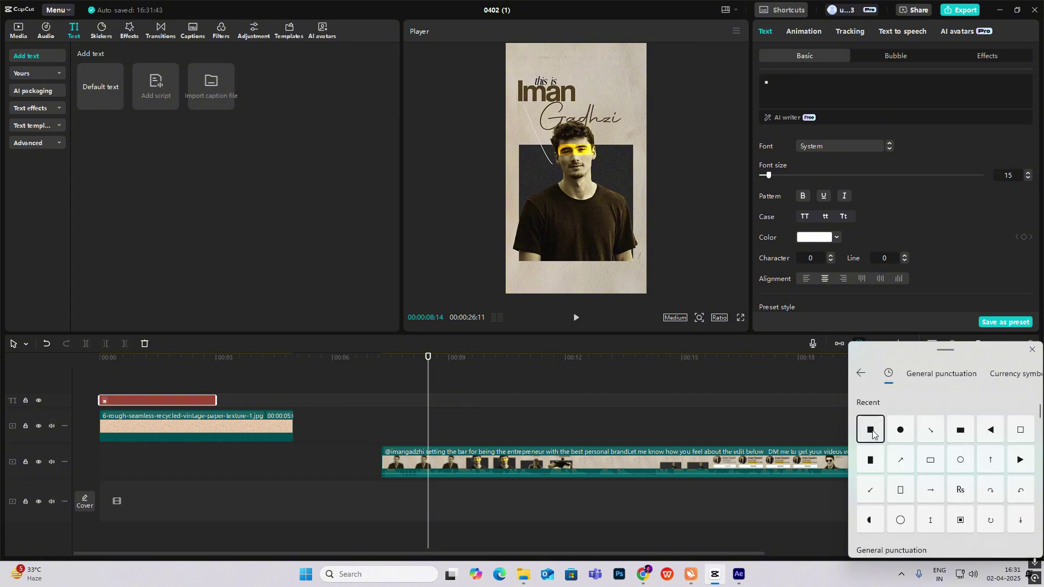
pyautogui.press('Escape')
# - Enlarge the square symbol in the centre of the frame and colour it dark grey, hex 262626
pyautogui.click(163, 379)
pyautogui.click(187, 397)
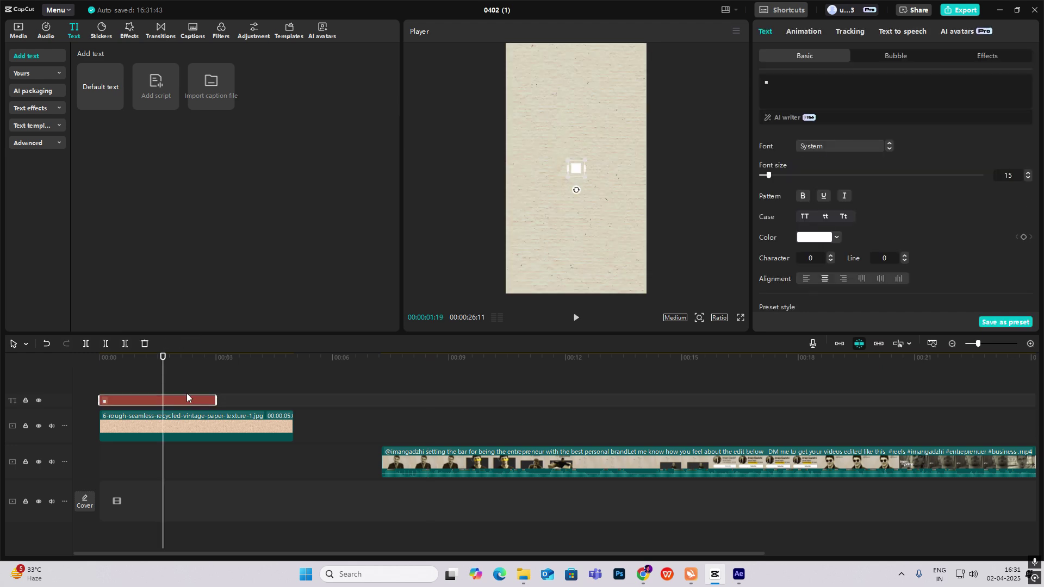
pyautogui.moveTo(588, 180); pyautogui.dragTo(619, 211)
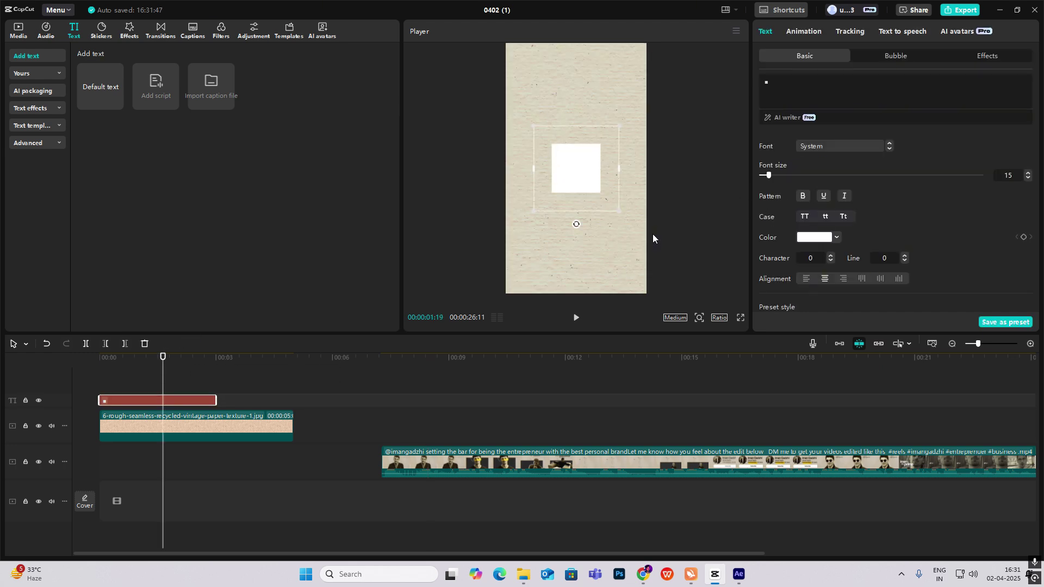
pyautogui.click(825, 239)
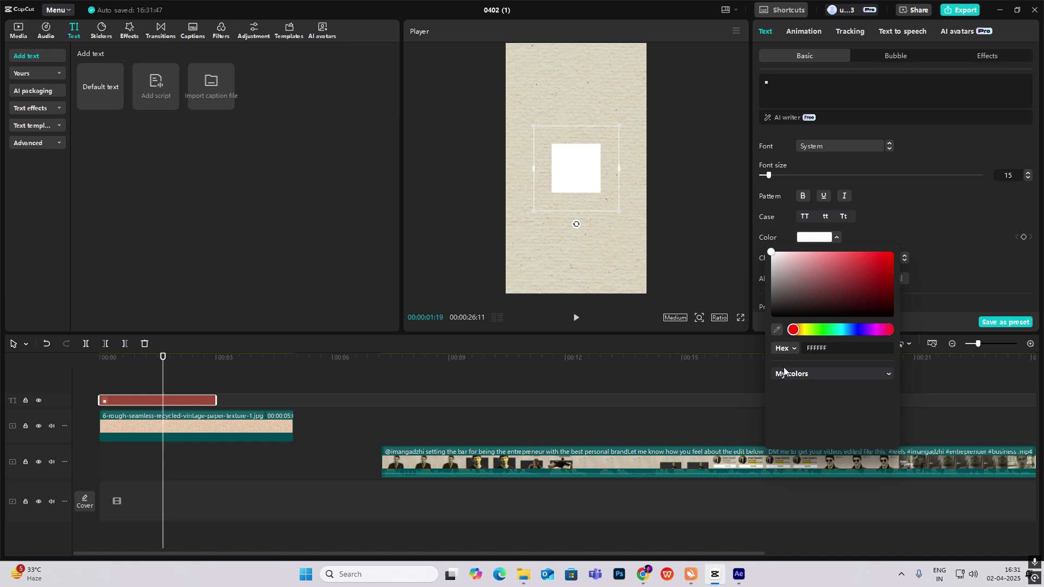
pyautogui.moveTo(782, 285); pyautogui.dragTo(757, 309)
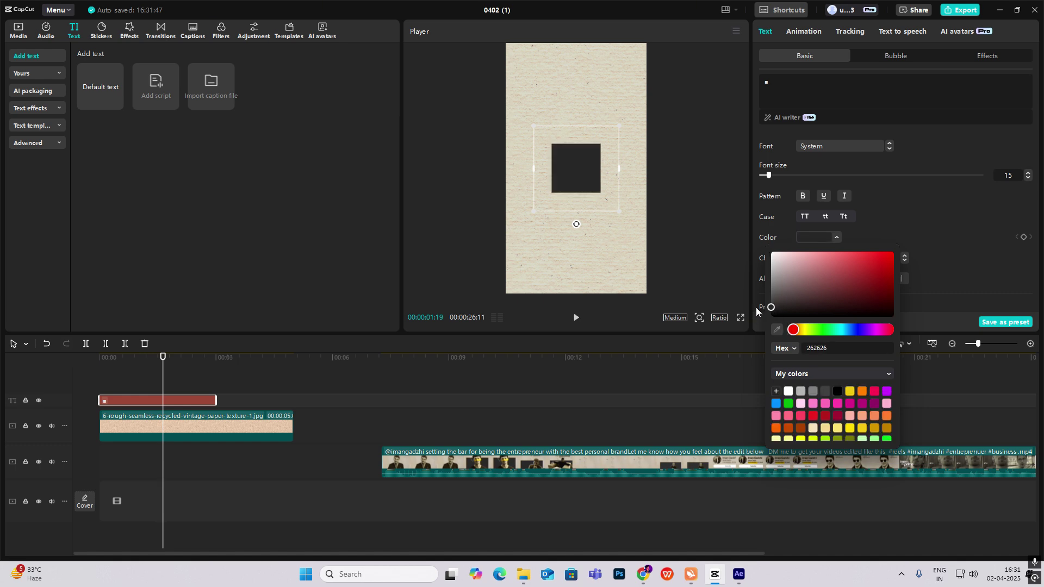
# - Check the reference video's "a prominent influencer" frame and move the video clip to start at about 00:00:05:20
pyautogui.click(140, 389)
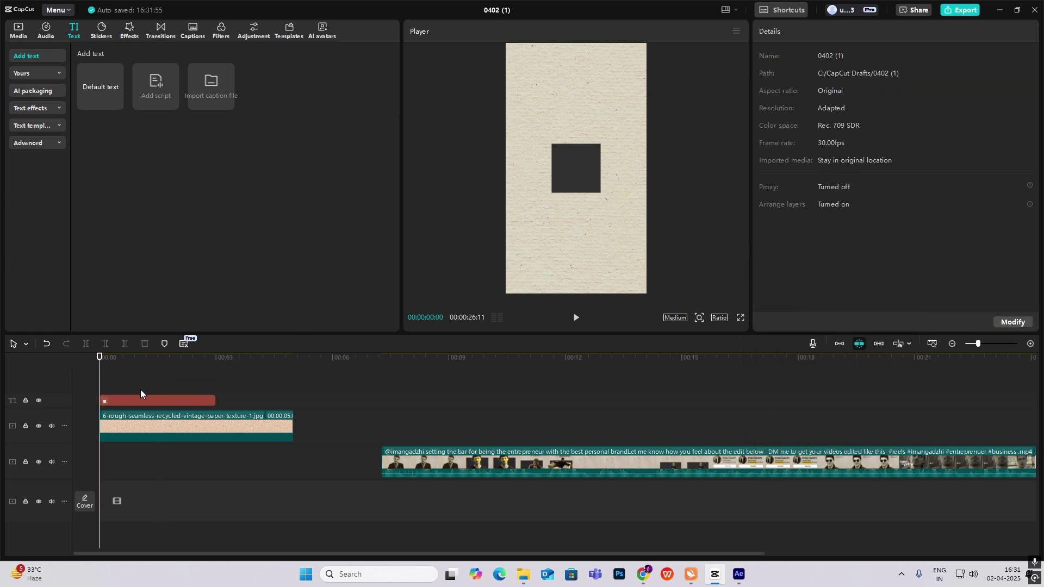
pyautogui.moveTo(420, 451); pyautogui.dragTo(262, 451)
pyautogui.moveTo(176, 388); pyautogui.dragTo(339, 418)
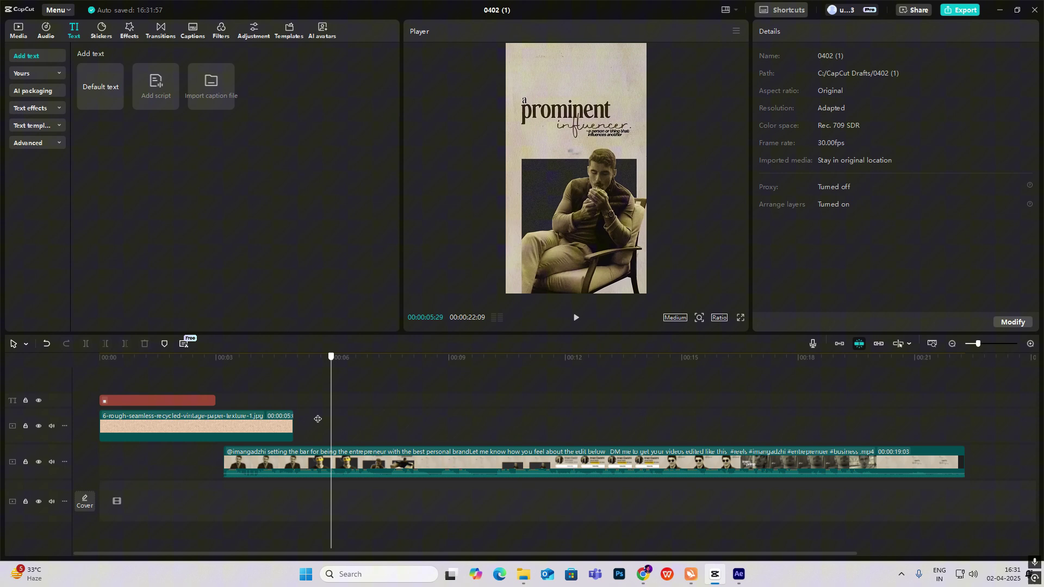
pyautogui.click(126, 394)
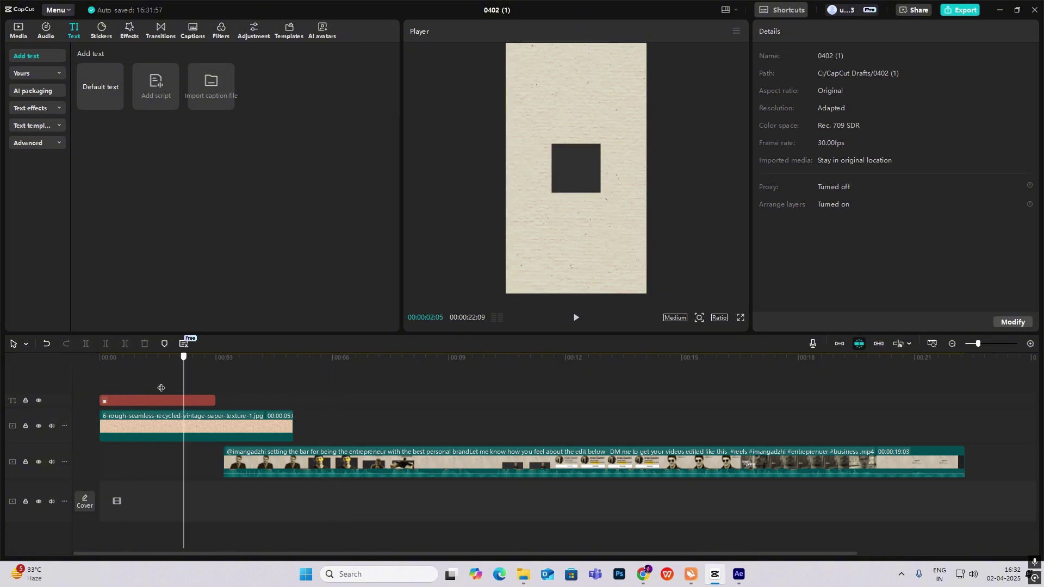
pyautogui.click(120, 386)
pyautogui.click(143, 403)
pyautogui.moveTo(239, 462); pyautogui.dragTo(334, 462)
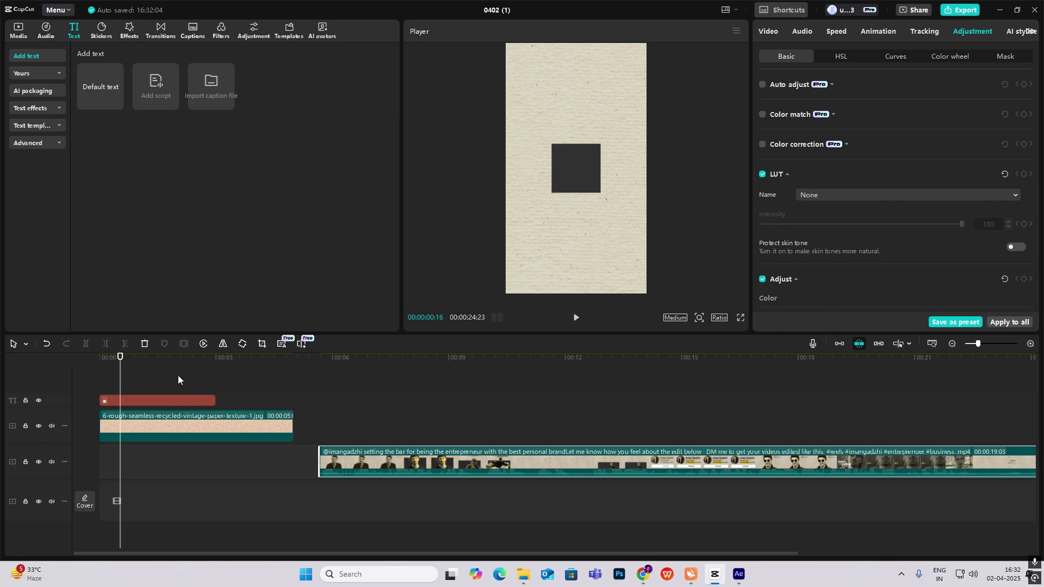
# - Set the square symbol's font size to 27 and keep it centred in the frame
pyautogui.click(158, 404)
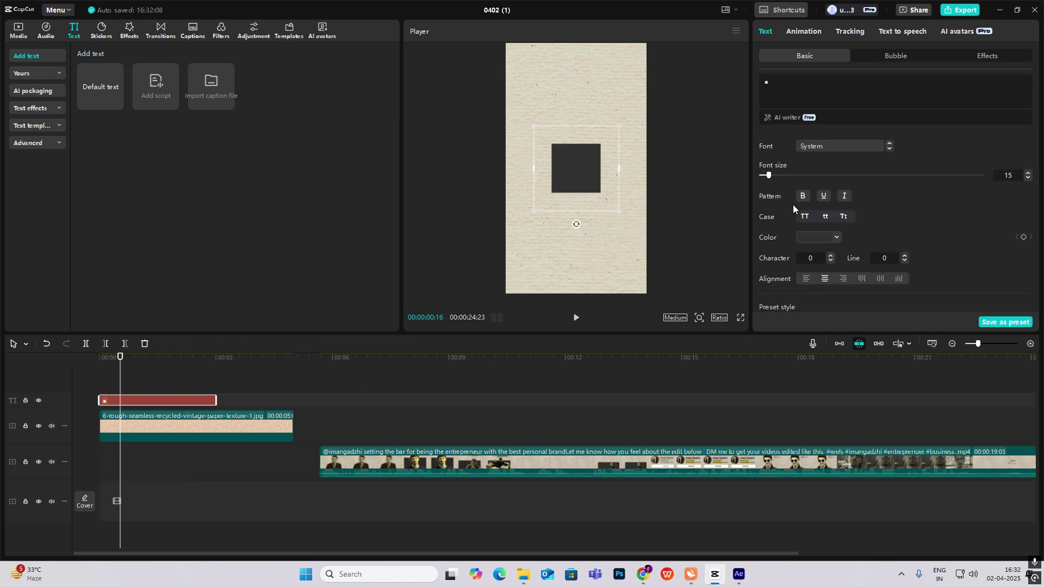
pyautogui.moveTo(768, 176); pyautogui.dragTo(778, 177)
pyautogui.moveTo(576, 174)
pyautogui.mouseDown()
pyautogui.moveTo(569, 206)
pyautogui.moveTo(573, 174)
pyautogui.mouseUp()
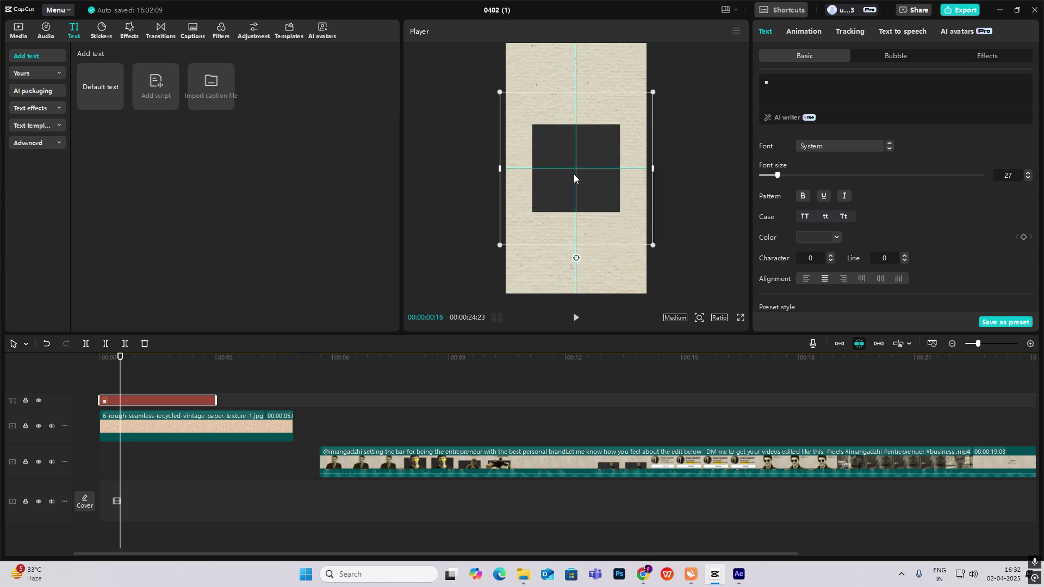
# - Add the Iman-Gadzhi-img-min (1).webp portrait on a track above the square, near the start of the timeline
pyautogui.click(18, 32)
pyautogui.moveTo(256, 104); pyautogui.dragTo(100, 374)
pyautogui.moveTo(339, 106); pyautogui.dragTo(104, 386)
pyautogui.click(177, 449)
pyautogui.press('Delete')
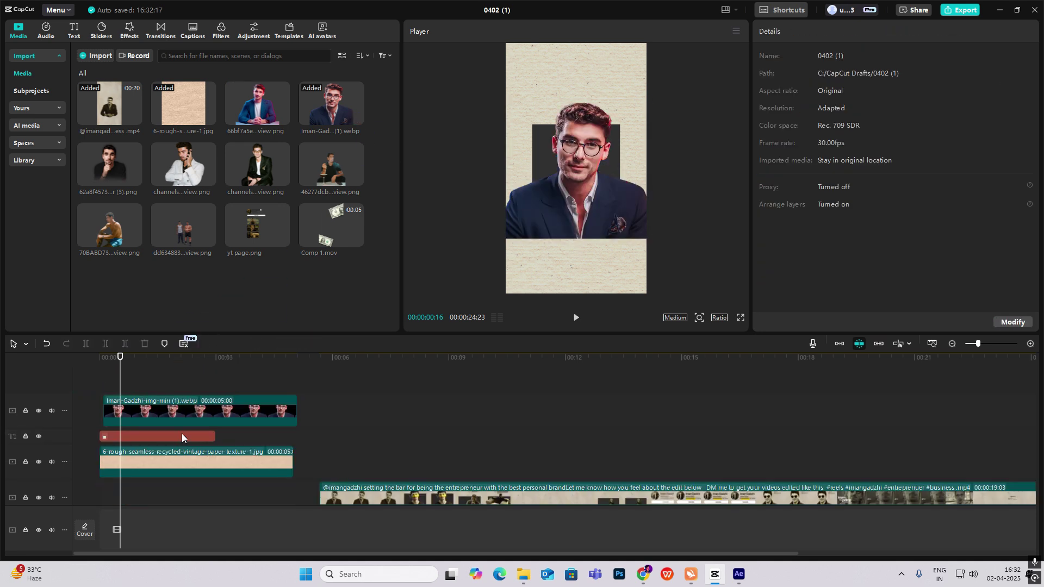
# - Scale the portrait down to fit inside the dark square and align its clip with the start of the timeline
pyautogui.click(636, 154)
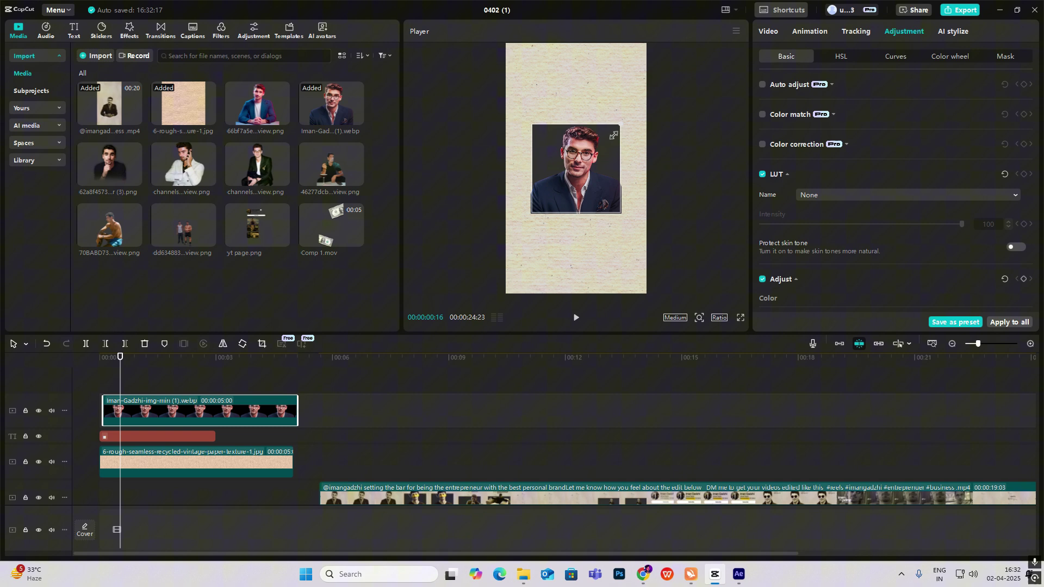
pyautogui.click(677, 169)
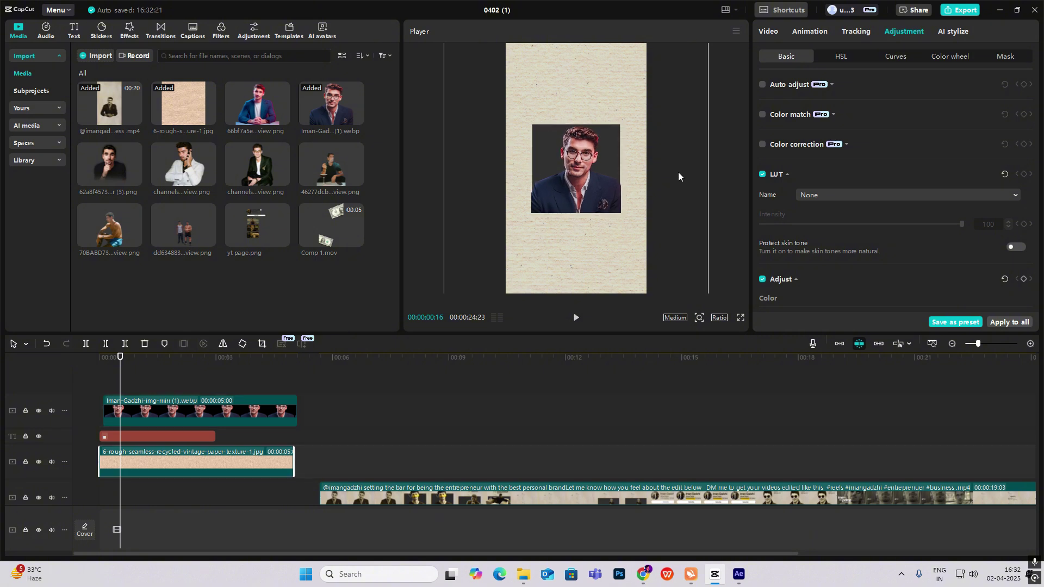
pyautogui.moveTo(150, 405); pyautogui.dragTo(145, 405)
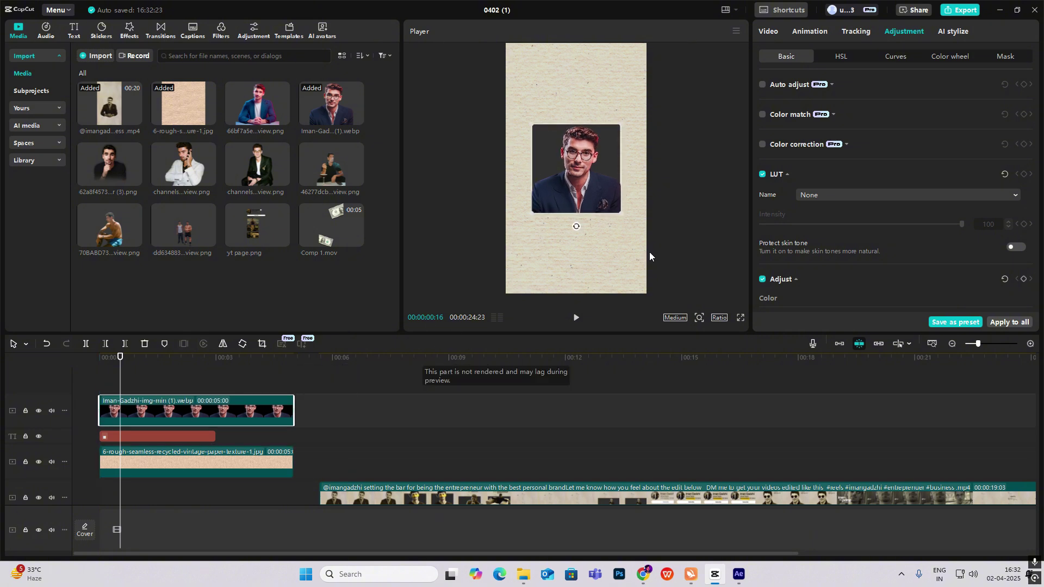
# - Give the portrait a warm, muted tone with Temp 29 and Saturation -43
pyautogui.scroll(-5, 925, 159)
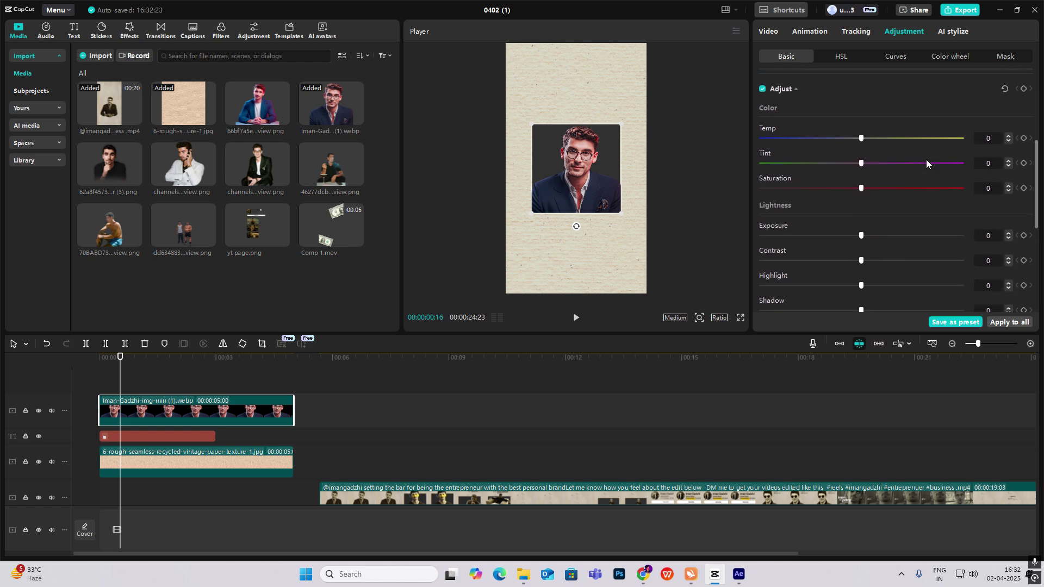
pyautogui.moveTo(861, 201); pyautogui.dragTo(764, 203)
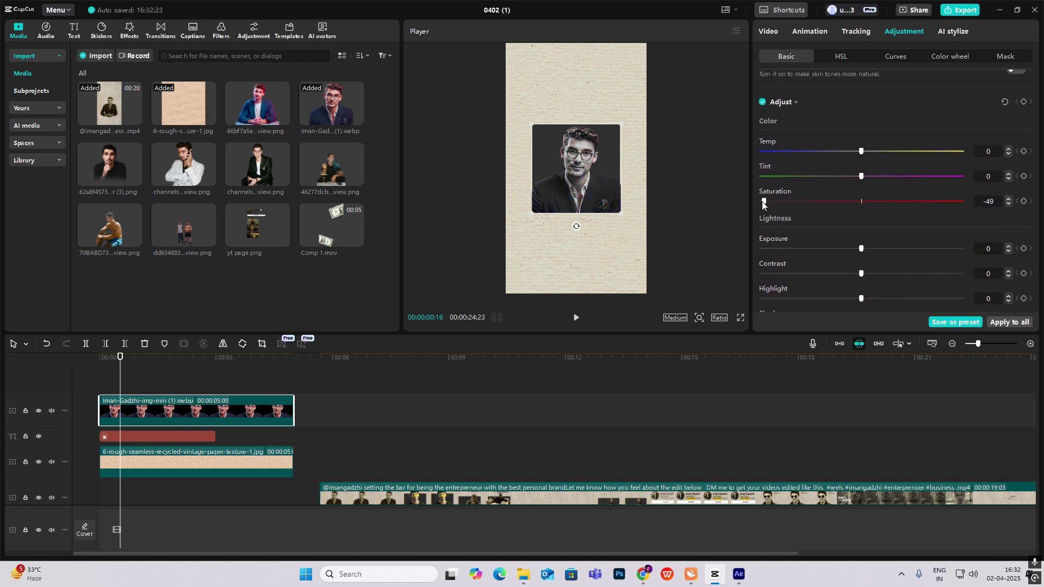
pyautogui.moveTo(870, 152); pyautogui.dragTo(914, 152)
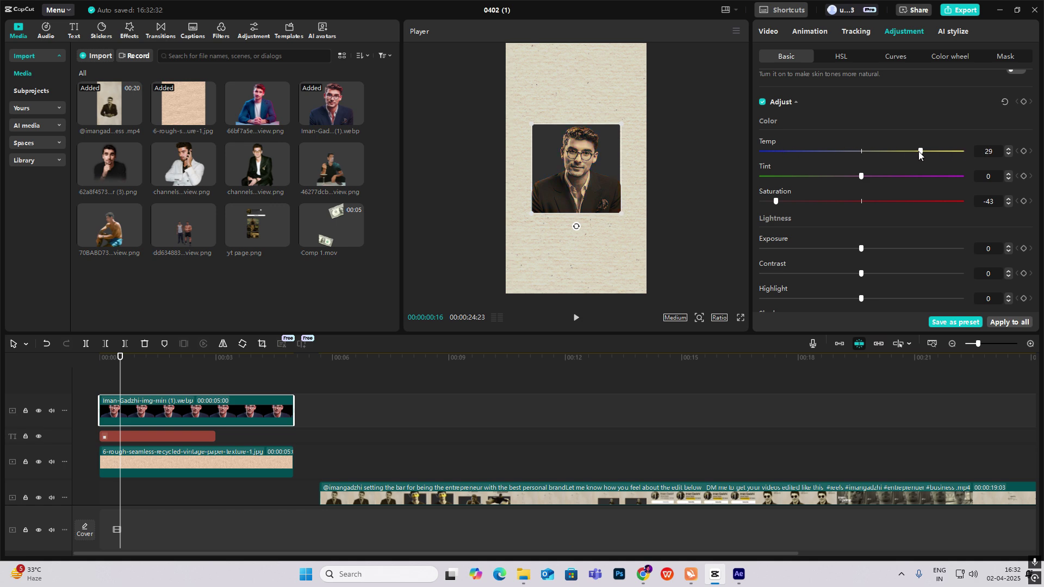
pyautogui.moveTo(920, 151); pyautogui.dragTo(917, 151)
# - Duplicate the colour-adjusted portrait clip onto three additional tracks above it
pyautogui.hotkey('ctrl', 'c')
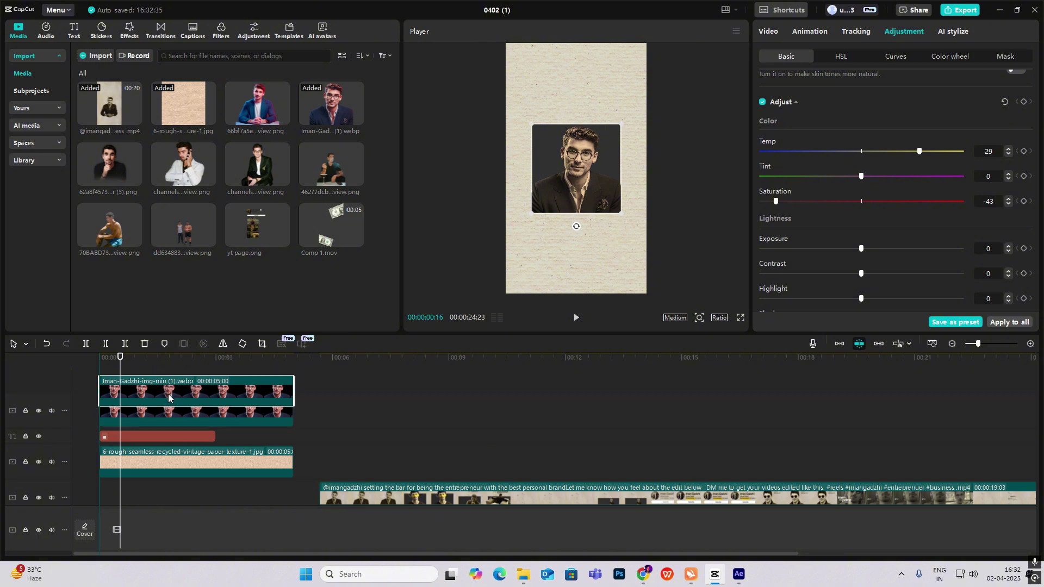
pyautogui.hotkey('ctrl', 'v')
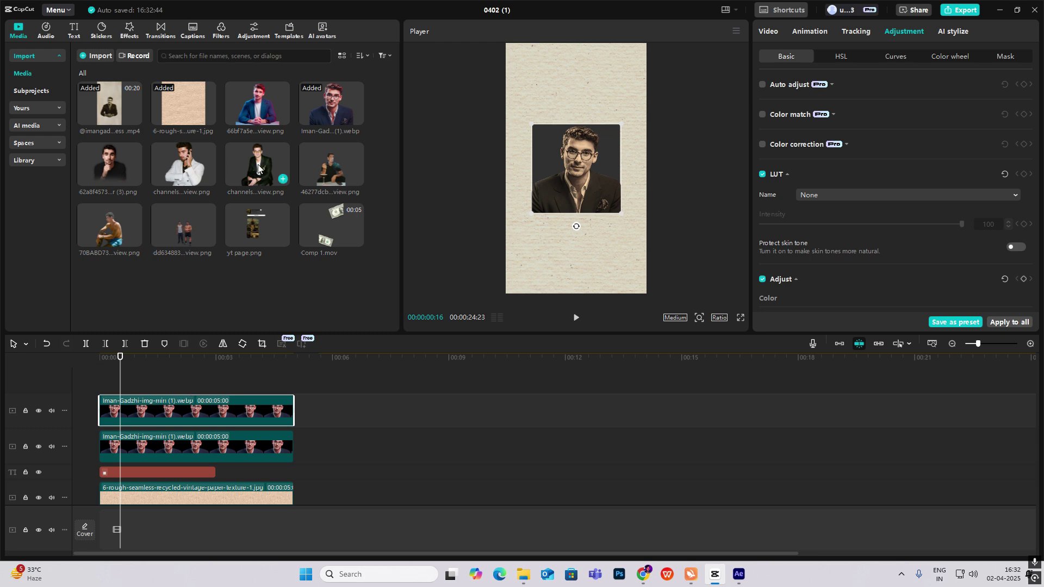
pyautogui.hotkey('ctrl', 'v')
pyautogui.hotkey('ctrl', 'v')
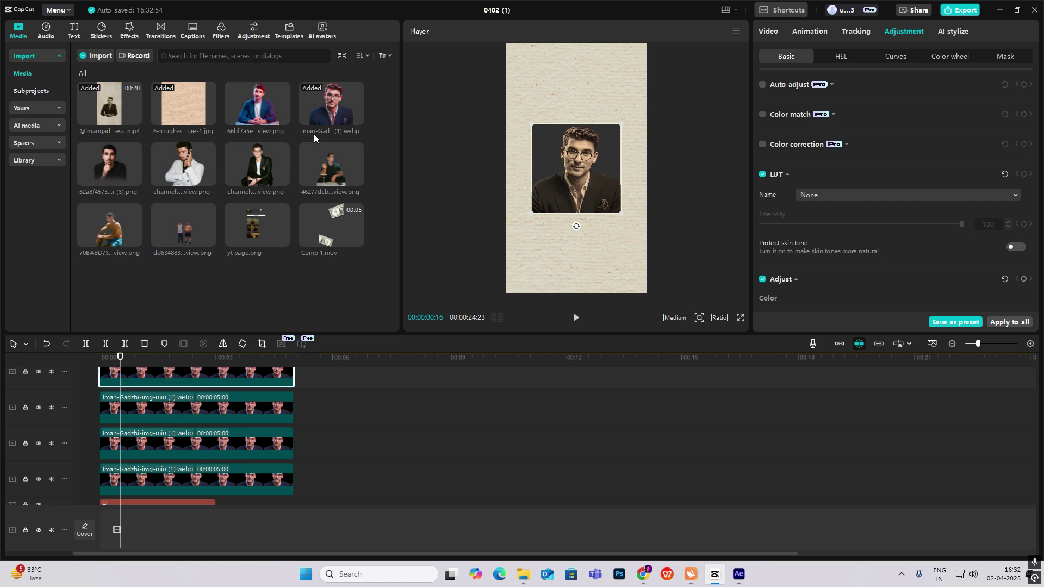
# - Replace the three duplicate clips, in upward order, with the 62a8f4573 (3) portrait, the channels4_profile 2 image and the channels4_profile 3 image
pyautogui.moveTo(103, 166); pyautogui.dragTo(183, 450)
pyautogui.click(566, 394)
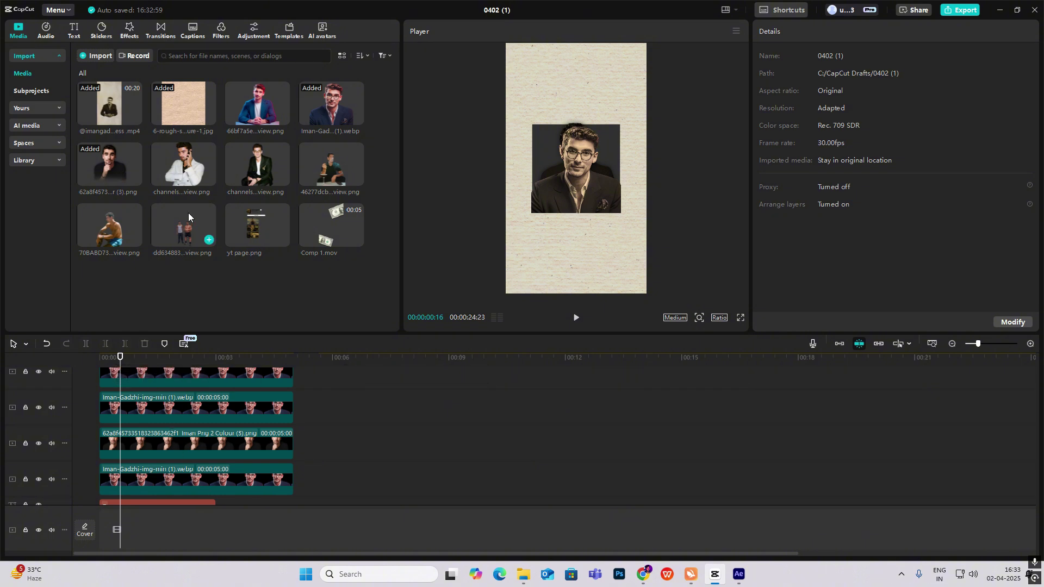
pyautogui.moveTo(186, 170); pyautogui.dragTo(204, 411)
pyautogui.click(540, 397)
pyautogui.moveTo(255, 163); pyautogui.dragTo(215, 383)
pyautogui.click(554, 396)
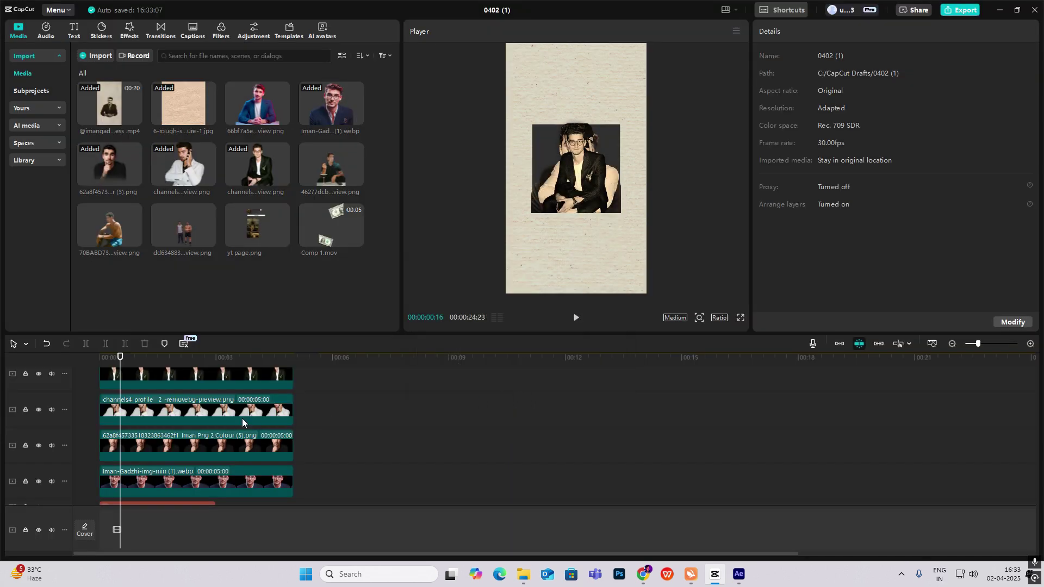
# - Hide the other three portrait tracks and shift the 62a8f4573 (3) portrait slightly down within the dark square
pyautogui.click(174, 452)
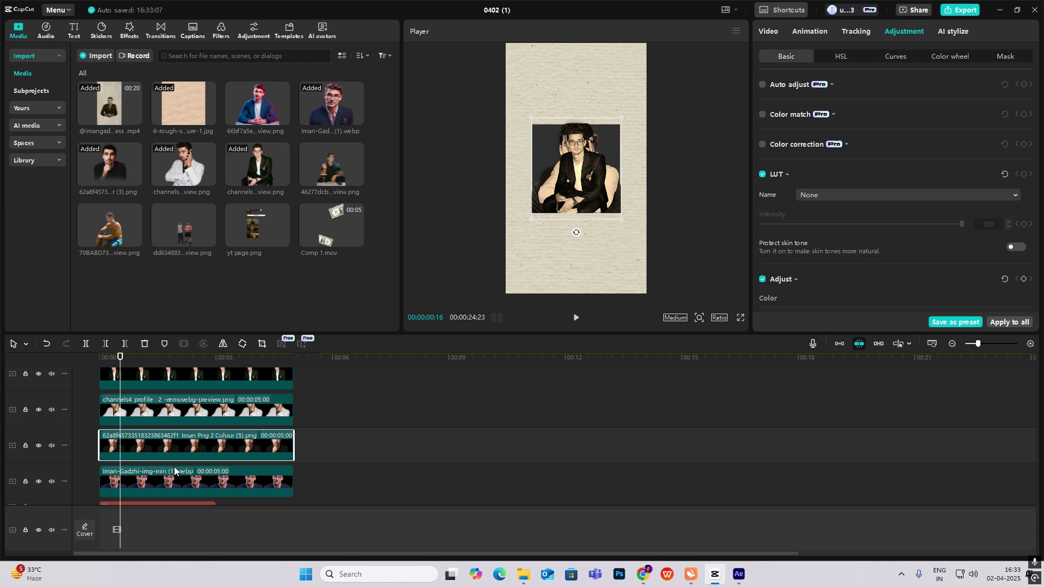
pyautogui.scroll(1, 43, 444)
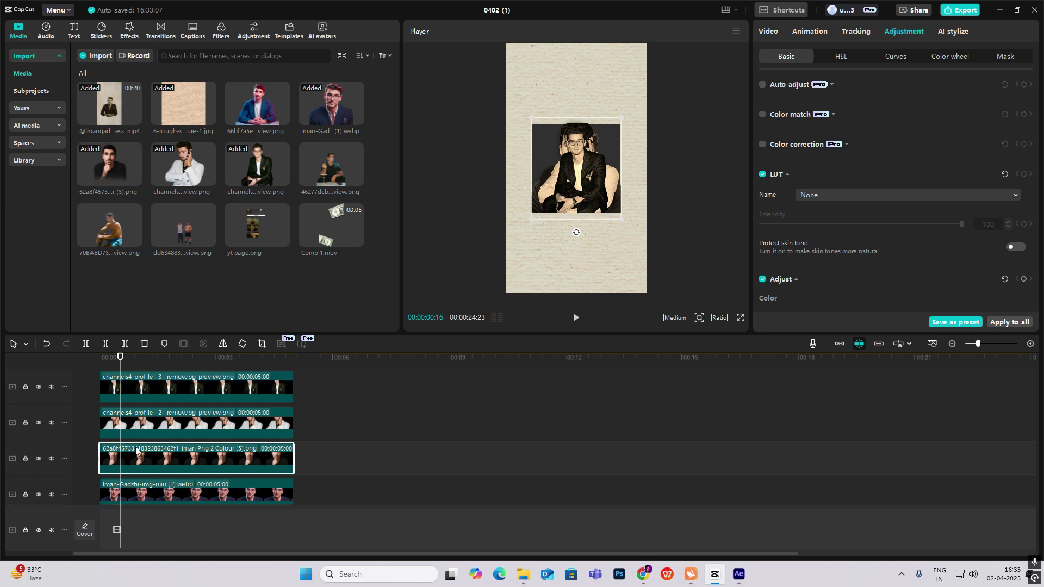
pyautogui.click(38, 492)
pyautogui.click(39, 421)
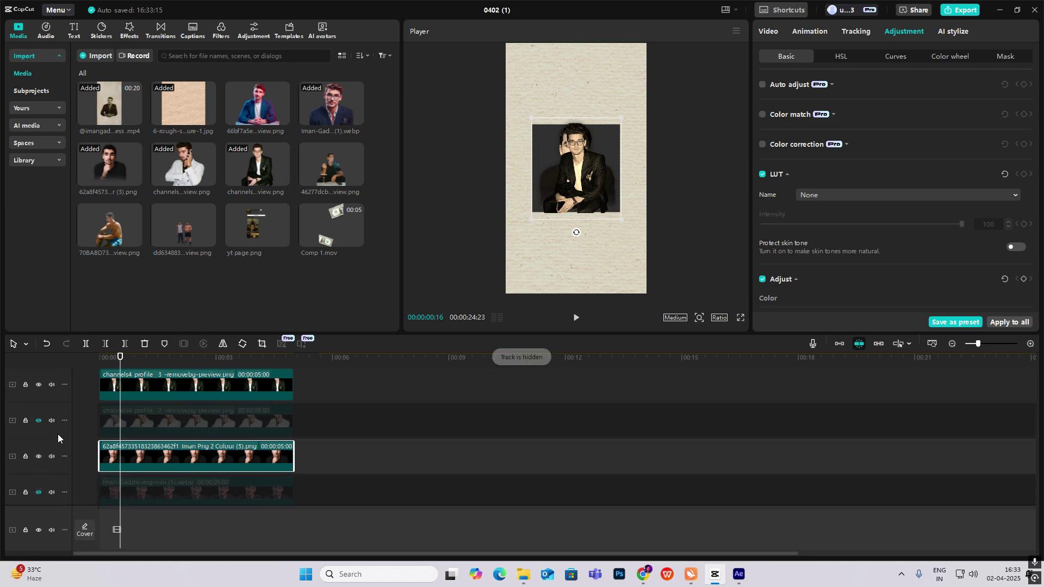
pyautogui.click(39, 385)
pyautogui.moveTo(546, 215); pyautogui.dragTo(546, 222)
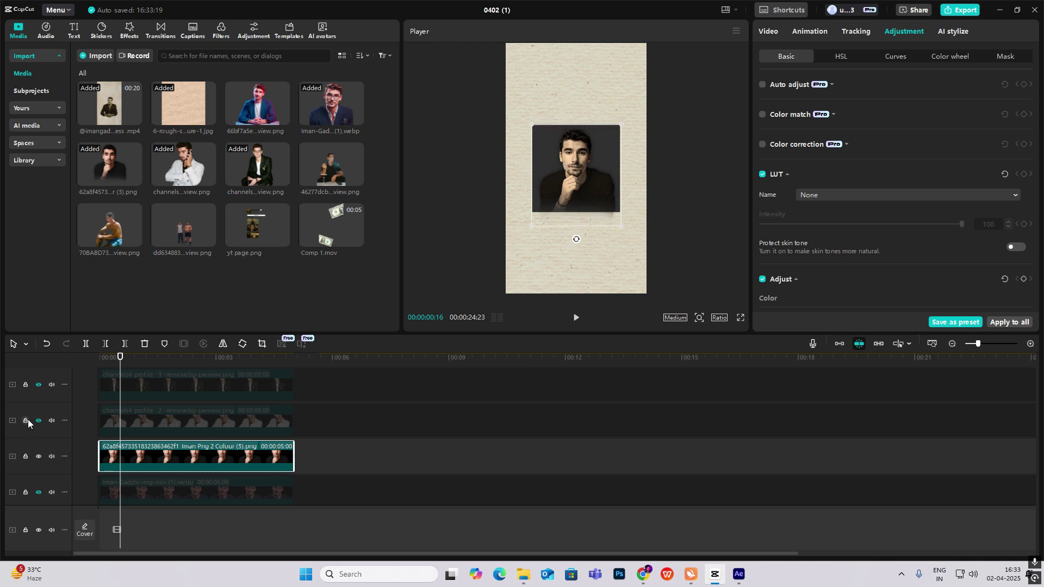
# - Show the channels4_profile 2 and channels4_profile 3 portraits one at a time and position each within the dark square
pyautogui.click(38, 459)
pyautogui.click(39, 421)
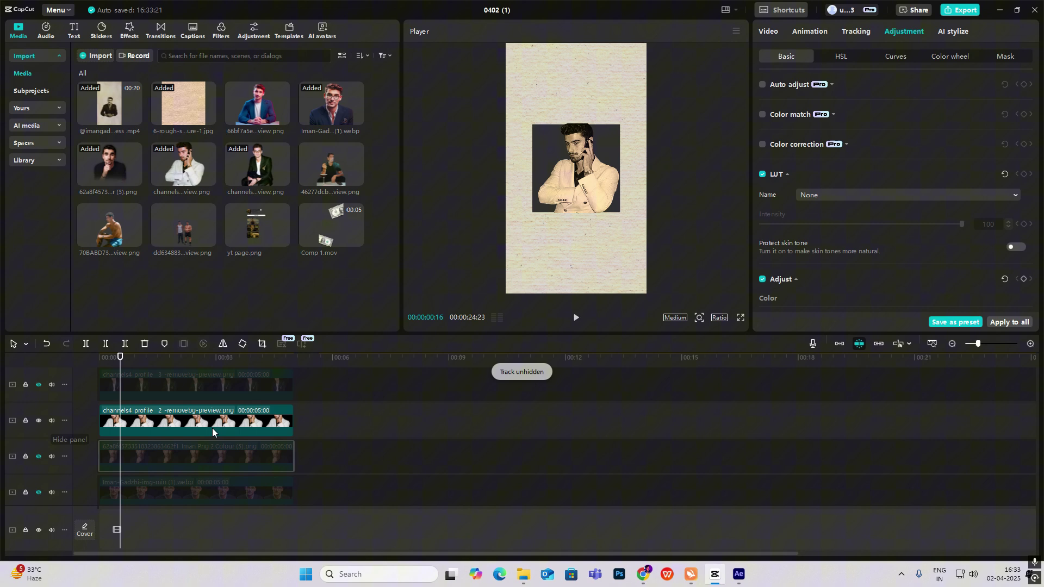
pyautogui.click(579, 174)
pyautogui.moveTo(580, 173); pyautogui.dragTo(579, 173)
pyautogui.moveTo(578, 197); pyautogui.dragTo(578, 199)
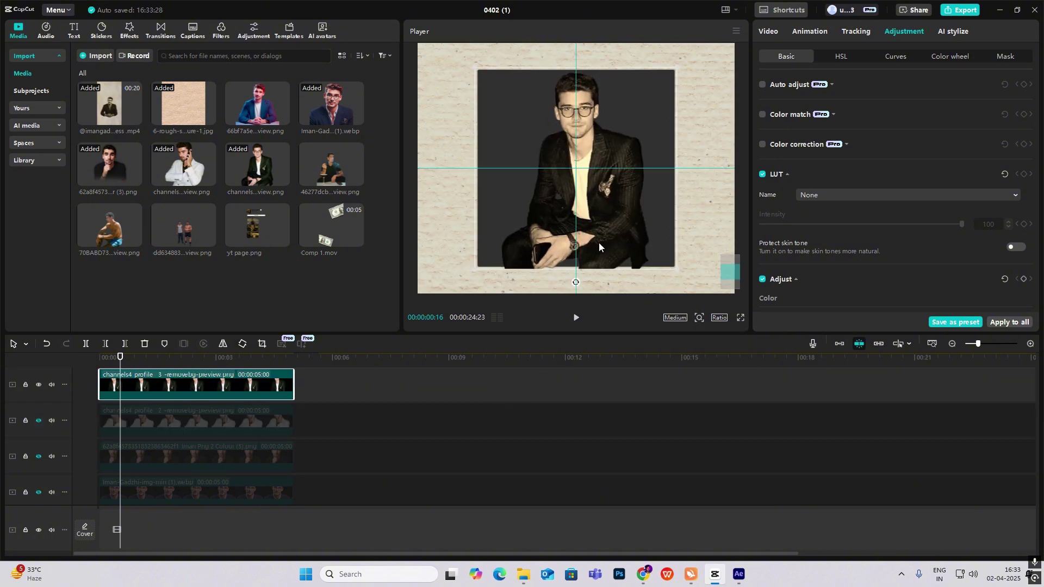
pyautogui.click(701, 286)
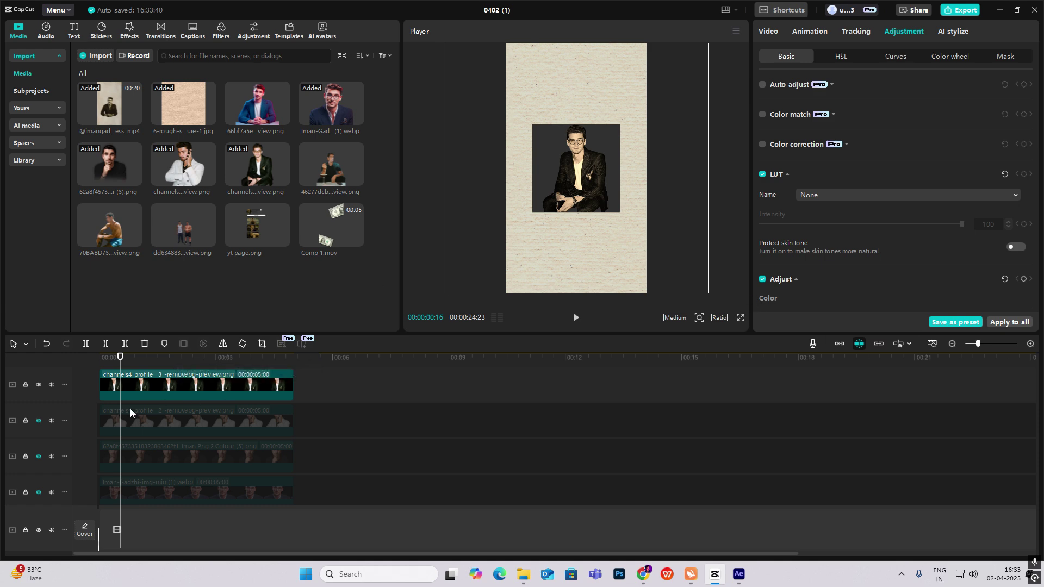
# - Unhide the three hidden portrait tracks
pyautogui.click(38, 421)
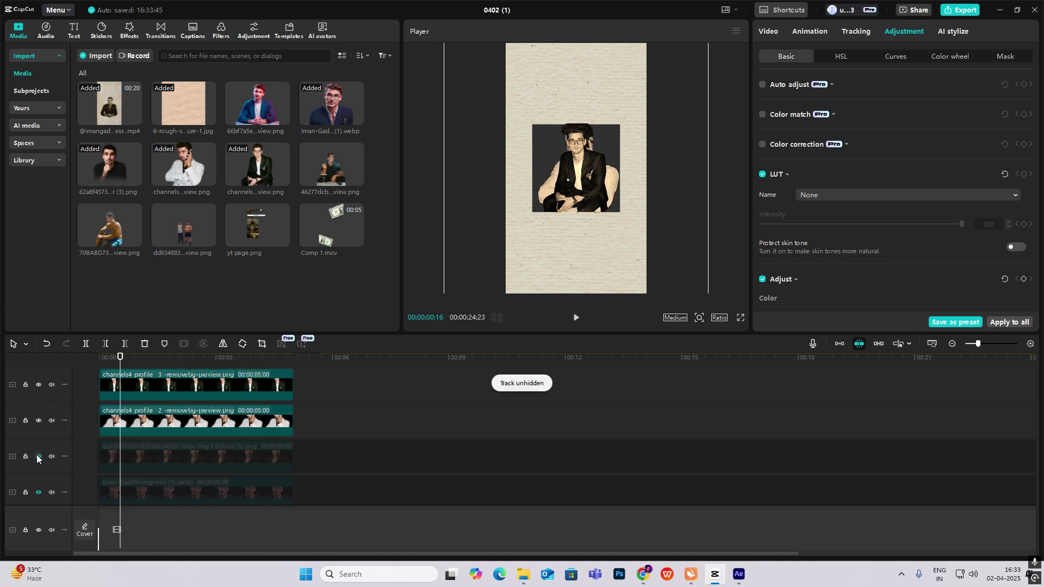
pyautogui.click(38, 456)
pyautogui.click(39, 492)
pyautogui.scroll(-3, 158, 496)
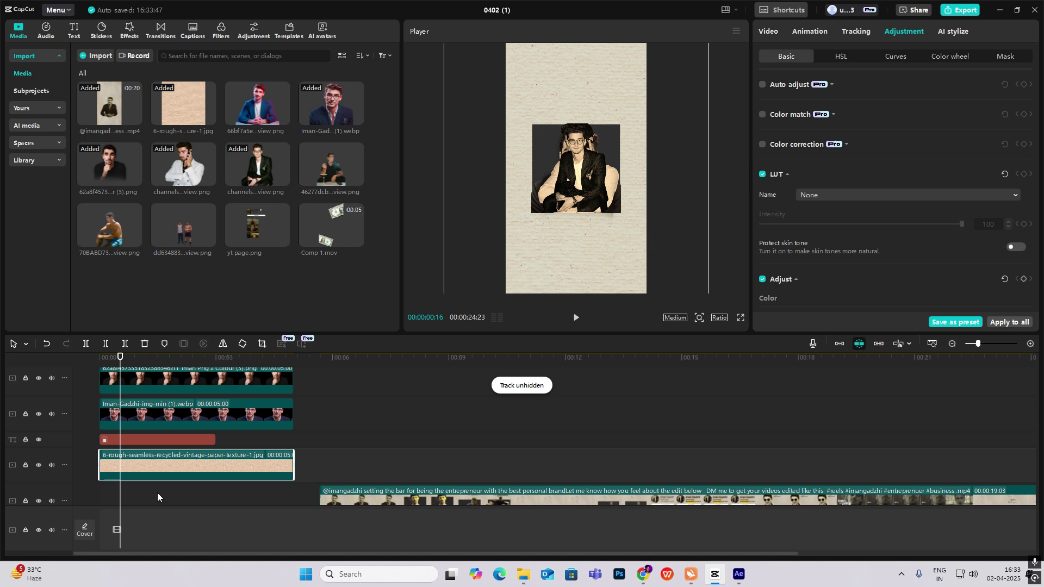
# - Add a default text clip at the start of the timeline above the portraits and replace its wording with blank spaces
pyautogui.moveTo(513, 454); pyautogui.dragTo(71, 473)
pyautogui.scroll(2, 327, 408)
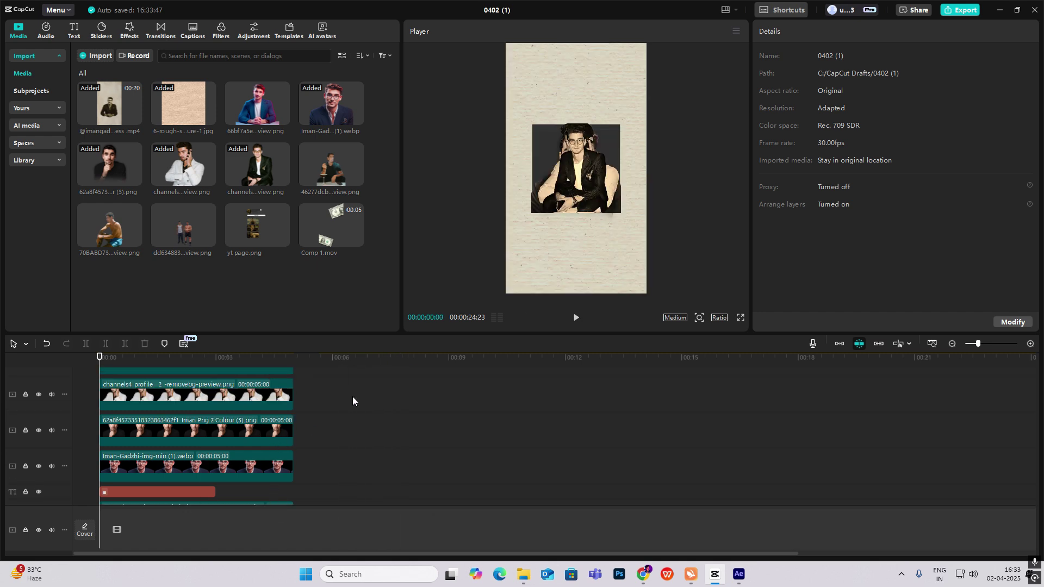
pyautogui.scroll(-2, 406, 521)
pyautogui.moveTo(398, 438)
pyautogui.mouseDown()
pyautogui.moveTo(386, 448)
pyautogui.moveTo(396, 425)
pyautogui.mouseUp()
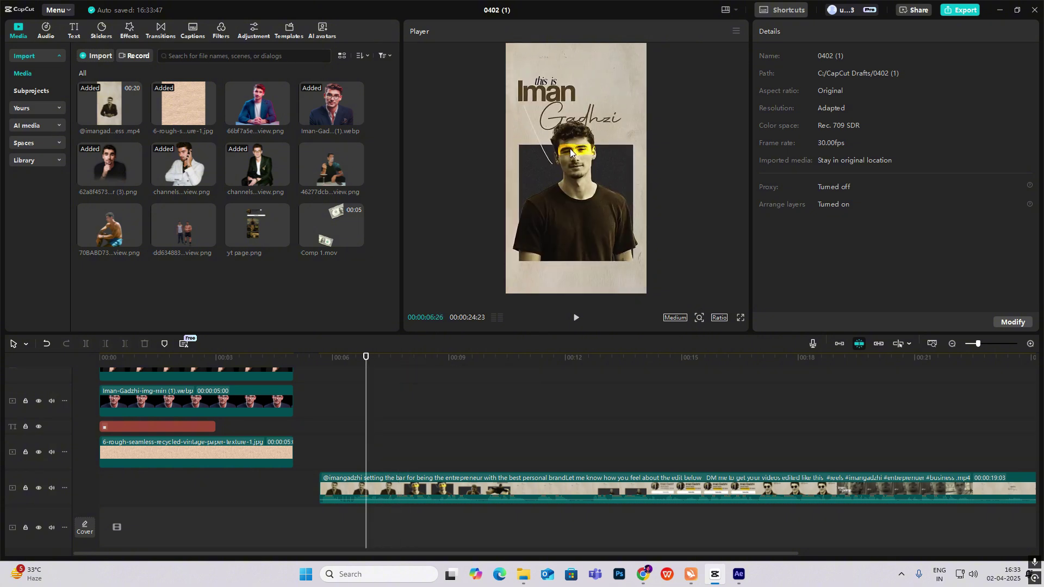
pyautogui.scroll(2, 188, 467)
pyautogui.moveTo(121, 357); pyautogui.dragTo(99, 357)
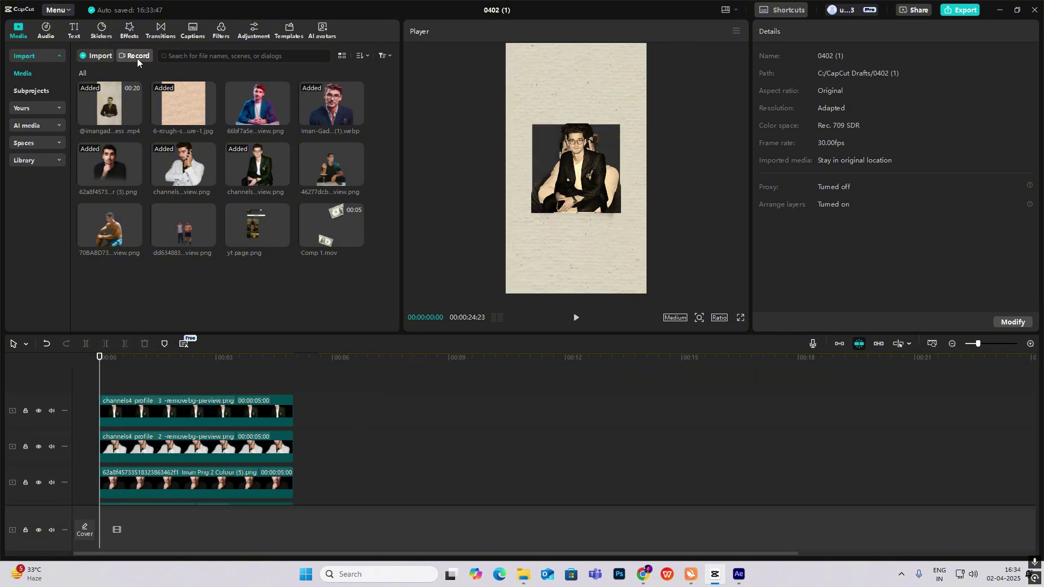
pyautogui.click(70, 30)
pyautogui.moveTo(100, 87); pyautogui.dragTo(102, 381)
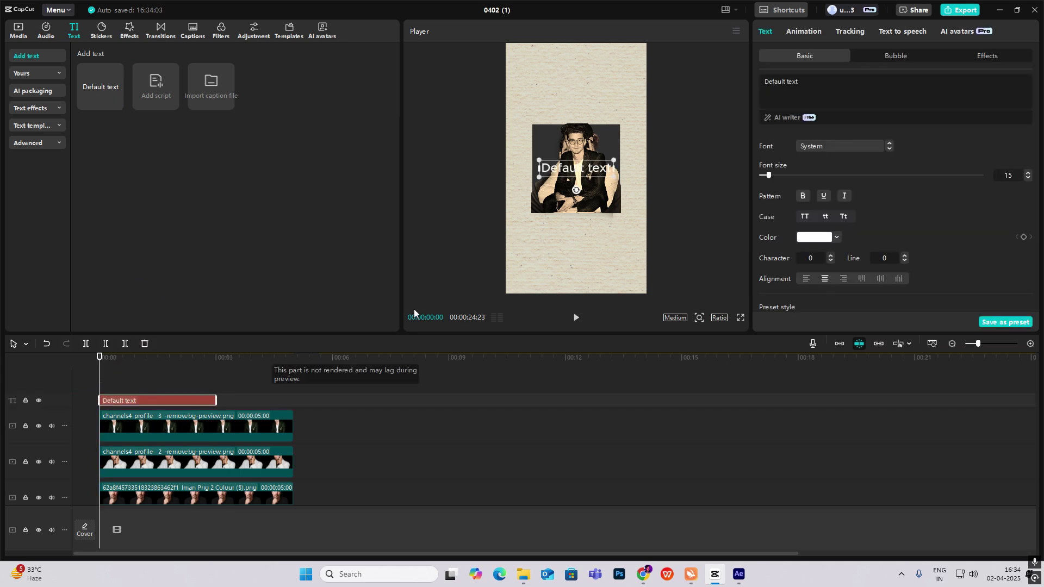
pyautogui.moveTo(800, 81); pyautogui.dragTo(629, 64)
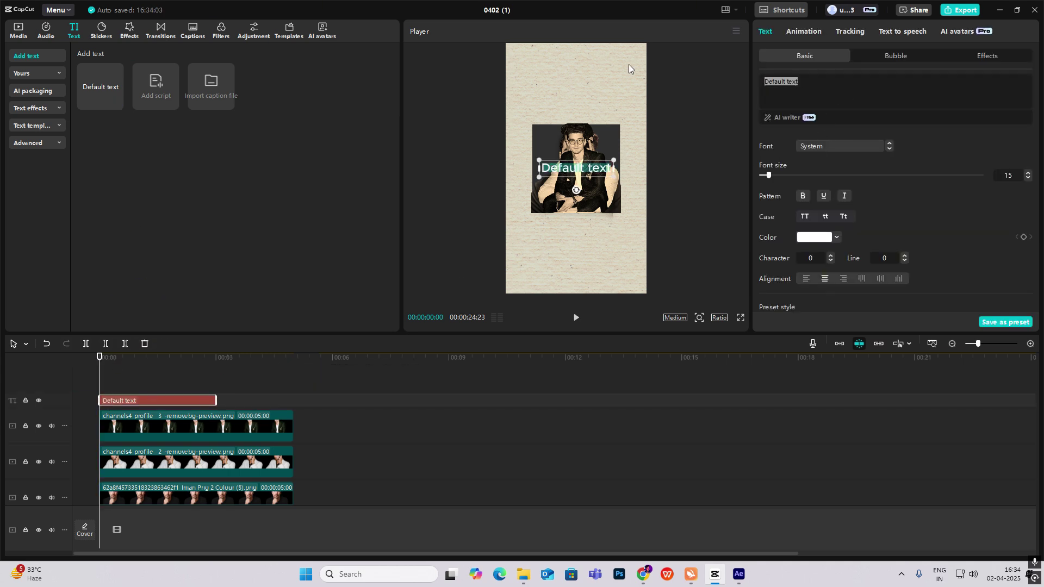
pyautogui.press('BackSpace')
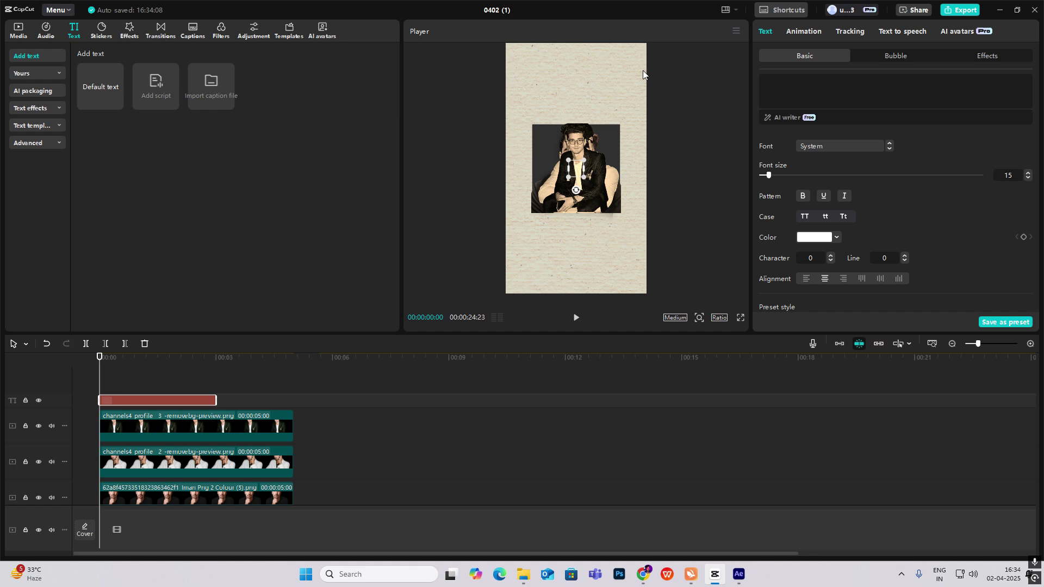
# - Color the blank text yellow and enable its background with the yellow F4C70F
pyautogui.click(815, 236)
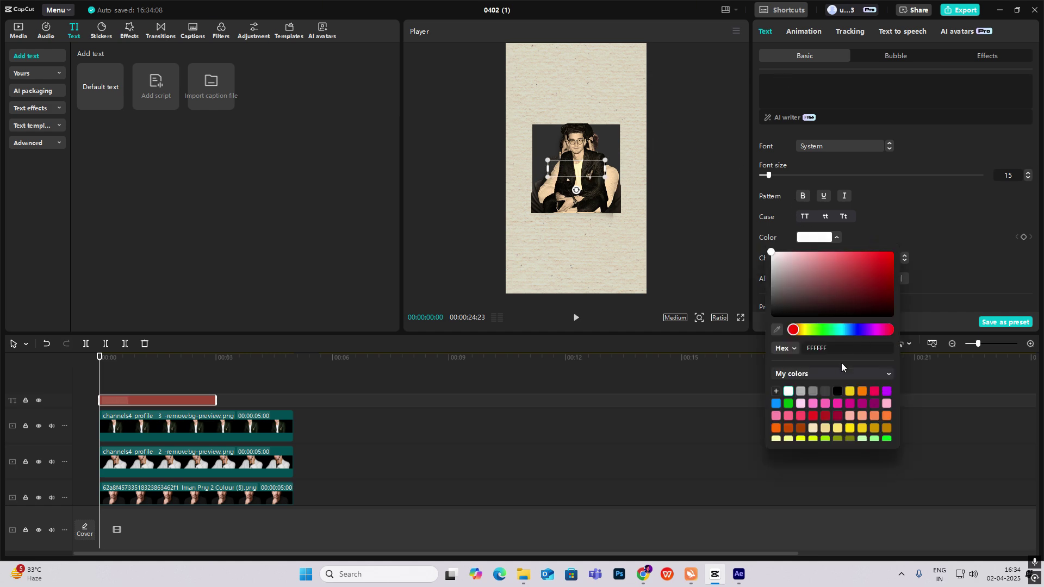
pyautogui.click(852, 391)
pyautogui.click(913, 208)
pyautogui.scroll(-5, 857, 265)
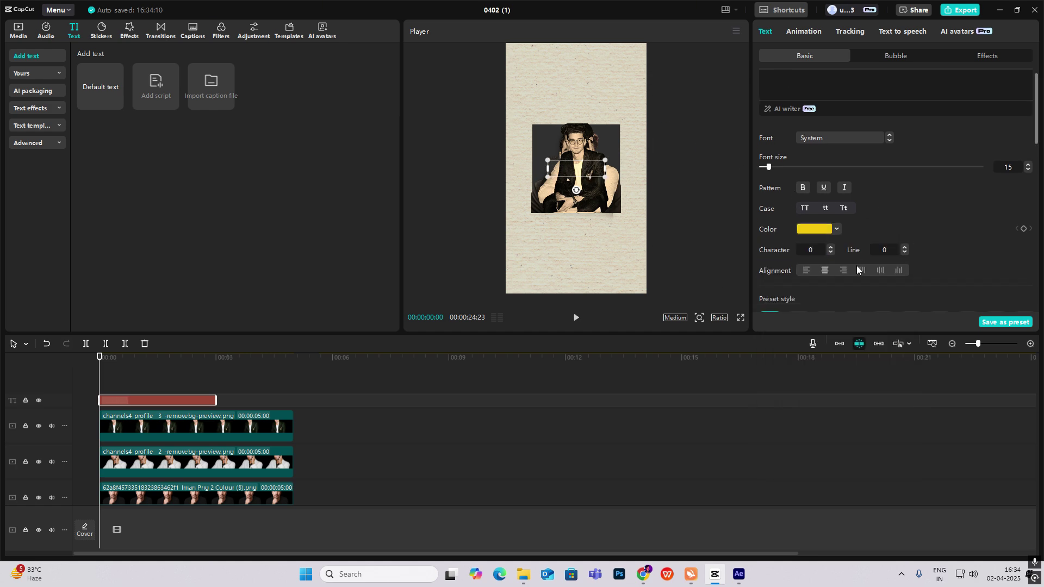
pyautogui.scroll(-5, 856, 265)
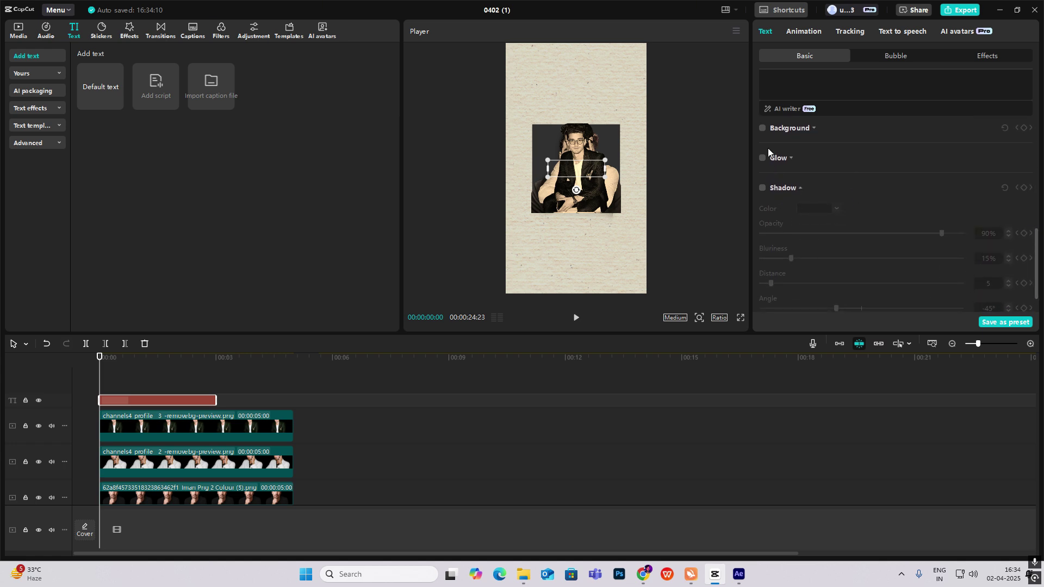
pyautogui.click(762, 129)
pyautogui.click(812, 197)
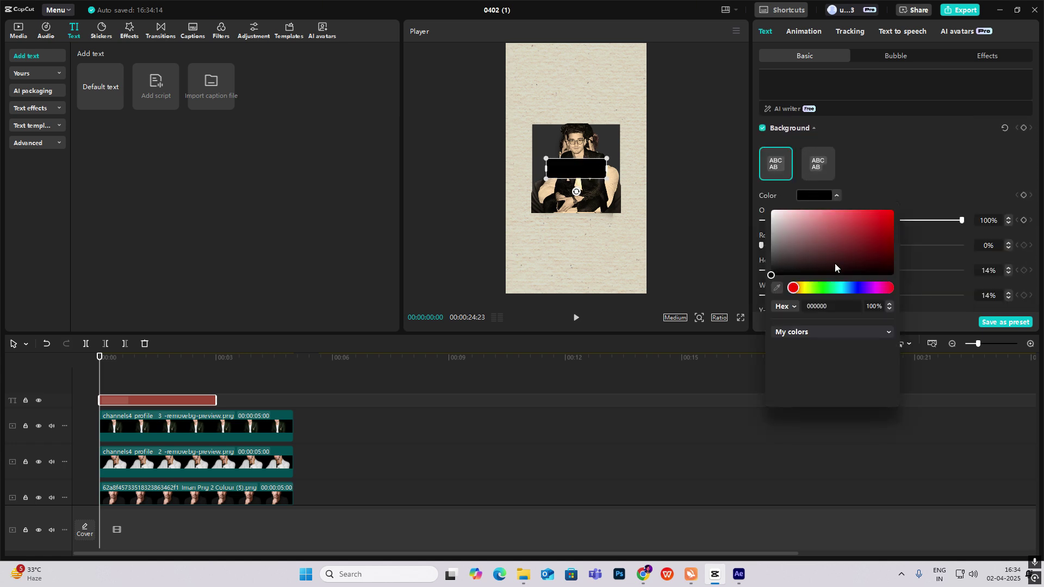
pyautogui.click(852, 350)
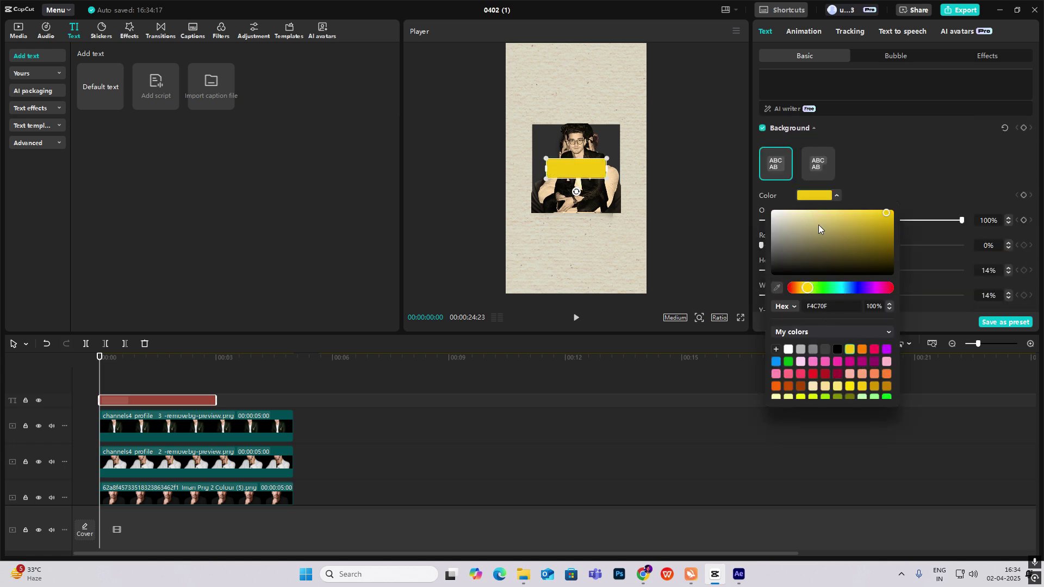
pyautogui.click(863, 349)
pyautogui.click(850, 348)
# - Raise the yellow bar to the portrait's head and, with uniform scaling off, flatten it to 57% scale height
pyautogui.moveTo(591, 178); pyautogui.dragTo(591, 155)
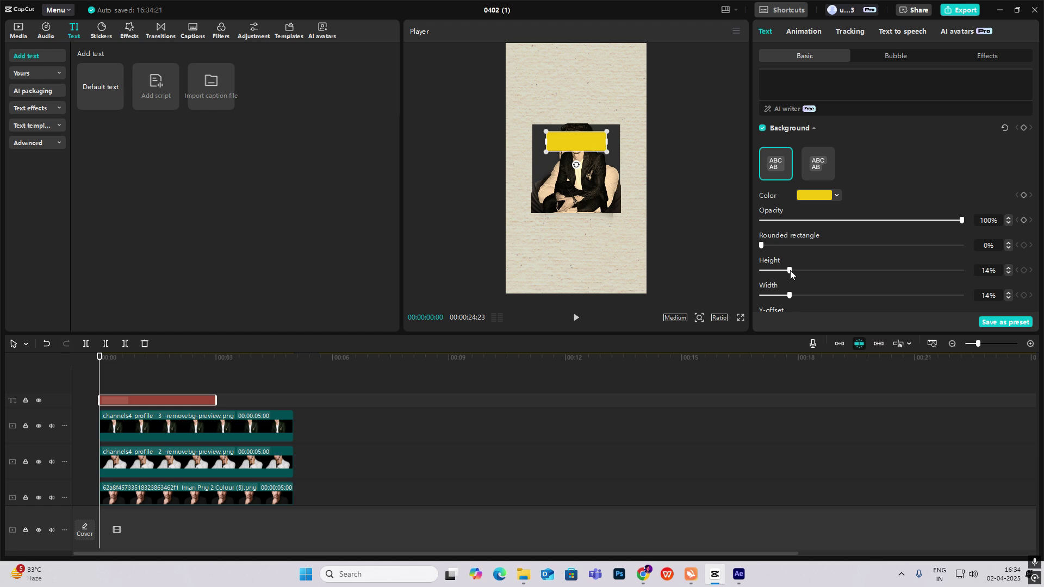
pyautogui.scroll(5, 921, 179)
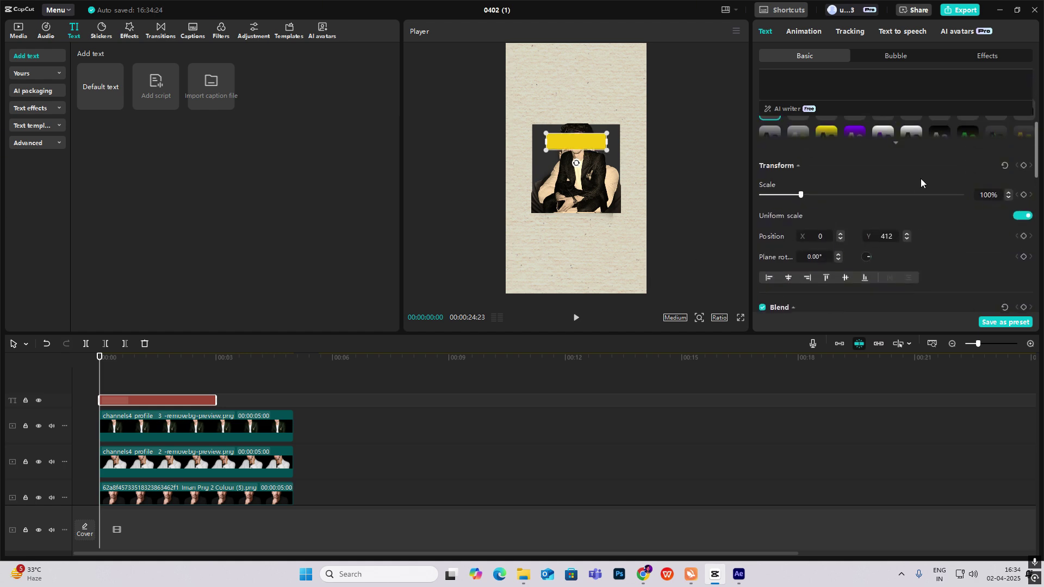
pyautogui.scroll(1, 921, 180)
pyautogui.click(1023, 256)
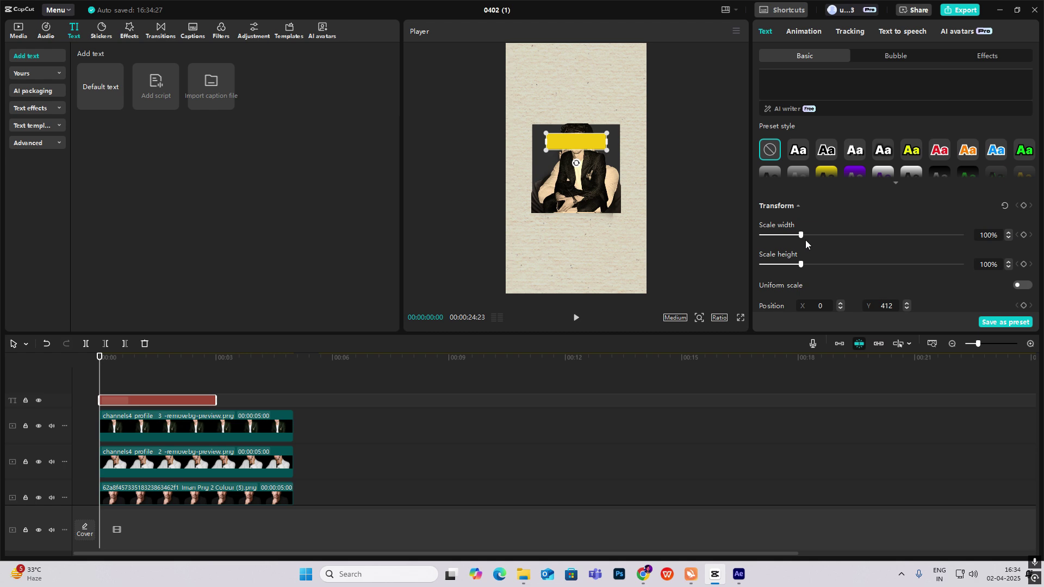
pyautogui.moveTo(800, 264); pyautogui.dragTo(783, 265)
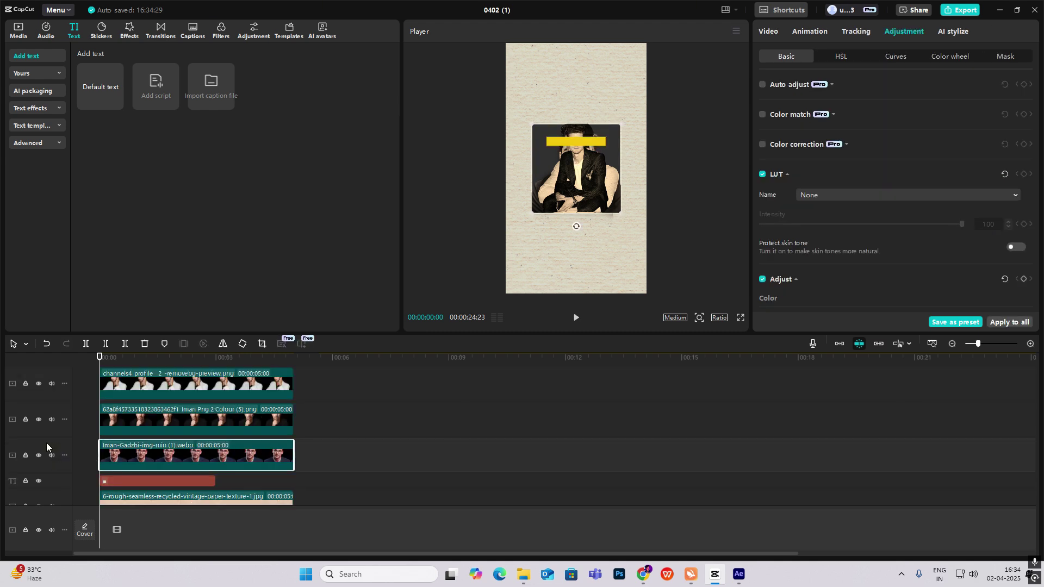
# - Hide the three portrait tracks above the Iman-Gadzhi-img-min (1) portrait
pyautogui.click(38, 420)
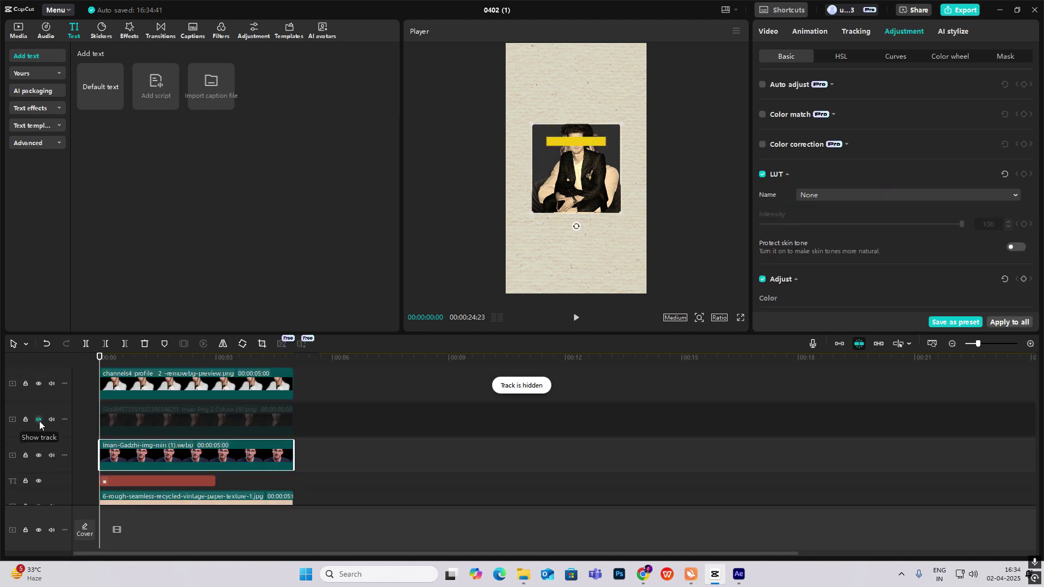
pyautogui.click(38, 384)
pyautogui.scroll(3, 764, 415)
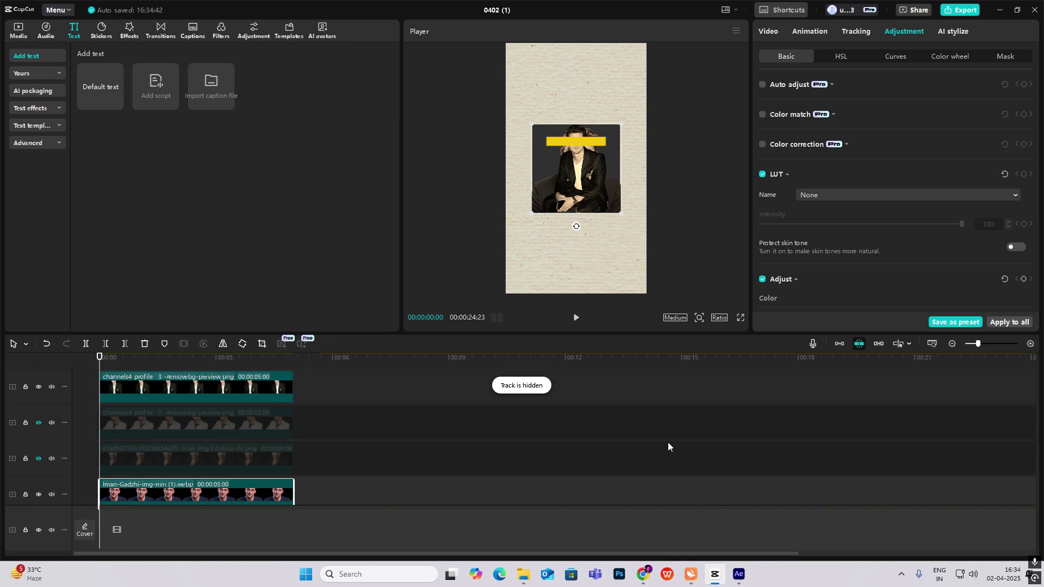
pyautogui.click(38, 413)
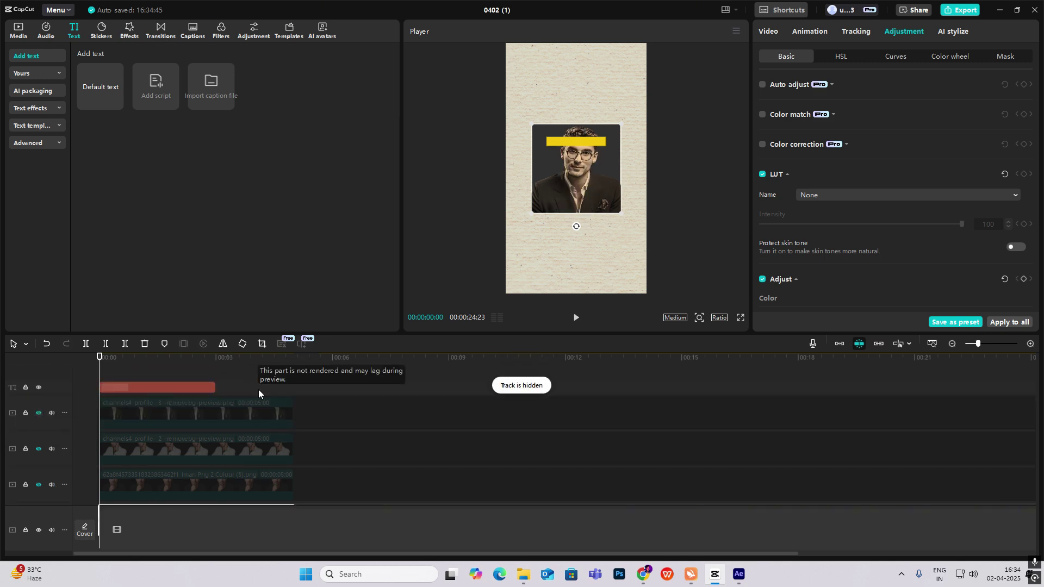
# - Narrow the yellow bar to 63% scale width and place it over the portrait's eyes at X 45, Y 227
pyautogui.click(192, 387)
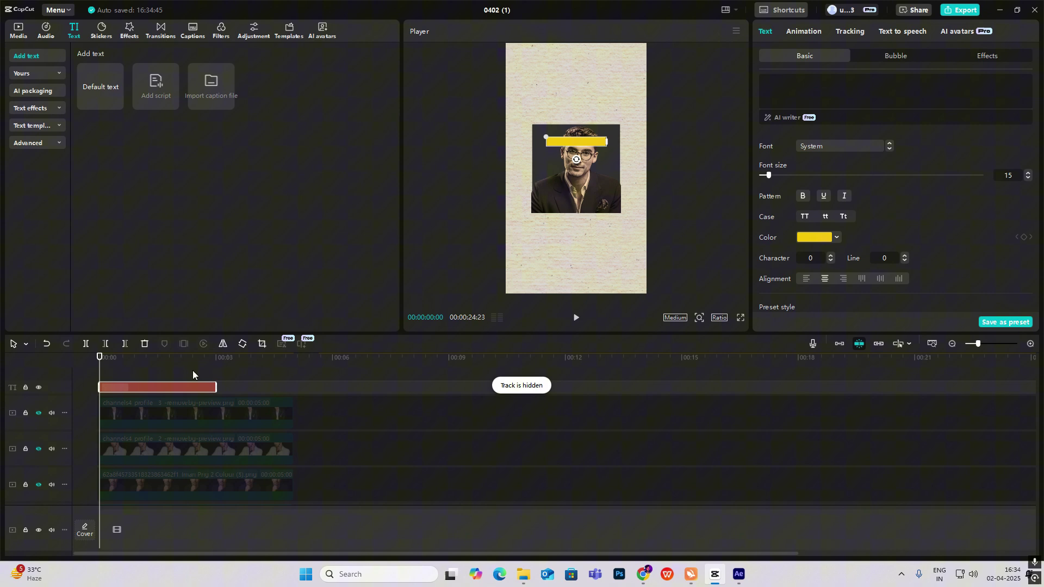
pyautogui.moveTo(570, 138); pyautogui.dragTo(574, 152)
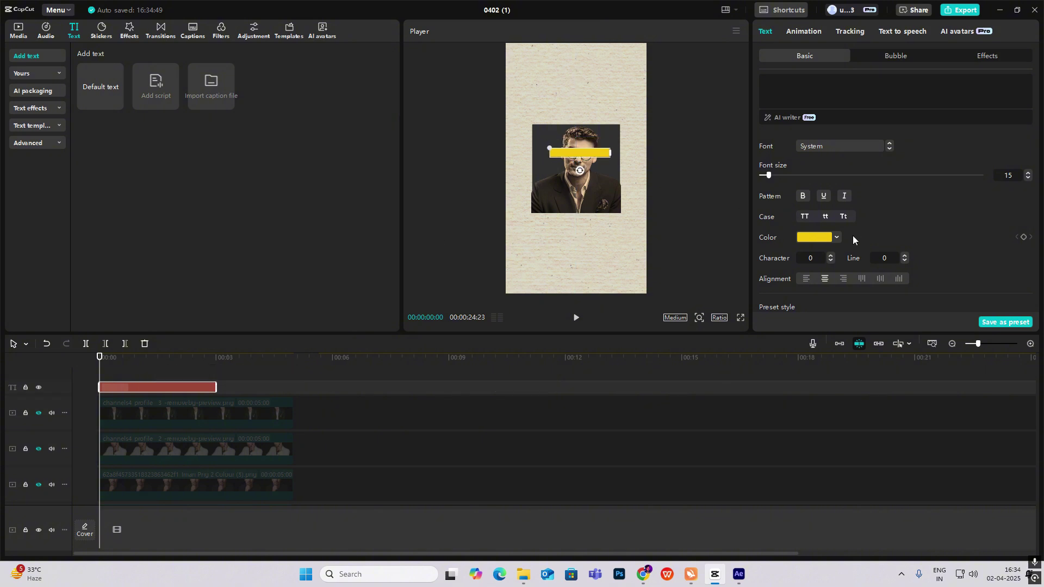
pyautogui.scroll(-5, 852, 236)
pyautogui.moveTo(800, 188); pyautogui.dragTo(786, 188)
pyautogui.click(699, 317)
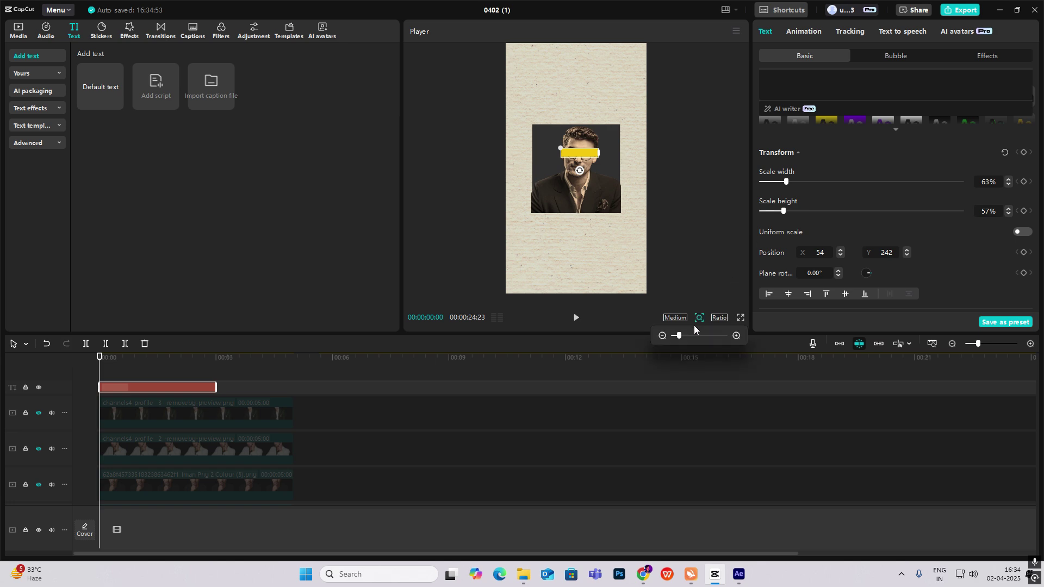
pyautogui.moveTo(679, 336); pyautogui.dragTo(699, 336)
pyautogui.moveTo(608, 134); pyautogui.dragTo(599, 138)
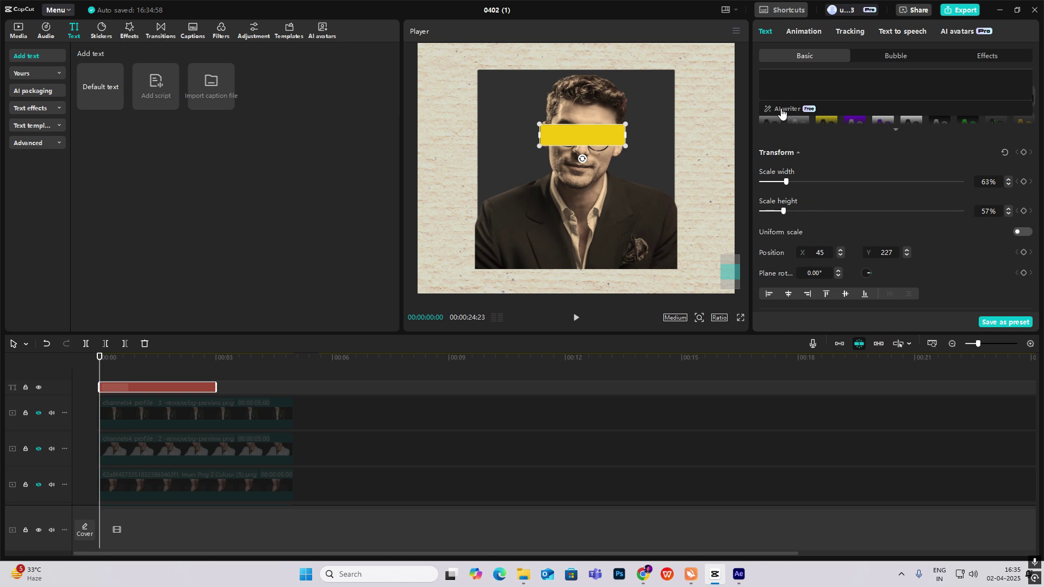
# - Extend the yellow bar clip to about 12 seconds 25 frames and convert it into a compound clip
pyautogui.scroll(5, 804, 147)
pyautogui.moveTo(216, 387); pyautogui.dragTo(597, 399)
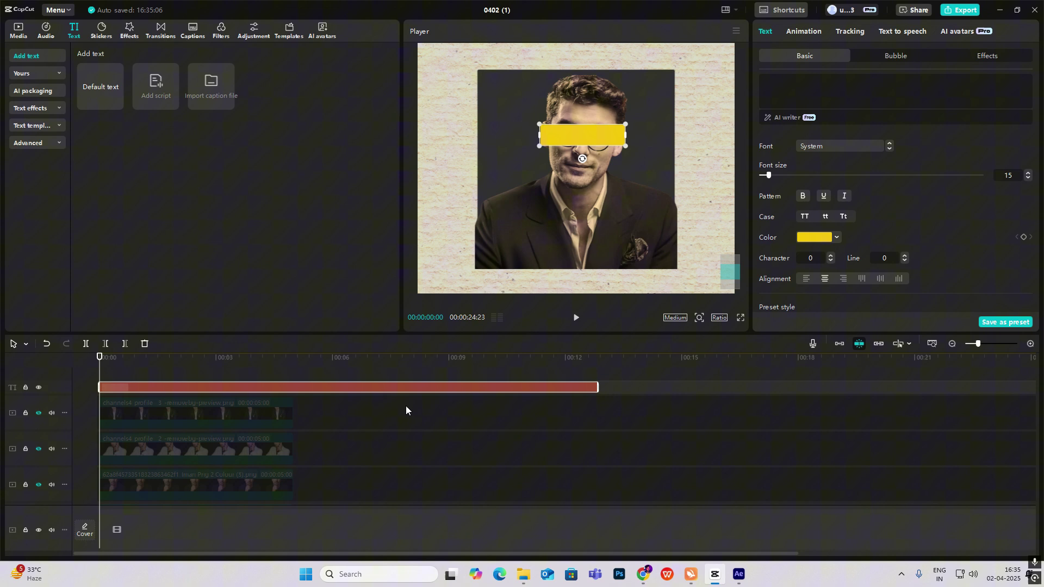
pyautogui.hotkey('alt', 'g')
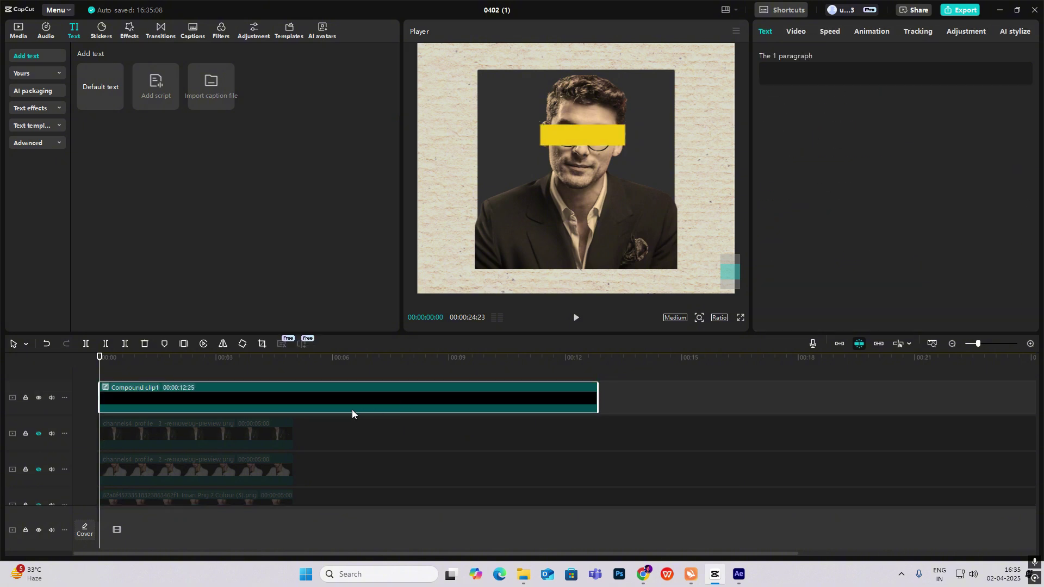
# - Set the compound clip's blend mode to Multiply
pyautogui.click(795, 32)
pyautogui.scroll(-1, 907, 246)
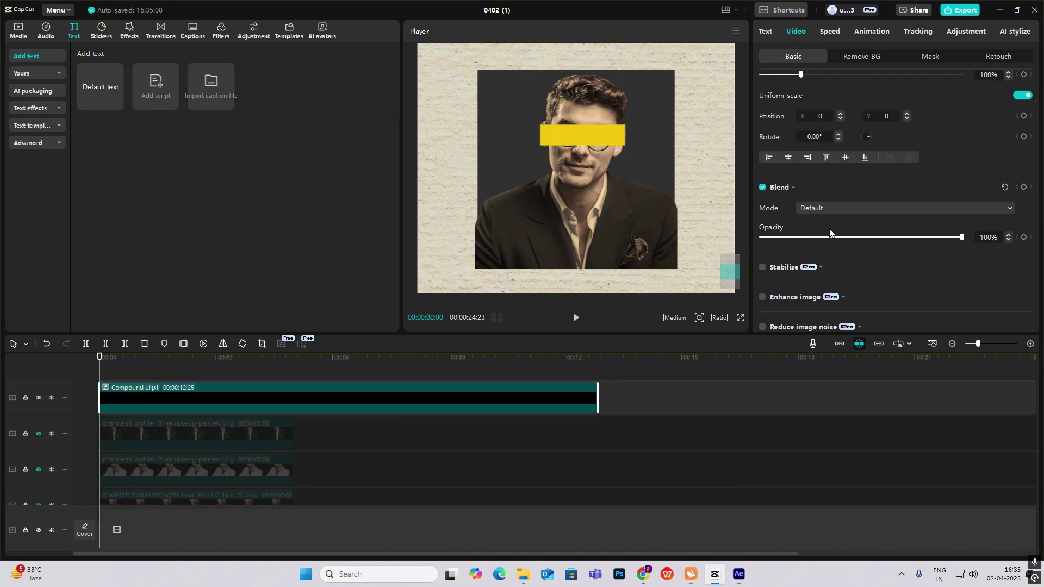
pyautogui.click(878, 209)
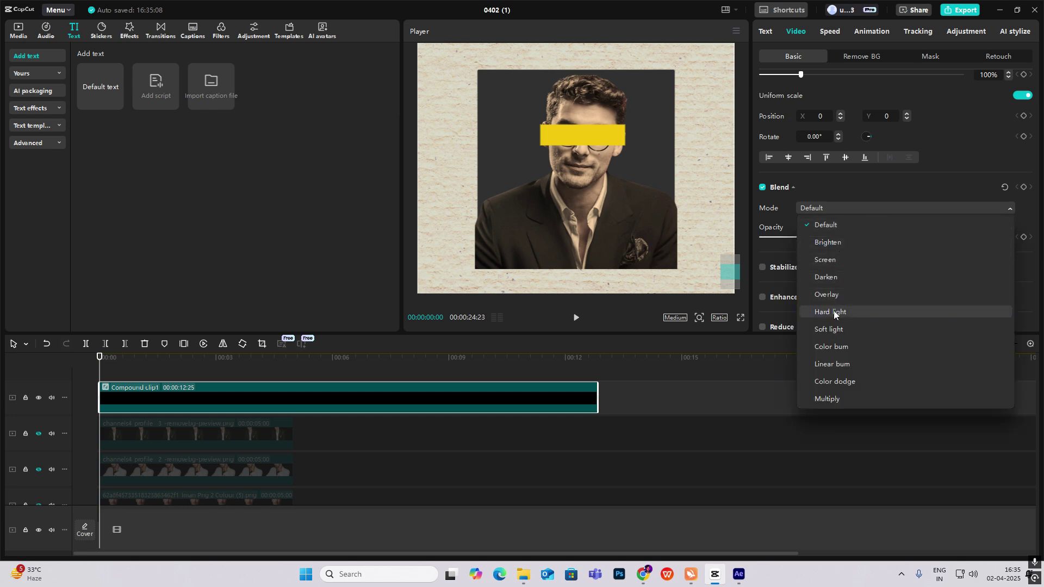
pyautogui.click(827, 397)
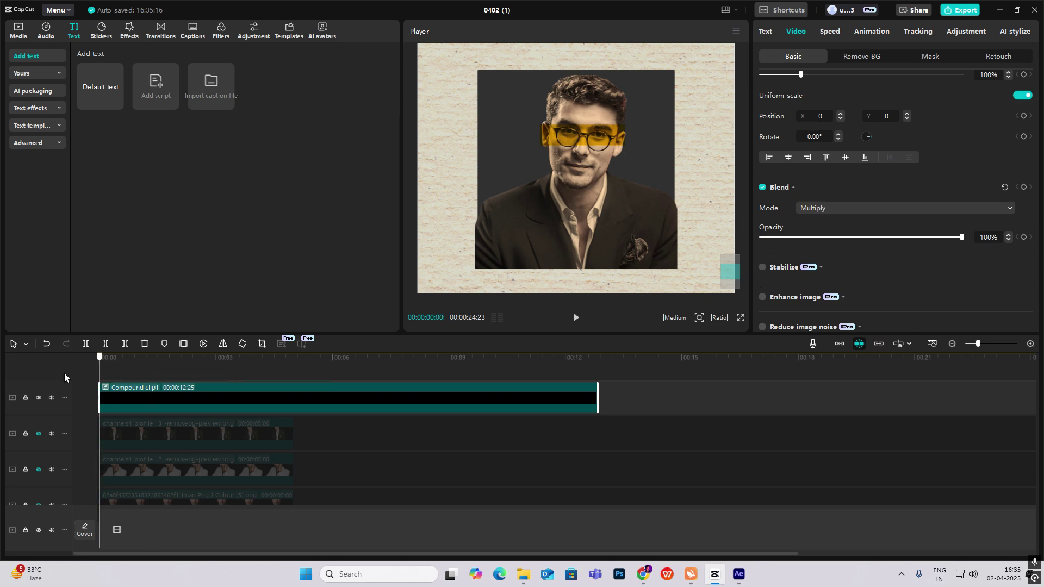
# - Unhide the portrait tracks above the Iman-Gadzhi-img-min (1) portrait
pyautogui.scroll(-2, 354, 449)
pyautogui.scroll(2, 321, 435)
pyautogui.moveTo(329, 417); pyautogui.dragTo(251, 484)
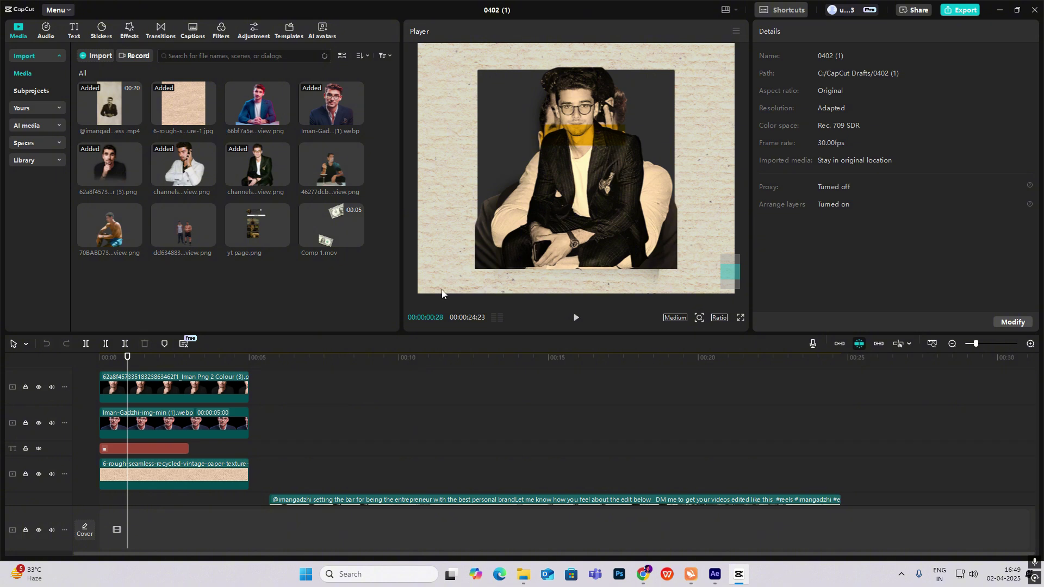
# - Split the Iman-Gadzhi-img-min (1) clip at 00:00:00:04 and delete the part after the cut
pyautogui.click(1030, 343)
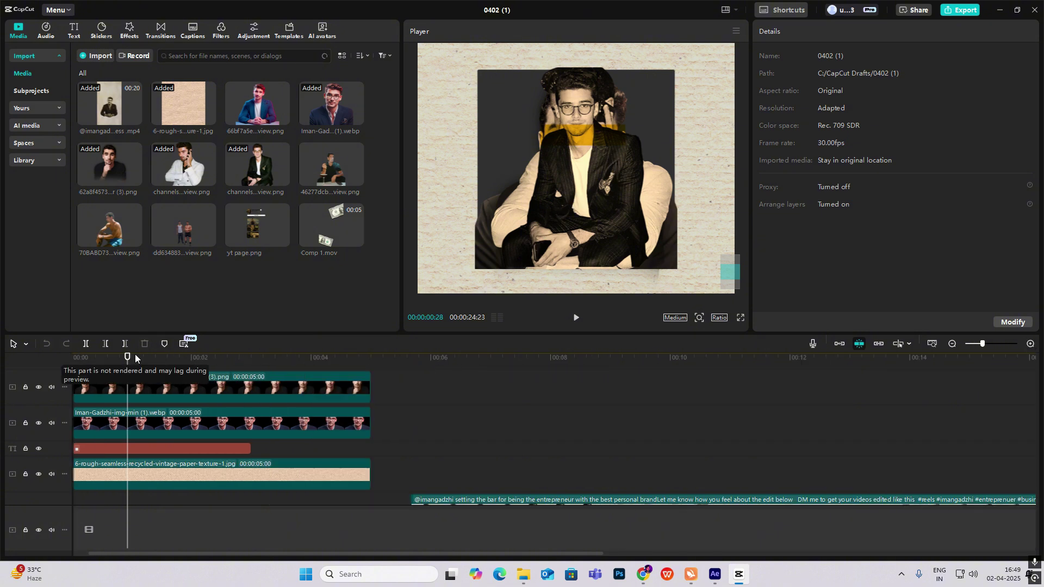
pyautogui.press('Home')
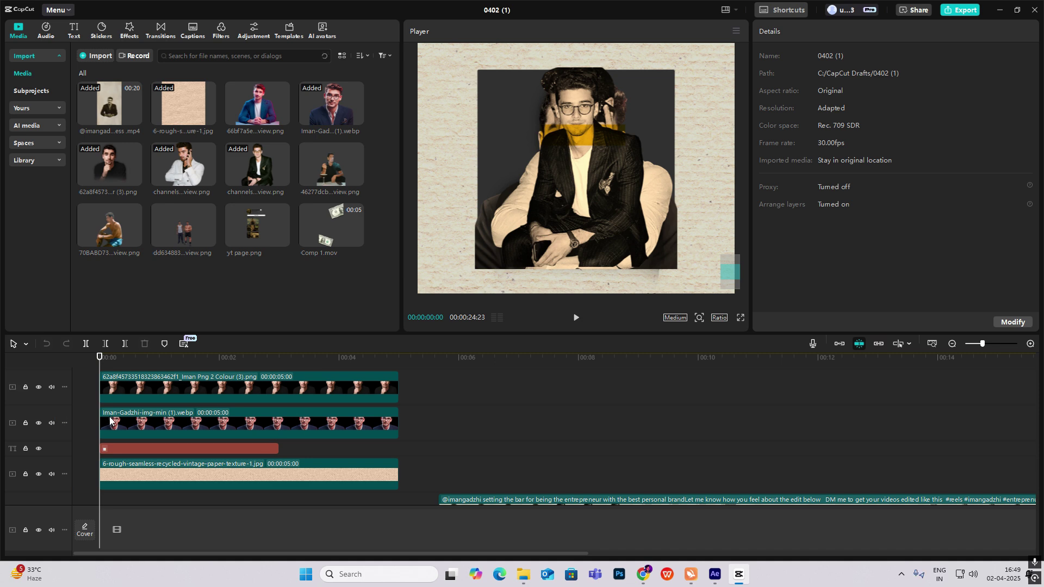
pyautogui.moveTo(100, 363); pyautogui.dragTo(104, 362)
pyautogui.press('Right')
pyautogui.press('Right')
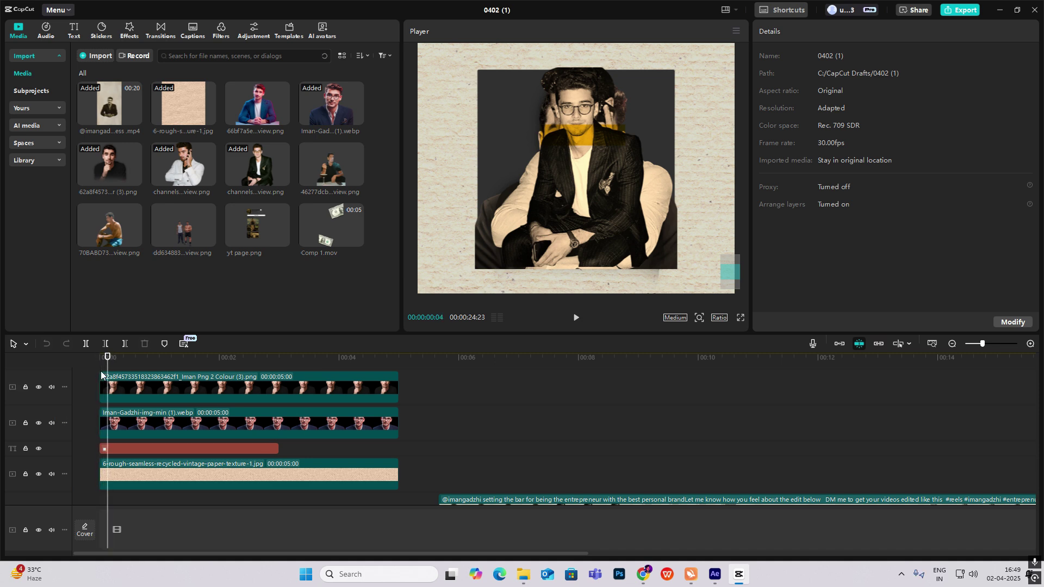
pyautogui.click(133, 423)
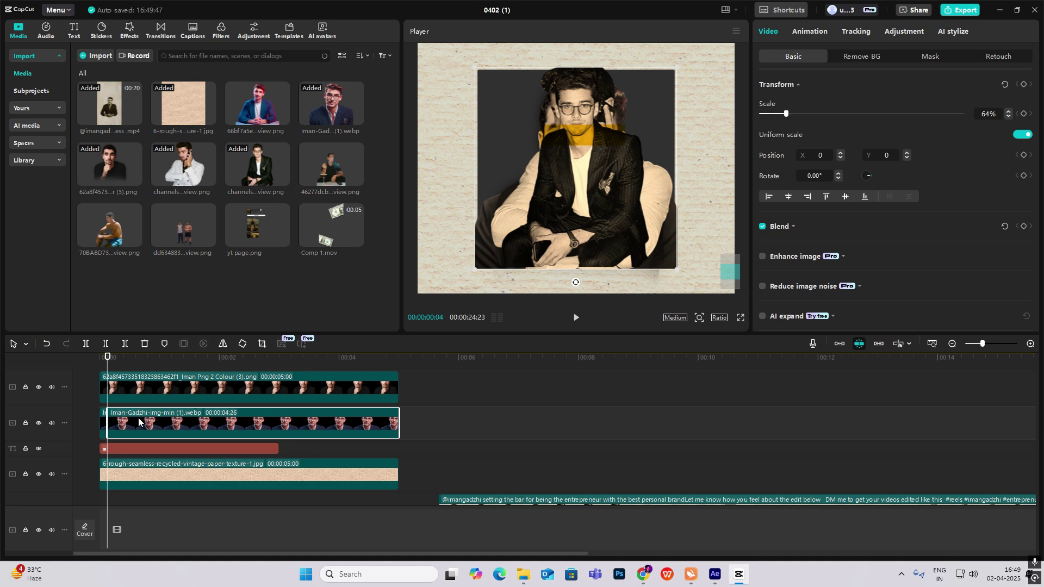
pyautogui.press('Delete')
# - Place the 62a8f4573 (3) portrait directly after the four-frame clip on the same track and trim its end to 00:00:00:08
pyautogui.moveTo(132, 386); pyautogui.dragTo(141, 425)
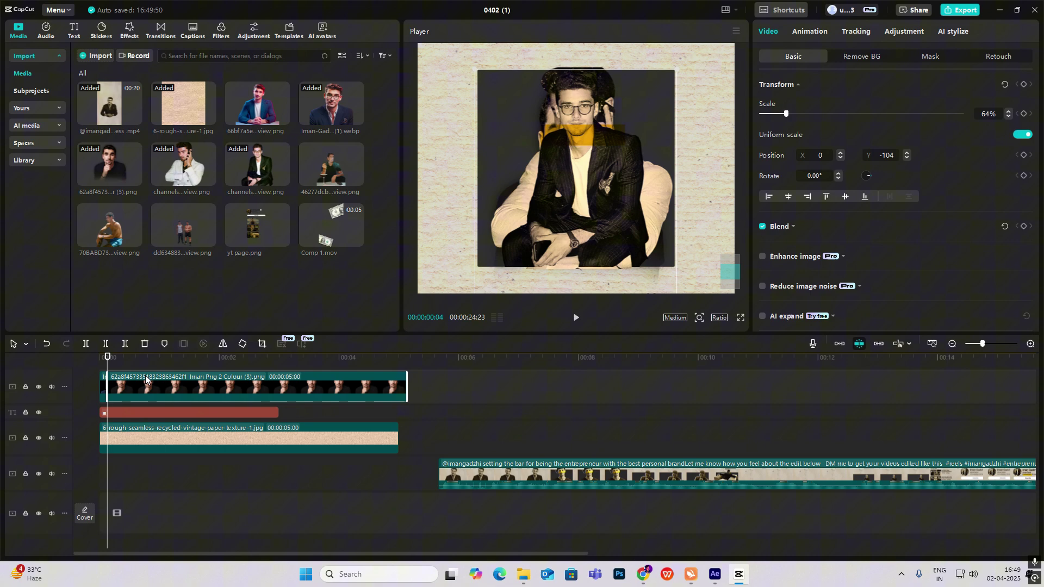
pyautogui.press('Right')
pyautogui.press('Right')
pyautogui.press('Right')
pyautogui.press('Right')
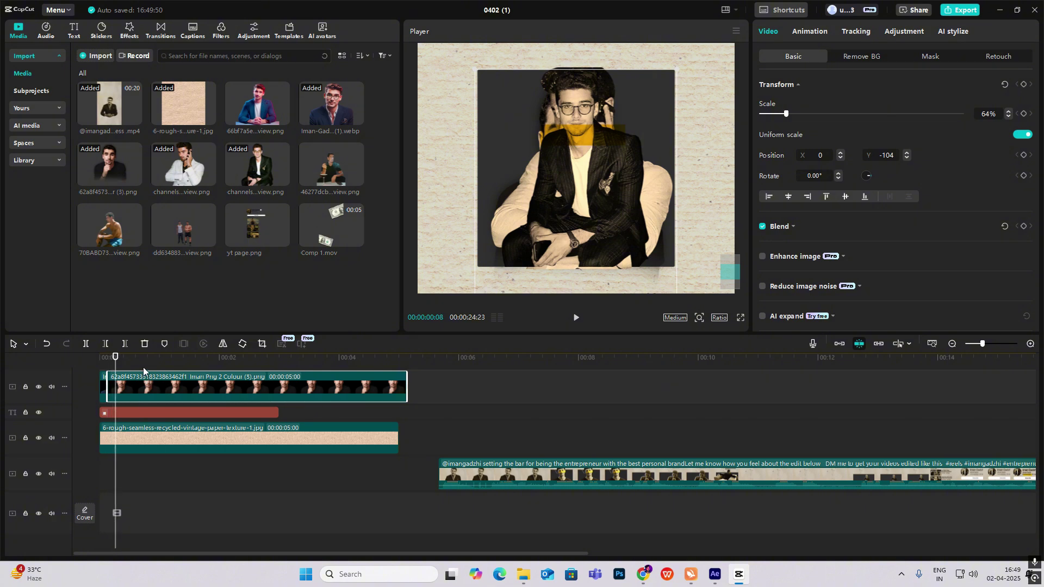
pyautogui.press('Delete')
pyautogui.scroll(3, 135, 387)
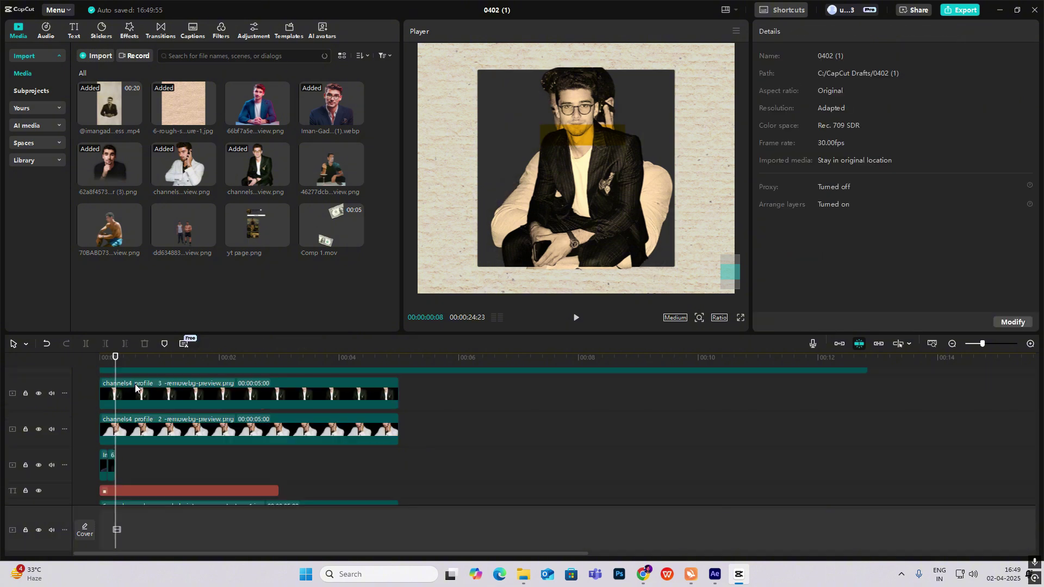
# - Place the channels4_profile 2 portrait directly after the 62a8f4573 clip on the same track and trim its end to 00:00:00:12
pyautogui.moveTo(148, 436); pyautogui.dragTo(165, 466)
pyautogui.press('Right')
pyautogui.press('Right')
pyautogui.press('Right')
pyautogui.press('Right')
pyautogui.hotkey('ctrl', 'b')
pyautogui.press('Delete')
# - Place the channels4_profile 3 portrait directly after the previous portrait on the same track and trim its end to 00:00:00:15
pyautogui.moveTo(156, 396); pyautogui.dragTo(181, 433)
pyautogui.press('Right')
pyautogui.press('Right')
pyautogui.press('Right')
pyautogui.hotkey('ctrl', 'b')
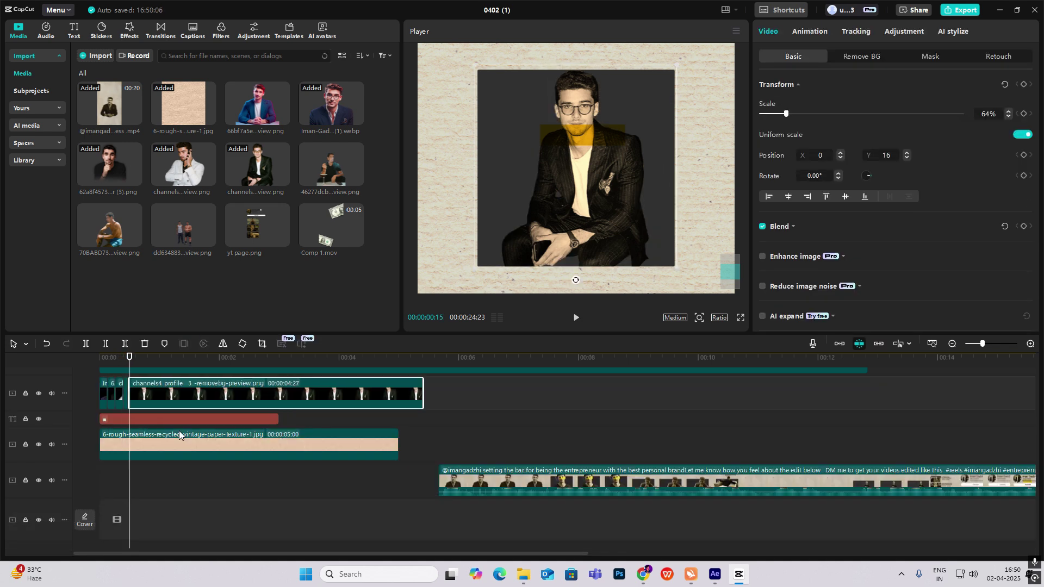
pyautogui.press('Delete')
pyautogui.click(96, 361)
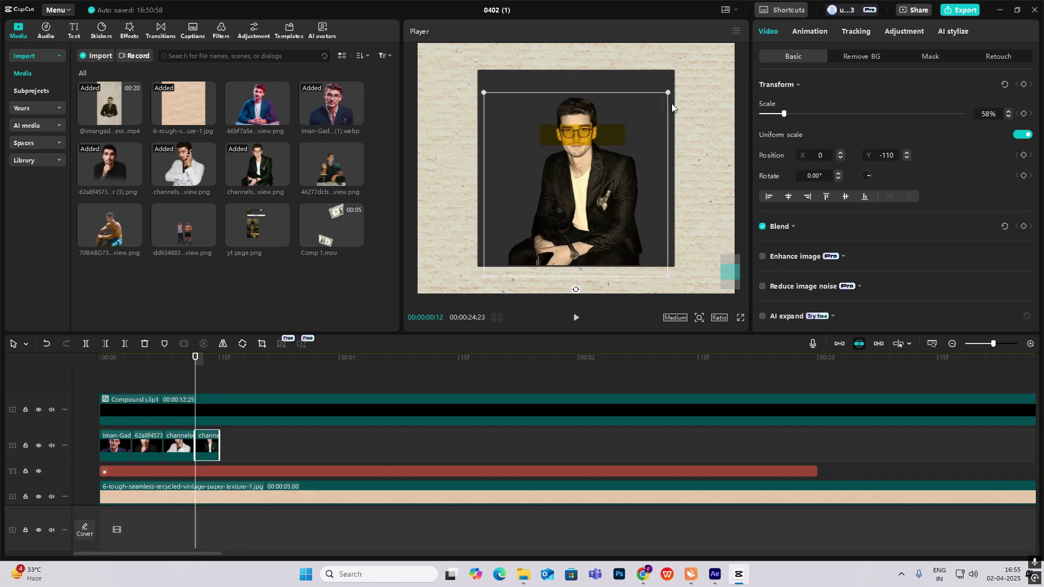
# - Scale the last portrait to 69% at Y -208 and raise its Split mask line to the dark square's lower edge
pyautogui.moveTo(669, 94); pyautogui.dragTo(697, 83)
pyautogui.moveTo(614, 180); pyautogui.dragTo(617, 190)
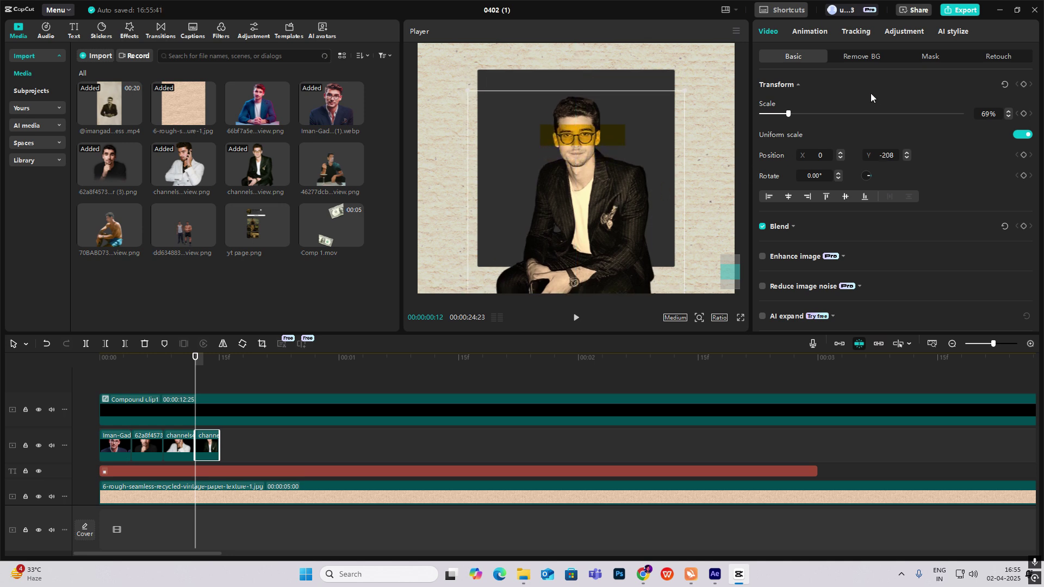
pyautogui.click(928, 57)
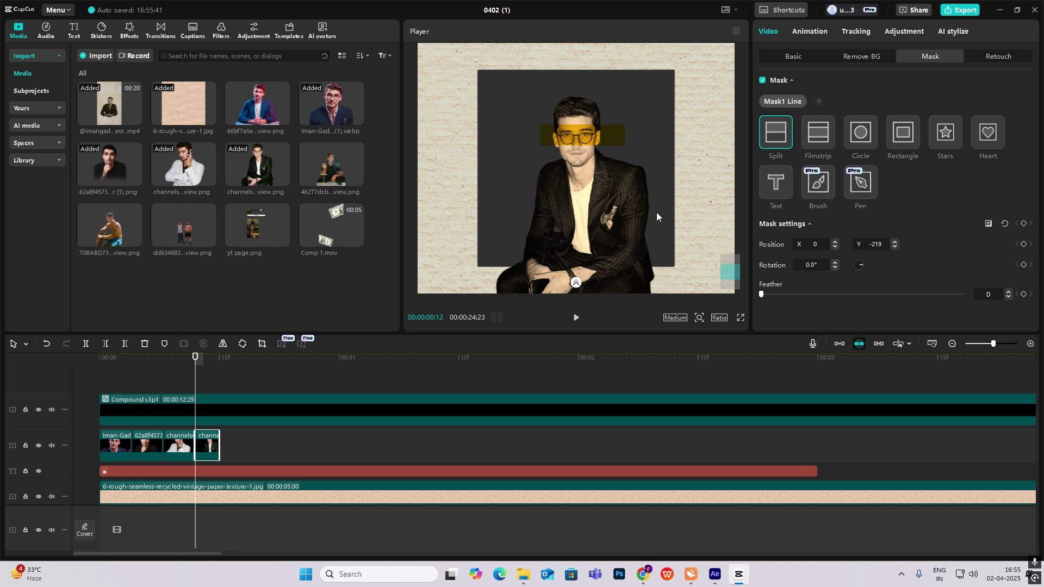
pyautogui.click(699, 319)
pyautogui.moveTo(726, 275); pyautogui.dragTo(726, 282)
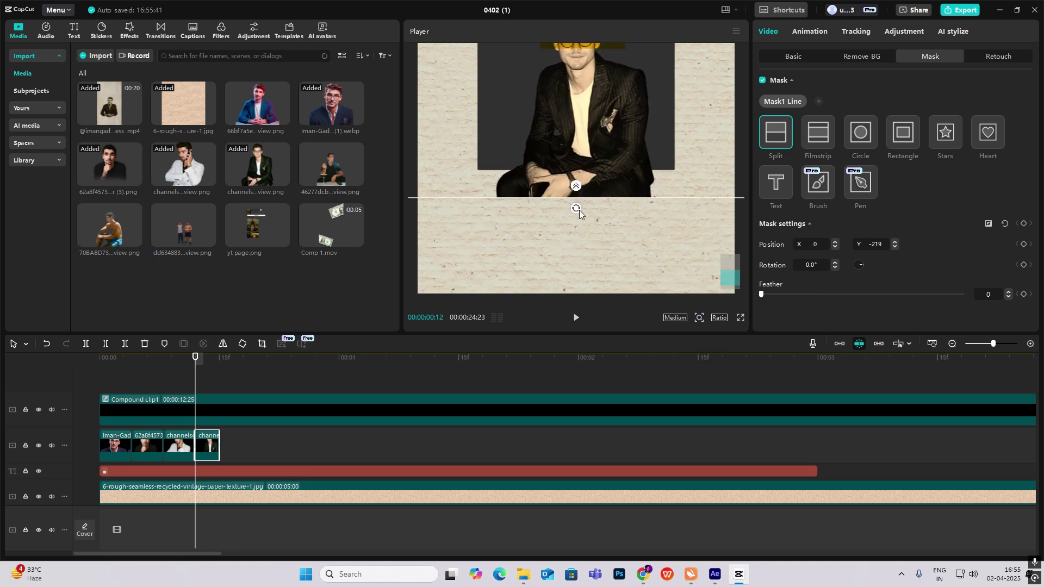
pyautogui.moveTo(582, 199); pyautogui.dragTo(588, 169)
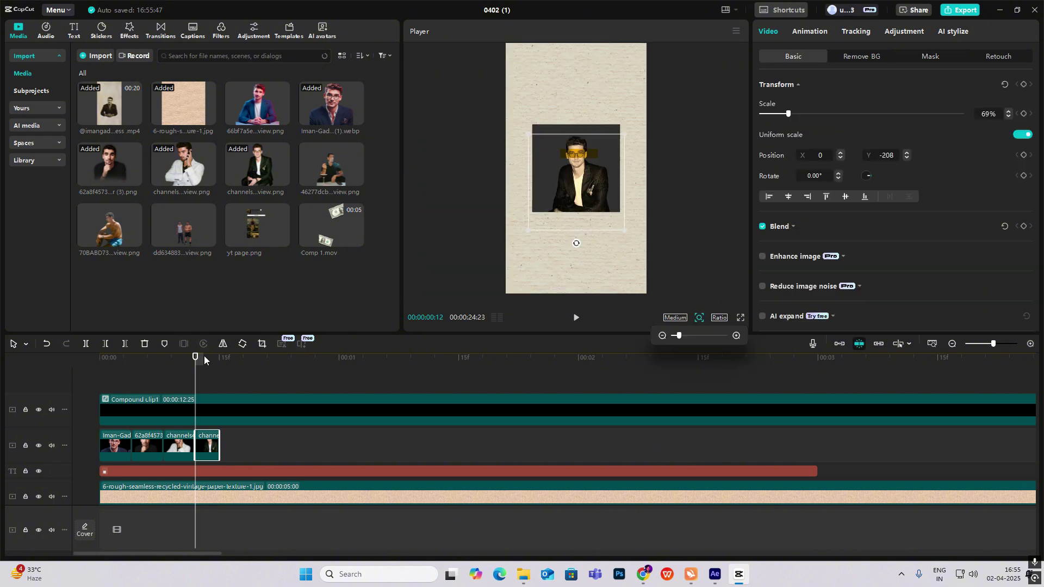
# - Split the compound clip at 00:00:00:15, where the portraits end, and delete the part after the cut
pyautogui.moveTo(205, 360); pyautogui.dragTo(226, 399)
pyautogui.click(226, 400)
pyautogui.hotkey('ctrl', 'b')
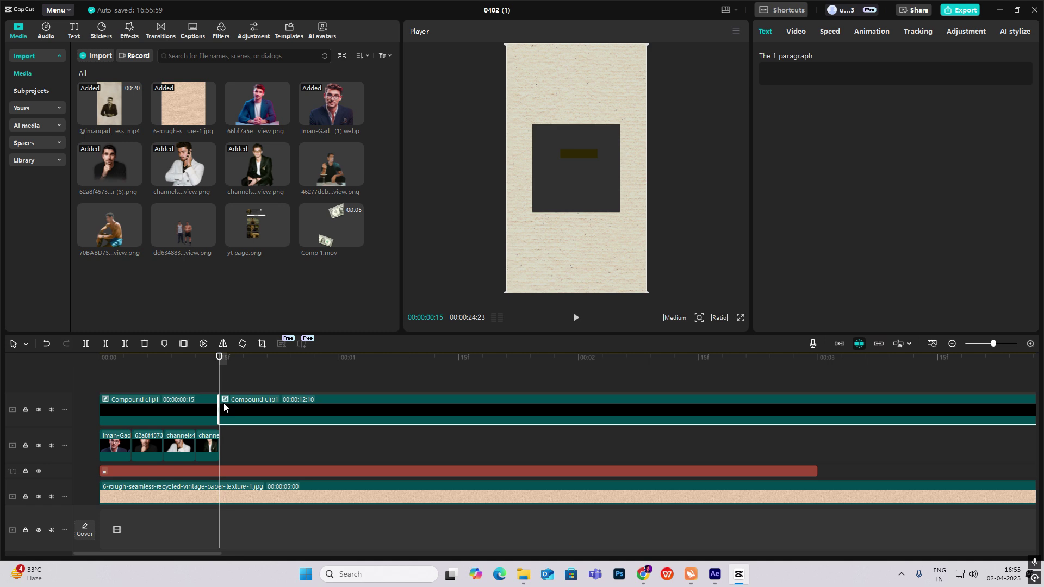
pyautogui.press('Delete')
pyautogui.click(157, 384)
pyautogui.click(87, 385)
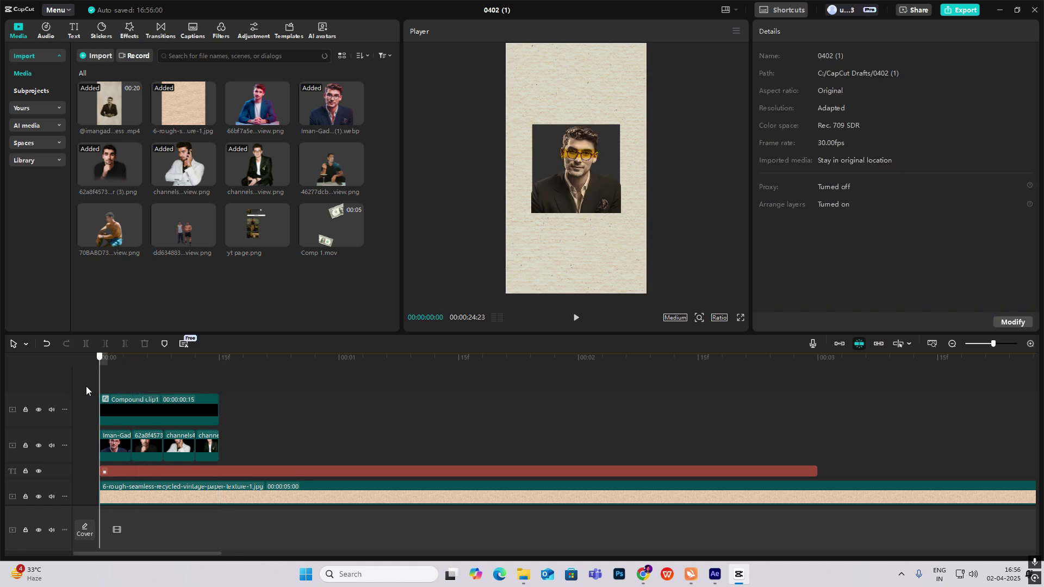
# - Add a Split mask to the compound clip and rotate it to -90°
pyautogui.click(154, 411)
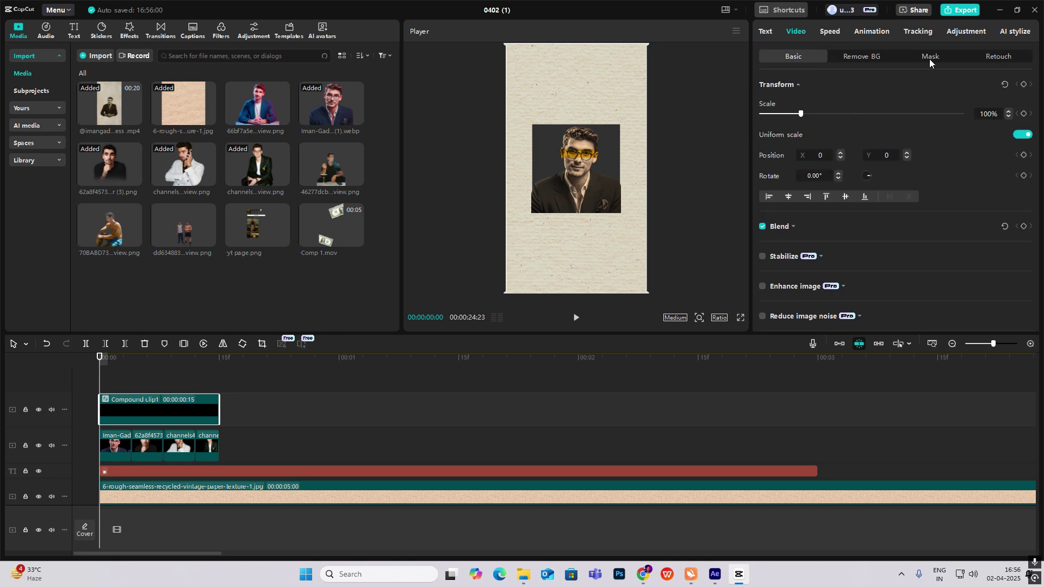
pyautogui.click(930, 58)
pyautogui.click(871, 33)
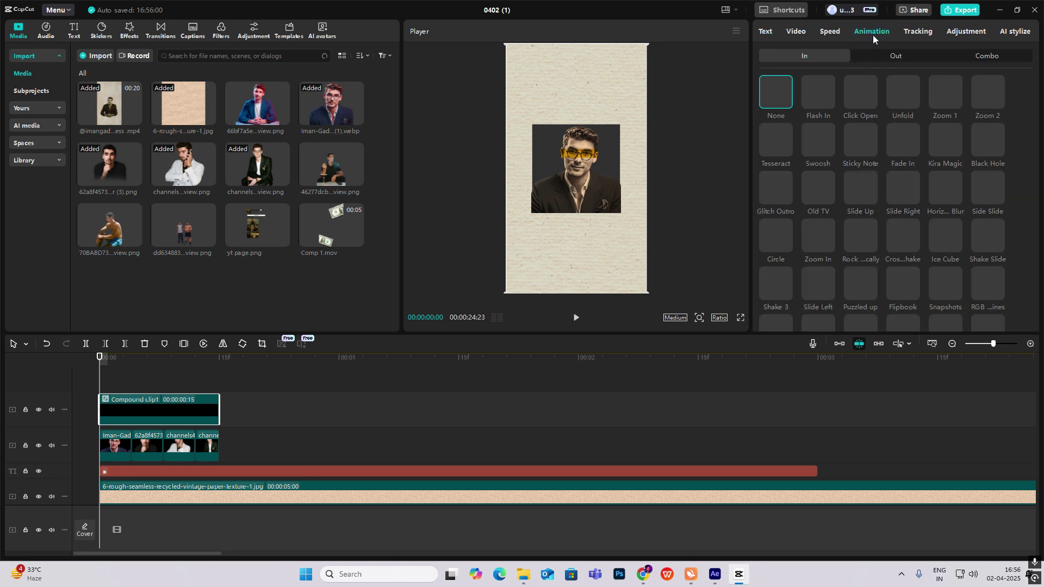
pyautogui.click(771, 31)
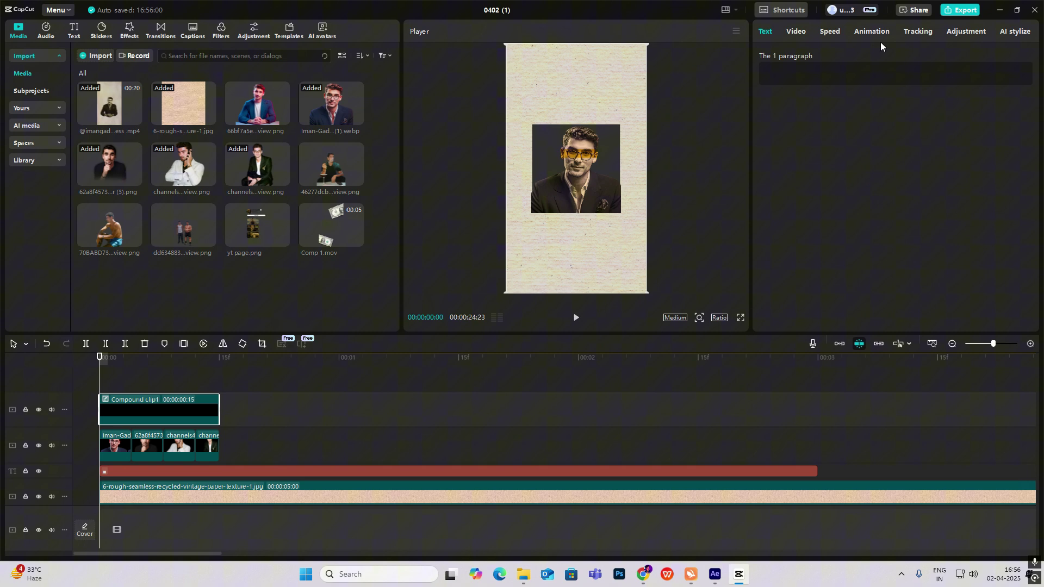
pyautogui.click(797, 31)
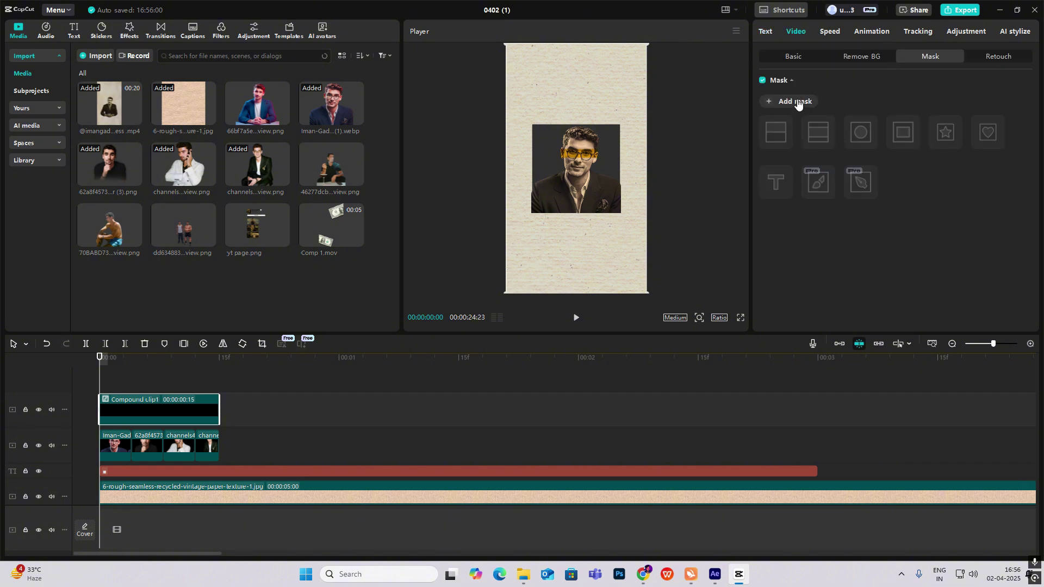
pyautogui.click(795, 101)
pyautogui.moveTo(576, 179); pyautogui.dragTo(591, 177)
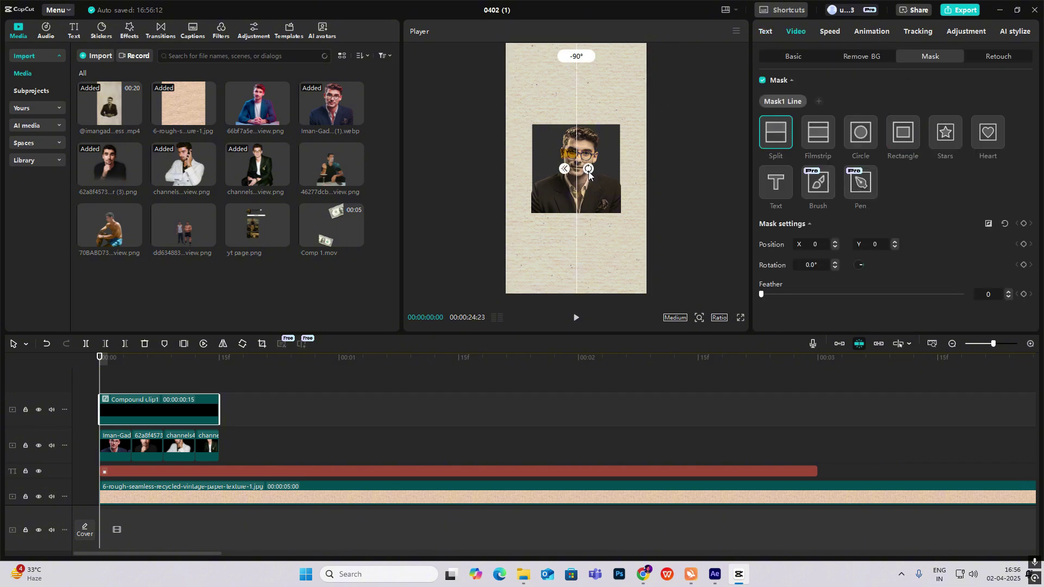
# - Move the mask line just left of the yellow eye bar, to X -127, Y 160, and keyframe the mask settings at the clip's start
pyautogui.click(699, 318)
pyautogui.click(684, 336)
pyautogui.moveTo(684, 337); pyautogui.dragTo(699, 330)
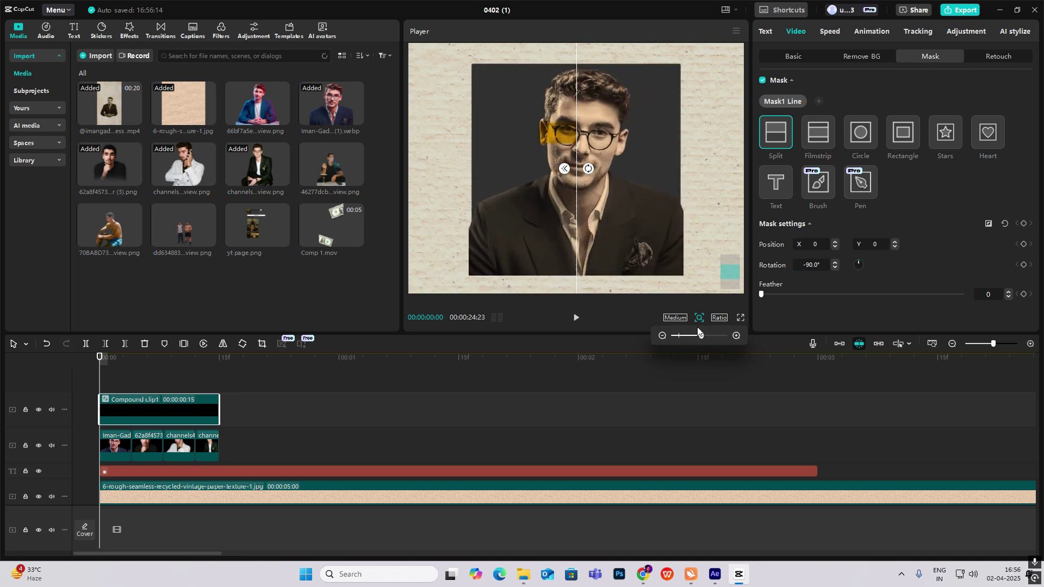
pyautogui.moveTo(581, 206); pyautogui.dragTo(534, 140)
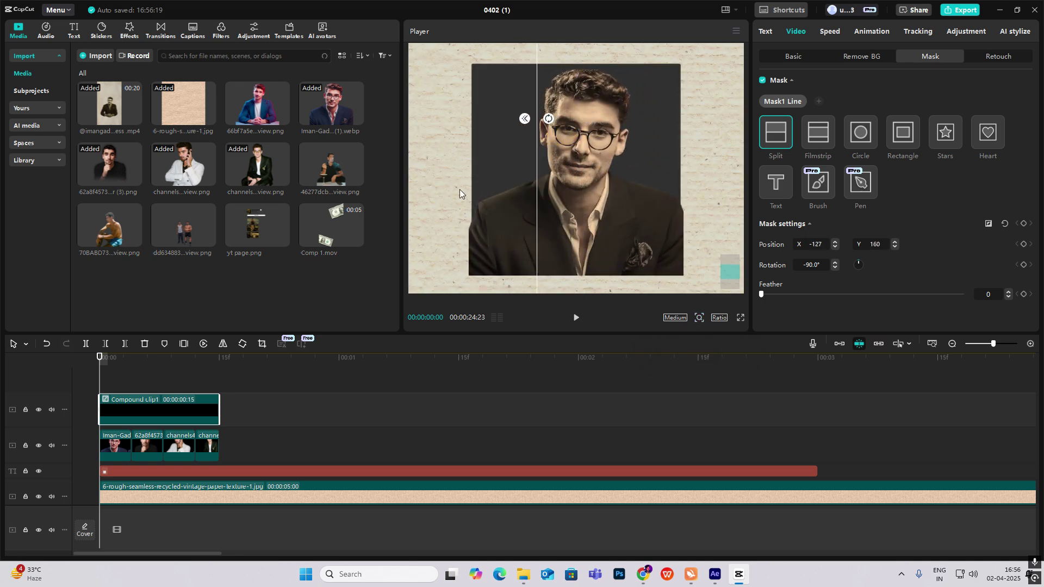
pyautogui.click(1024, 223)
# - At the compound clip's end, move the mask line past the right end of the eye bar and play the reveal from the start
pyautogui.moveTo(102, 381); pyautogui.dragTo(216, 403)
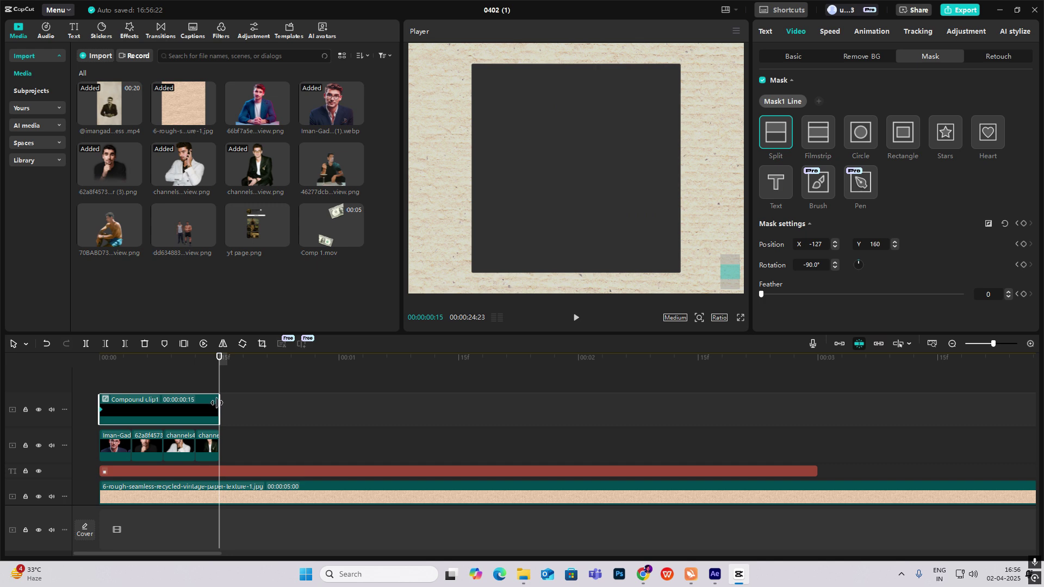
pyautogui.moveTo(541, 206); pyautogui.dragTo(632, 212)
pyautogui.moveTo(167, 373); pyautogui.dragTo(101, 381)
pyautogui.press('space')
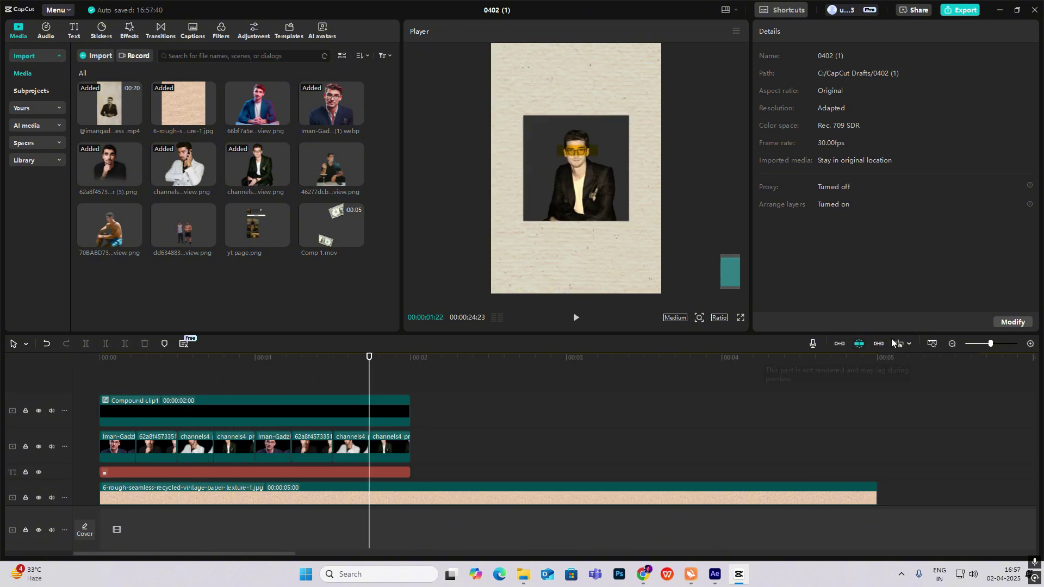
# - Check the title layout in the reference video around 00:00:06:25 and add a default text clip at the timeline's start above the compound clip
pyautogui.click(951, 345)
pyautogui.scroll(-2, 496, 432)
pyautogui.moveTo(358, 411)
pyautogui.mouseDown()
pyautogui.moveTo(403, 414)
pyautogui.moveTo(338, 419)
pyautogui.moveTo(366, 420)
pyautogui.mouseUp()
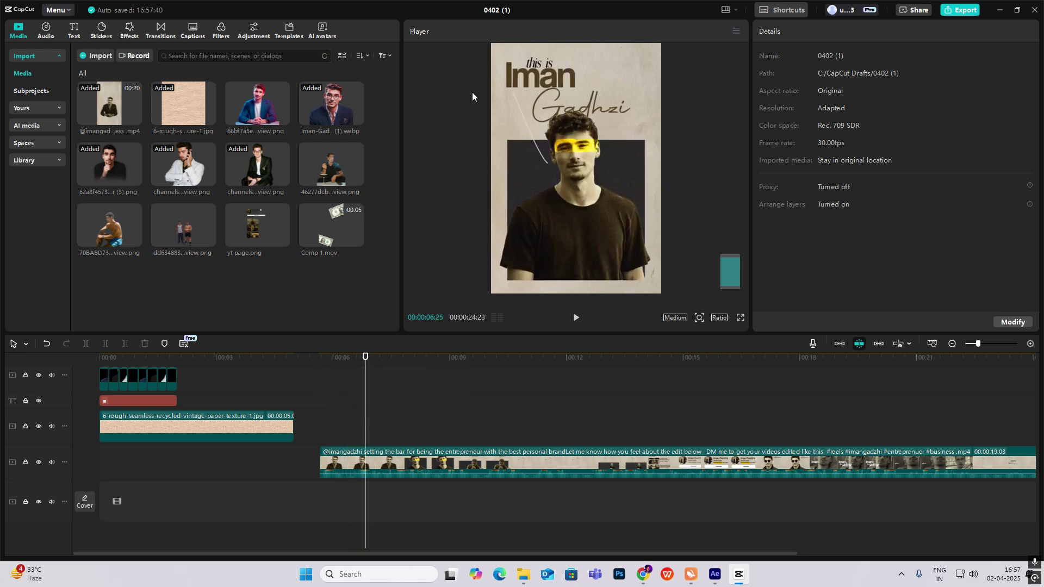
pyautogui.click(73, 30)
pyautogui.moveTo(109, 93); pyautogui.dragTo(108, 376)
pyautogui.click(125, 380)
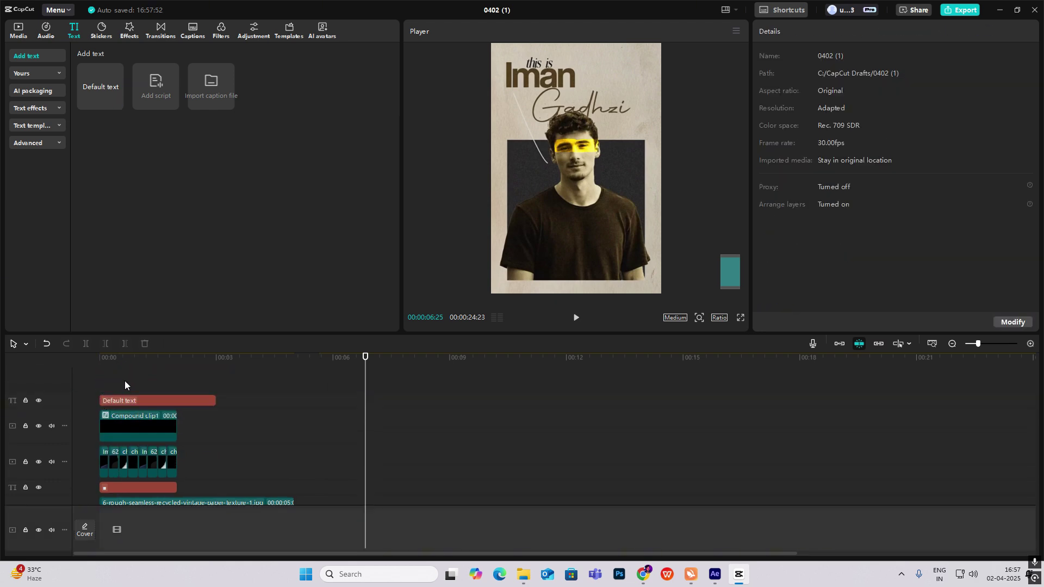
# - Set the new text's font to Zodiac Notes Regular and move it above the dark square
pyautogui.click(138, 400)
pyautogui.click(837, 145)
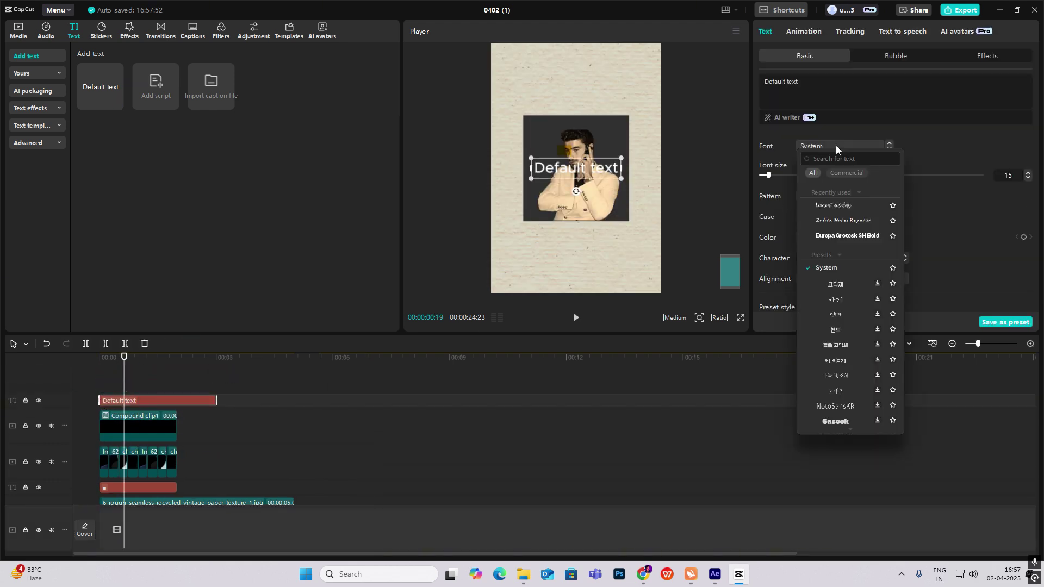
pyautogui.click(842, 220)
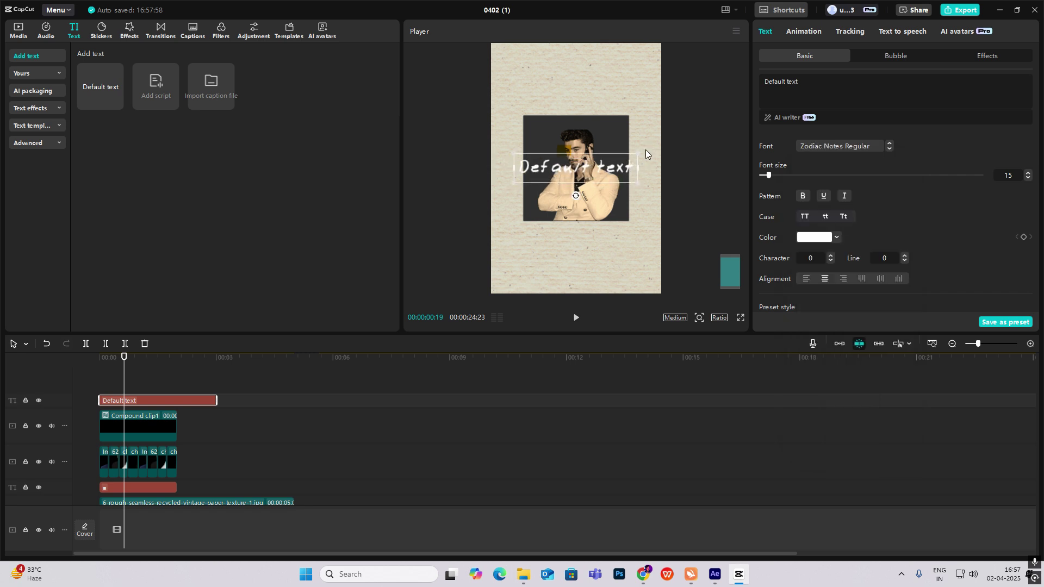
pyautogui.moveTo(594, 176); pyautogui.dragTo(598, 99)
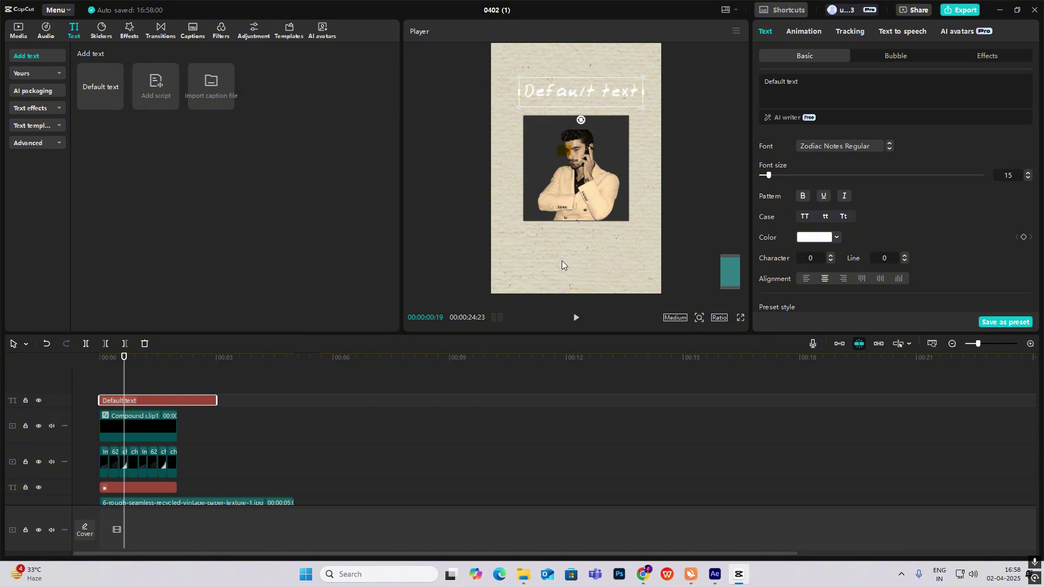
# - Change the text to "this is" in black (000000) and place it smaller near the upper left of the frame
pyautogui.click(818, 87)
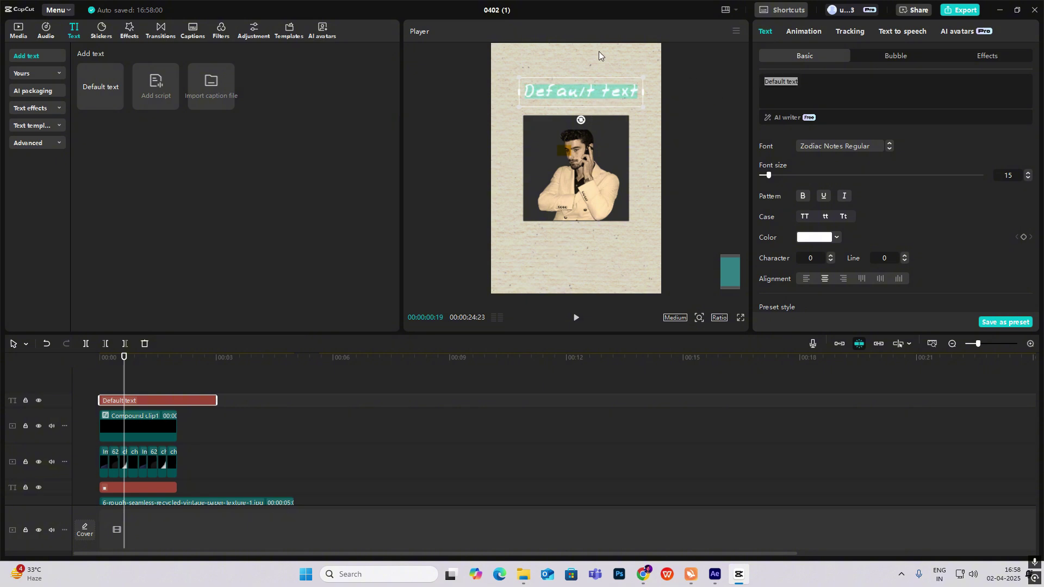
pyautogui.write('this is')
pyautogui.click(806, 236)
pyautogui.moveTo(814, 272); pyautogui.dragTo(655, 411)
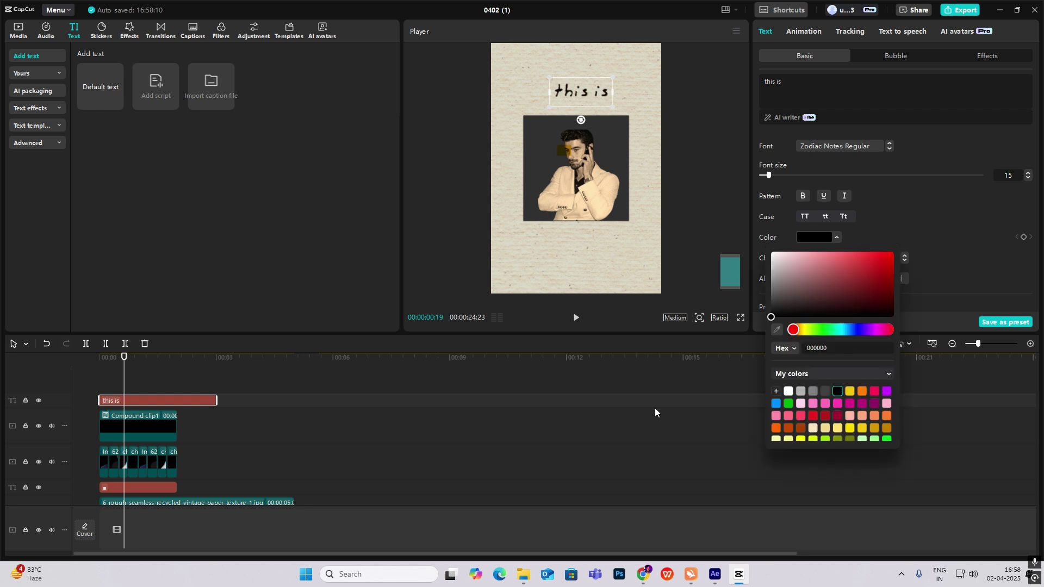
pyautogui.moveTo(611, 89); pyautogui.dragTo(561, 79)
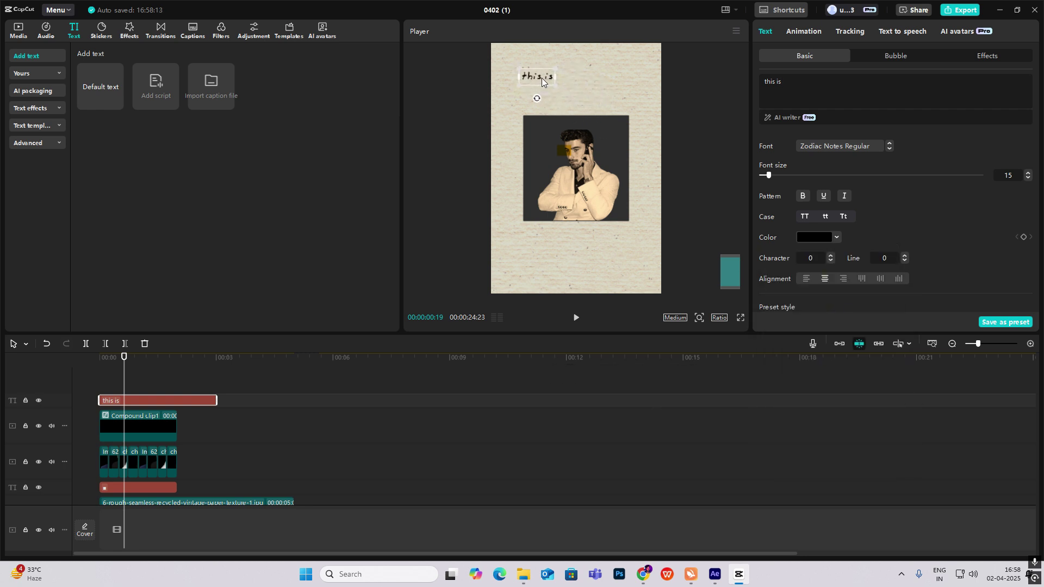
# - Duplicate the "this is" text onto a track above, change the copy to "IMAN GADZHI" and place it just below the original
pyautogui.moveTo(144, 400); pyautogui.dragTo(145, 382)
pyautogui.doubleClick(544, 77)
pyautogui.write('IMAN GADZHI')
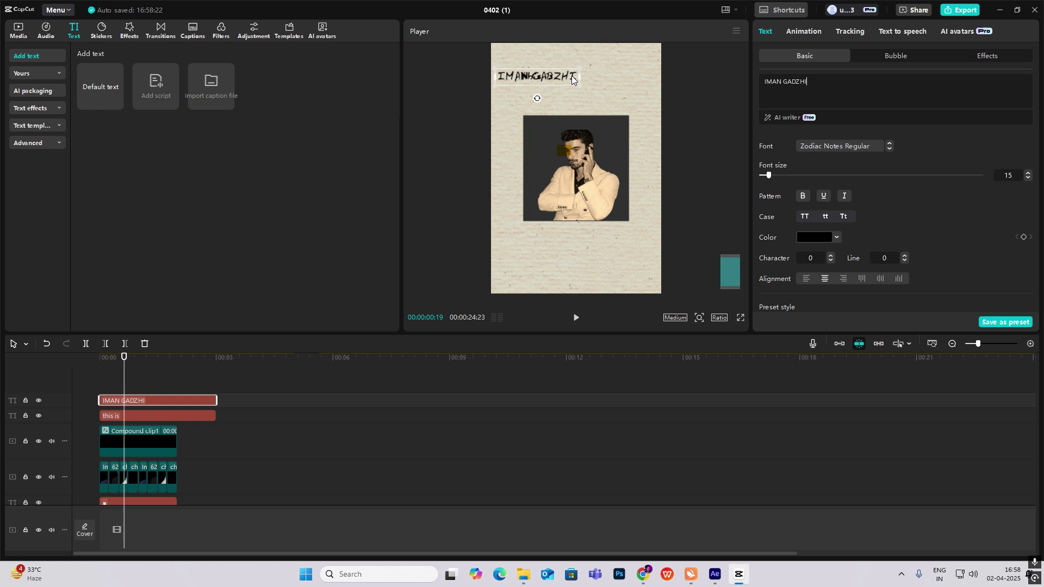
pyautogui.moveTo(572, 81); pyautogui.dragTo(592, 94)
# - Set the font of the "IMAN GADZHI" text to Europa Grotesk SH Bold
pyautogui.scroll(-3, 539, 442)
pyautogui.moveTo(538, 443); pyautogui.dragTo(98, 361)
pyautogui.scroll(3, 155, 393)
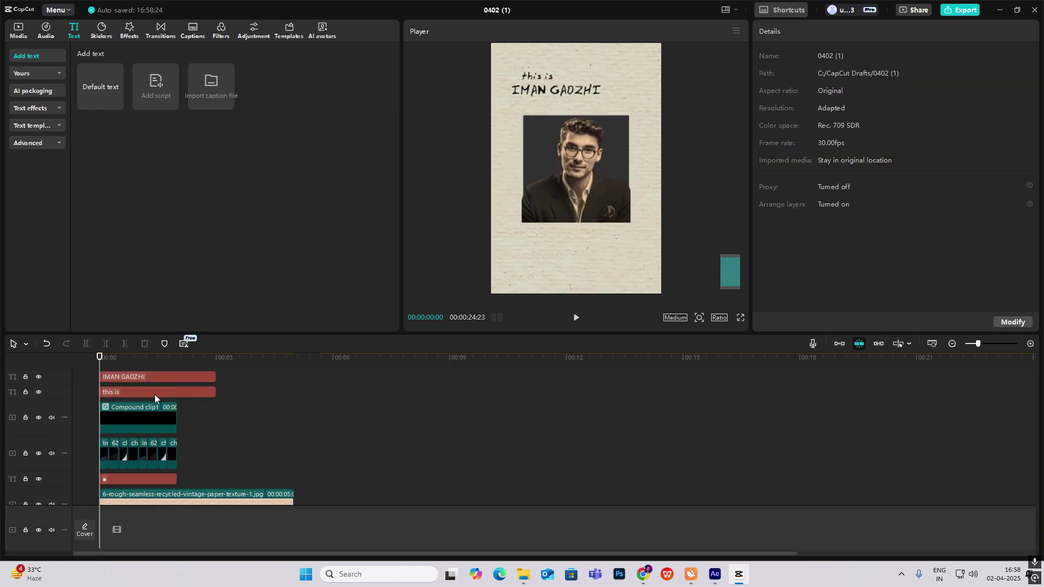
pyautogui.scroll(1, 154, 393)
pyautogui.click(152, 404)
pyautogui.click(844, 146)
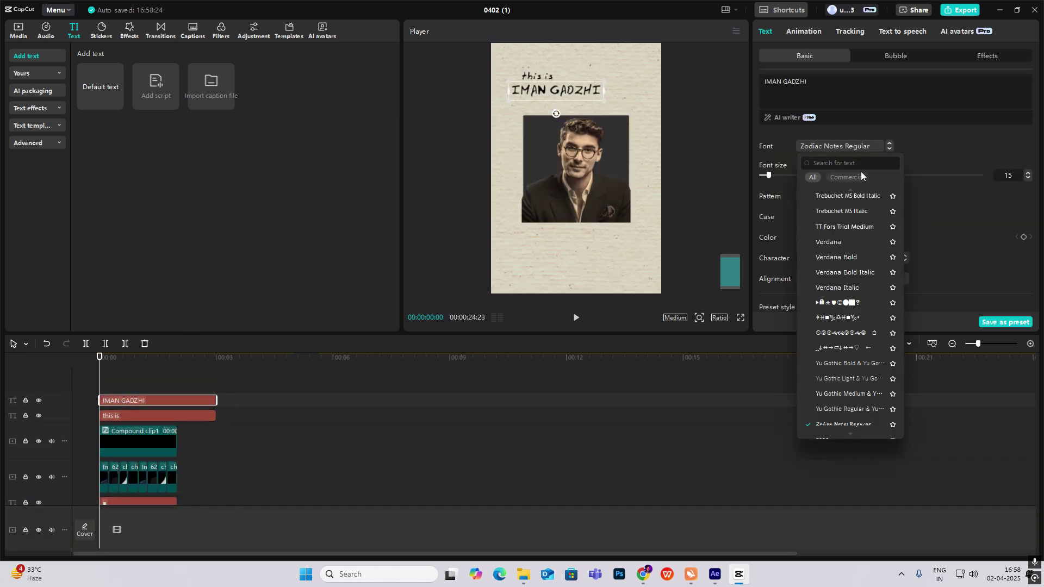
pyautogui.scroll(2, 850, 227)
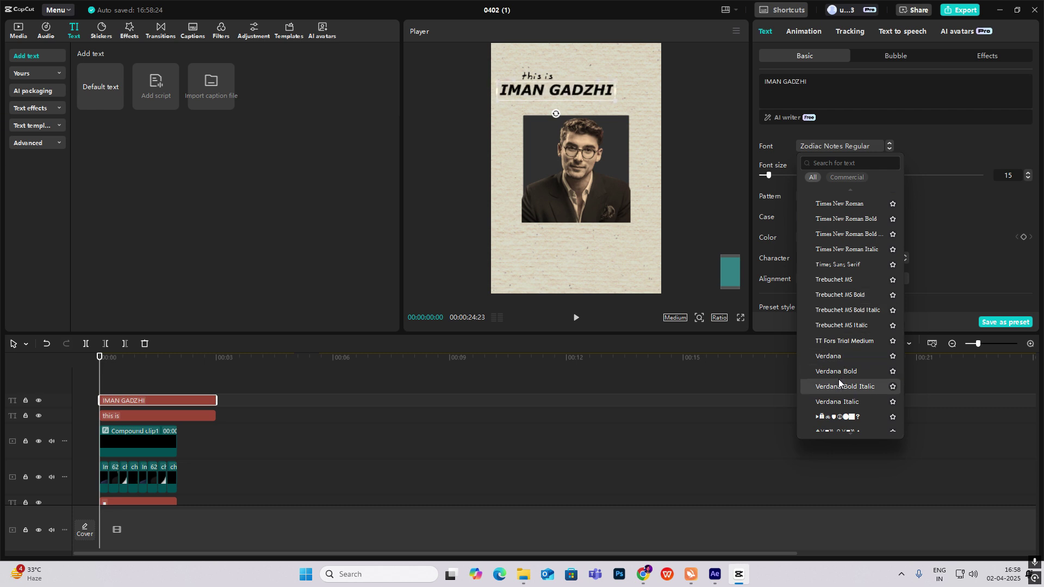
pyautogui.scroll(8, 867, 238)
pyautogui.moveTo(901, 424); pyautogui.dragTo(928, 162)
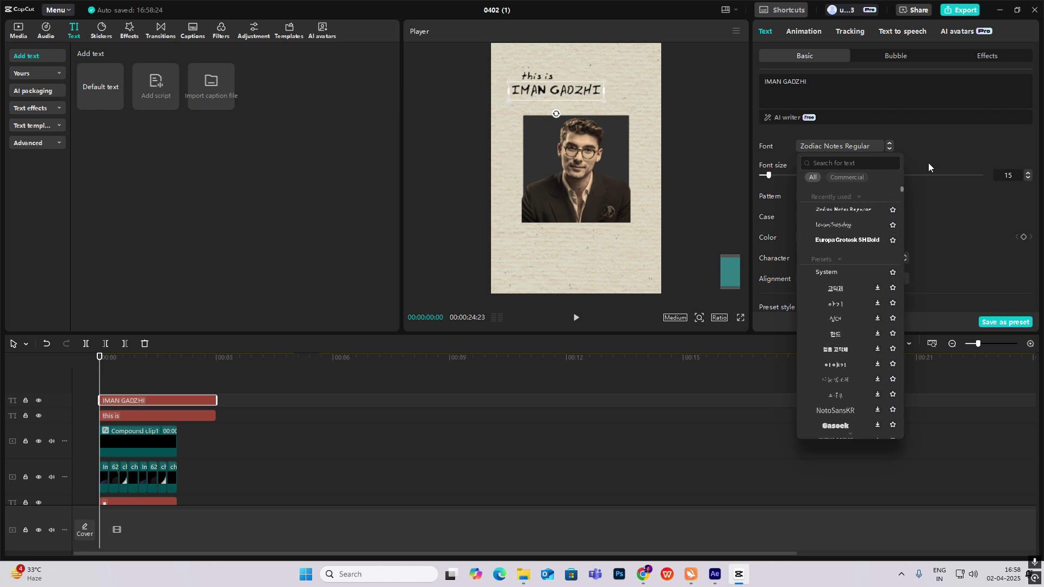
pyautogui.click(848, 240)
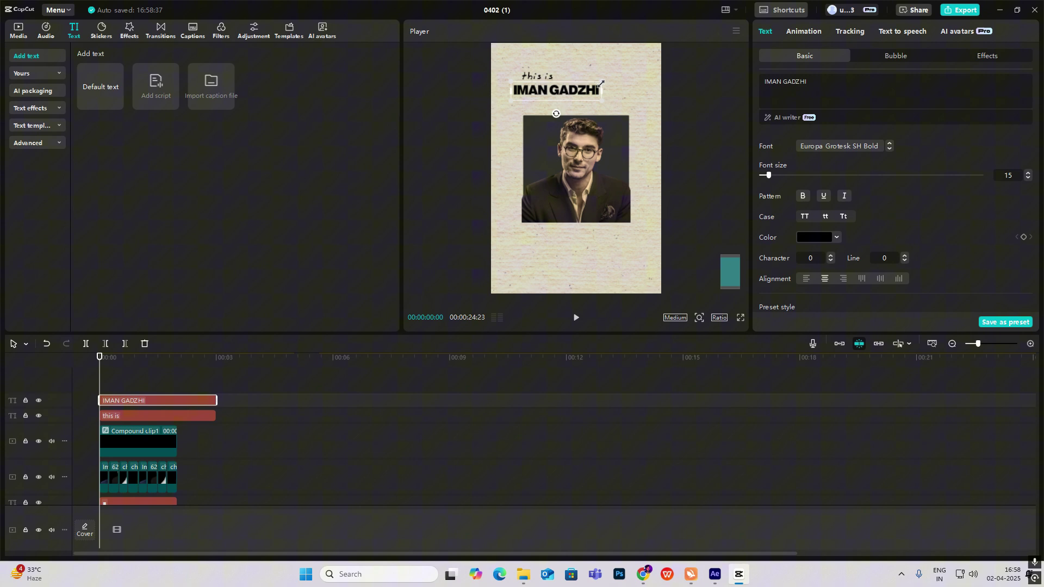
# - Enlarge the bold title, shorten it to "IMAN" and align it on the left directly under "this is"
pyautogui.moveTo(600, 83); pyautogui.dragTo(635, 77)
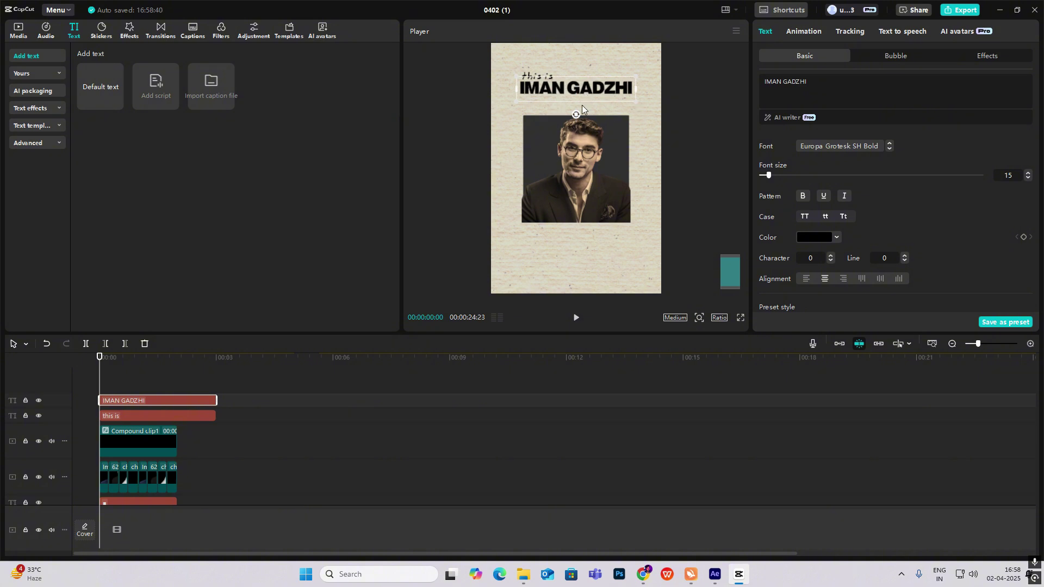
pyautogui.doubleClick(783, 80)
pyautogui.press('BackSpace')
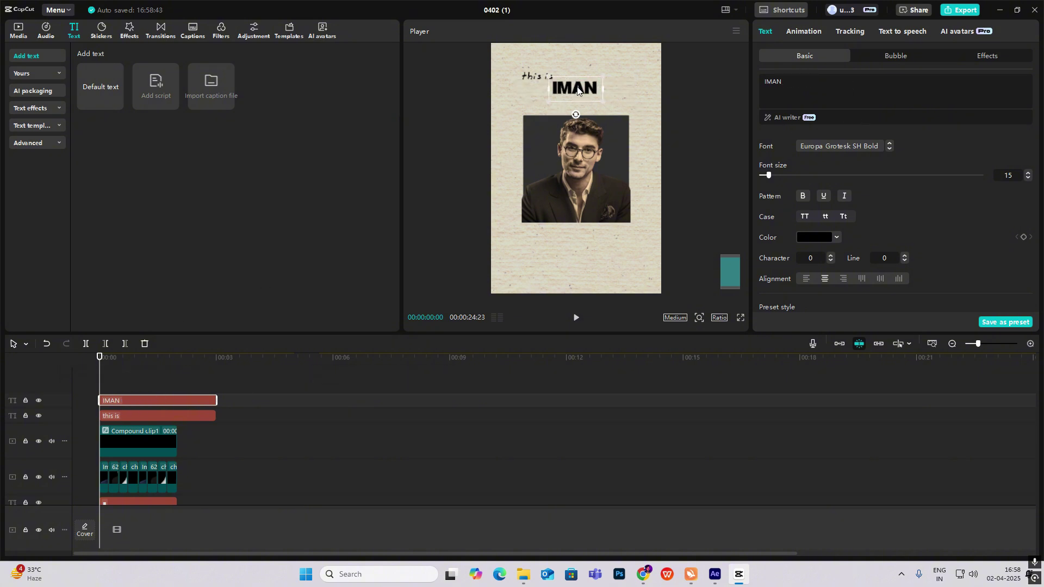
pyautogui.moveTo(578, 91); pyautogui.dragTo(544, 91)
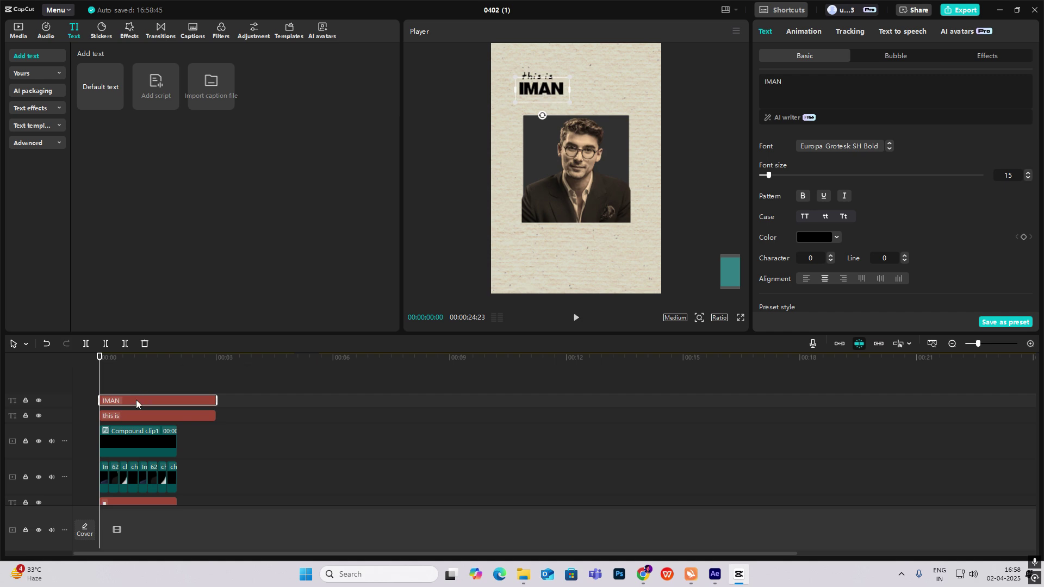
# - Duplicate the "IMAN" text onto a track above and set the copy's font to LemonTuesday
pyautogui.hotkey('ctrl', 'c')
pyautogui.hotkey('ctrl', 'v')
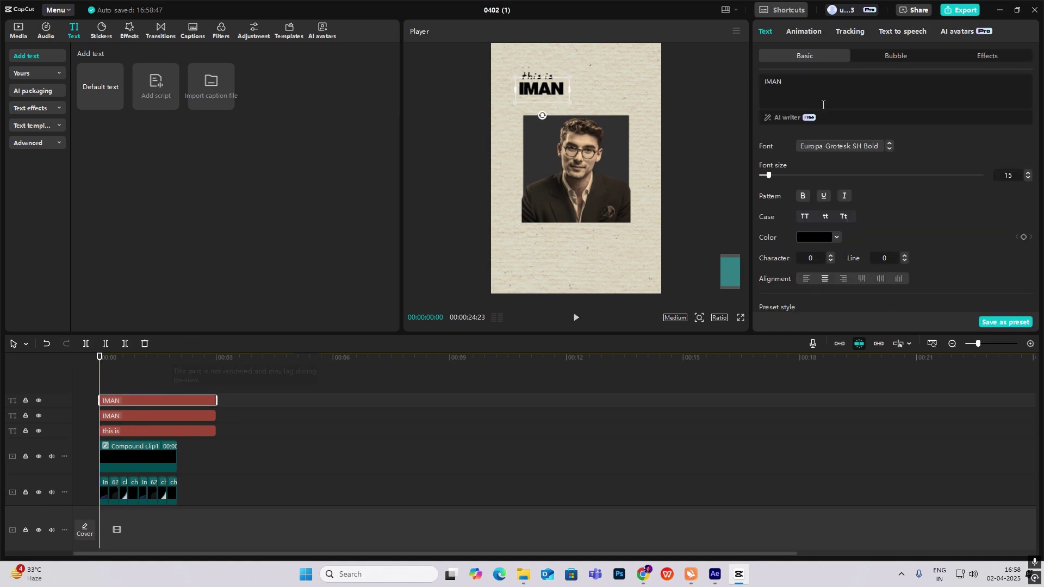
pyautogui.click(852, 147)
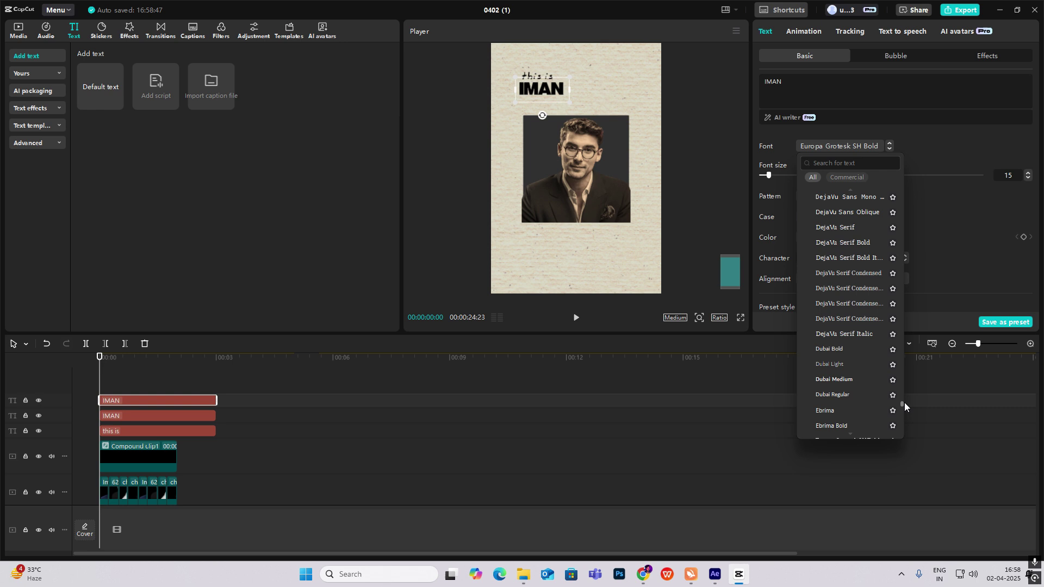
pyautogui.moveTo(917, 277); pyautogui.dragTo(927, 166)
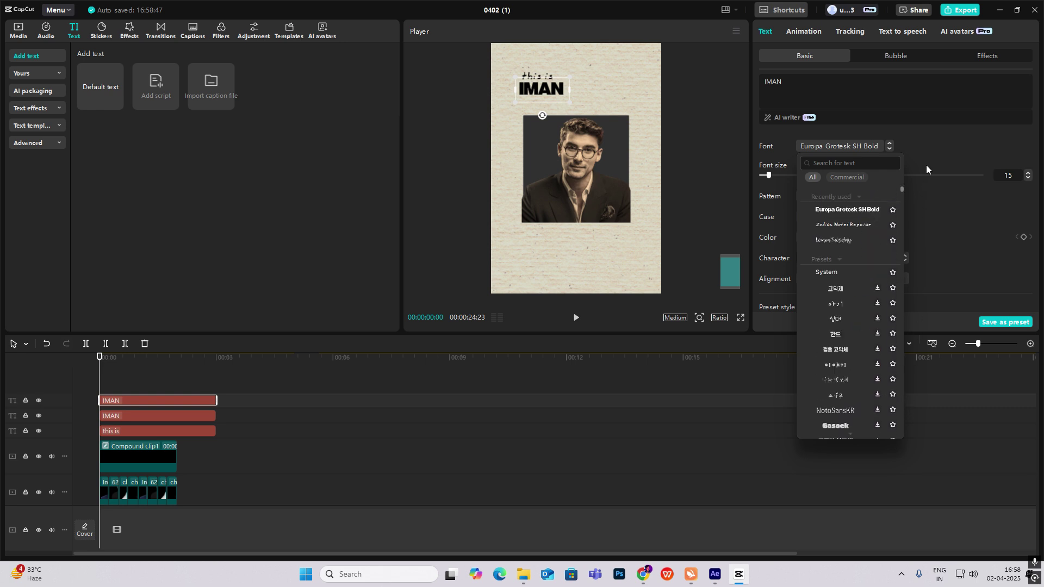
pyautogui.click(840, 241)
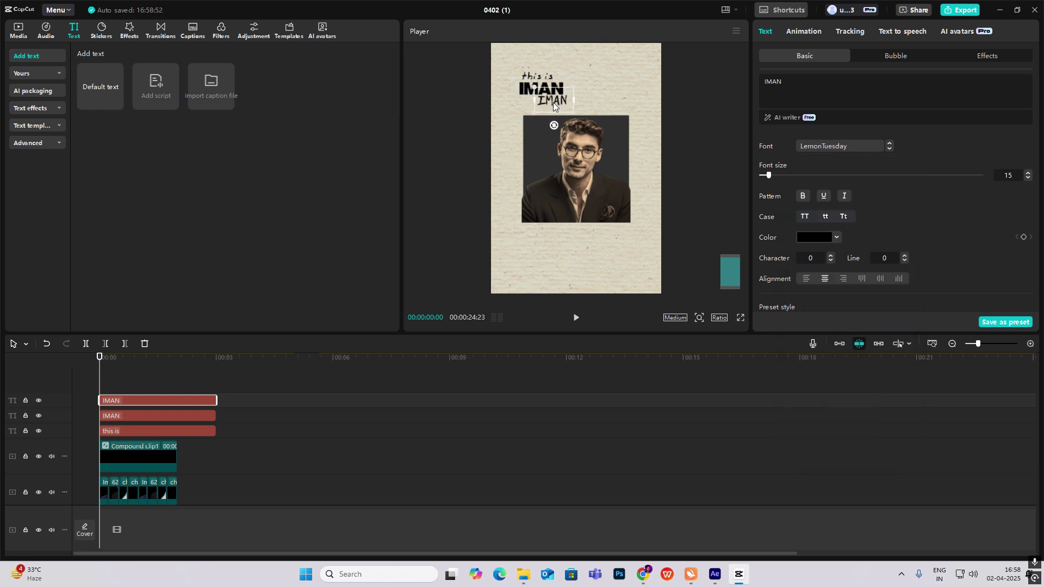
# - Change the copy to title-case "Gadzhi" below "IMAN" and move the three title texts closer to the frame's upper left corner
pyautogui.hotkey('ctrl', 'a')
pyautogui.write('GADZHI')
pyautogui.moveTo(566, 105); pyautogui.dragTo(566, 102)
pyautogui.click(842, 217)
pyautogui.moveTo(244, 382); pyautogui.dragTo(188, 439)
pyautogui.click(153, 456)
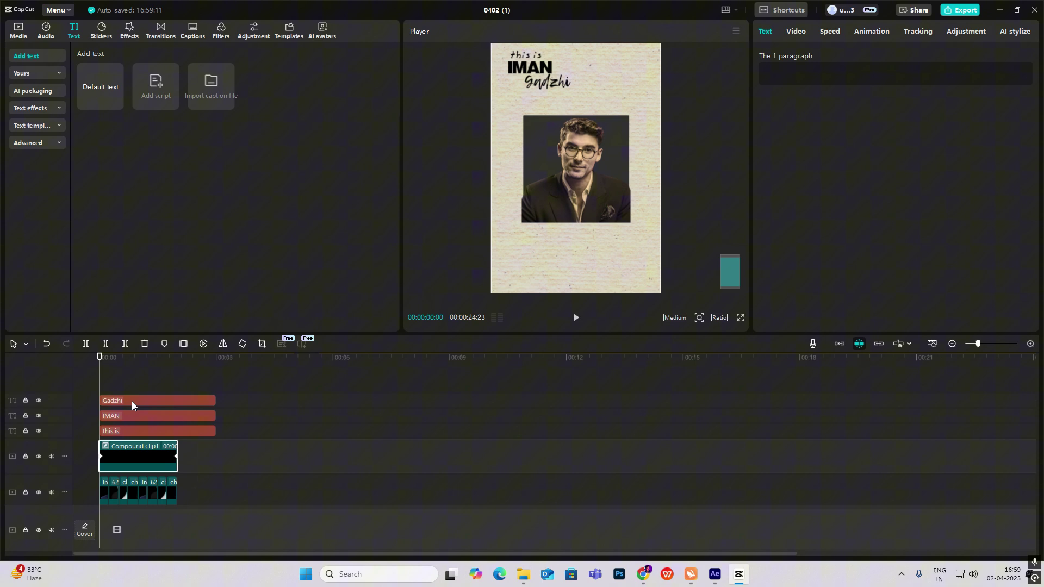
# - Change the "this is" text to "Gadzhi" and place it enlarged just below "IMAN"
pyautogui.click(536, 54)
pyautogui.doubleClick(565, 98)
pyautogui.write('Gadzhi')
pyautogui.moveTo(536, 54); pyautogui.dragTo(510, 77)
pyautogui.moveTo(537, 100); pyautogui.dragTo(552, 91)
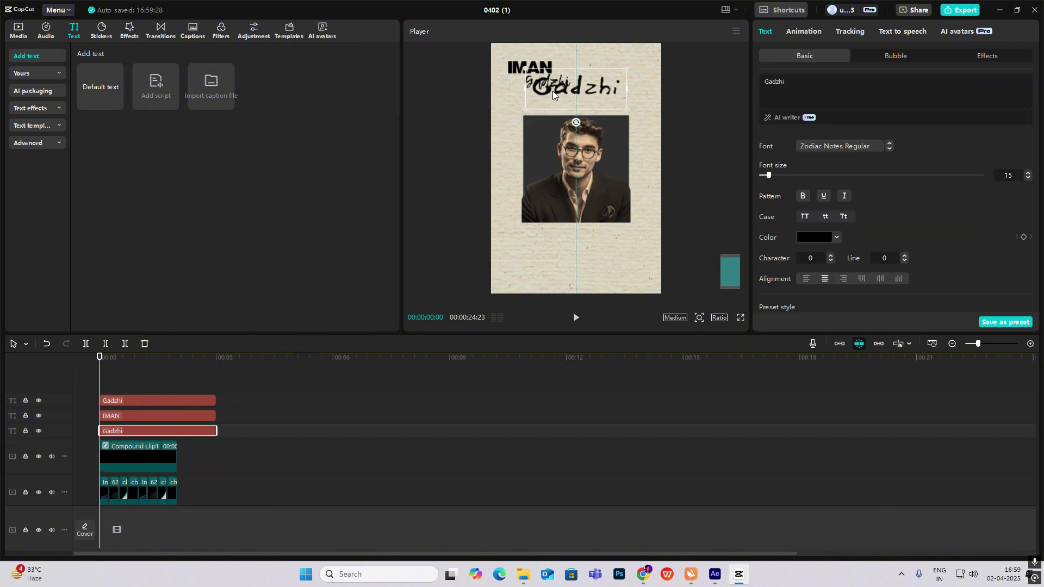
# - Delete the LemonTuesday "Gadzhi" copy and shift the remaining "Gadzhi" slightly left under "IMAN"
pyautogui.click(145, 398)
pyautogui.press('Delete')
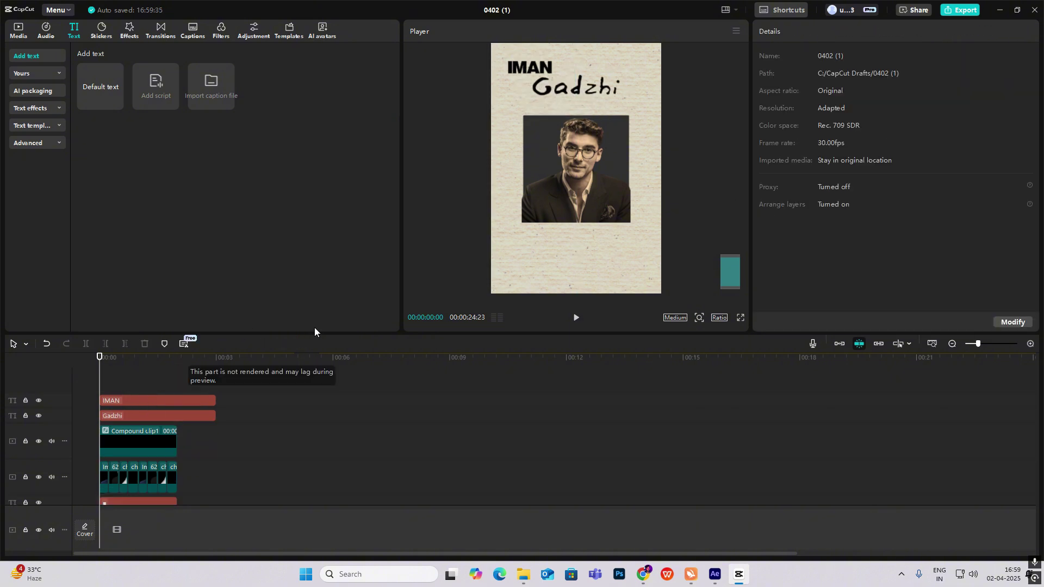
pyautogui.moveTo(572, 87); pyautogui.dragTo(557, 86)
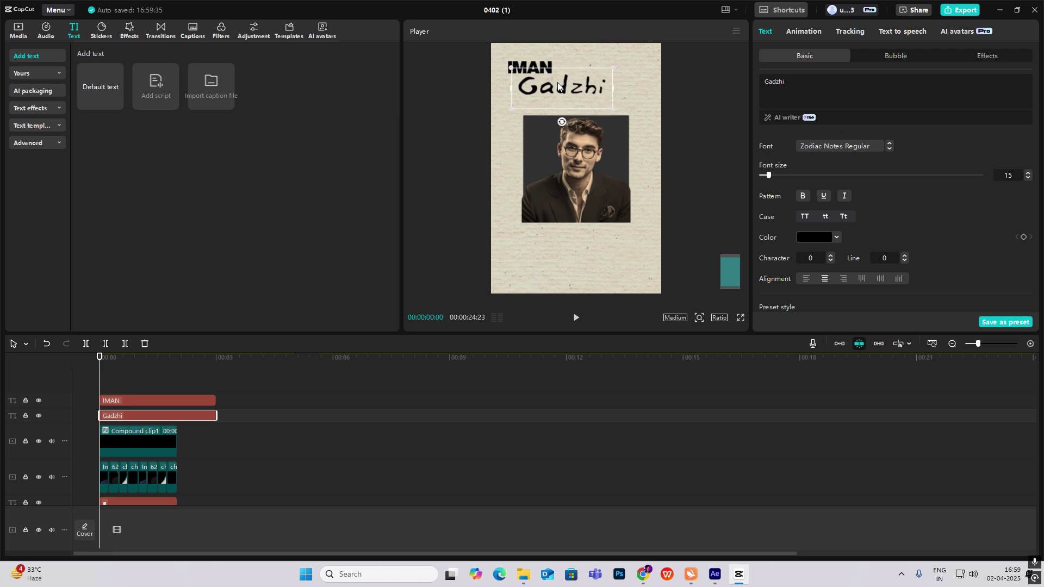
pyautogui.click(673, 141)
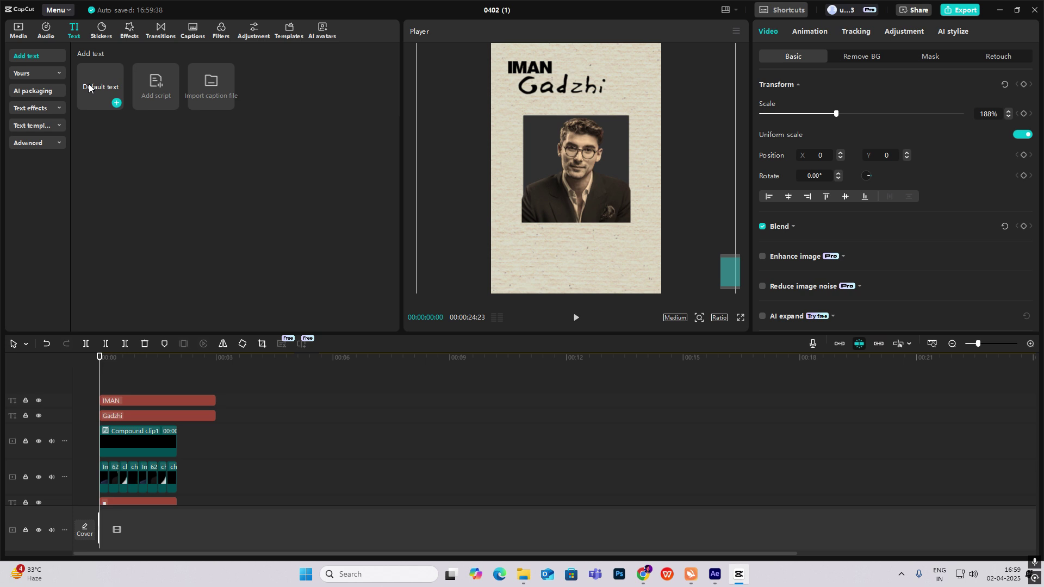
# - Add a new text made of a row of underscores above the title tracks and curve it with a strength of 9°
pyautogui.moveTo(114, 103); pyautogui.dragTo(119, 389)
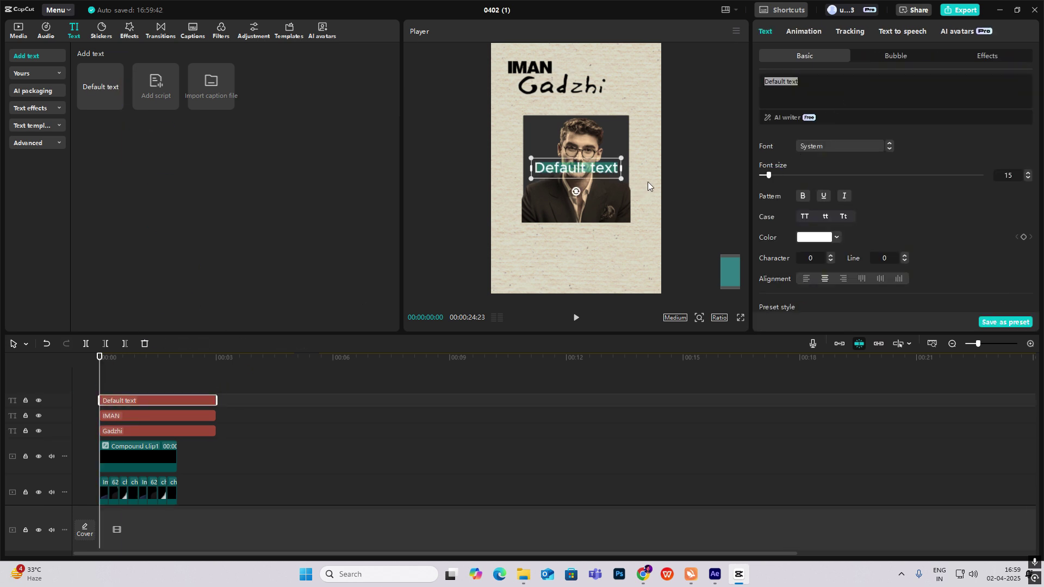
pyautogui.write('___________')
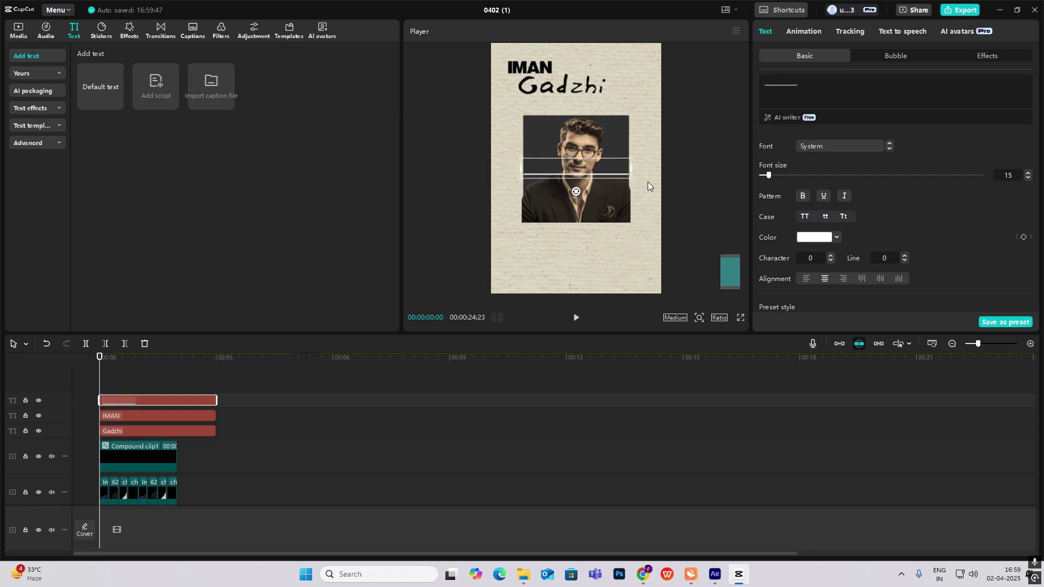
pyautogui.scroll(-5, 850, 262)
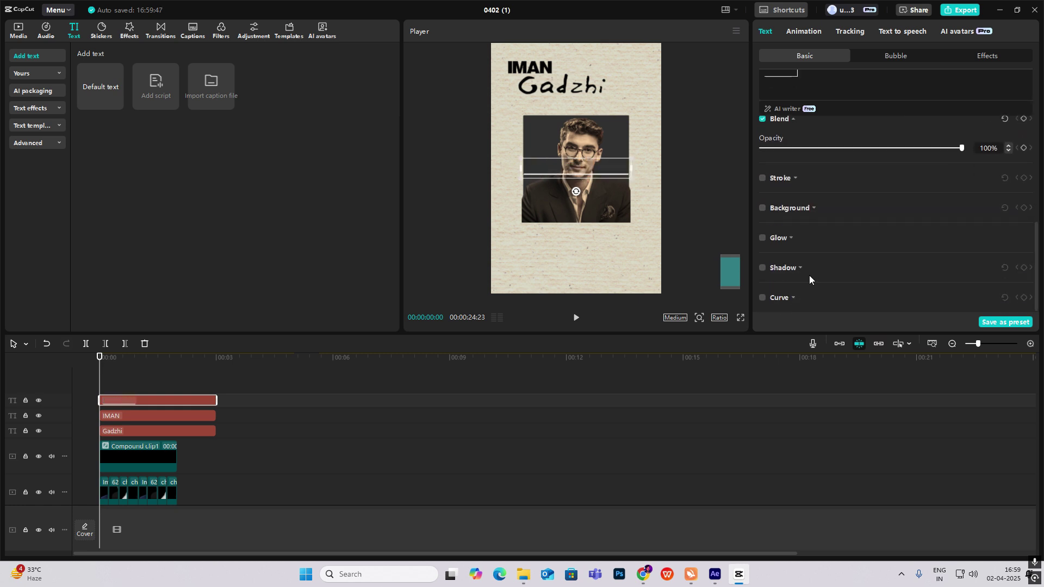
pyautogui.click(763, 298)
pyautogui.click(806, 298)
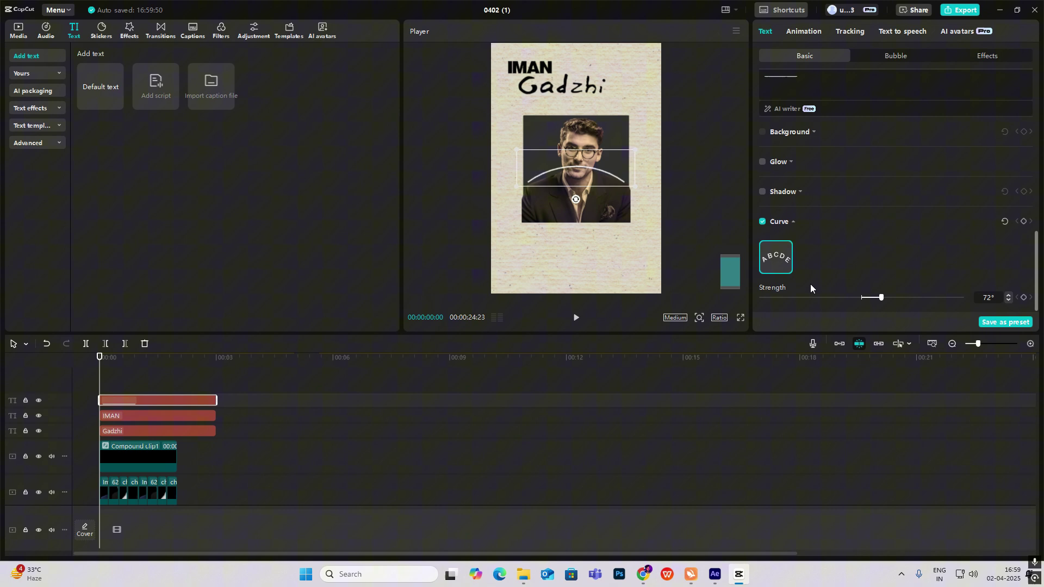
pyautogui.moveTo(879, 298); pyautogui.dragTo(864, 300)
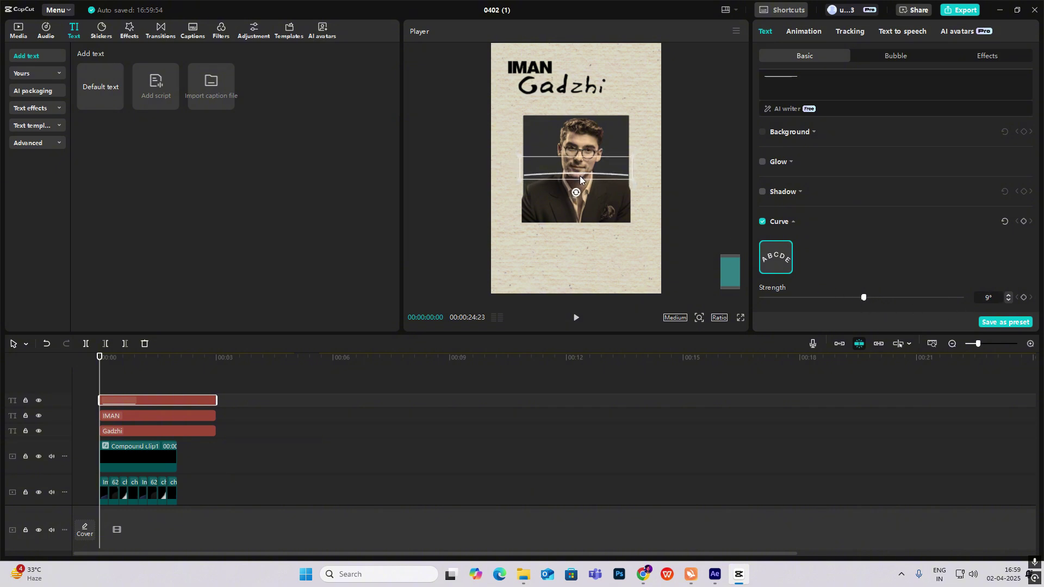
# - Rotate the curved line steeply, shrink it and place it between the "Gadzhi" title and the portrait's upper left corner
pyautogui.moveTo(576, 193); pyautogui.dragTo(531, 141)
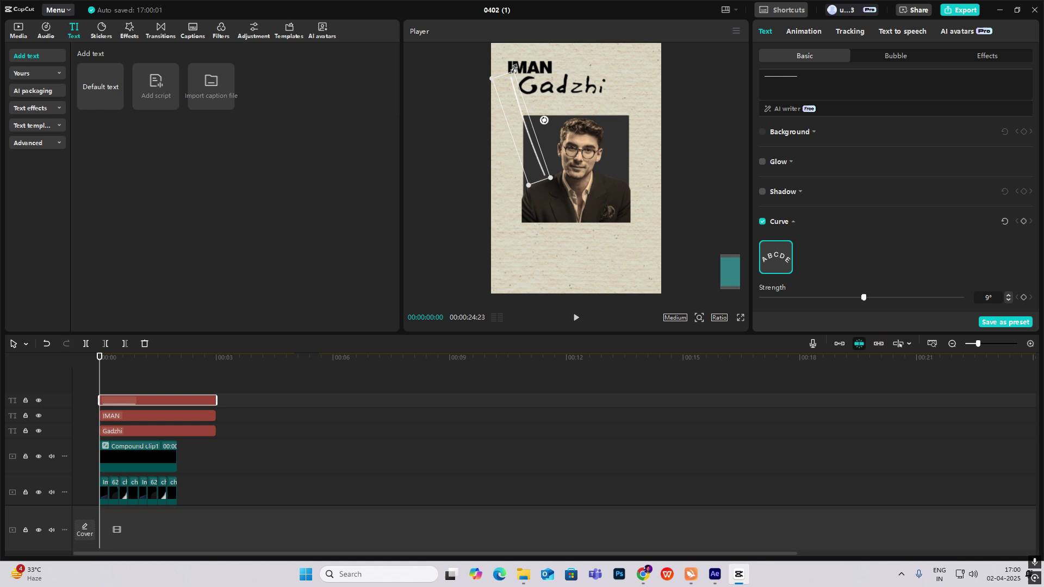
pyautogui.moveTo(513, 68); pyautogui.dragTo(523, 132)
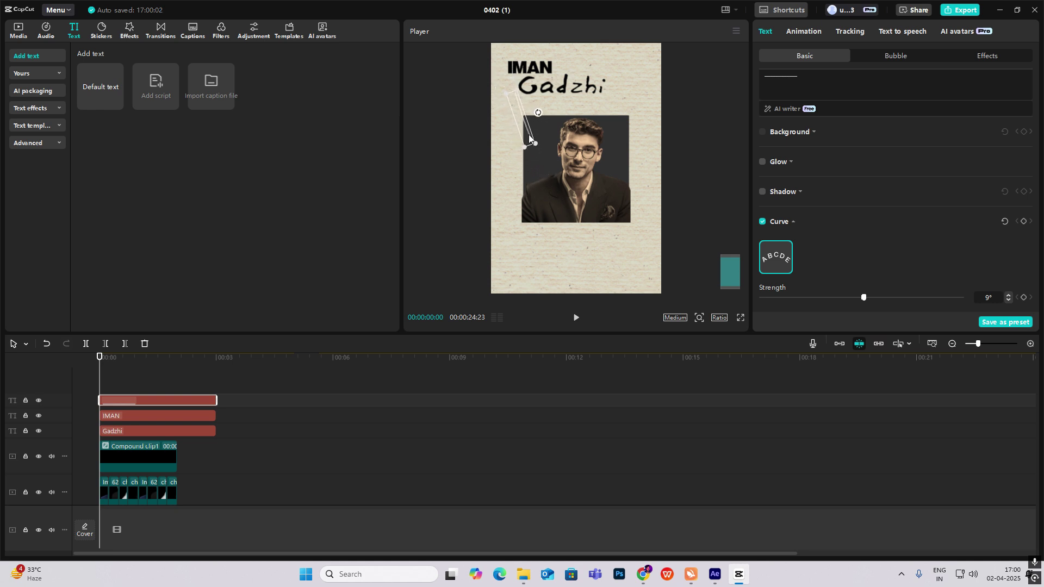
pyautogui.click(564, 107)
pyautogui.click(644, 106)
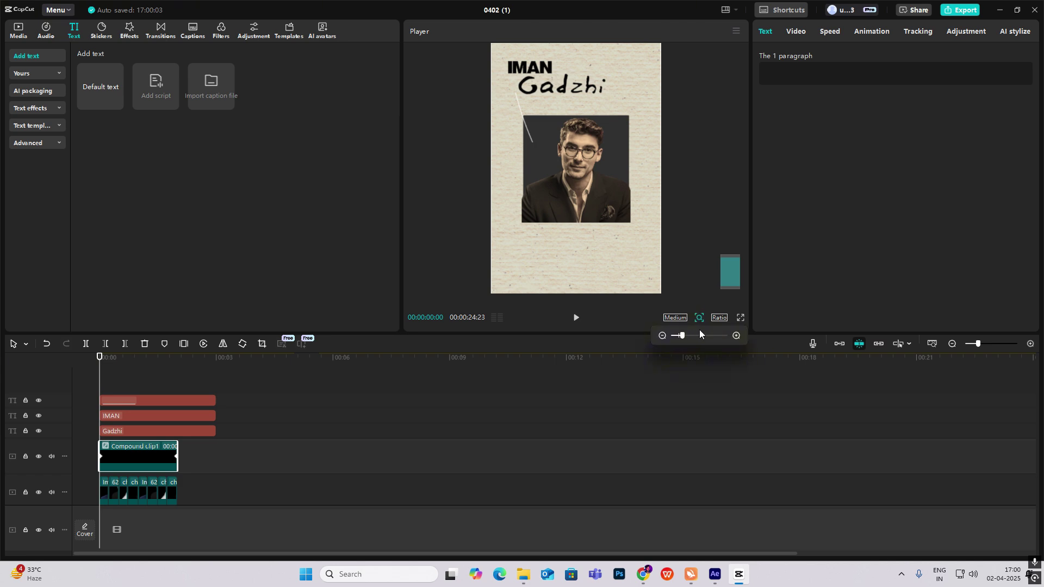
pyautogui.click(588, 382)
pyautogui.scroll(-4, 553, 473)
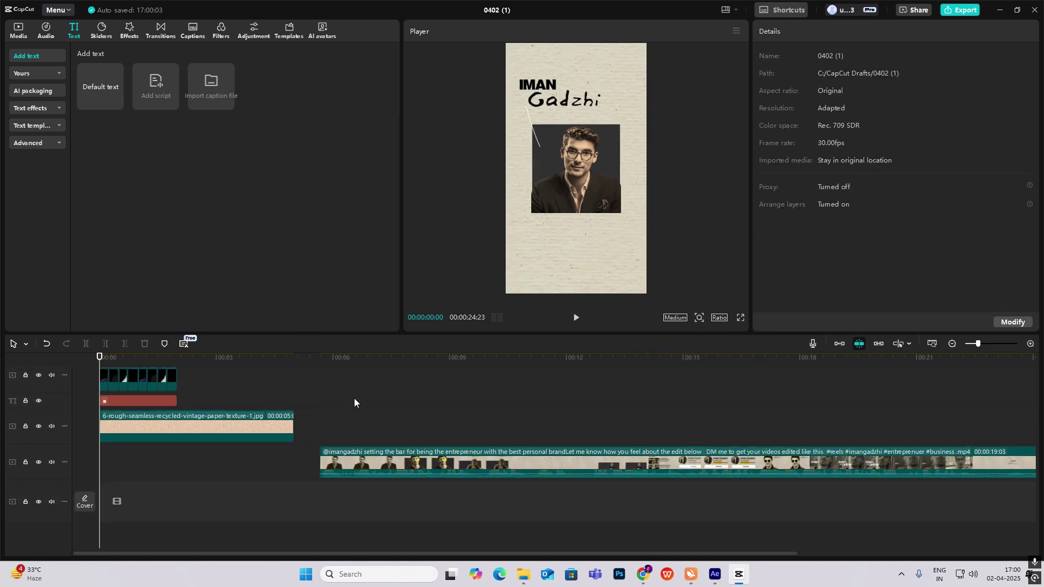
pyautogui.click(354, 400)
pyautogui.moveTo(354, 401); pyautogui.dragTo(129, 419)
pyautogui.hotkey('ctrl', 'shift', 'z')
pyautogui.scroll(1, 129, 402)
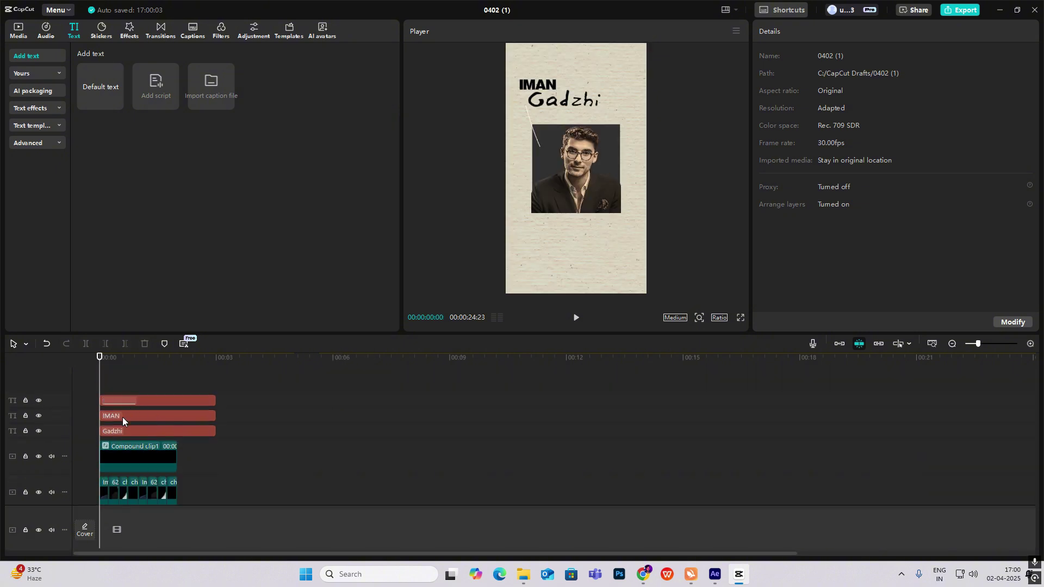
# - Apply entrance animations to the "IMAN" and "Gadzhi" texts and start the "Gadzhi" clip slightly after "IMAN"
pyautogui.click(113, 416)
pyautogui.click(809, 34)
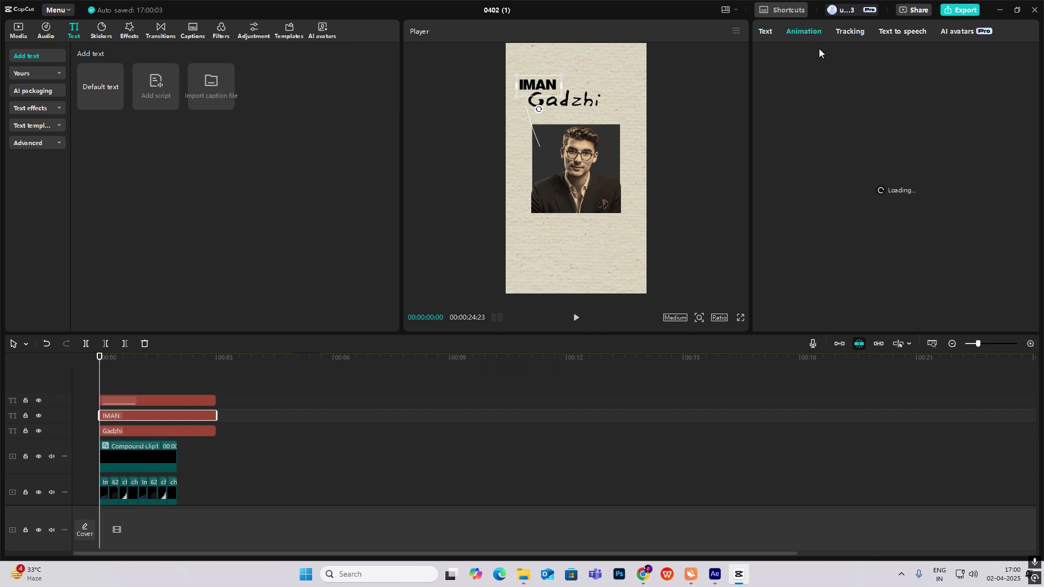
pyautogui.click(898, 155)
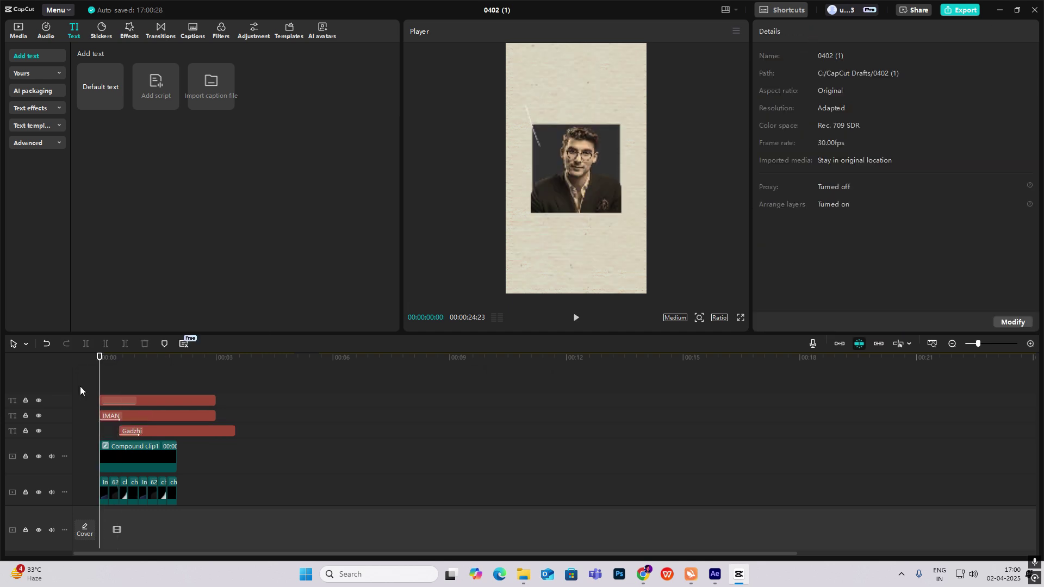
pyautogui.press('space')
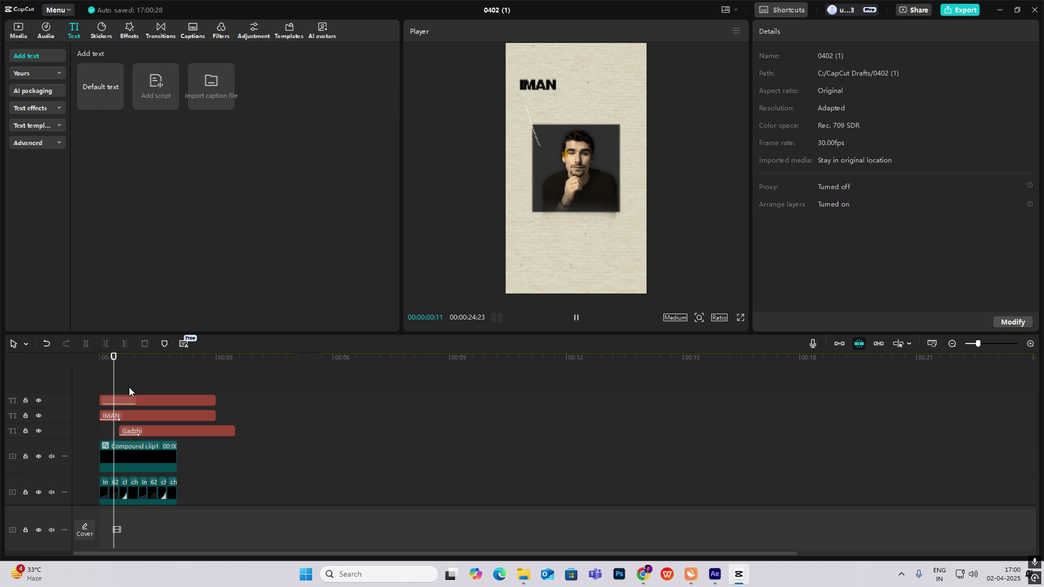
pyautogui.press('space')
pyautogui.scroll(-2, 233, 397)
pyautogui.scroll(-2, 233, 401)
pyautogui.scroll(4, 223, 404)
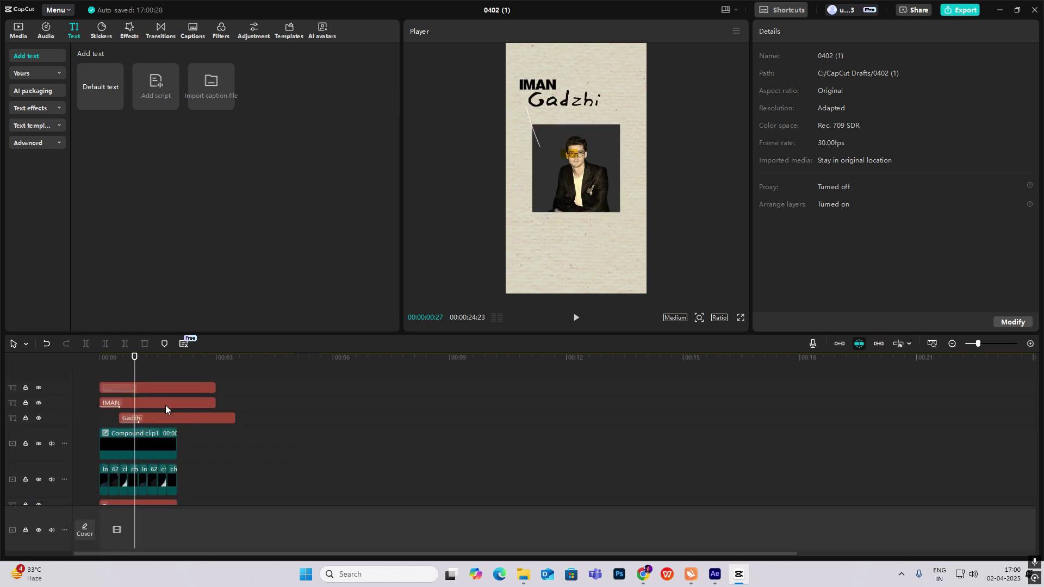
# - Extend the underscore line clip to 00:00:04:09 and convert it into a compound clip
pyautogui.click(139, 388)
pyautogui.moveTo(134, 380); pyautogui.dragTo(58, 381)
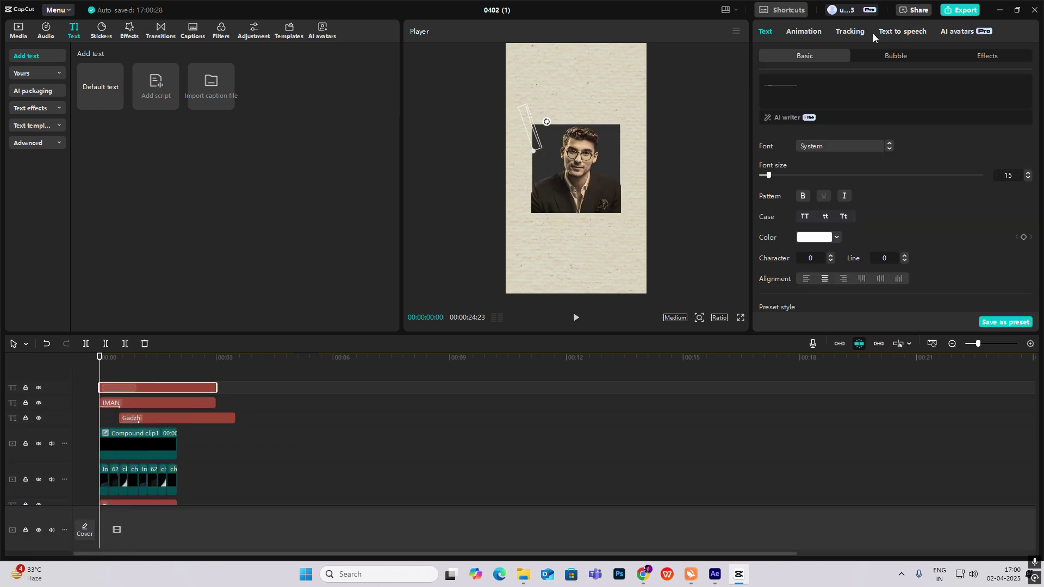
pyautogui.moveTo(217, 387); pyautogui.dragTo(265, 384)
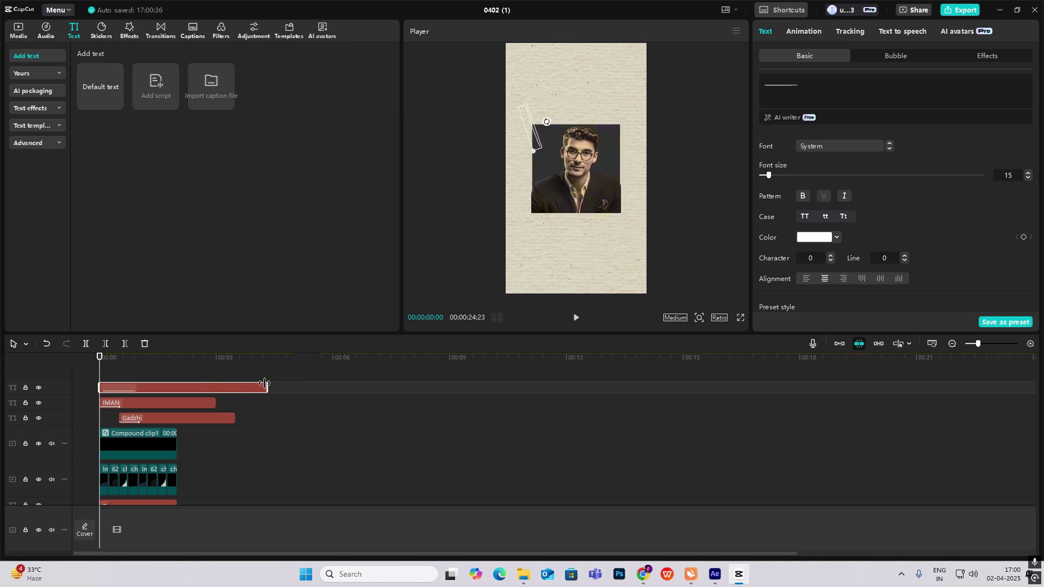
pyautogui.hotkey('alt', 'g')
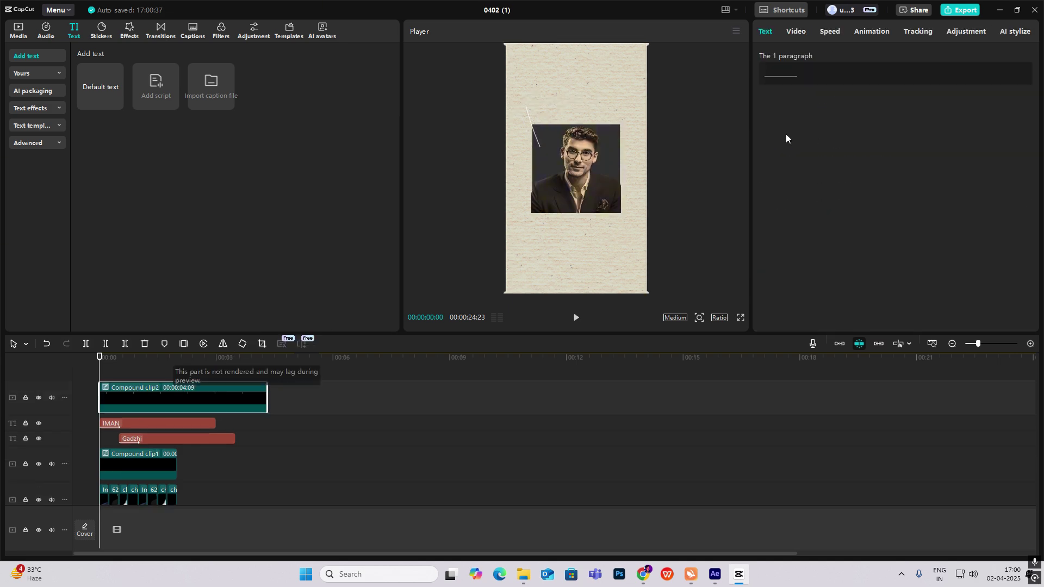
# - Add a Split mask to the line's compound clip at X -391, Y 499 and keyframe the mask settings at the start
pyautogui.click(800, 31)
pyautogui.click(927, 56)
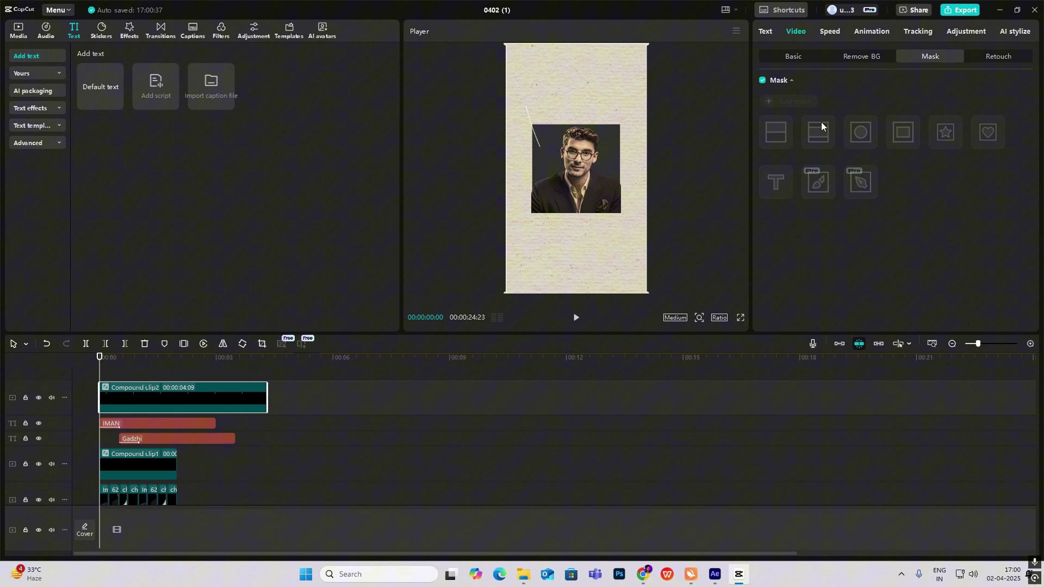
pyautogui.click(903, 132)
pyautogui.click(776, 133)
pyautogui.moveTo(566, 168); pyautogui.dragTo(529, 107)
pyautogui.click(1024, 224)
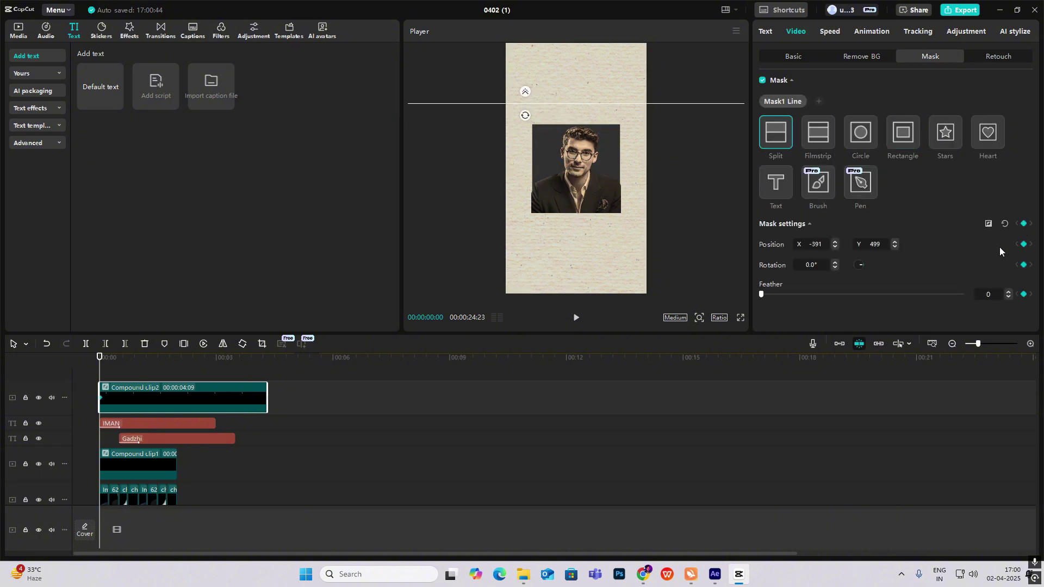
# - At 00:00:01:26, lower the Split mask to the line's lower end so the line is progressively revealed
pyautogui.moveTo(100, 379); pyautogui.dragTo(171, 393)
pyautogui.moveTo(538, 116); pyautogui.dragTo(551, 157)
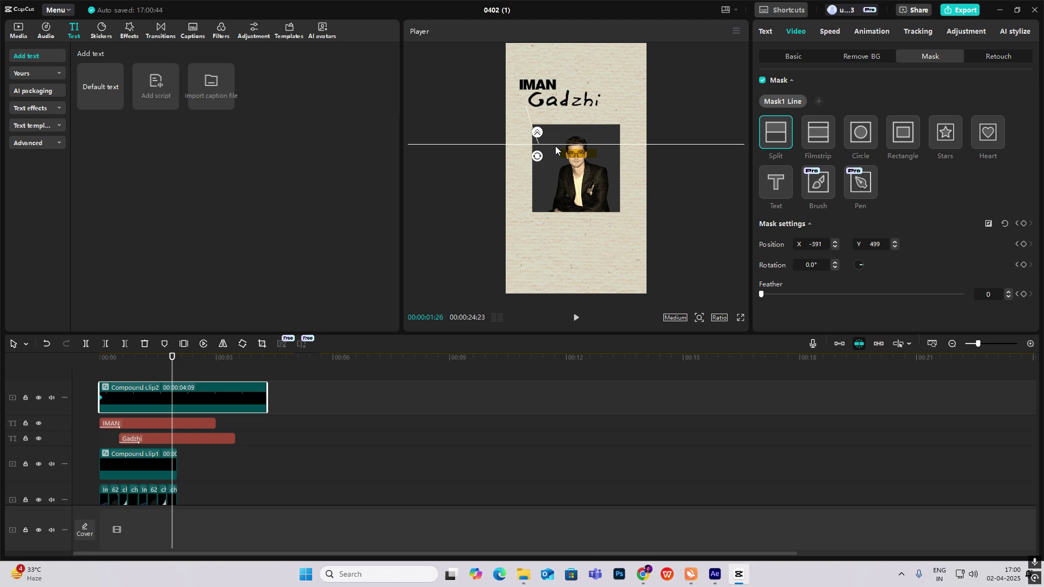
pyautogui.click(172, 369)
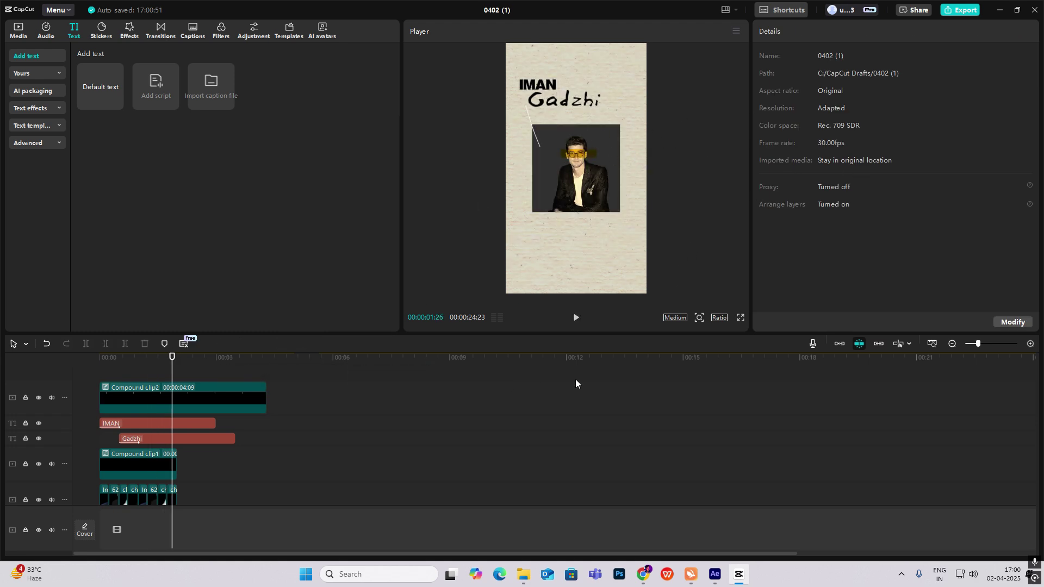
# - Combine all the clips above the vintage paper texture, including titles, line and portraits, into one compound clip
pyautogui.scroll(-2, 576, 379)
pyautogui.moveTo(472, 397); pyautogui.dragTo(96, 405)
pyautogui.hotkey('ctrl', 'shift', 'z')
pyautogui.hotkey('ctrl', 'shift', 'z')
pyautogui.scroll(-1, 226, 419)
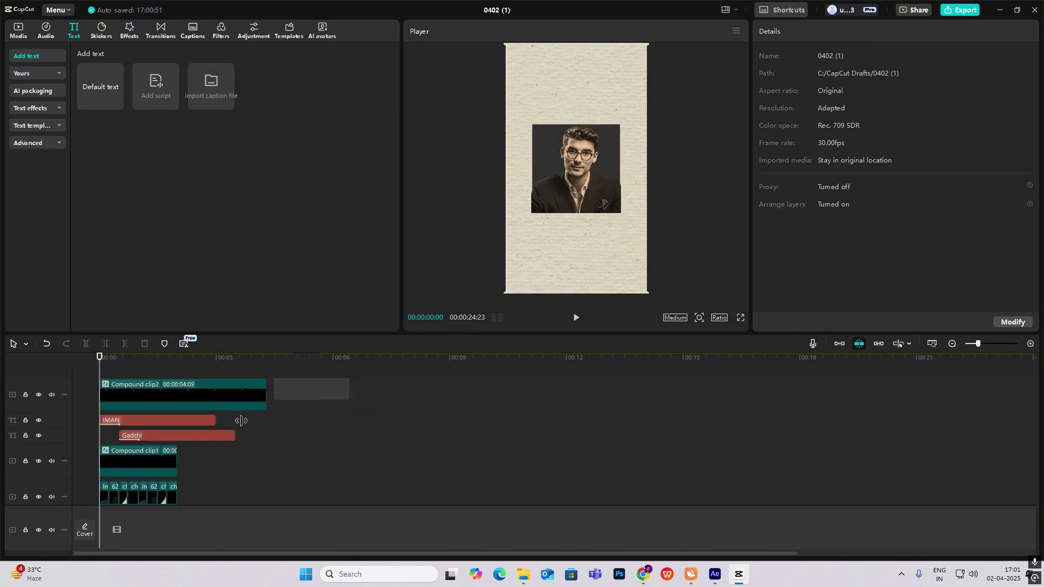
pyautogui.moveTo(241, 421); pyautogui.dragTo(110, 436)
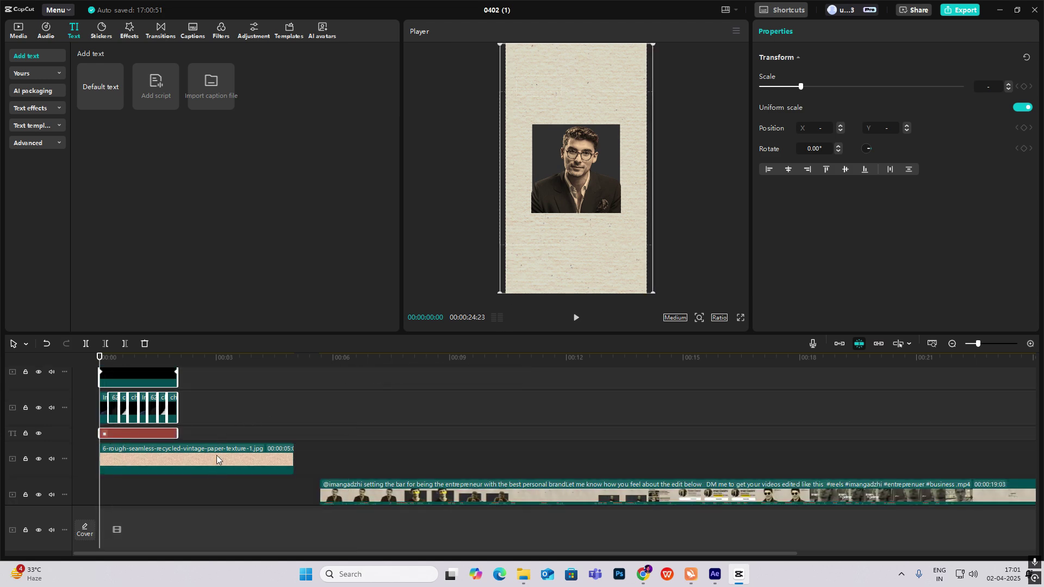
pyautogui.hotkey('alt', 'g')
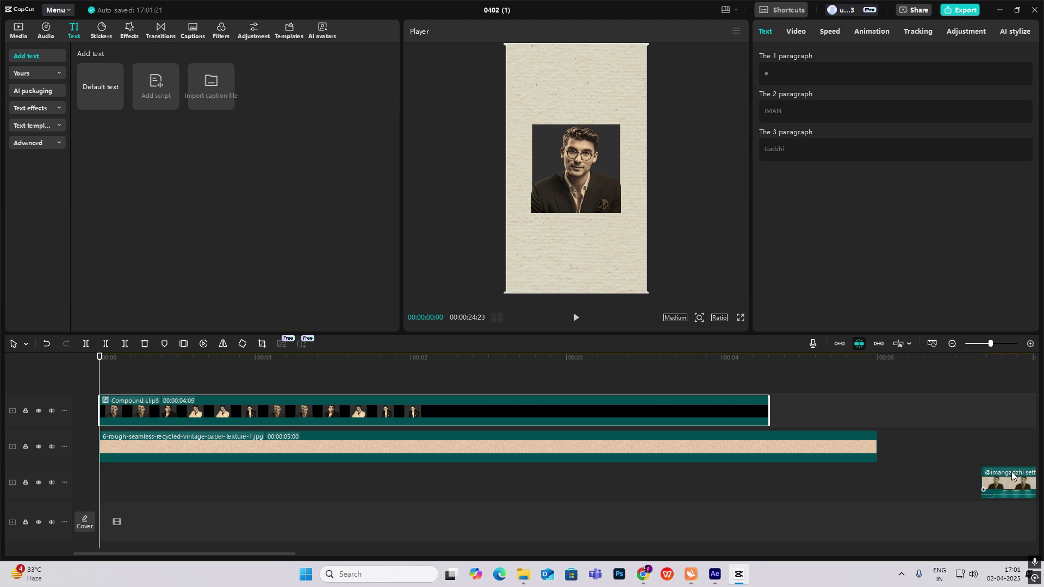
# - Keyframe the compound clip's transform at the start, scale it to 114% at 00:00:01:15, and preview the zoom
pyautogui.click(990, 448)
pyautogui.moveTo(990, 449); pyautogui.dragTo(87, 374)
pyautogui.click(136, 401)
pyautogui.click(796, 32)
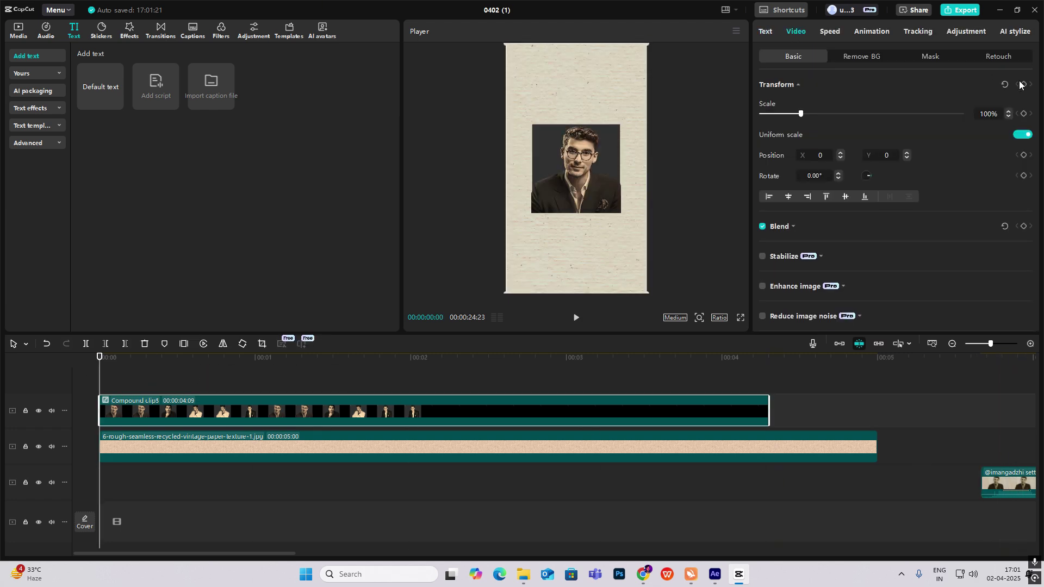
pyautogui.moveTo(102, 382); pyautogui.dragTo(333, 393)
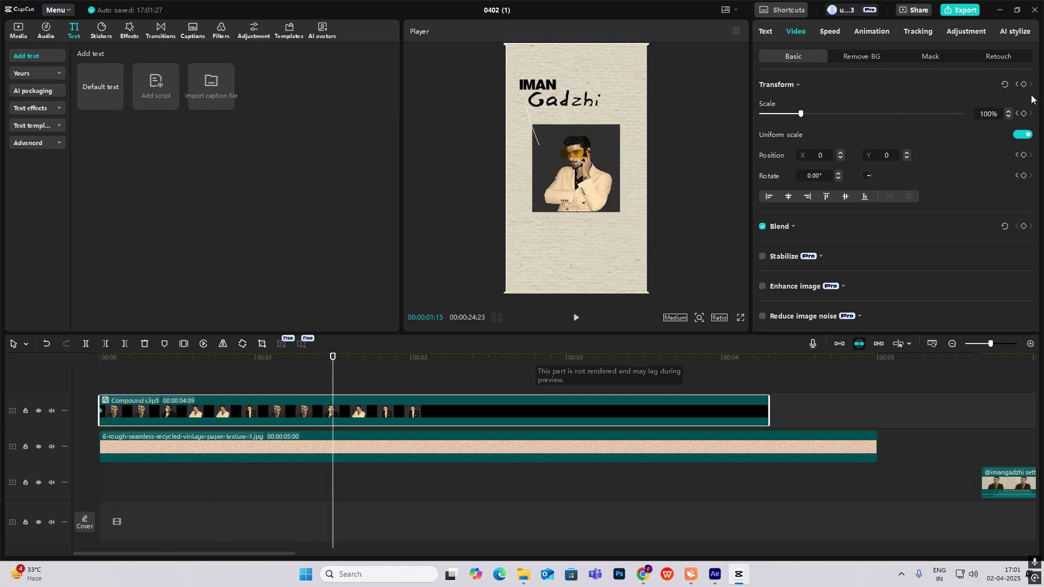
pyautogui.moveTo(801, 114); pyautogui.dragTo(806, 118)
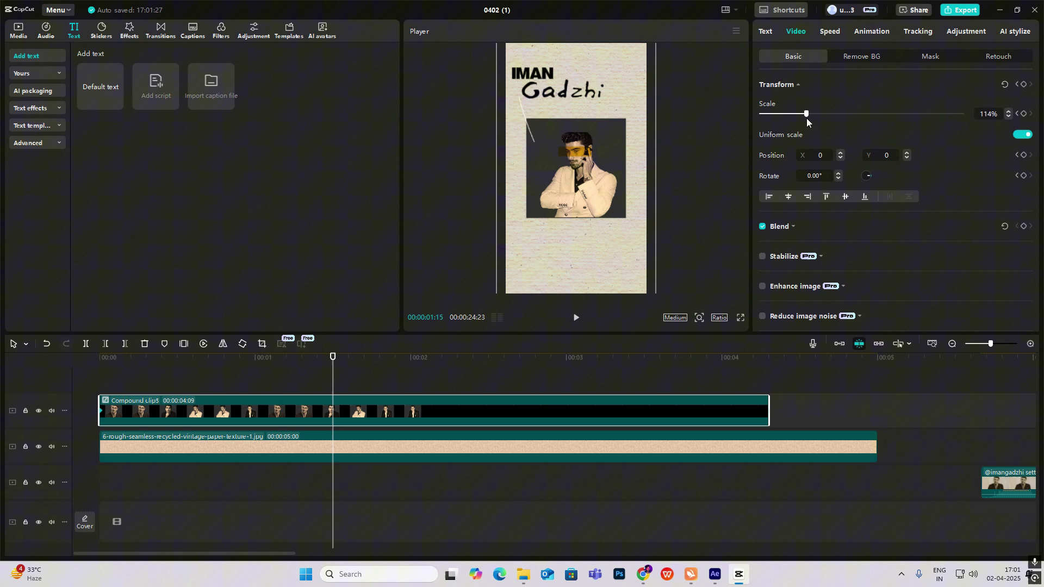
pyautogui.click(210, 373)
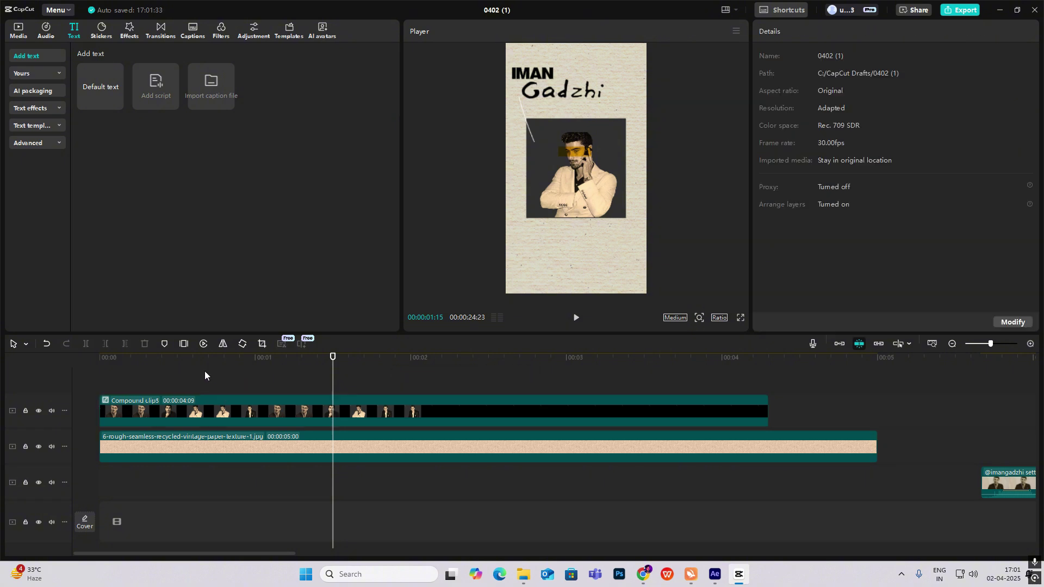
pyautogui.click(90, 375)
pyautogui.press('space')
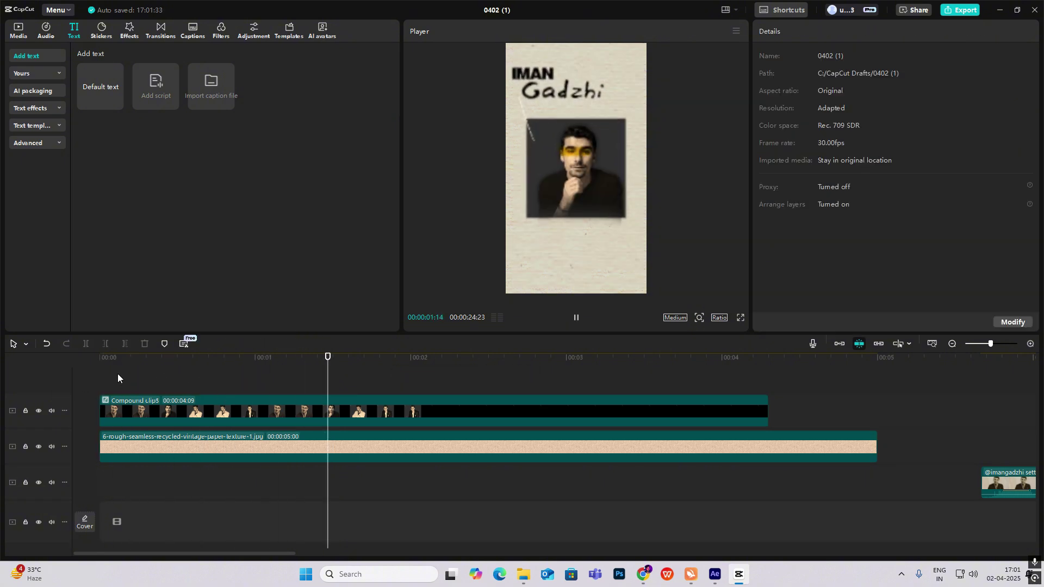
# - Open the compound clip's keyframe graphs, apply an easing curve to the Scale keyframes, and play the animation back
pyautogui.click(267, 405)
pyautogui.click(266, 405)
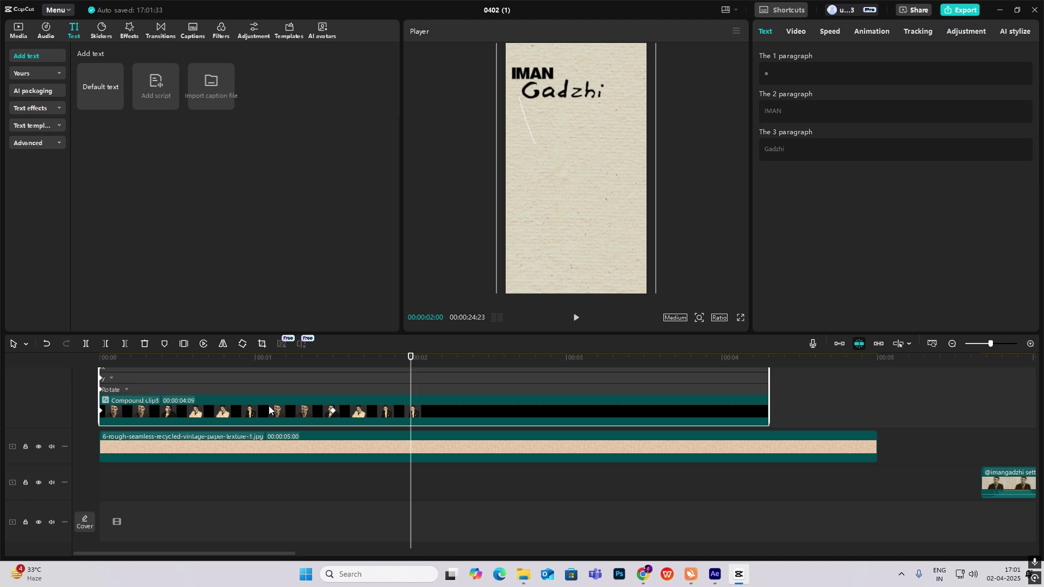
pyautogui.click(199, 432)
pyautogui.click(191, 439)
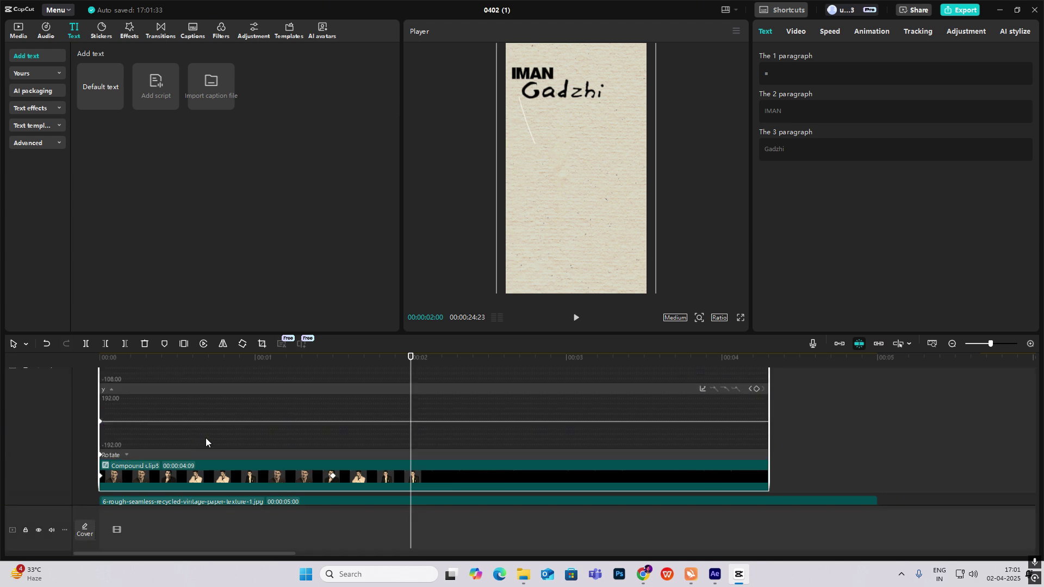
pyautogui.scroll(2, 243, 439)
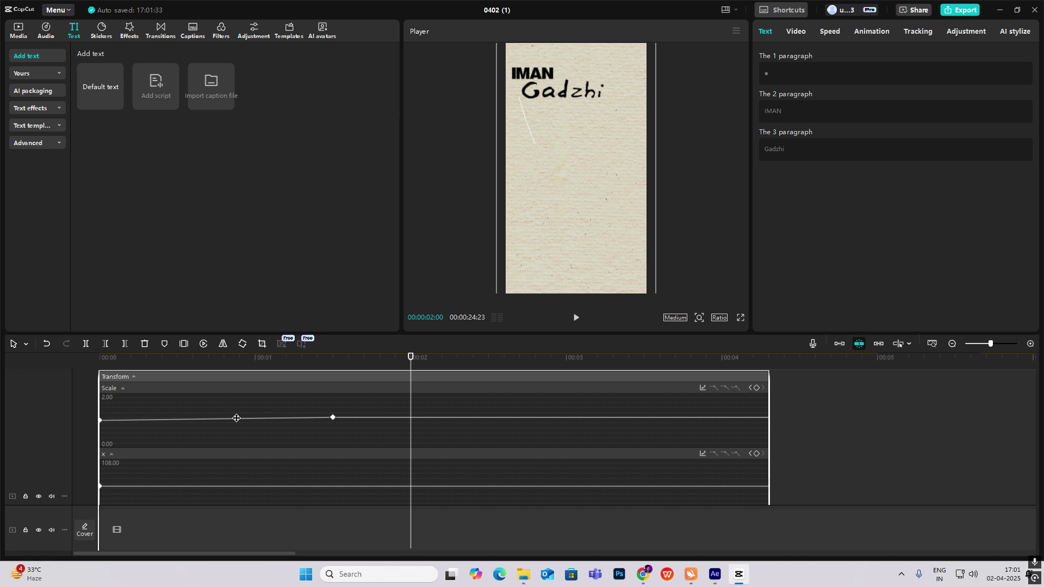
pyautogui.click(232, 419)
pyautogui.click(701, 388)
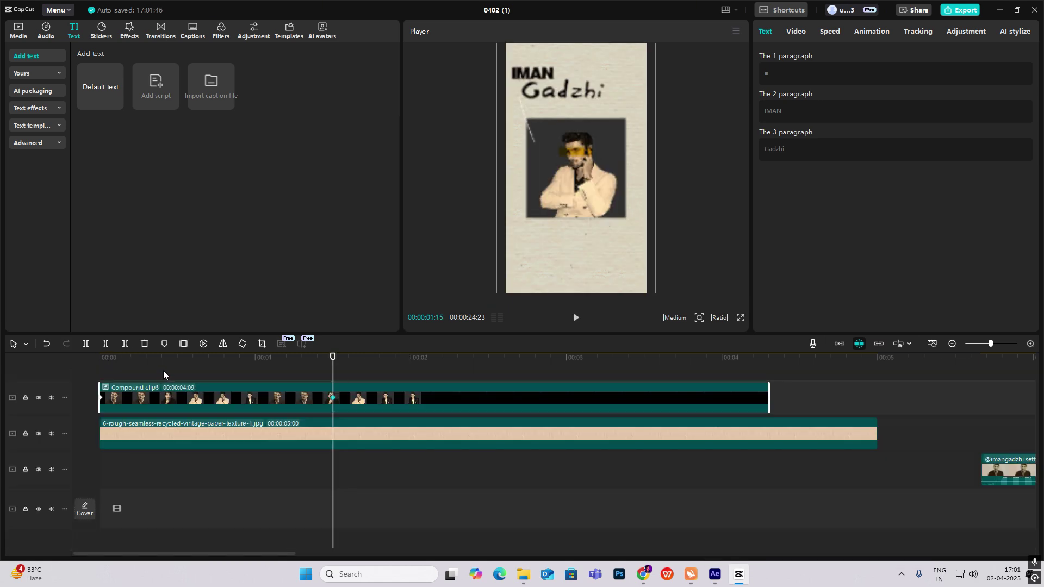
pyautogui.click(163, 375)
pyautogui.click(76, 382)
pyautogui.press('space')
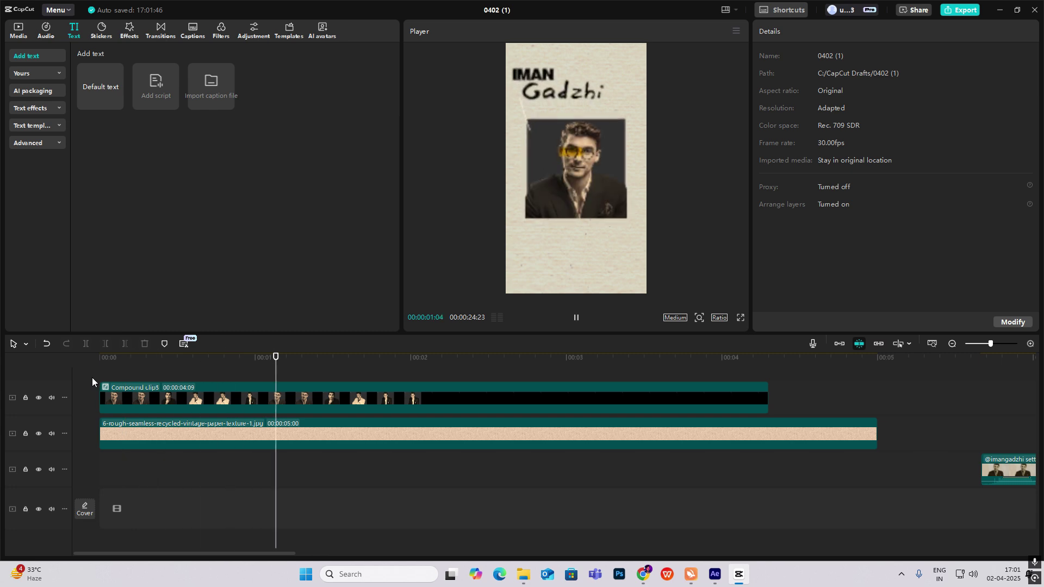
pyautogui.press('space')
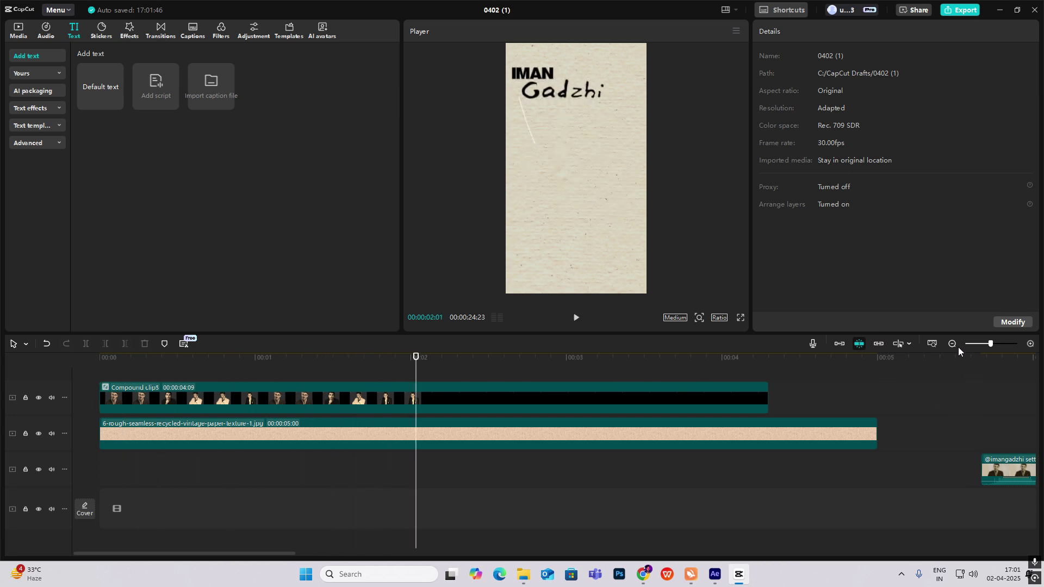
# - Trim the end of the compound clip to 00:00:01:29 and view the prominent influencer scene in the reference reel
pyautogui.click(427, 394)
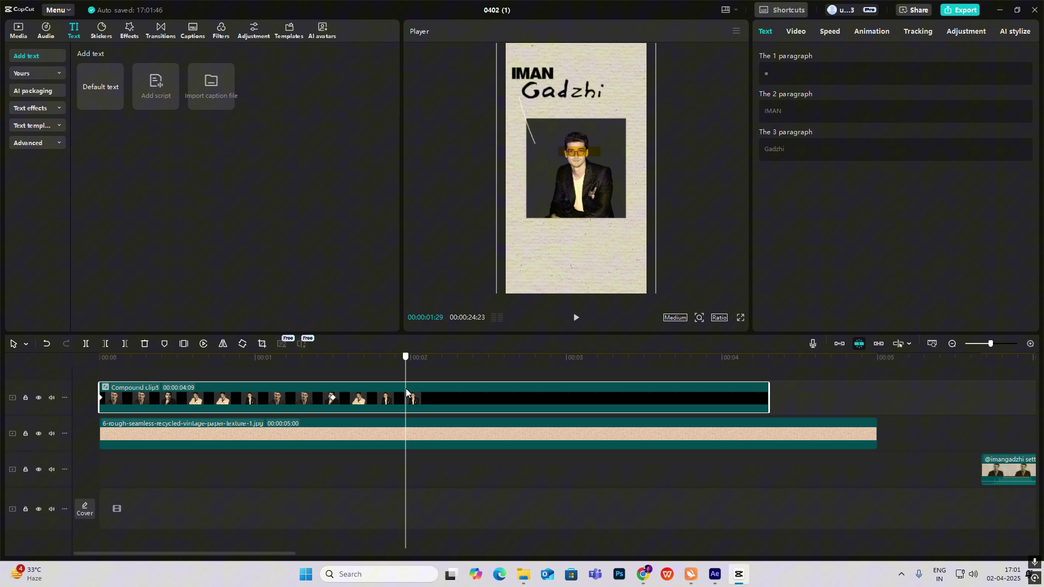
pyautogui.moveTo(768, 393); pyautogui.dragTo(406, 394)
pyautogui.click(952, 344)
pyautogui.click(427, 416)
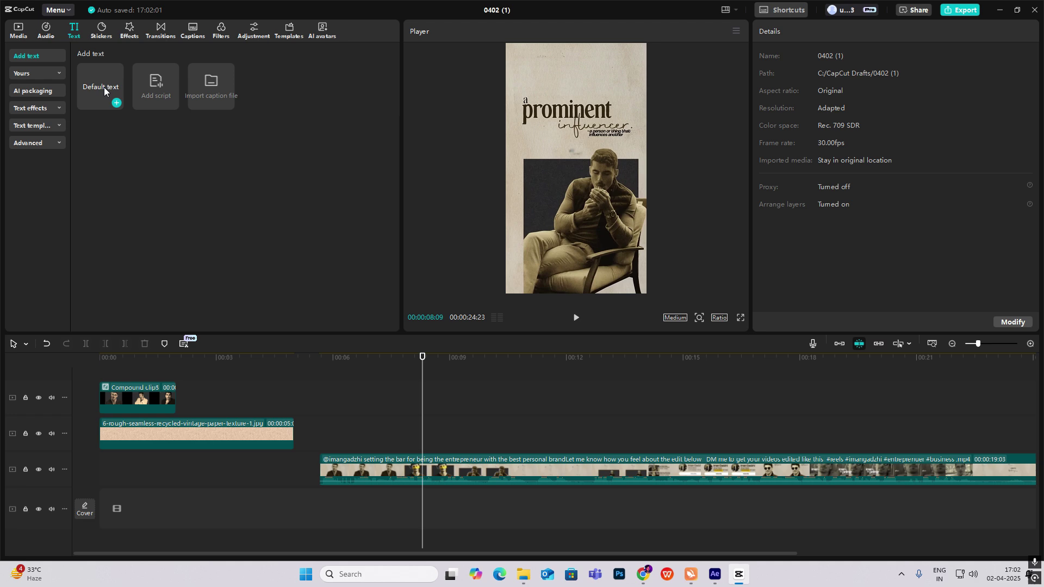
# - Add a default text clip right after the compound clip and replace its text with the ■ symbol
pyautogui.moveTo(100, 87); pyautogui.dragTo(177, 385)
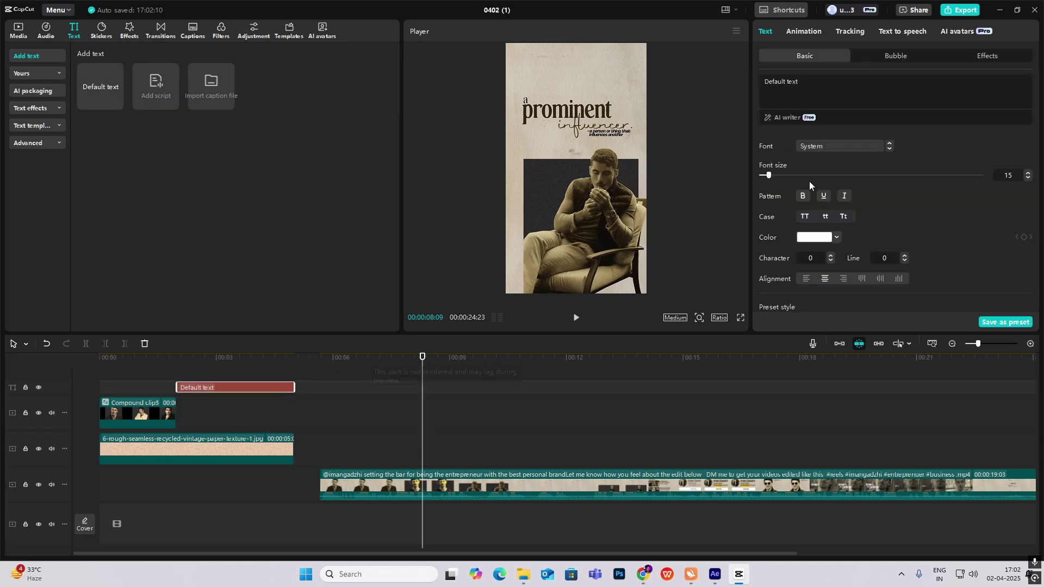
pyautogui.click(822, 97)
pyautogui.press('super+period')
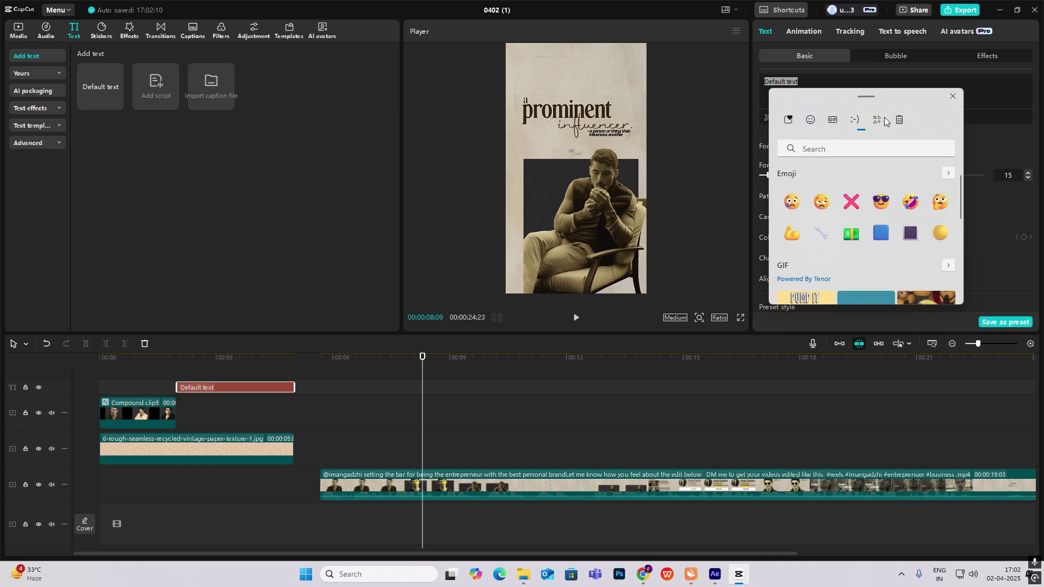
pyautogui.click(884, 118)
pyautogui.click(791, 176)
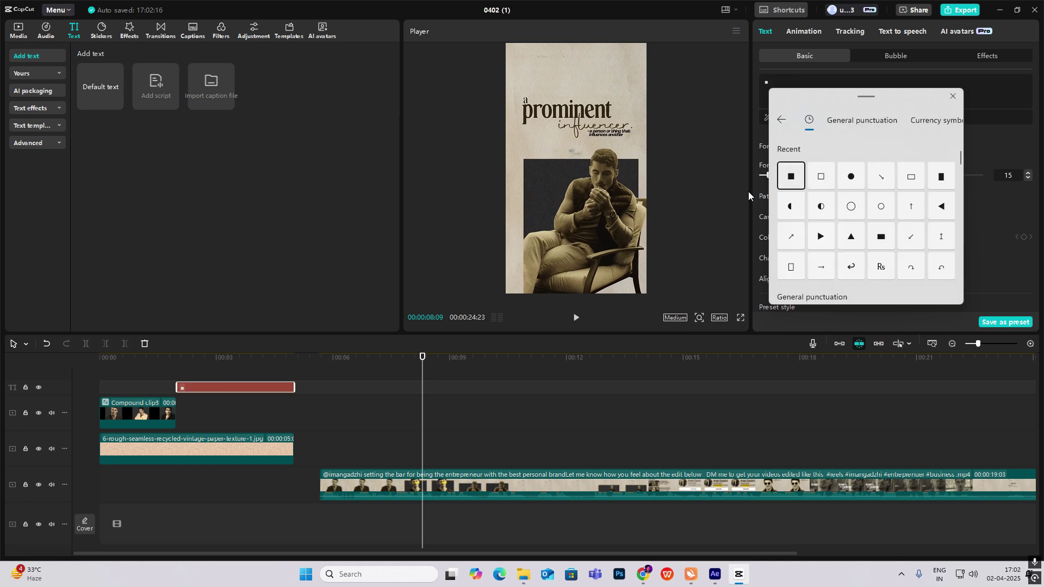
# - Colour the square near-black, enlarge it to font size 26 and 500% scale, and position it at X 267, Y -1016
pyautogui.click(230, 371)
pyautogui.click(233, 384)
pyautogui.click(233, 387)
pyautogui.click(815, 238)
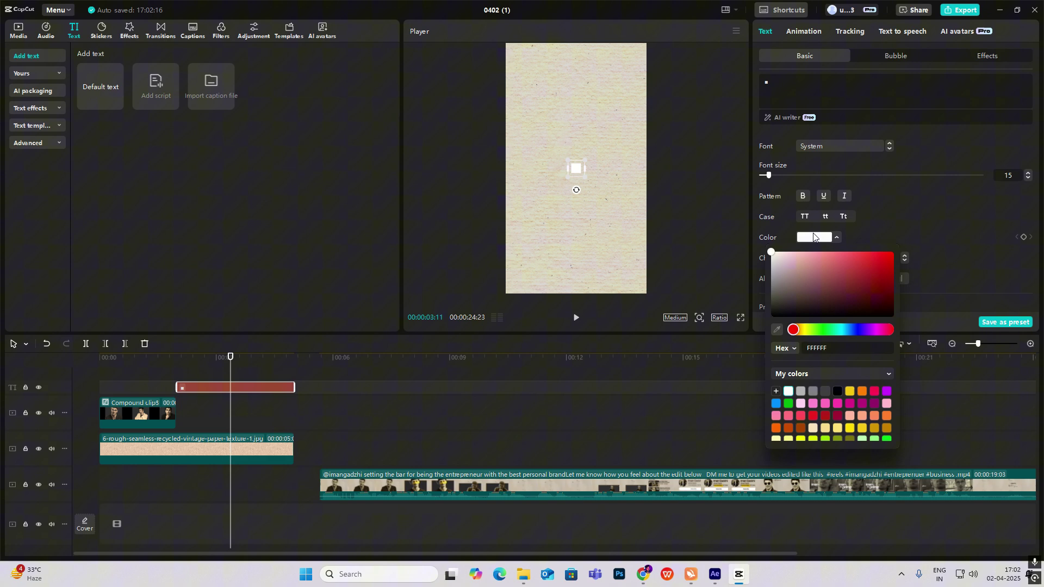
pyautogui.moveTo(775, 292); pyautogui.dragTo(759, 307)
pyautogui.moveTo(572, 161); pyautogui.dragTo(447, 102)
pyautogui.moveTo(768, 175); pyautogui.dragTo(777, 175)
pyautogui.moveTo(602, 182); pyautogui.dragTo(610, 241)
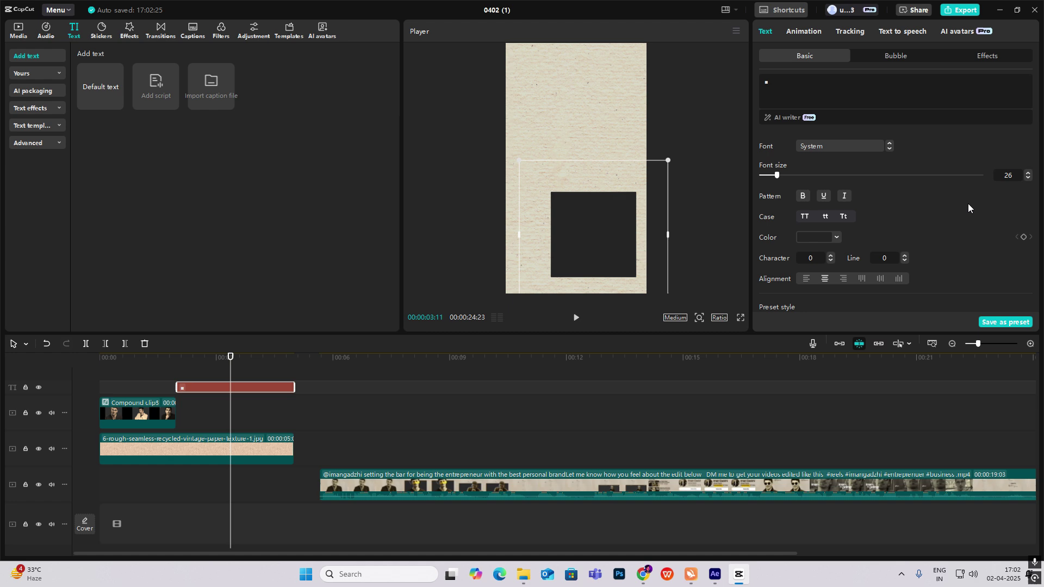
# - Extend the end of the square's text clip to about 00:00:09
pyautogui.scroll(-3, 863, 250)
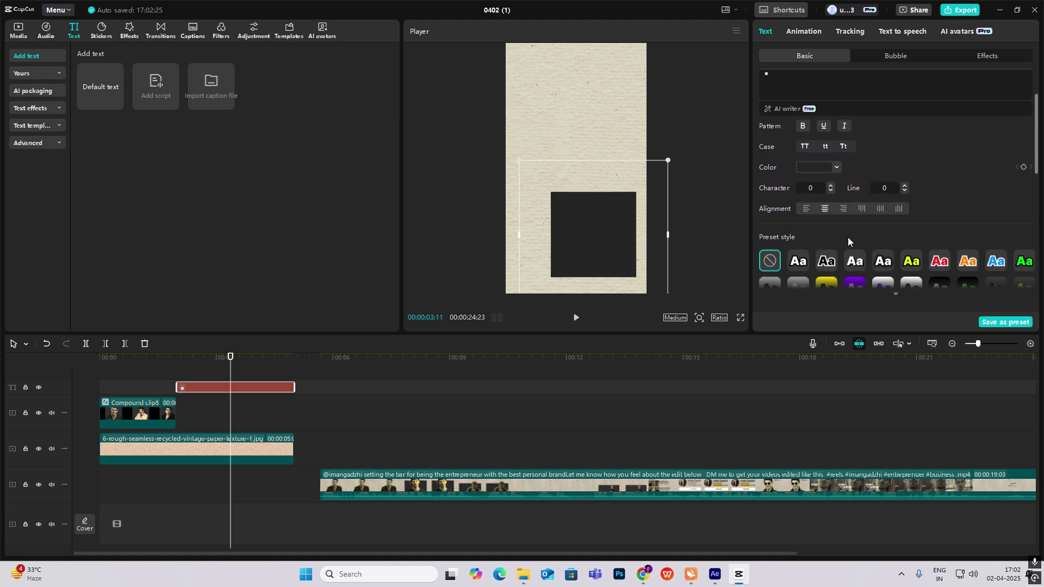
pyautogui.scroll(2, 809, 191)
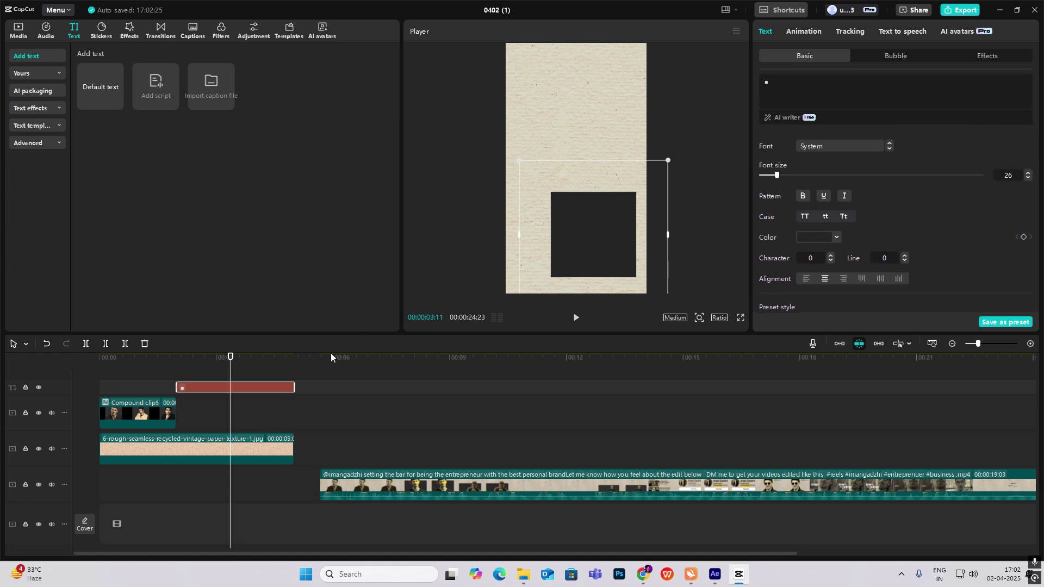
pyautogui.moveTo(294, 384); pyautogui.dragTo(459, 387)
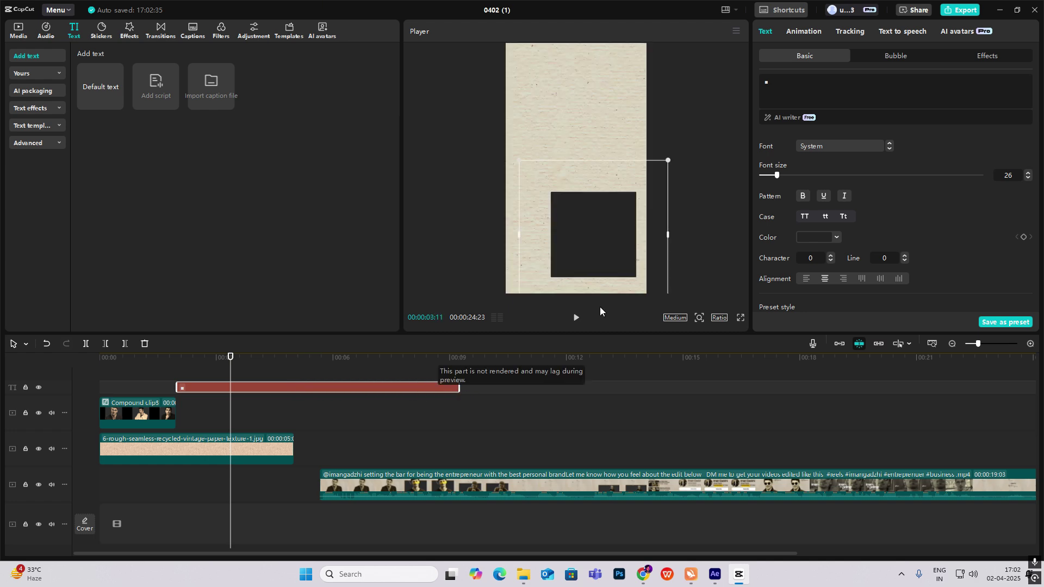
# - Reduce the square's scale to 1% and keyframe its transform at 00:00:02:00
pyautogui.scroll(-5, 856, 215)
pyautogui.scroll(5, 858, 210)
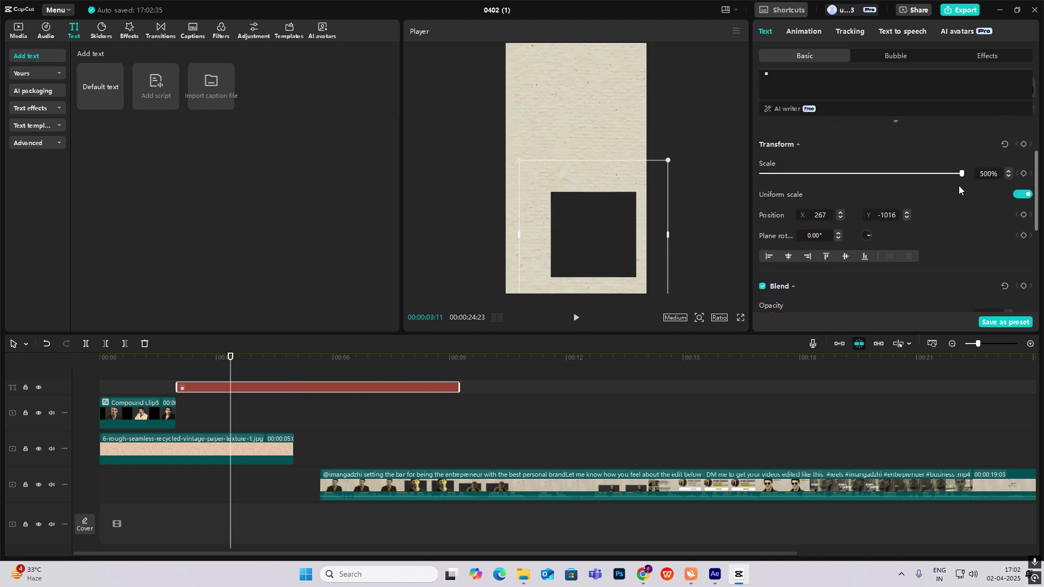
pyautogui.moveTo(958, 174); pyautogui.dragTo(872, 176)
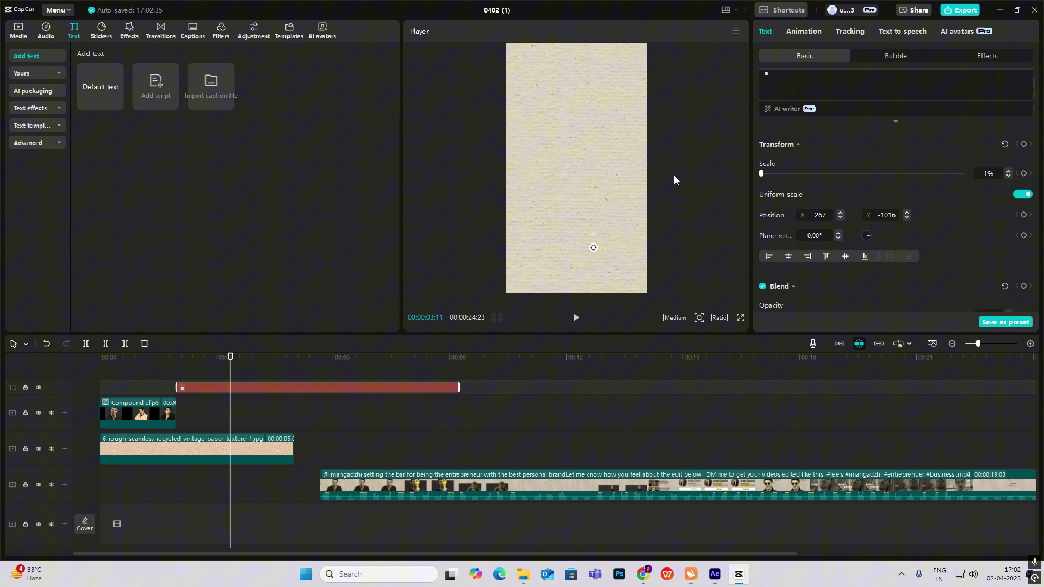
pyautogui.click(185, 374)
pyautogui.click(190, 384)
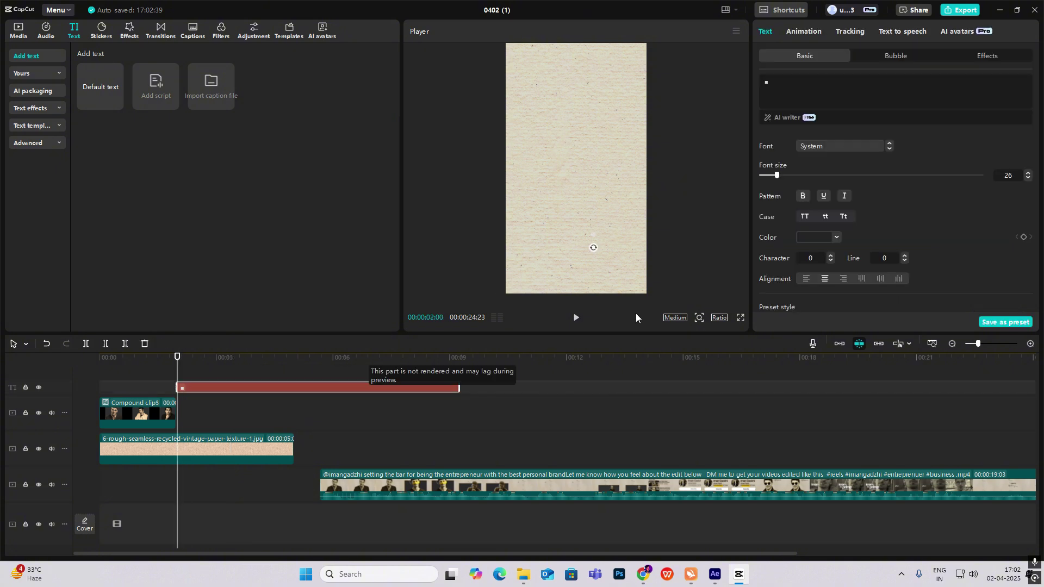
pyautogui.scroll(-3, 993, 240)
pyautogui.scroll(-1, 993, 240)
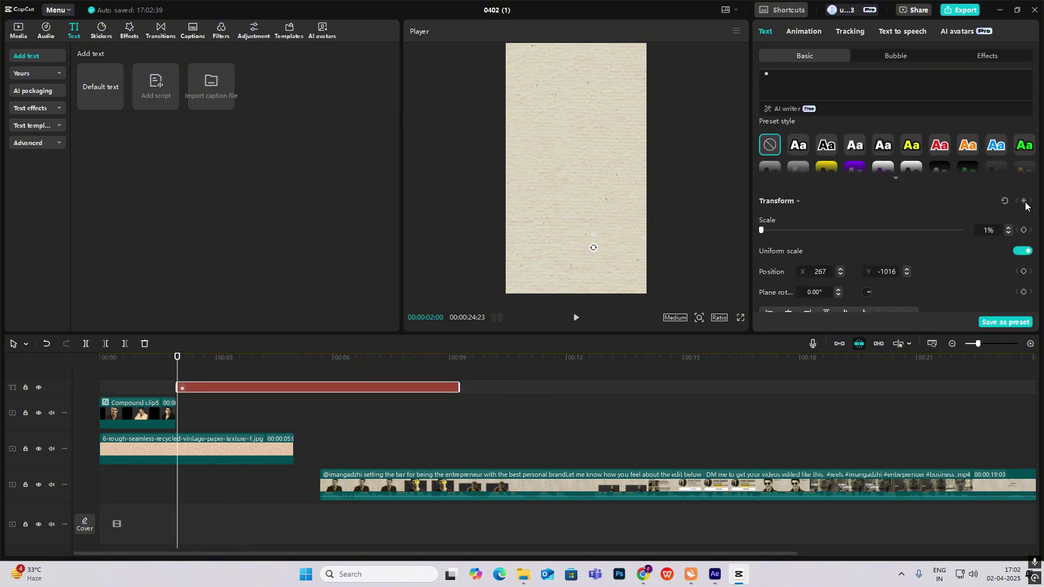
# - At 00:00:03:10, keyframe the square's scale at 500% and apply an easing curve to the Scale keyframes
pyautogui.click(230, 380)
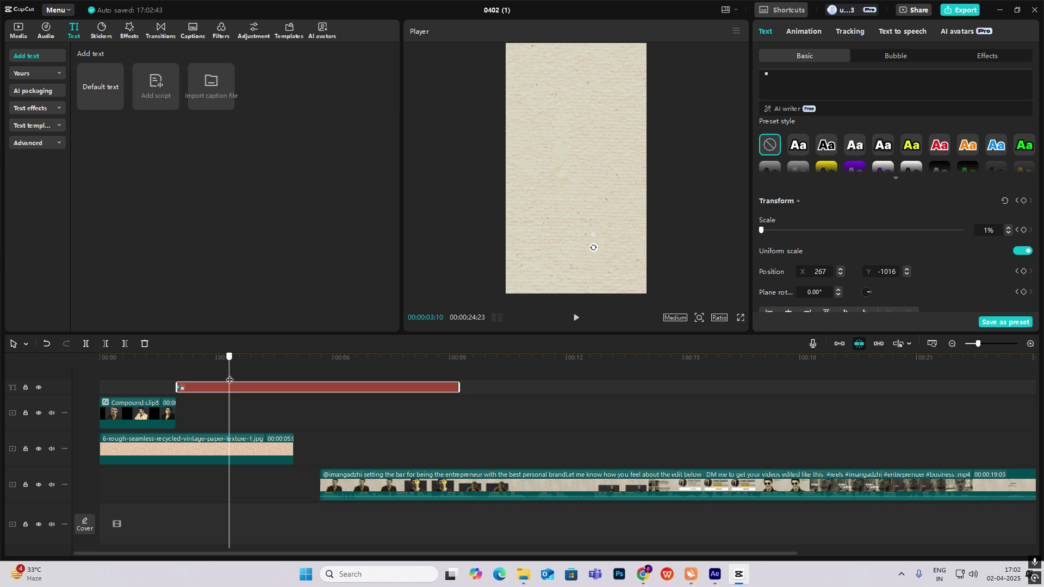
pyautogui.click(1024, 200)
pyautogui.moveTo(763, 228); pyautogui.dragTo(967, 264)
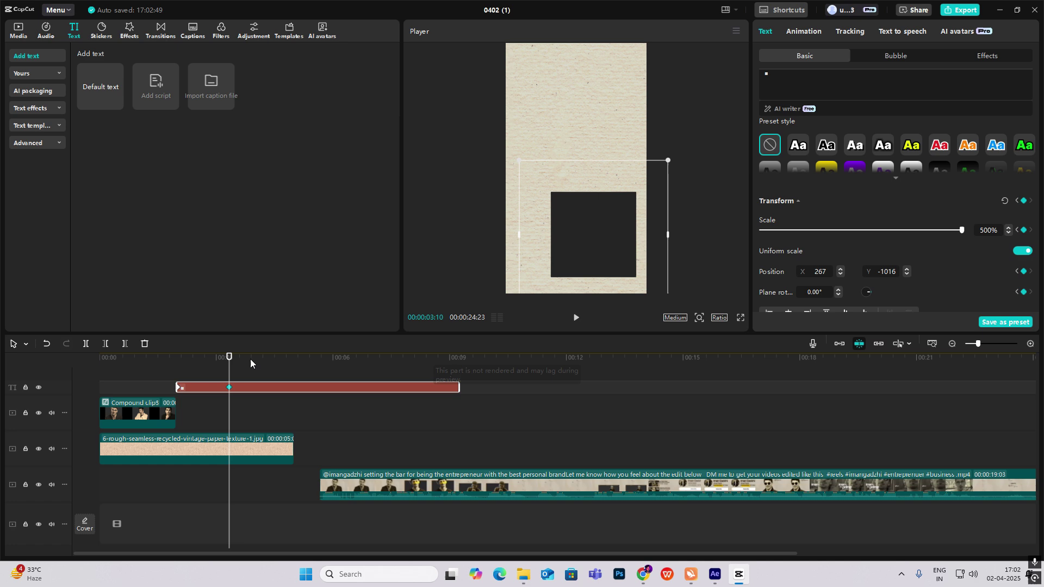
pyautogui.click(235, 380)
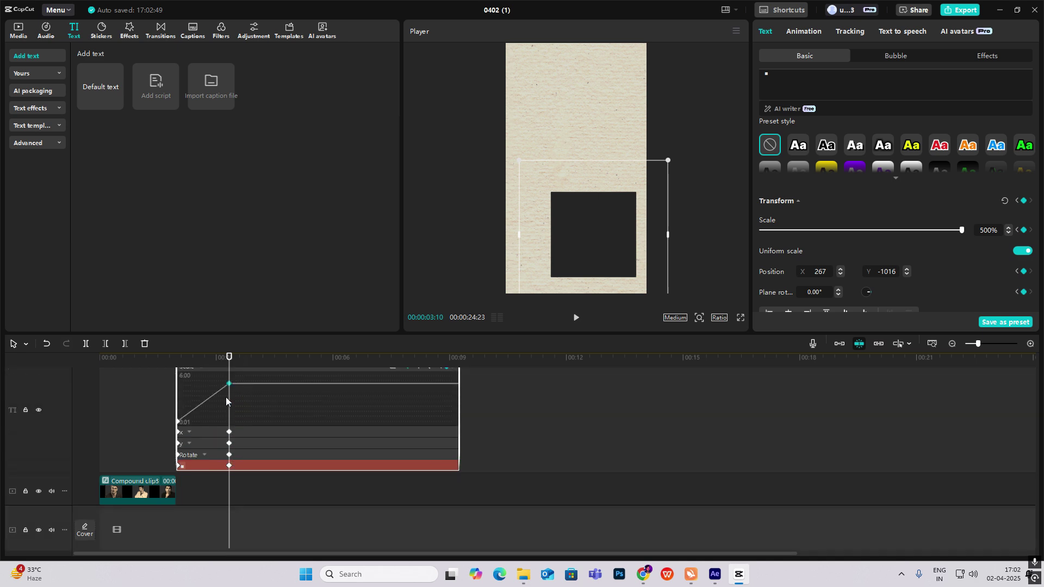
pyautogui.click(391, 406)
pyautogui.click(608, 443)
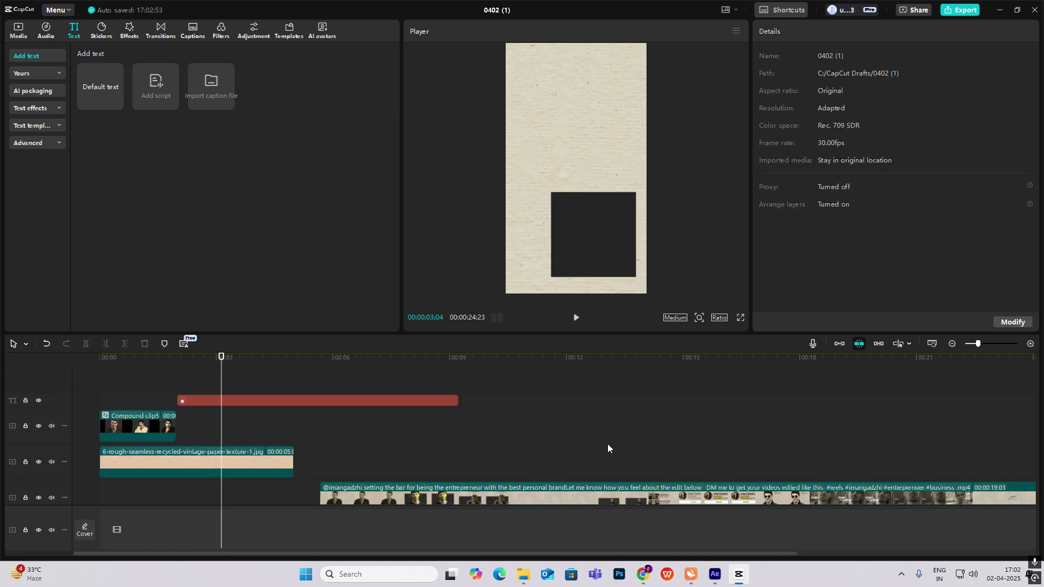
# - Trim the square's clip to end with the paper texture and examine the seated-man scene in the reference reel
pyautogui.click(522, 433)
pyautogui.moveTo(524, 439); pyautogui.dragTo(403, 441)
pyautogui.scroll(-1, 431, 451)
pyautogui.scroll(1, 432, 451)
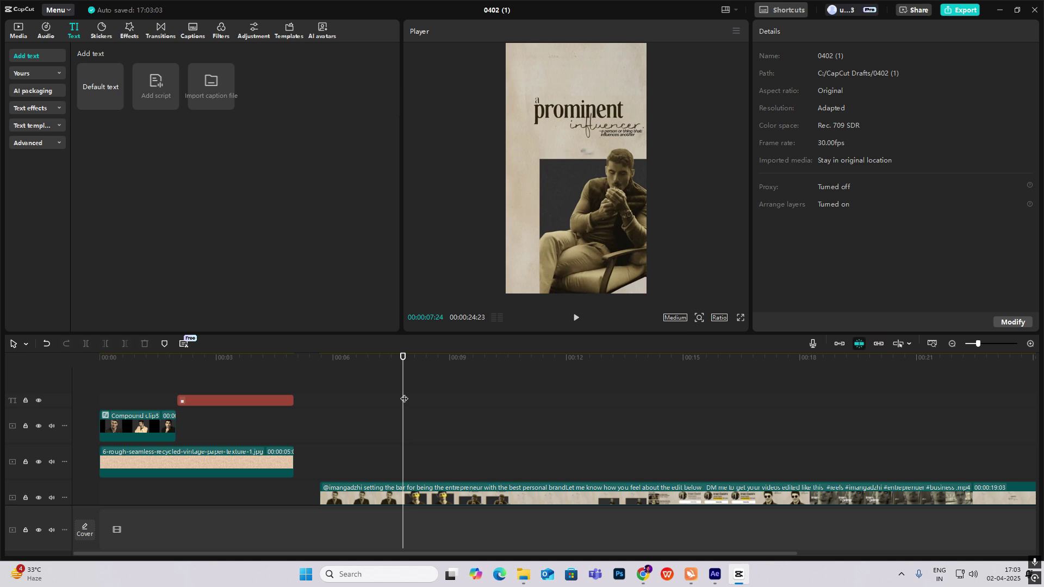
pyautogui.moveTo(404, 399); pyautogui.dragTo(413, 421)
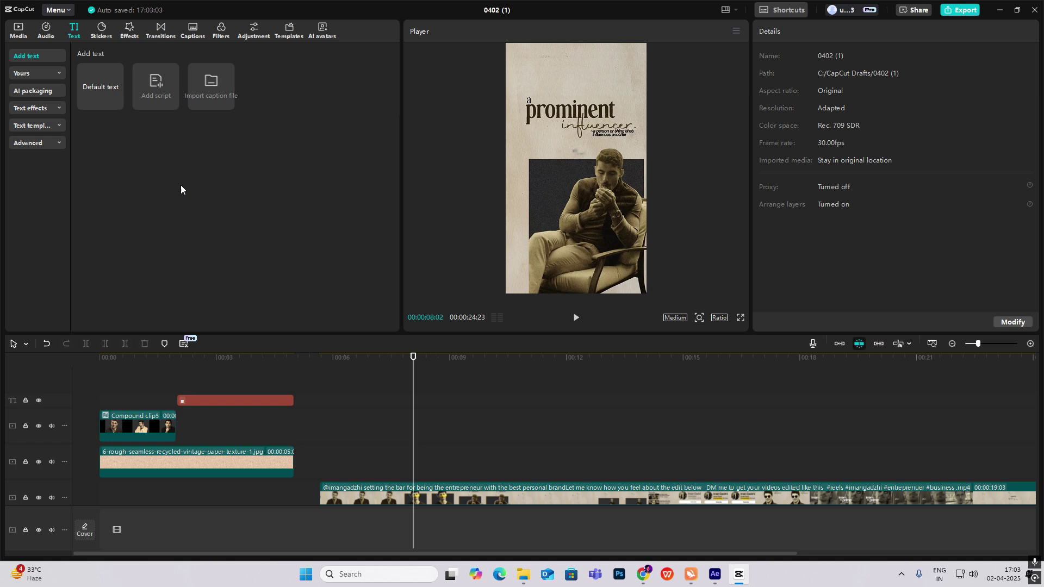
# - Add the cutout of the man with the drink above the square's clip, scaled to 80% at X 263, Y -579
pyautogui.click(19, 31)
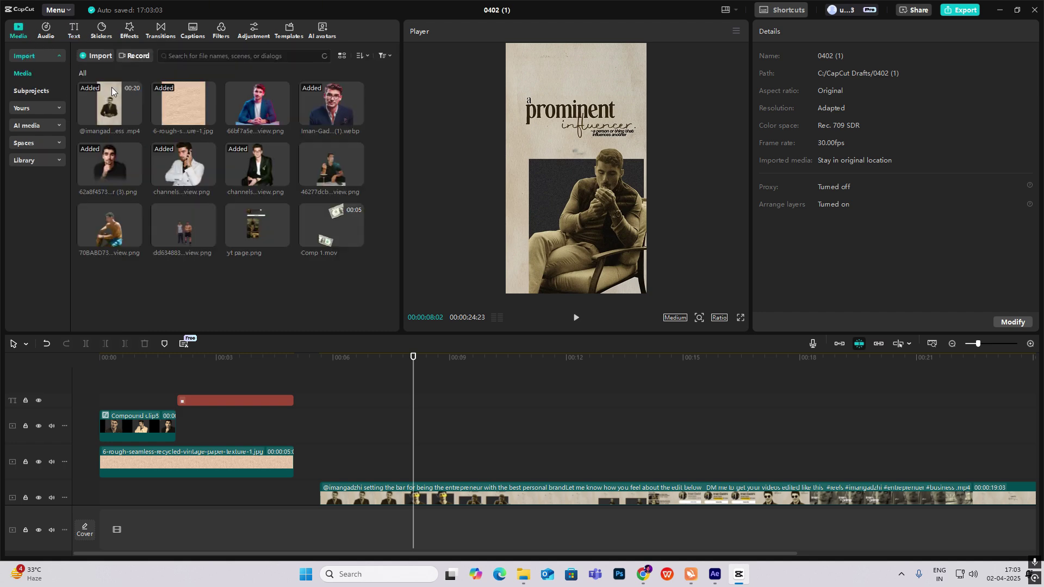
pyautogui.moveTo(299, 196); pyautogui.dragTo(177, 381)
pyautogui.click(221, 366)
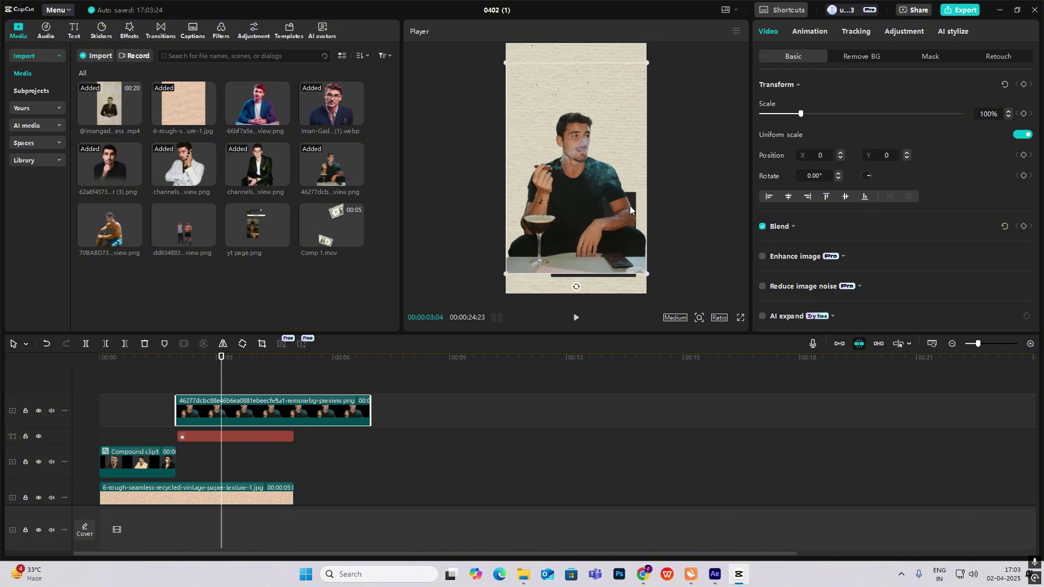
pyautogui.moveTo(552, 241); pyautogui.dragTo(570, 248)
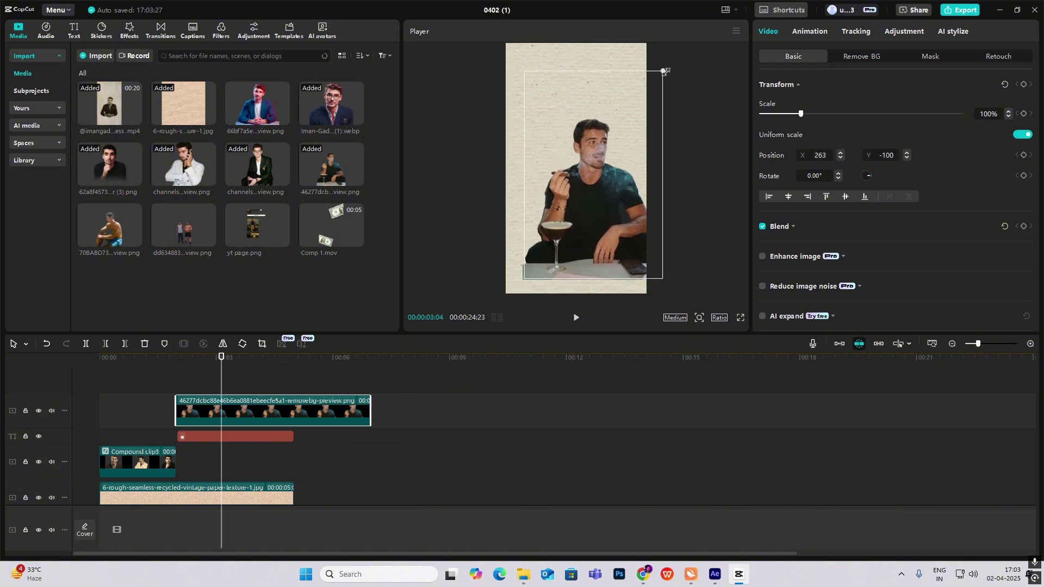
pyautogui.moveTo(663, 70); pyautogui.dragTo(640, 139)
pyautogui.moveTo(589, 234); pyautogui.dragTo(589, 238)
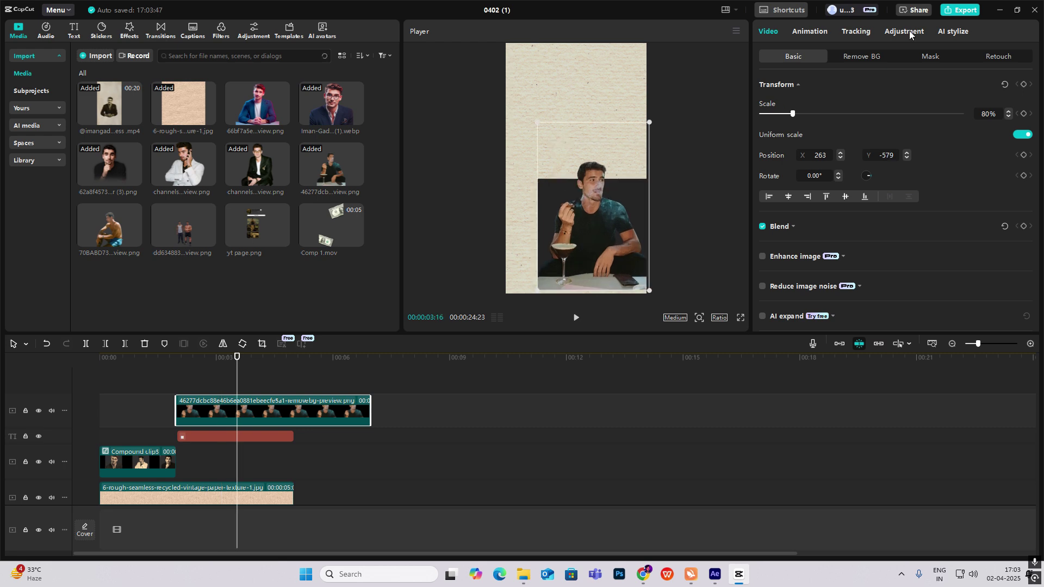
# - Give the cutout of the man with the drink a sepia look with saturation -50 and temperature 32
pyautogui.click(908, 31)
pyautogui.scroll(-5, 876, 127)
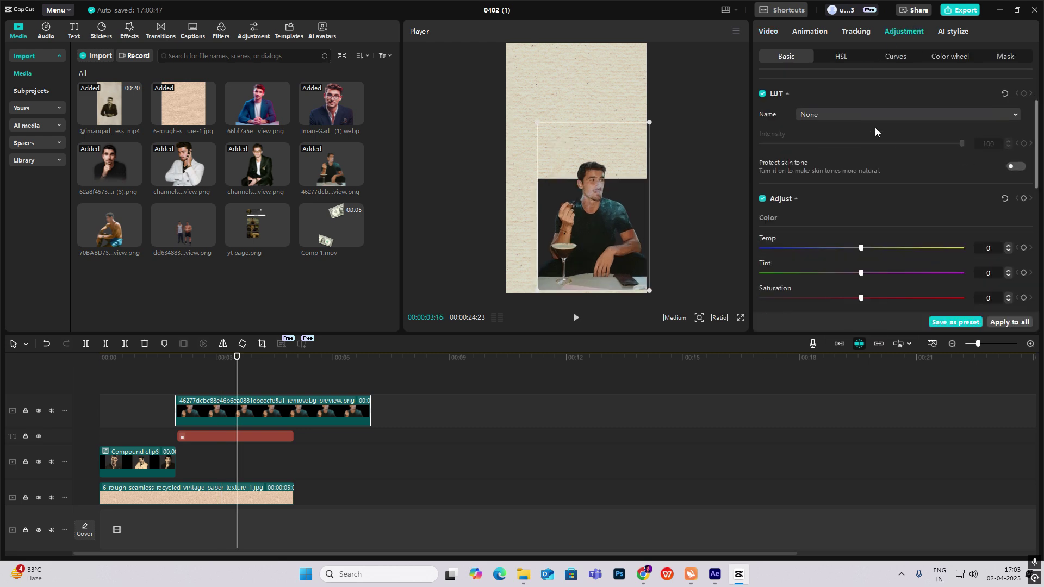
pyautogui.moveTo(862, 186); pyautogui.dragTo(762, 186)
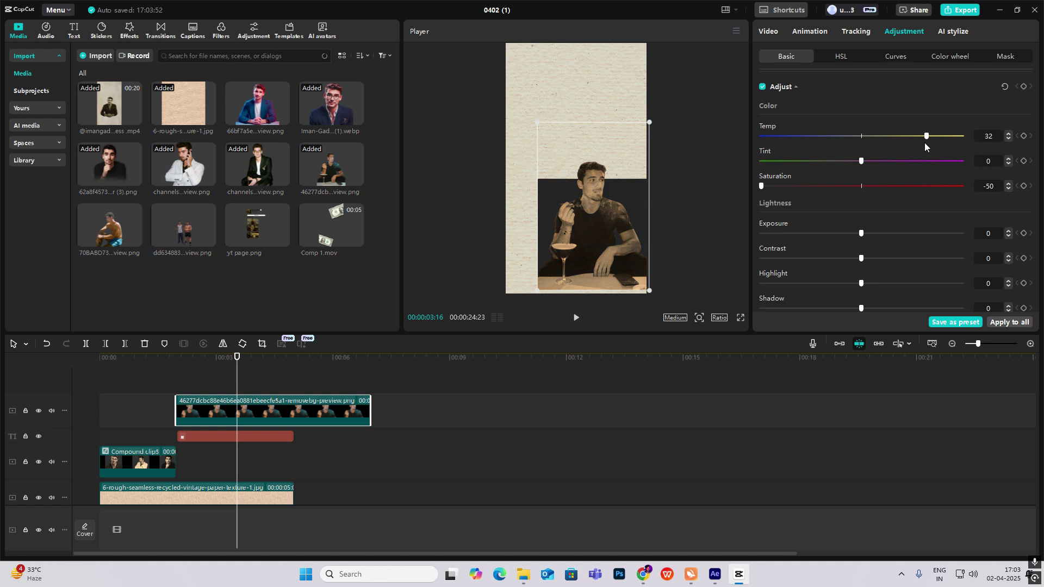
pyautogui.click(685, 140)
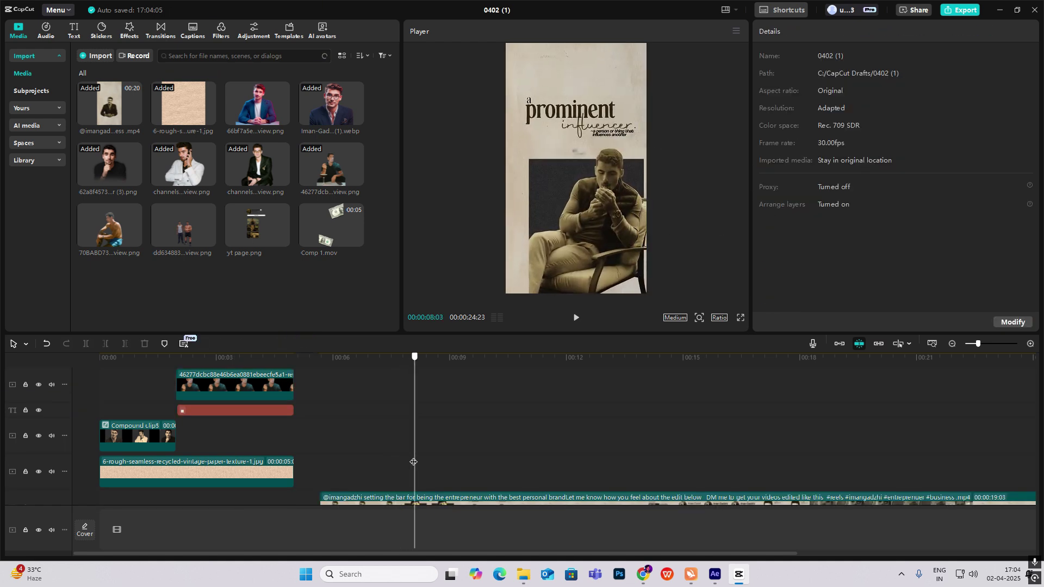
# - Following the reference titles, add the text PROMINENT in black Zodiac Notes Regular above the man's head
pyautogui.moveTo(414, 462); pyautogui.dragTo(447, 435)
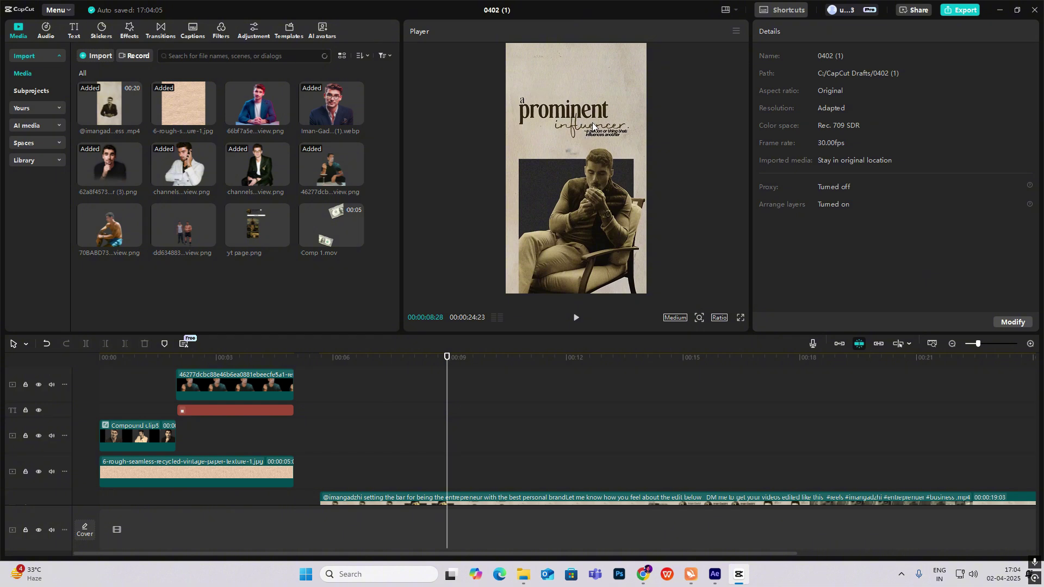
pyautogui.scroll(2, 218, 452)
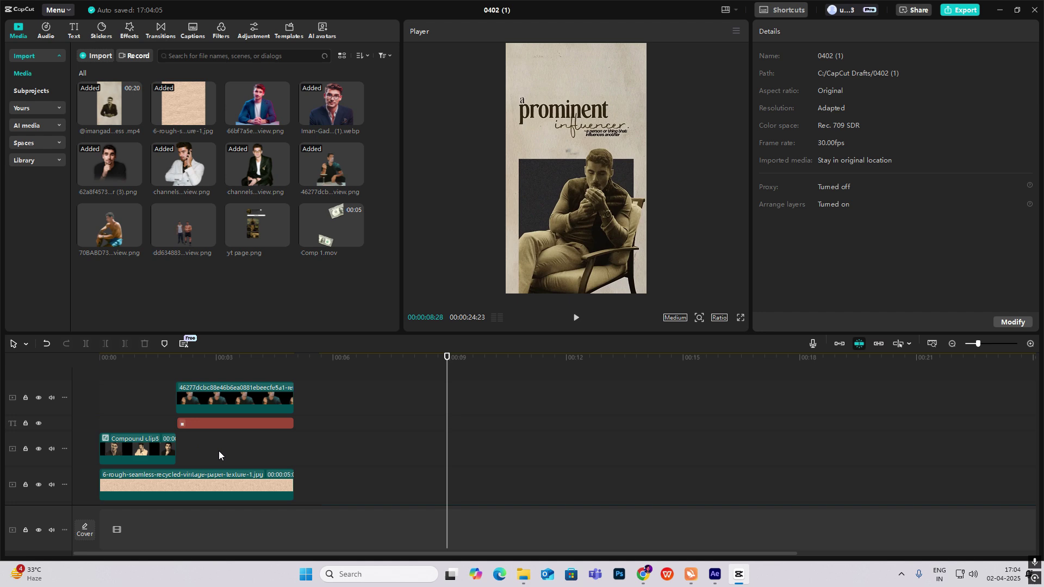
pyautogui.click(194, 390)
pyautogui.moveTo(203, 391); pyautogui.dragTo(257, 399)
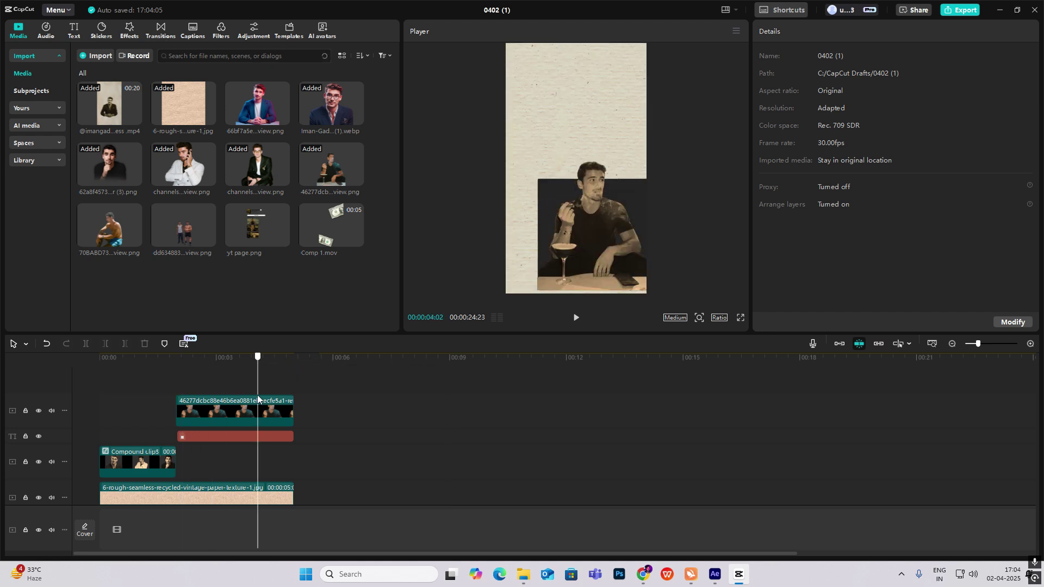
pyautogui.click(72, 31)
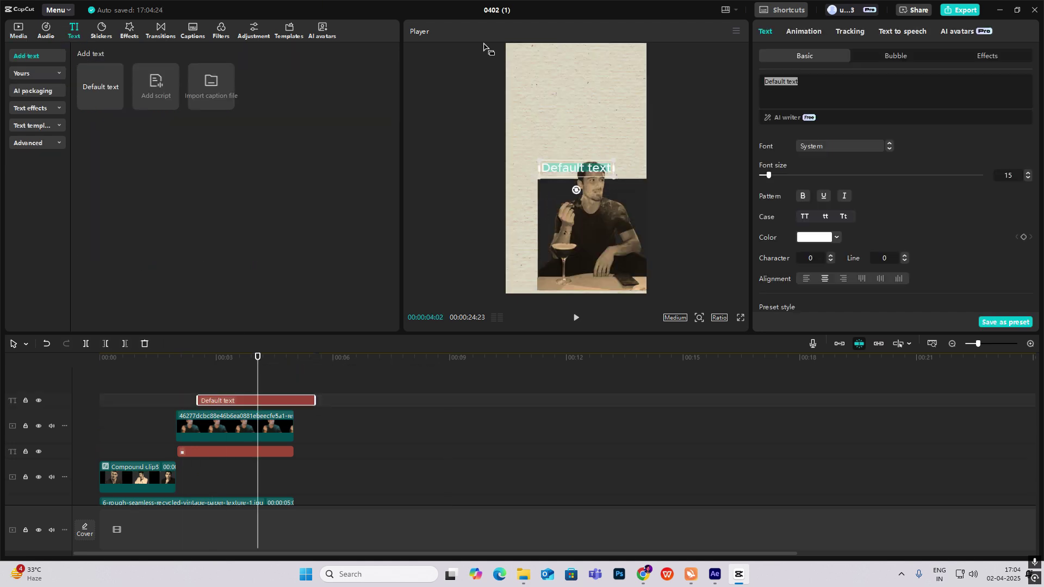
pyautogui.write('PROMINENT')
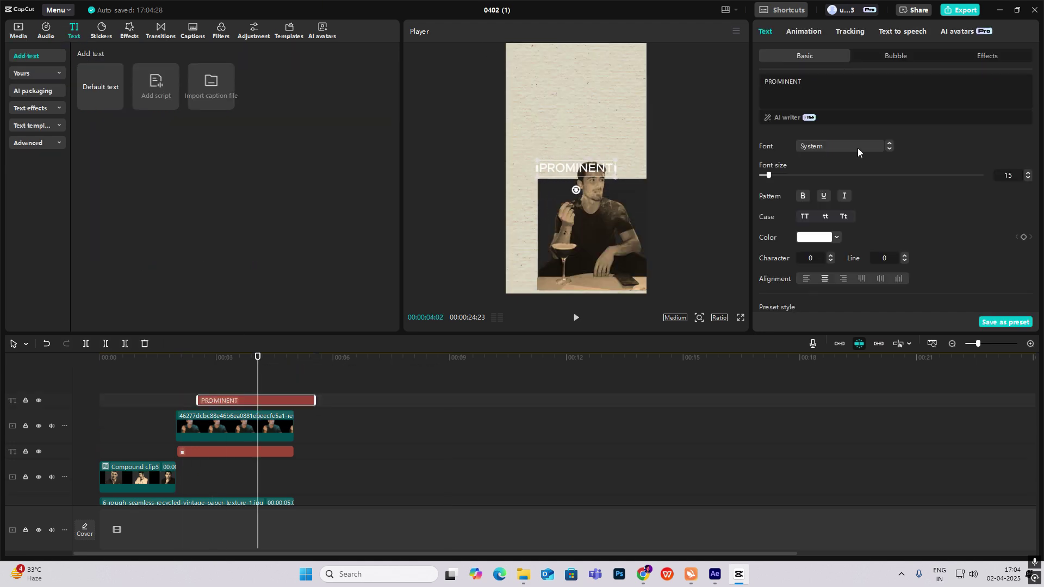
pyautogui.click(858, 147)
pyautogui.click(837, 228)
pyautogui.moveTo(598, 172); pyautogui.dragTo(599, 131)
pyautogui.click(814, 237)
pyautogui.click(765, 462)
# - Duplicate the title as INFLUENCER, shrink it and place it just below PROMINENT
pyautogui.moveTo(256, 400); pyautogui.dragTo(256, 385)
pyautogui.write('INFLUEEN')
pyautogui.press('BackSpace')
pyautogui.press('BackSpace')
pyautogui.write('NCER')
pyautogui.moveTo(644, 139); pyautogui.dragTo(618, 134)
pyautogui.moveTo(578, 124); pyautogui.dragTo(580, 145)
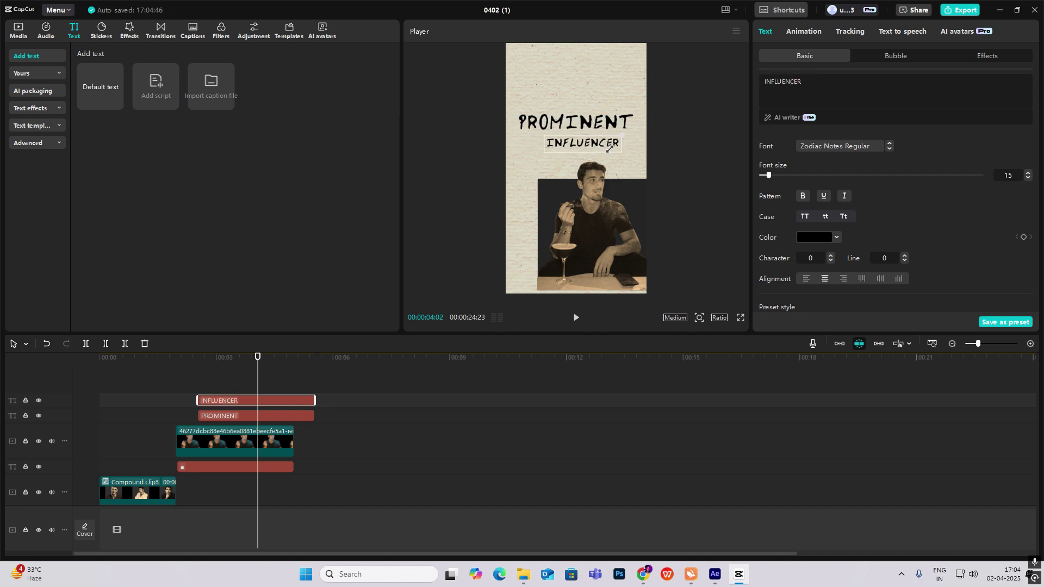
# - Change the INFLUENCER title to a handwritten script font in lowercase
pyautogui.click(858, 145)
pyautogui.click(848, 282)
pyautogui.click(825, 217)
# - Combine both titles, the cutout and the square into a compound clip directly after the first compound clip on its track
pyautogui.click(176, 388)
pyautogui.moveTo(234, 387); pyautogui.dragTo(255, 432)
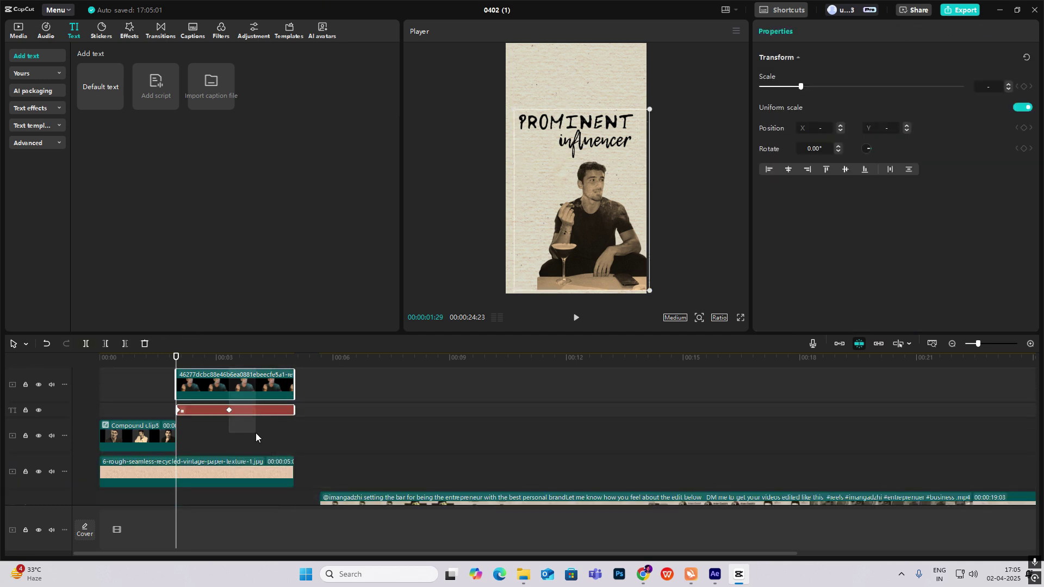
pyautogui.hotkey('alt', 'g')
pyautogui.scroll(1, 222, 408)
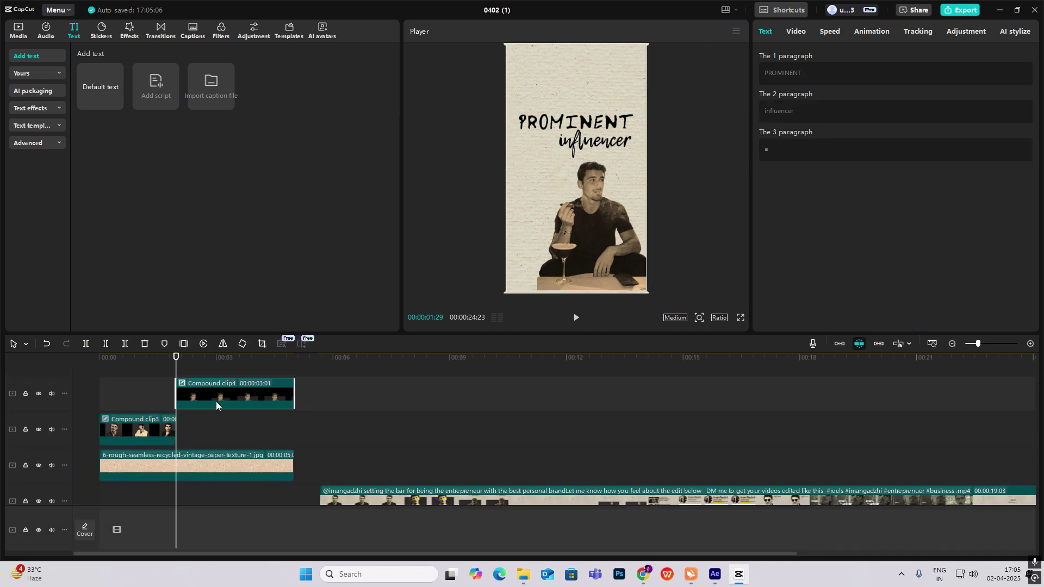
pyautogui.moveTo(216, 401); pyautogui.dragTo(221, 431)
# - Keyframe the new compound clip sliding in from X 2160 at 00:00:01:29 to X 0 at 00:00:03:02
pyautogui.moveTo(590, 205); pyautogui.dragTo(730, 205)
pyautogui.click(796, 32)
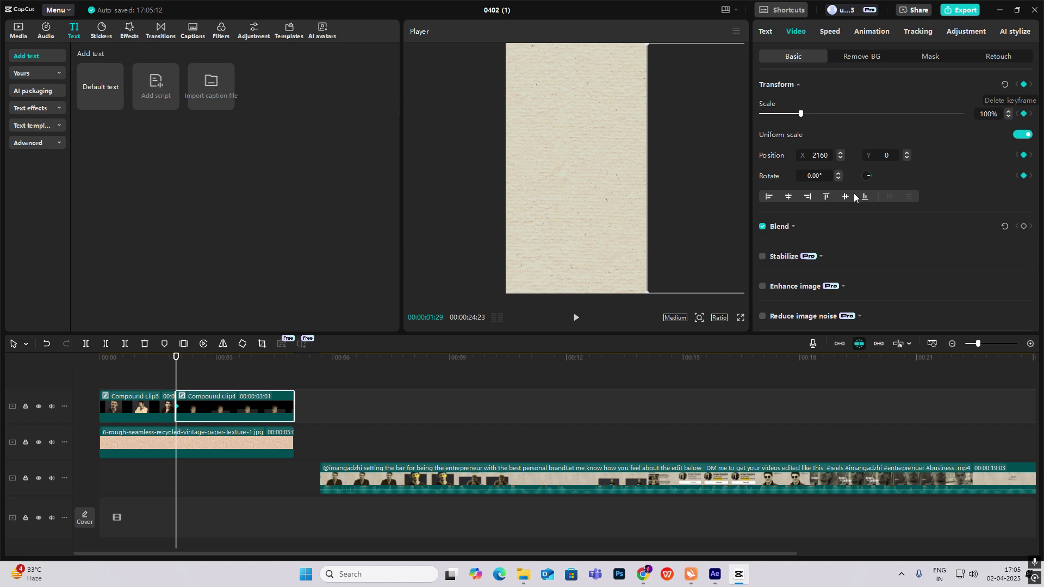
pyautogui.press('space')
pyautogui.press('space')
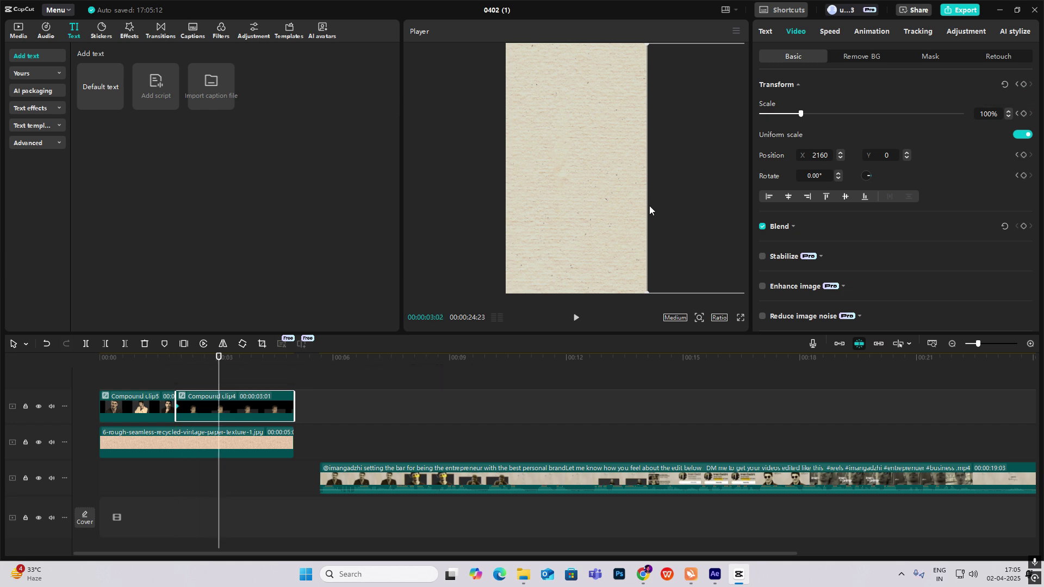
pyautogui.moveTo(649, 205); pyautogui.dragTo(552, 210)
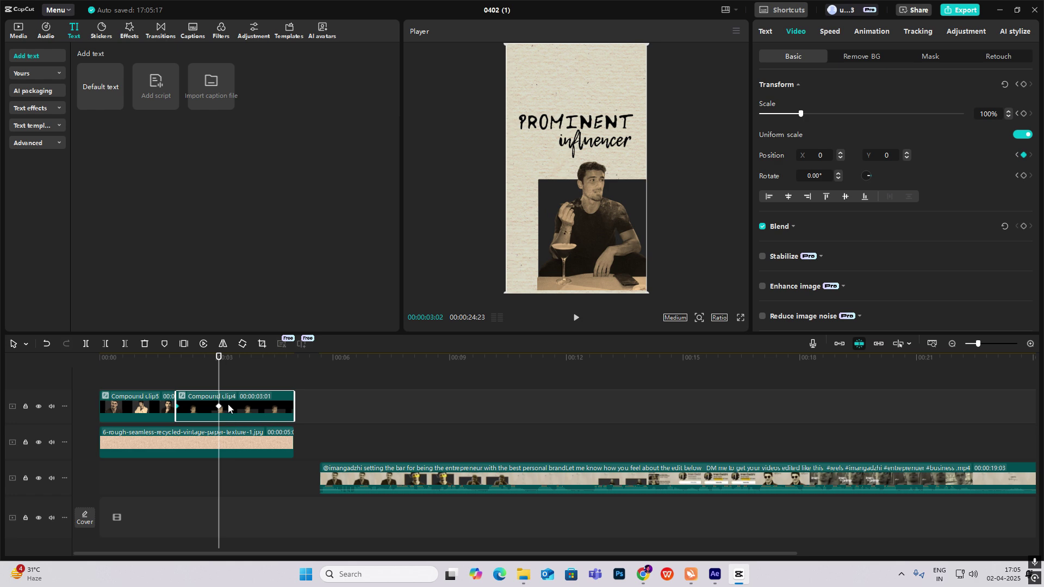
# - Apply an easing curve to the compound clip's X position keyframes and play back the slide-in
pyautogui.hotkey('alt', 'k')
pyautogui.click(200, 444)
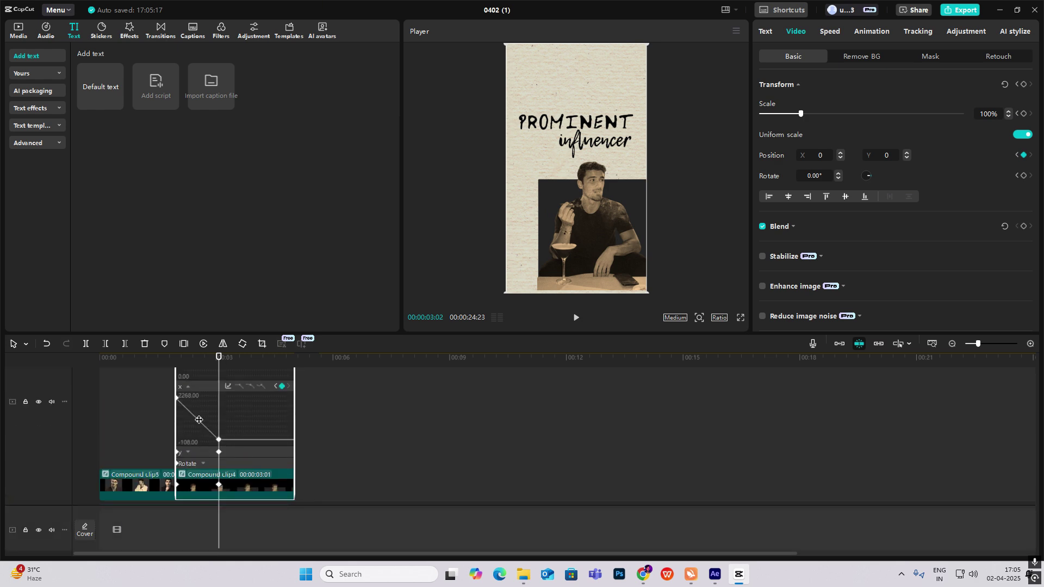
pyautogui.click(227, 386)
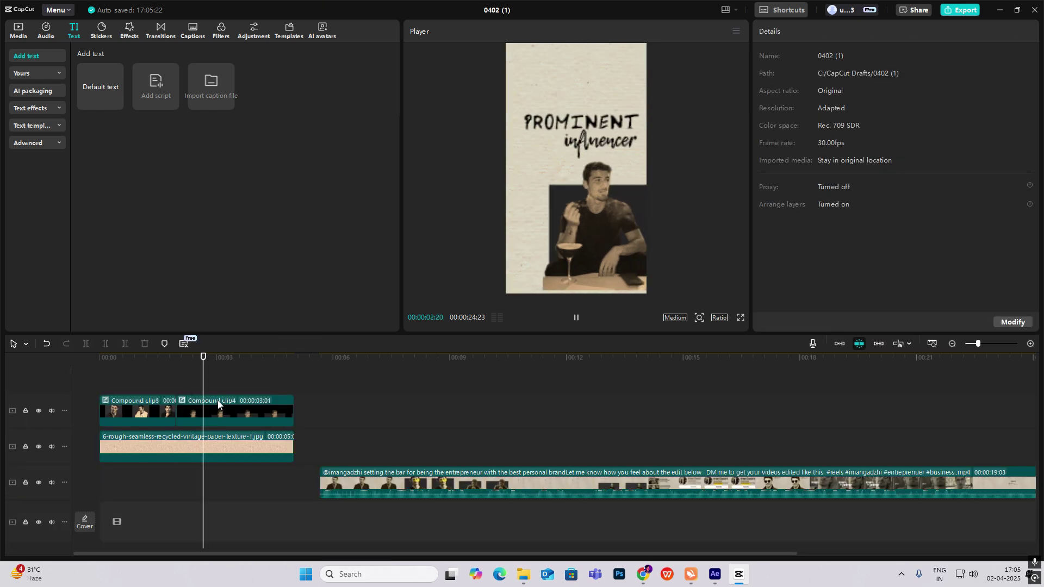
pyautogui.press('space')
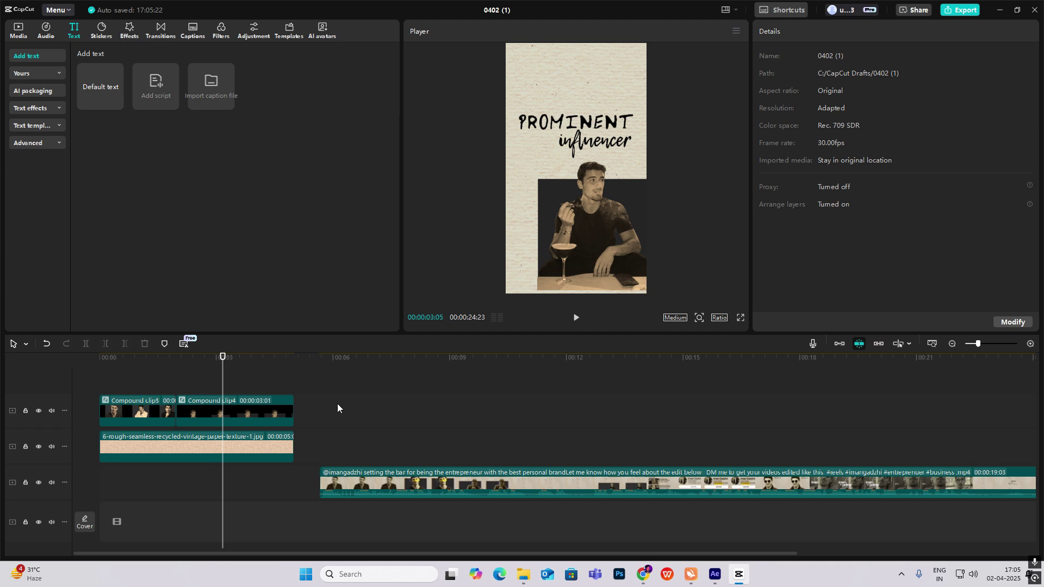
pyautogui.moveTo(222, 389); pyautogui.dragTo(76, 381)
pyautogui.press('space')
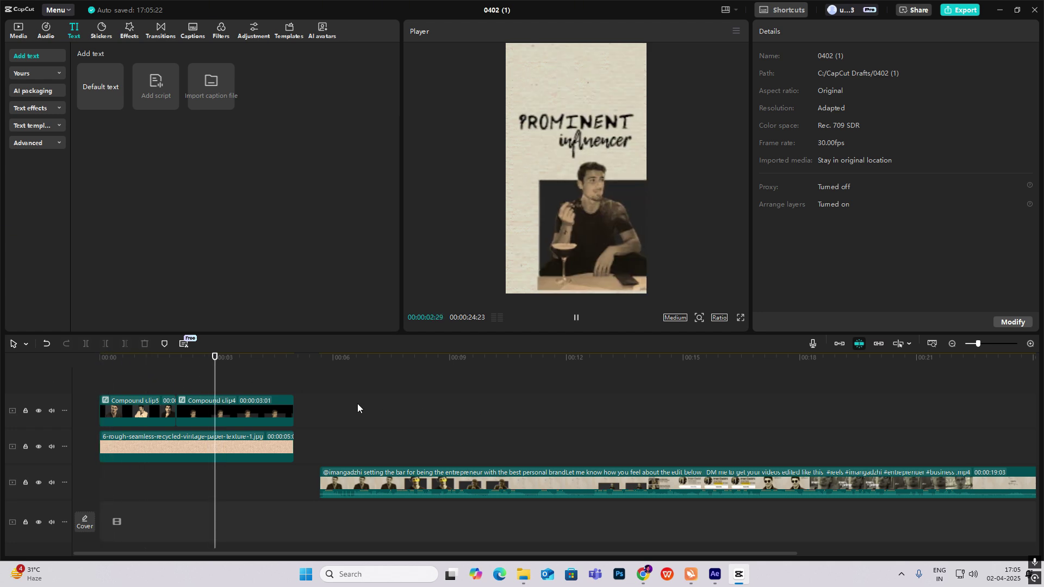
pyautogui.press('space')
# - Search the video effects for blur and add a Blur effect on its own track above the second compound clip
pyautogui.moveTo(429, 432); pyautogui.dragTo(177, 410)
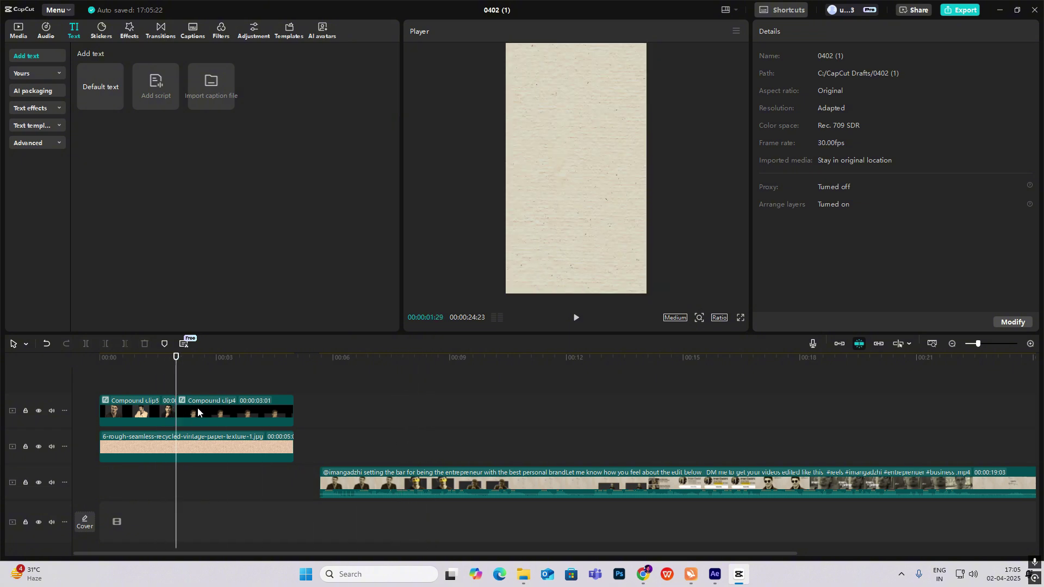
pyautogui.click(197, 408)
pyautogui.click(130, 31)
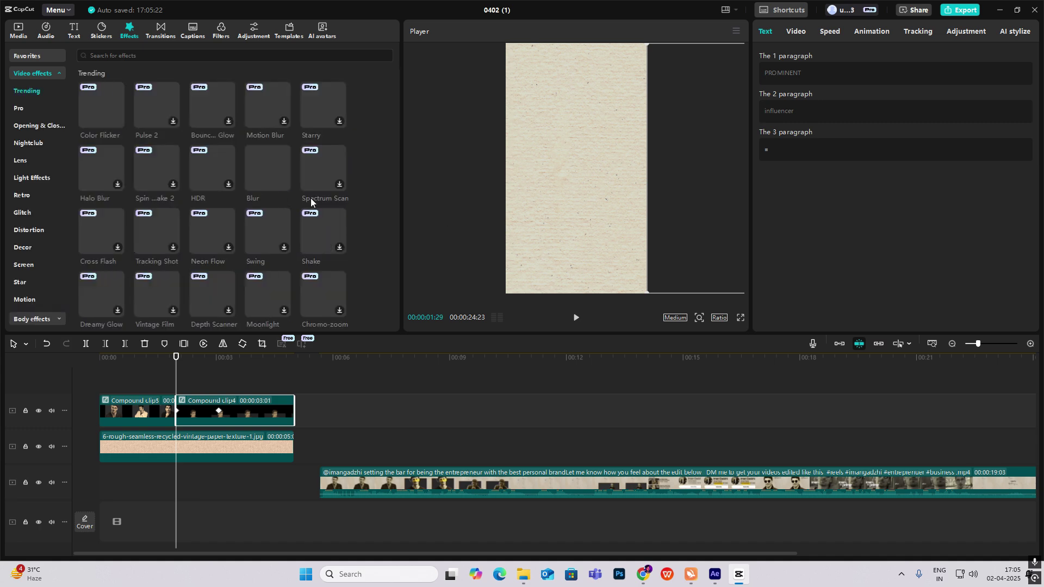
pyautogui.moveTo(101, 108); pyautogui.dragTo(185, 412)
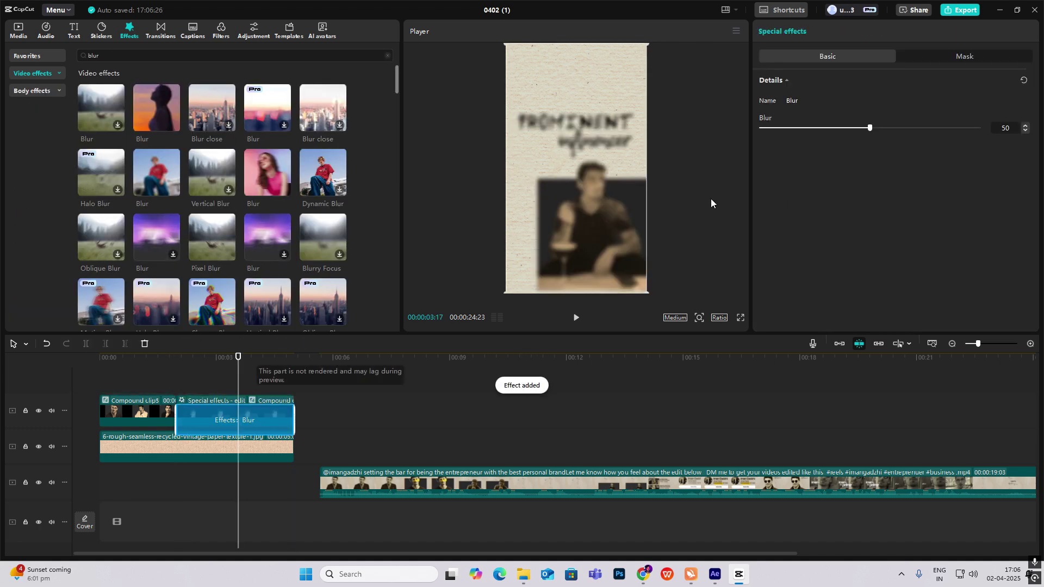
pyautogui.hotkey('ctrl', 'z')
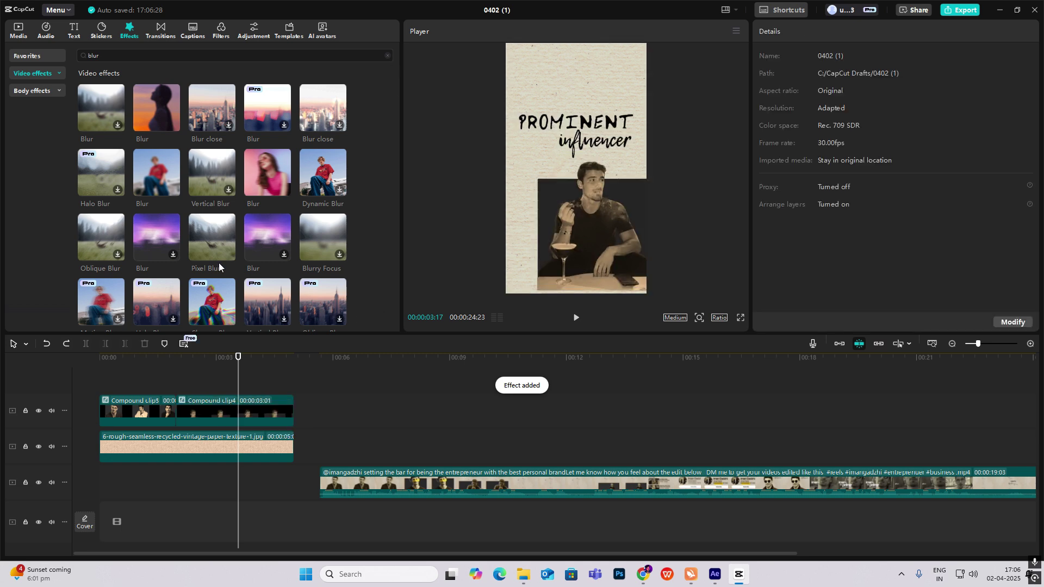
pyautogui.moveTo(159, 191); pyautogui.dragTo(176, 381)
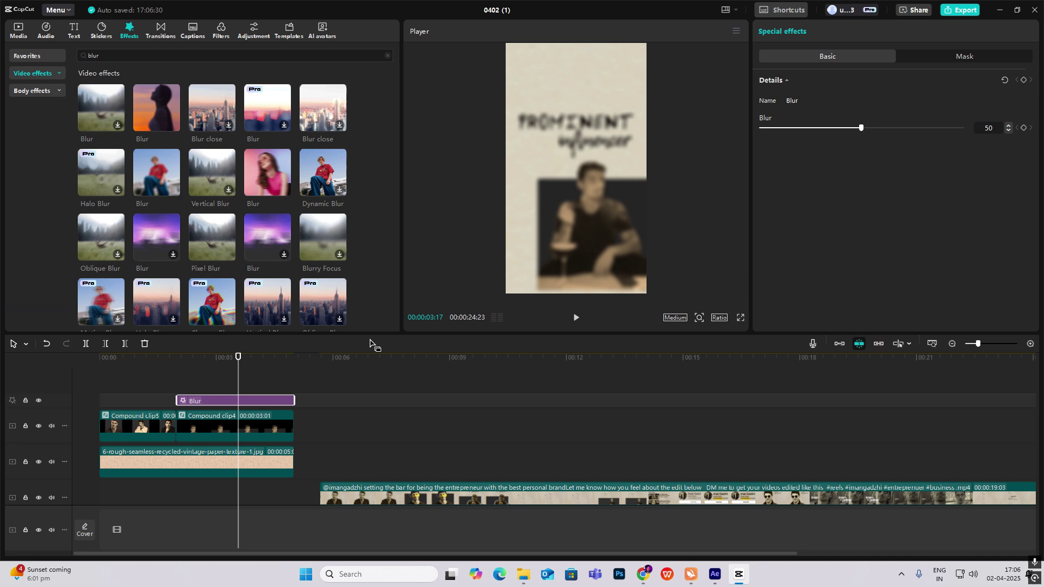
# - Keyframe the Blur effect at 50 at 00:00:02:05 and at 0 at 00:00:02:22
pyautogui.click(179, 383)
pyautogui.click(202, 403)
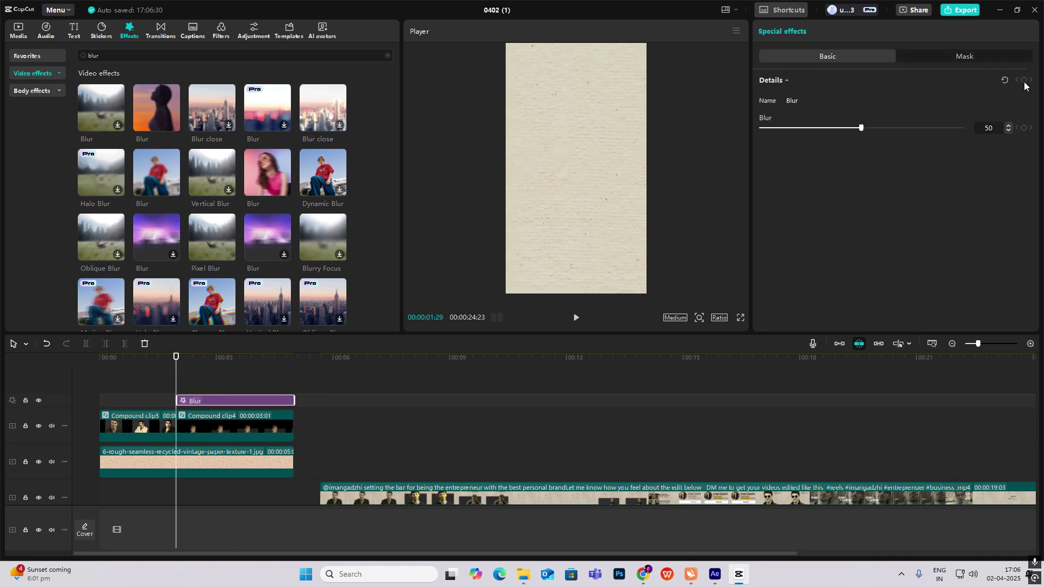
pyautogui.click(184, 387)
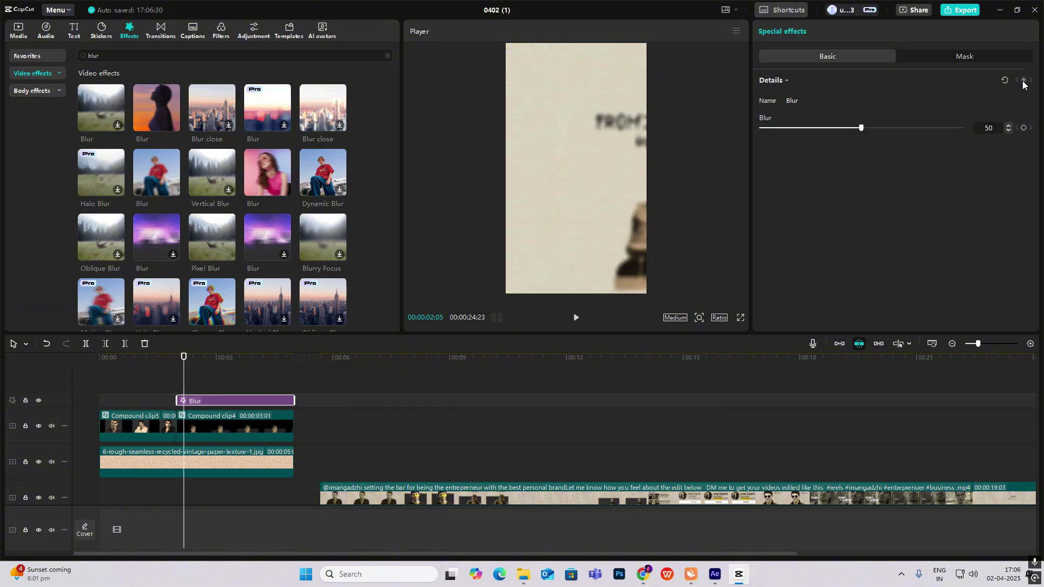
pyautogui.moveTo(185, 381); pyautogui.dragTo(206, 381)
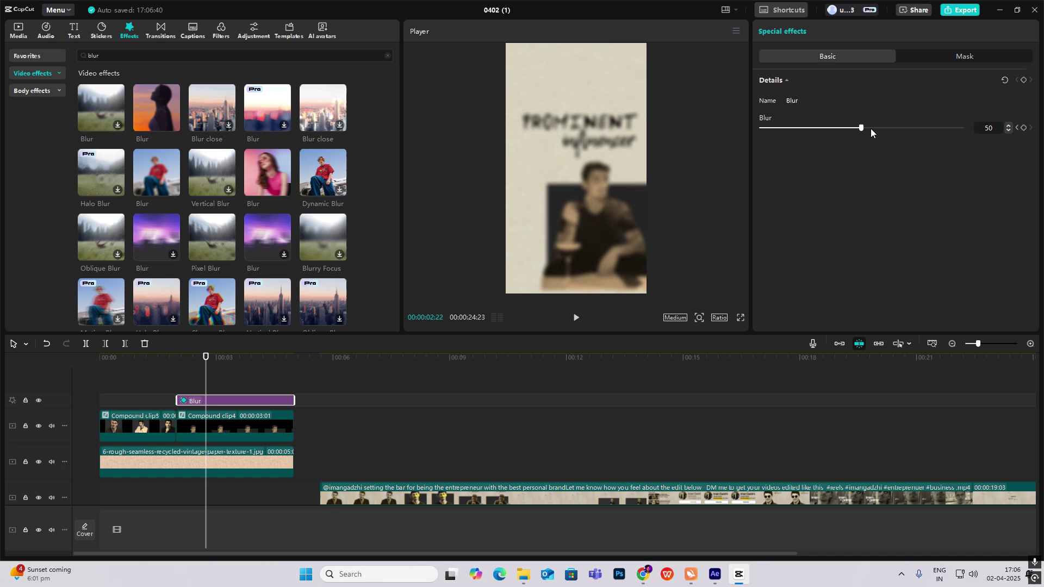
pyautogui.moveTo(861, 127); pyautogui.dragTo(761, 128)
pyautogui.moveTo(206, 390)
pyautogui.mouseDown()
pyautogui.moveTo(175, 390)
pyautogui.moveTo(214, 390)
pyautogui.mouseUp()
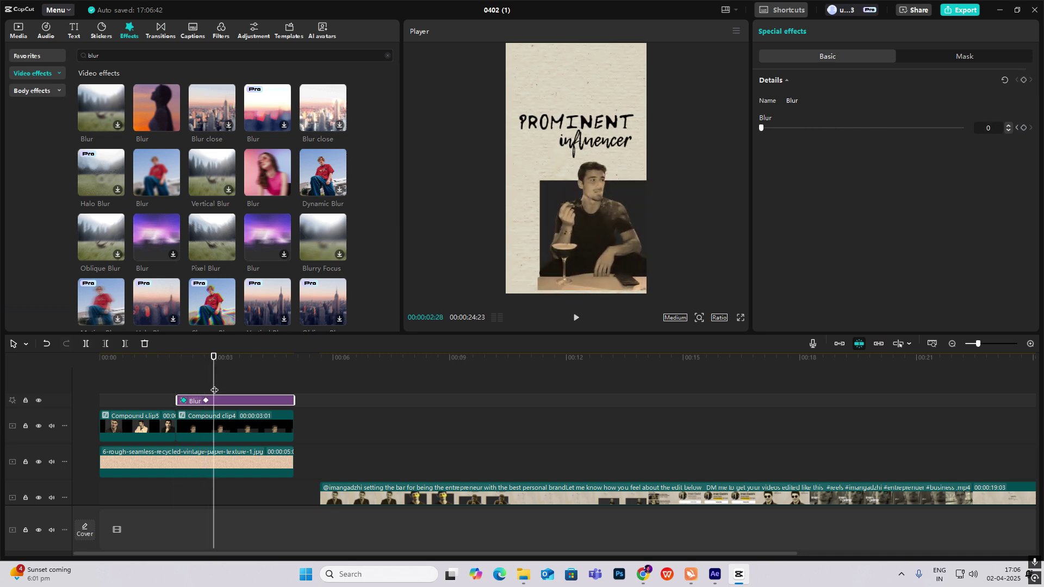
# - Apply the Cubic Out preset curve to the Blur keyframes and play back the sequence
pyautogui.click(229, 399)
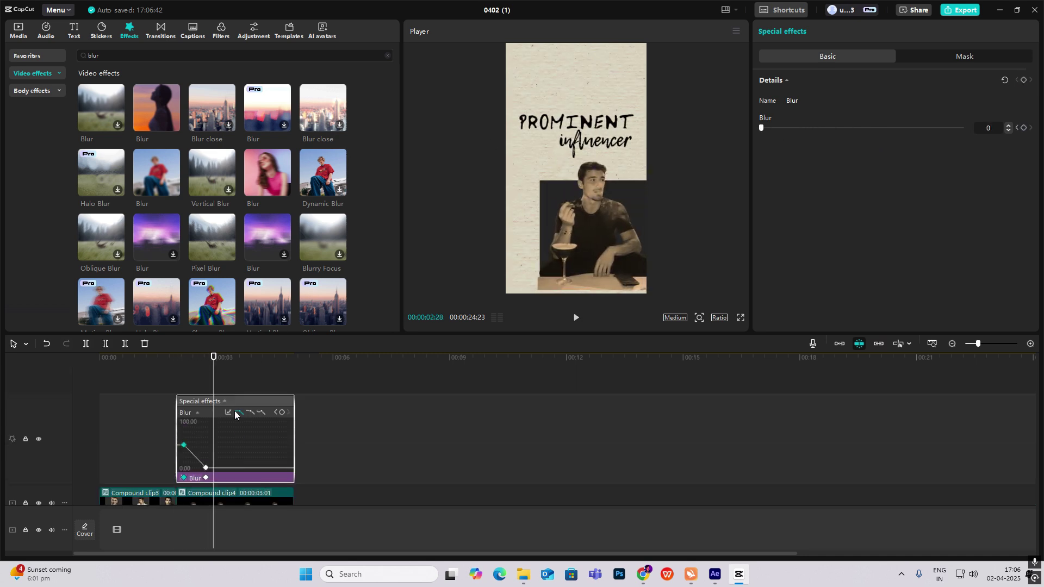
pyautogui.click(227, 413)
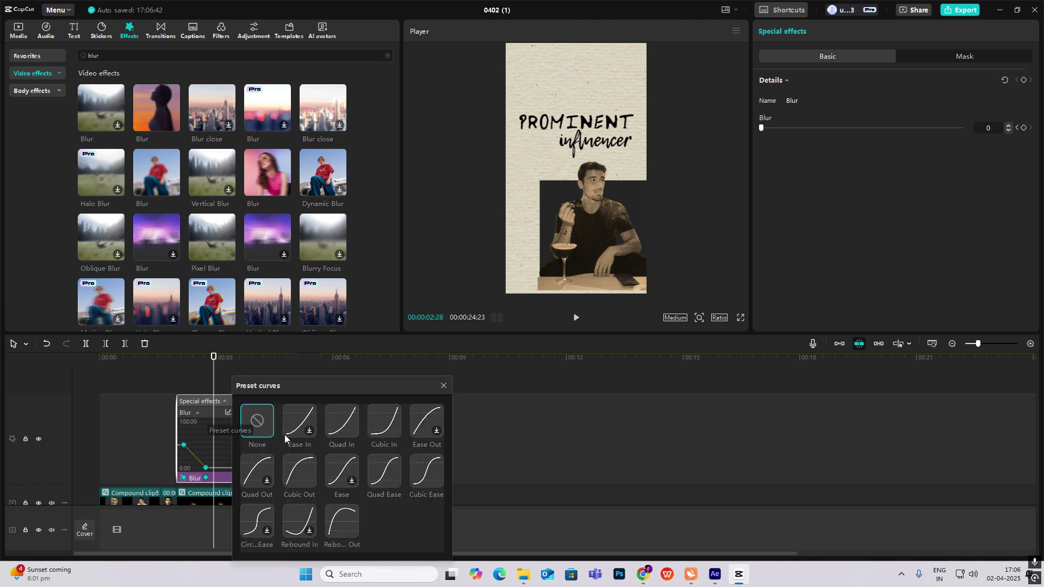
pyautogui.click(301, 472)
pyautogui.click(444, 386)
pyautogui.click(224, 401)
pyautogui.click(172, 386)
pyautogui.press('space')
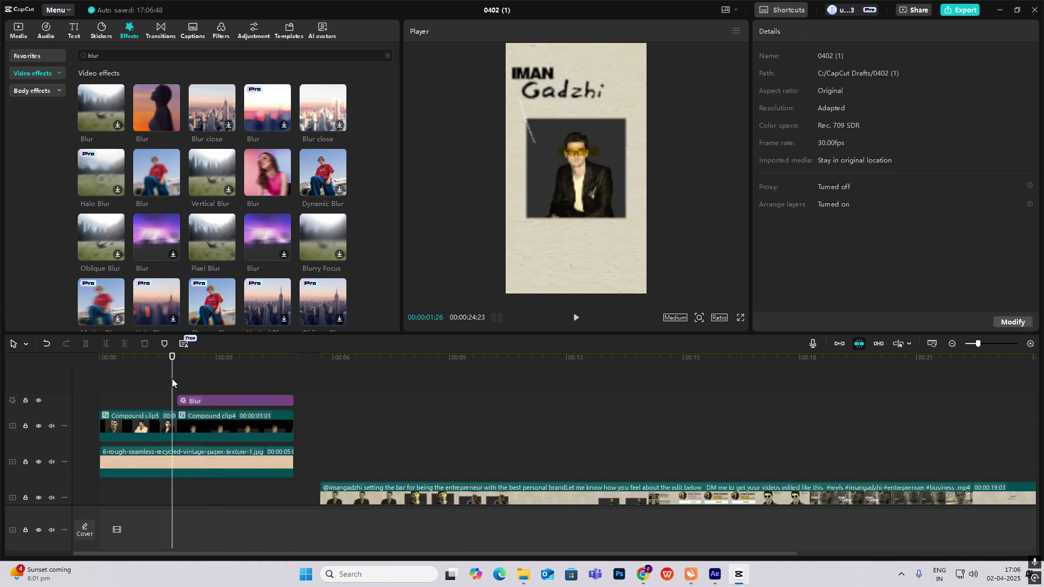
pyautogui.click(529, 446)
pyautogui.moveTo(529, 446); pyautogui.dragTo(81, 405)
pyautogui.press('space')
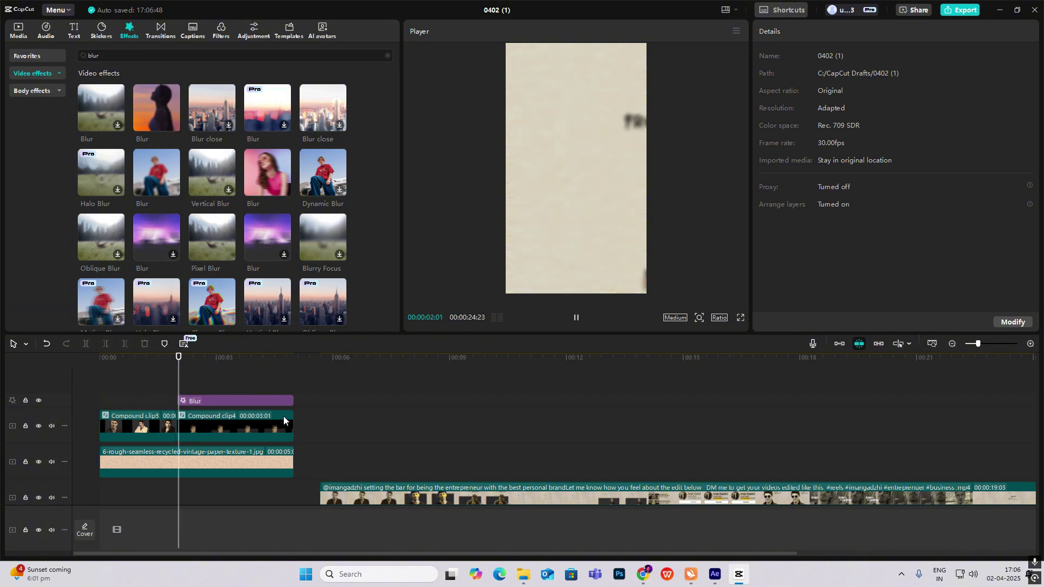
pyautogui.press('space')
# - Examine the public figure scene in the reference reel and extend the paper texture clip to about 00:00:08:09
pyautogui.click(483, 460)
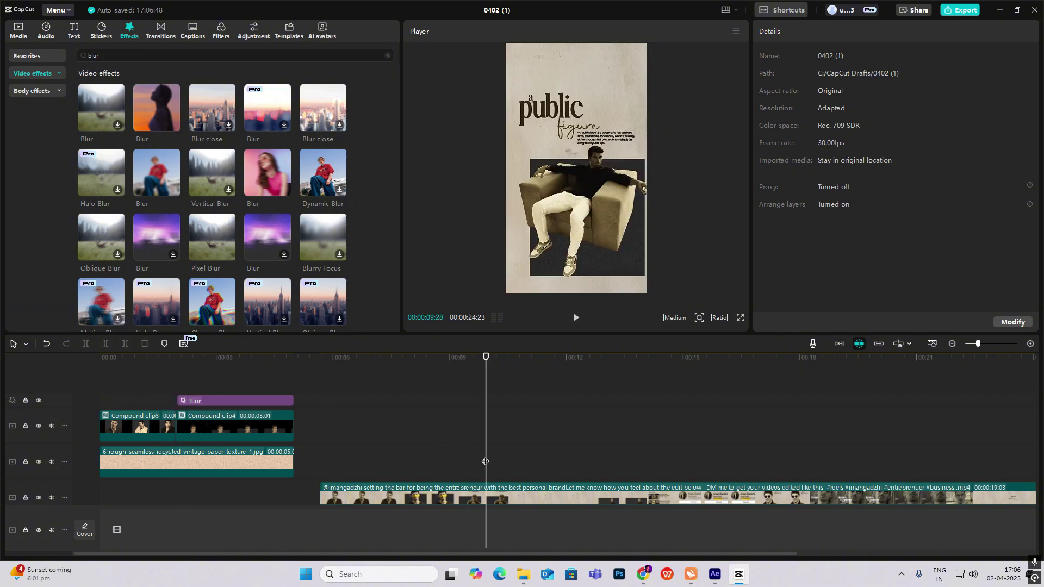
pyautogui.moveTo(485, 461); pyautogui.dragTo(472, 500)
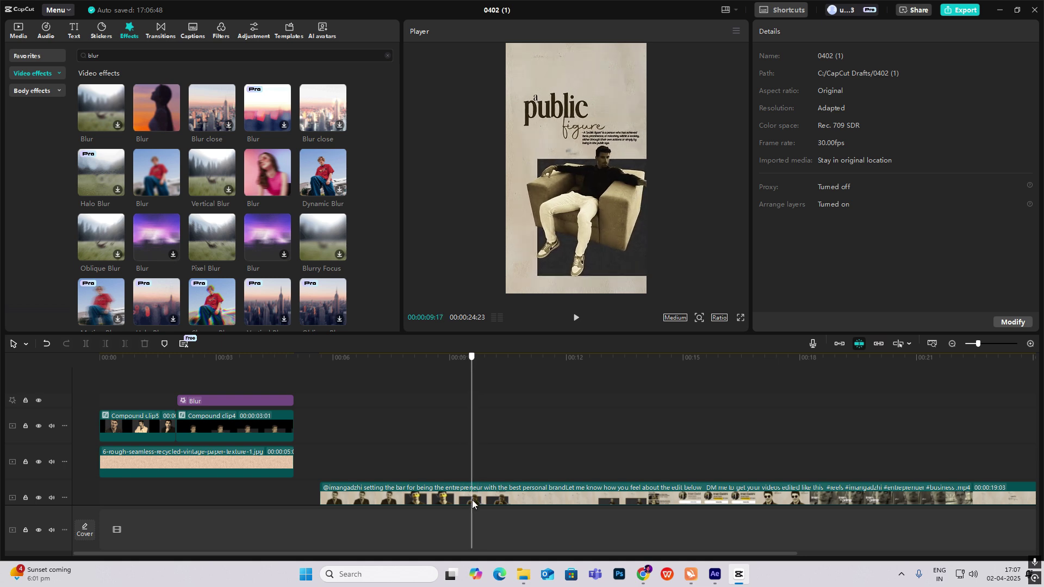
pyautogui.moveTo(470, 420); pyautogui.dragTo(525, 486)
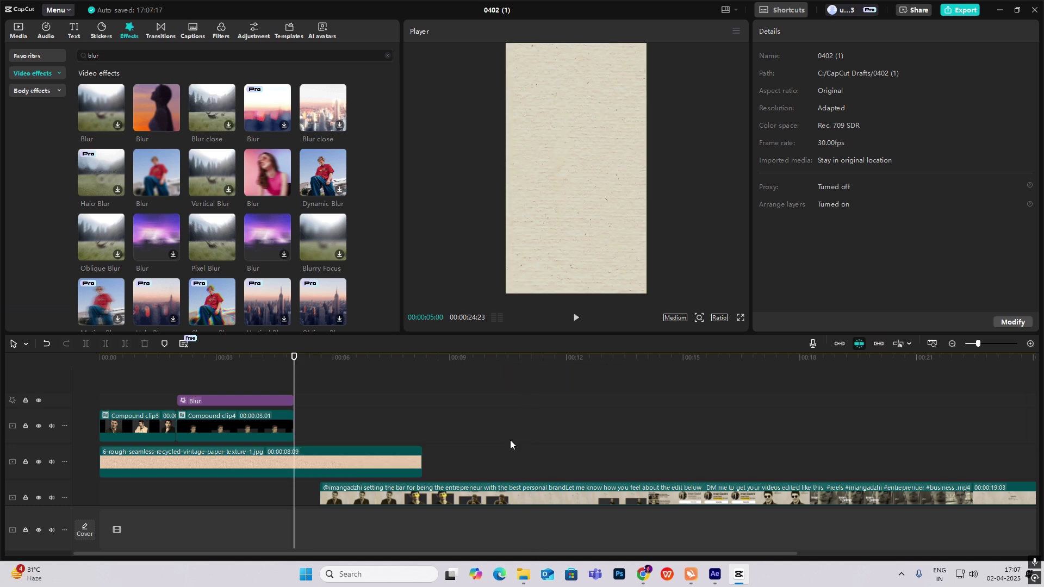
pyautogui.moveTo(510, 443); pyautogui.dragTo(306, 414)
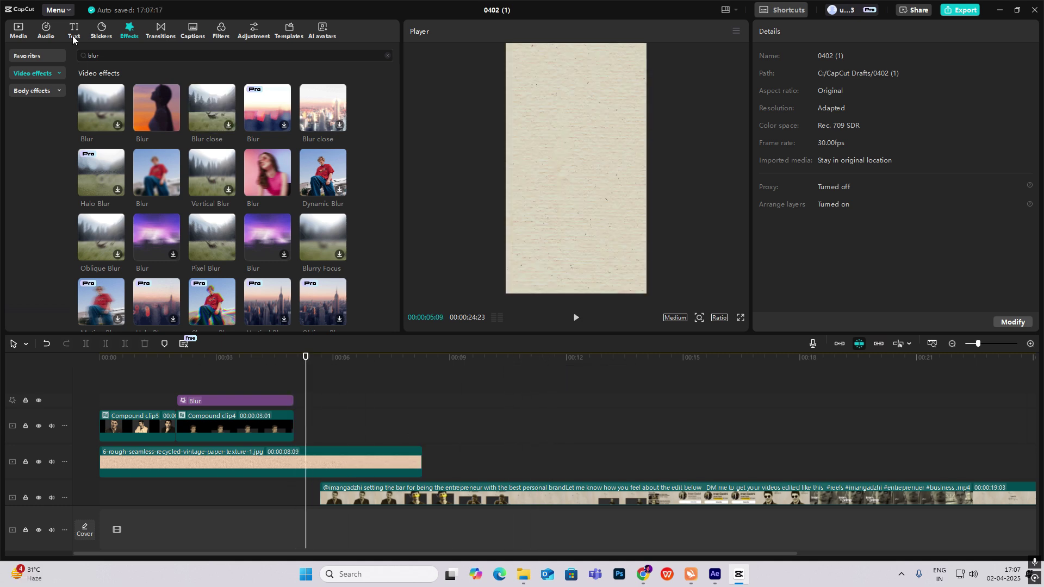
# - Add a text clip after the second compound clip reading "most" in lowercase with the LemonTuesday font, and duplicate it
pyautogui.click(73, 33)
pyautogui.moveTo(99, 80); pyautogui.dragTo(318, 421)
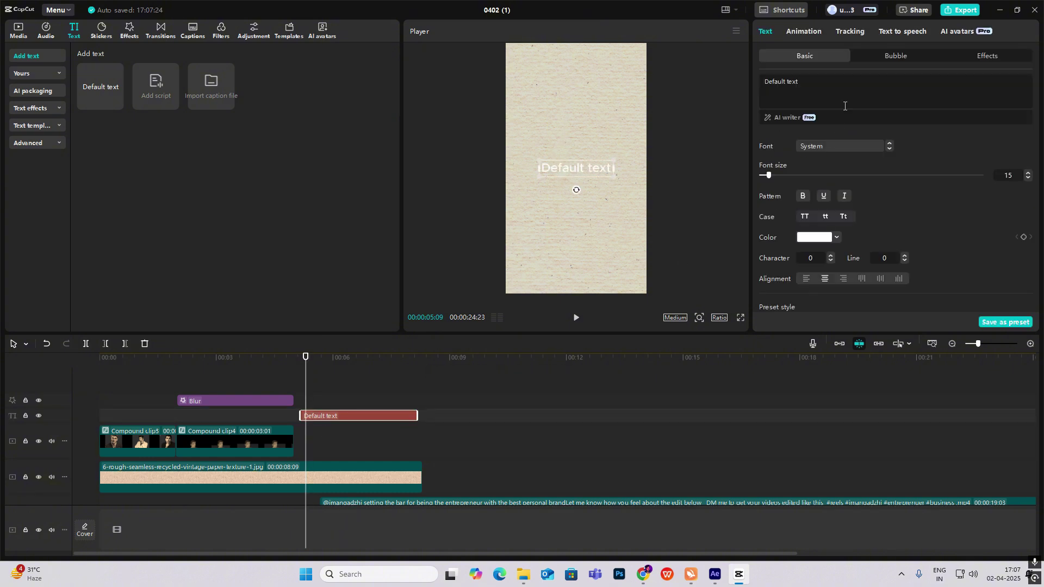
pyautogui.write('MOST')
pyautogui.click(825, 217)
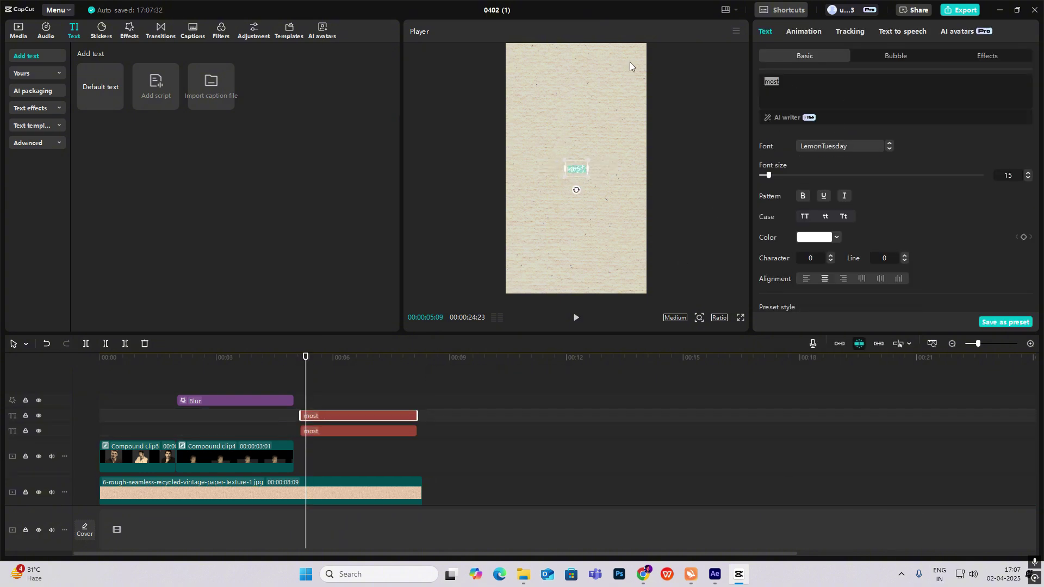
# - Make the duplicate read "IMPORTANTLY" in uppercase, colour both texts black, and arrange "most" above the enlarged "IMPORTANTLY" in the frame
pyautogui.click(805, 217)
pyautogui.click(814, 237)
pyautogui.click(764, 334)
pyautogui.click(359, 431)
pyautogui.click(814, 238)
pyautogui.click(358, 415)
pyautogui.moveTo(600, 177); pyautogui.dragTo(627, 185)
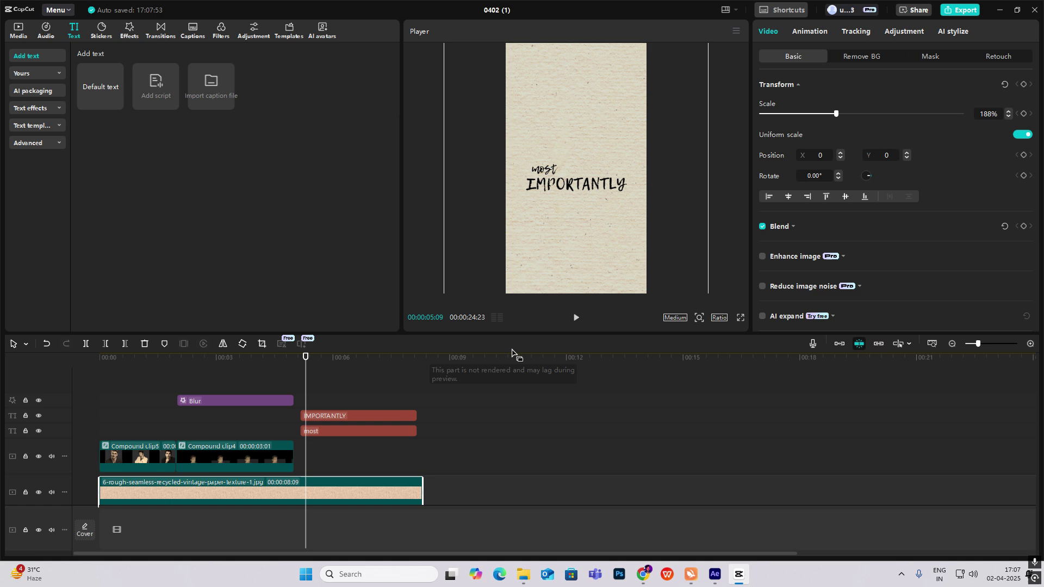
pyautogui.moveTo(288, 389); pyautogui.dragTo(327, 396)
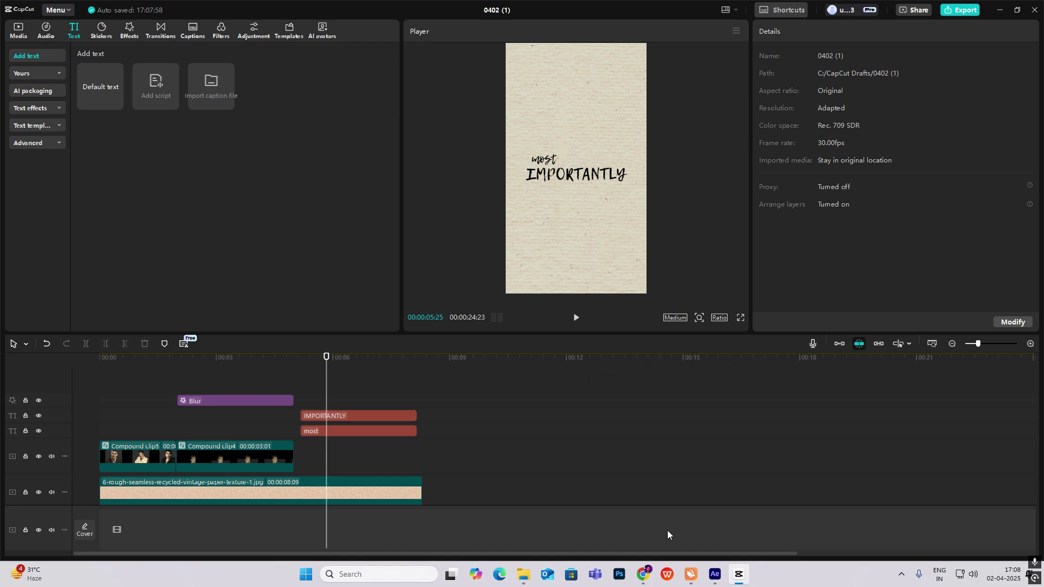
# - Switch to the browser and search Google Images for "circle mark", refining the search to "circle mark black transparent"
pyautogui.click(643, 574)
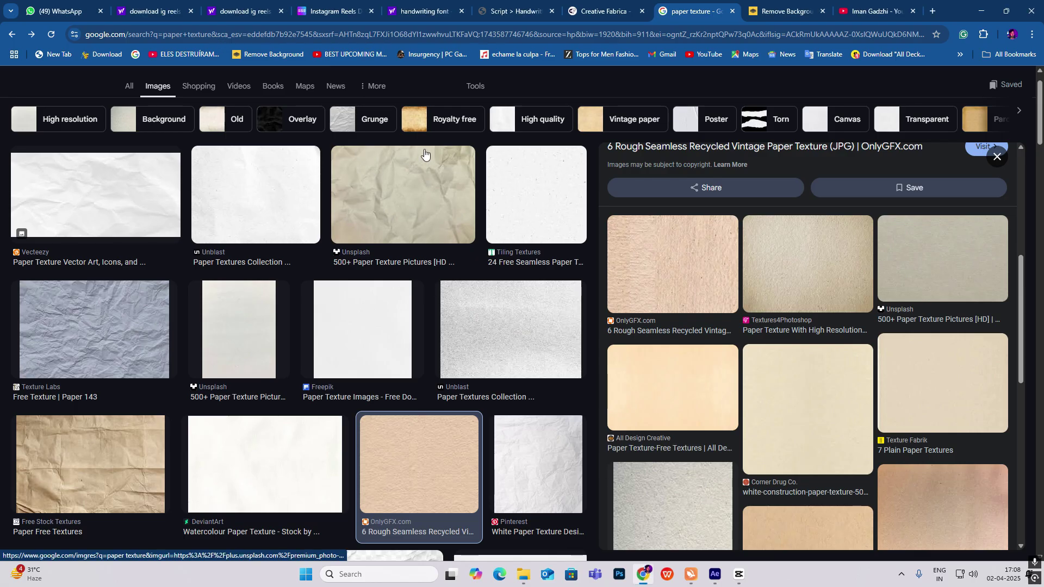
pyautogui.scroll(1, 372, 312)
pyautogui.click(479, 100)
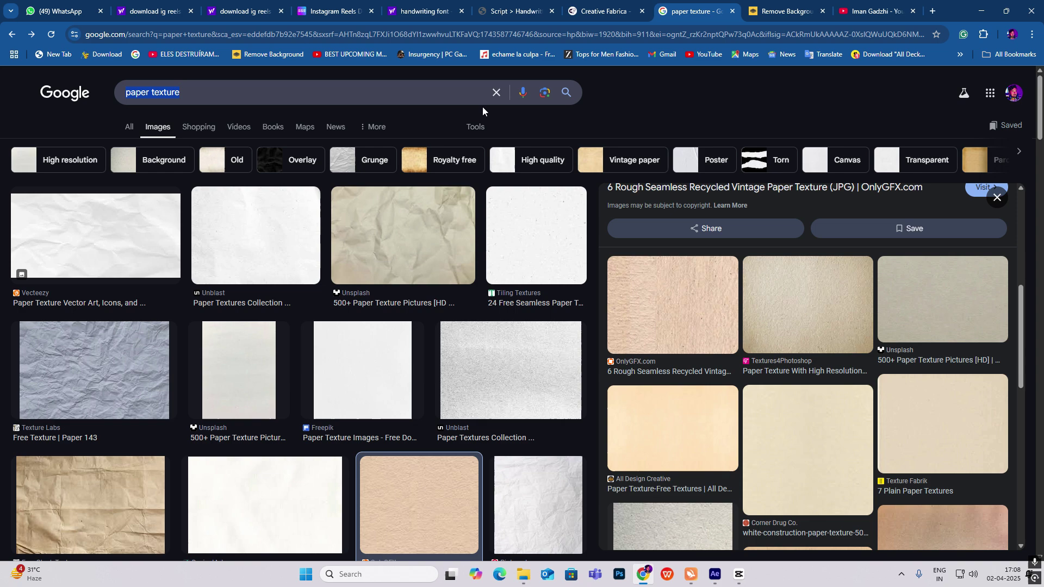
pyautogui.write('circle')
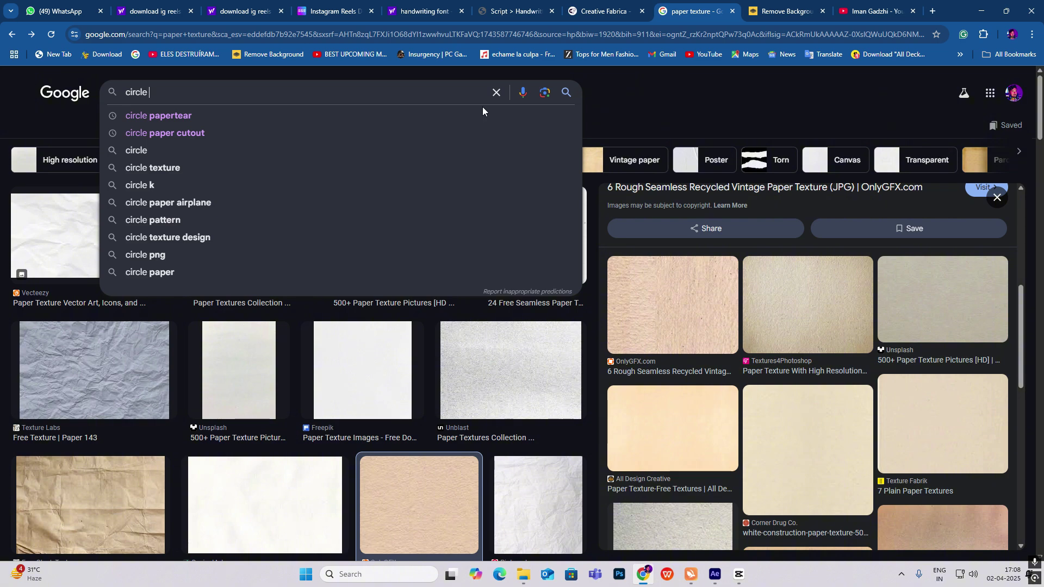
pyautogui.write(' mark')
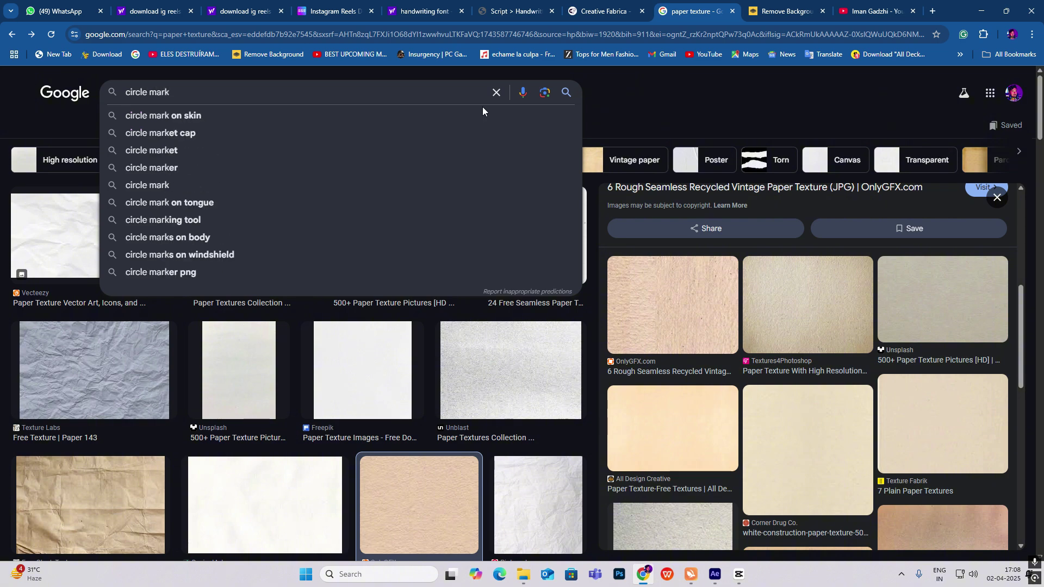
pyautogui.press('Return')
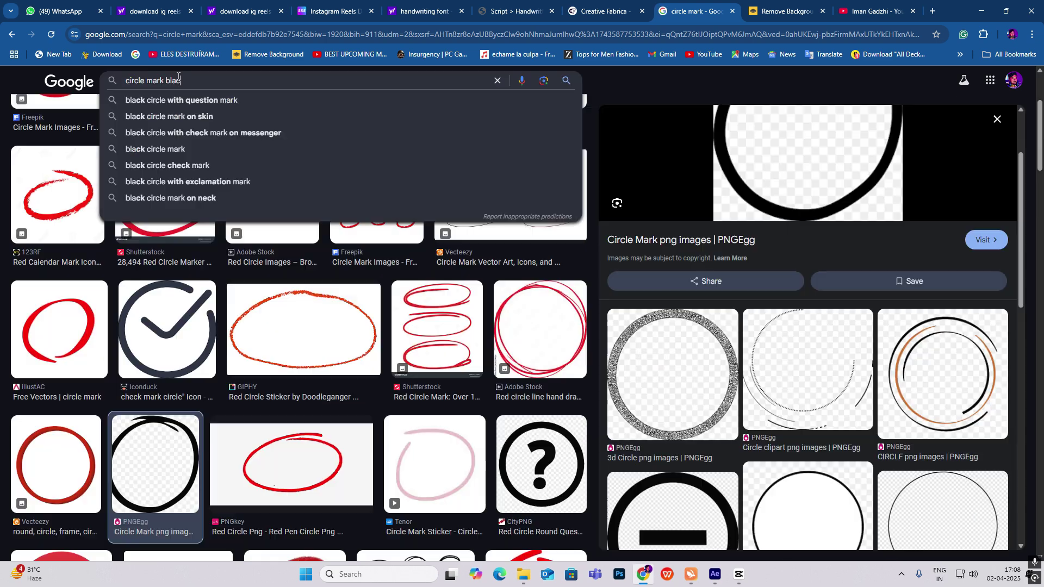
pyautogui.write('k black t')
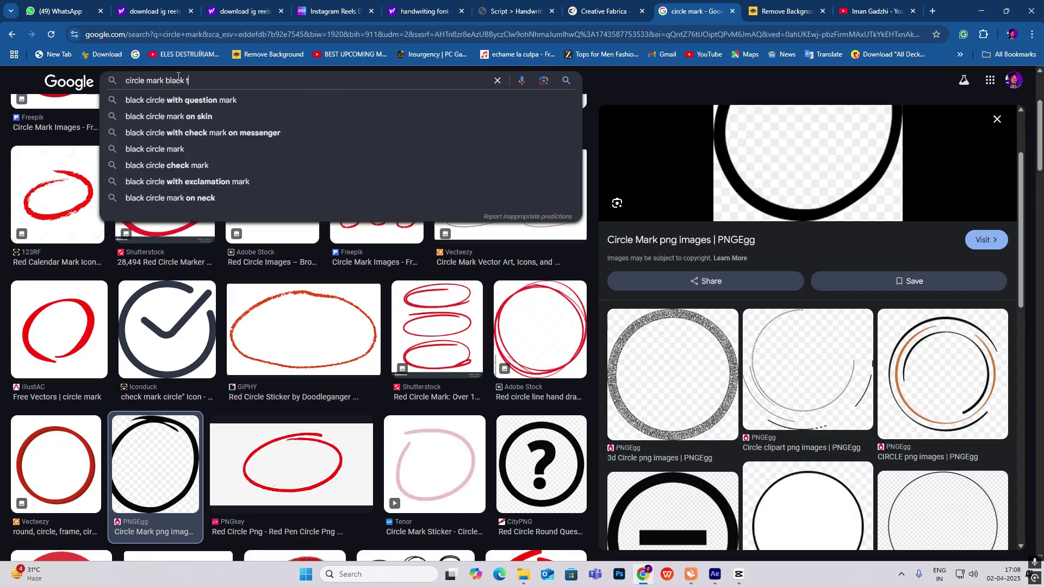
pyautogui.write('ransparent')
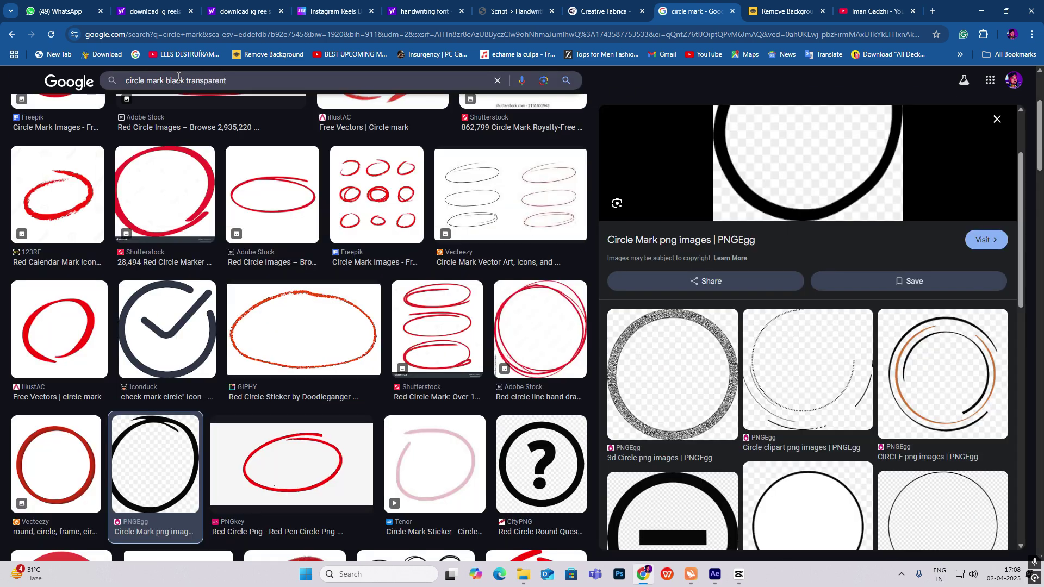
pyautogui.press('Return')
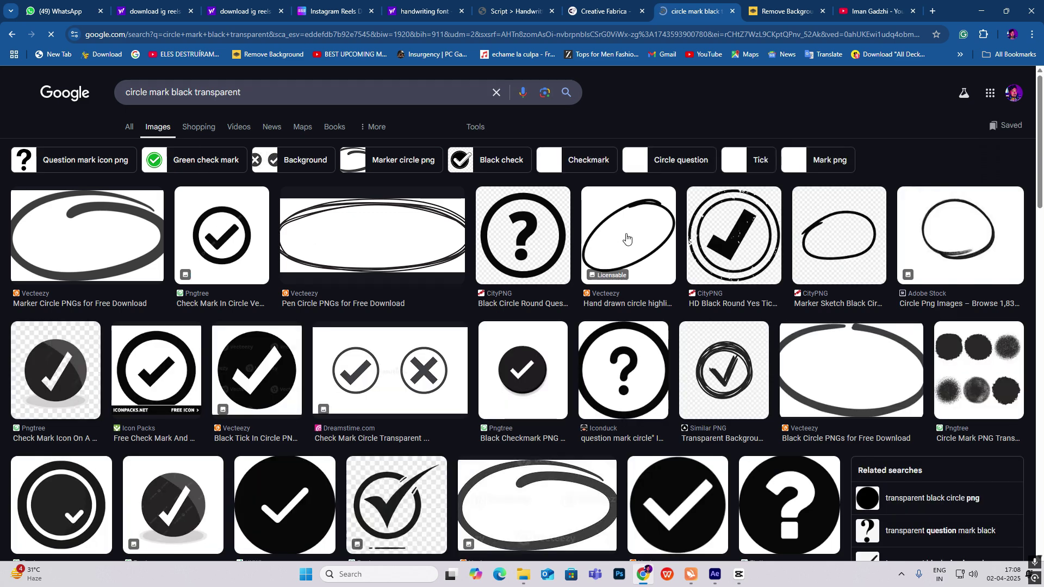
# - Open the Vecteezy pen circle result and save its transparent PNG image to the computer
pyautogui.click(403, 240)
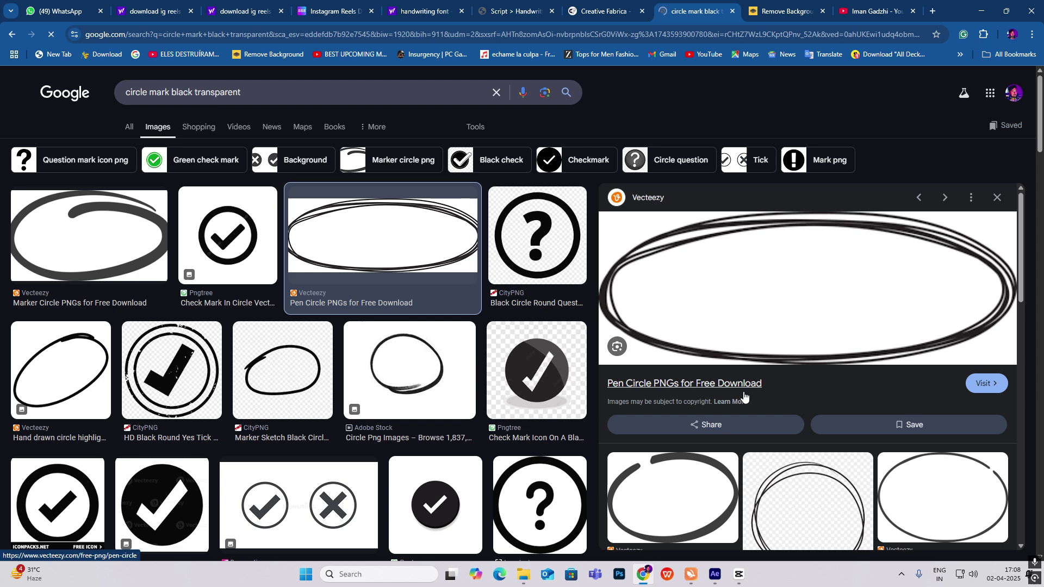
pyautogui.rightClick(711, 298)
pyautogui.click(763, 461)
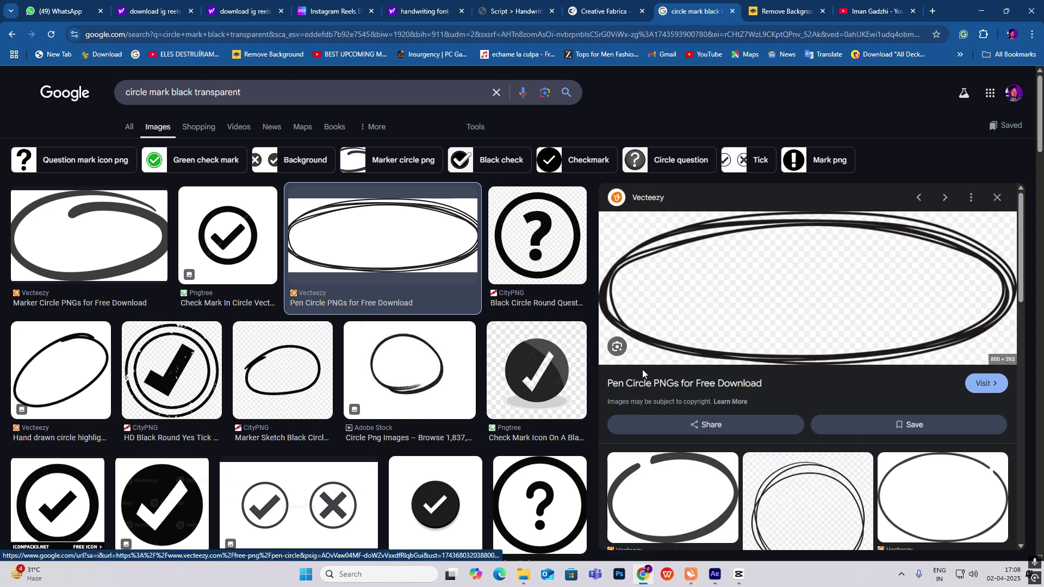
pyautogui.click(652, 432)
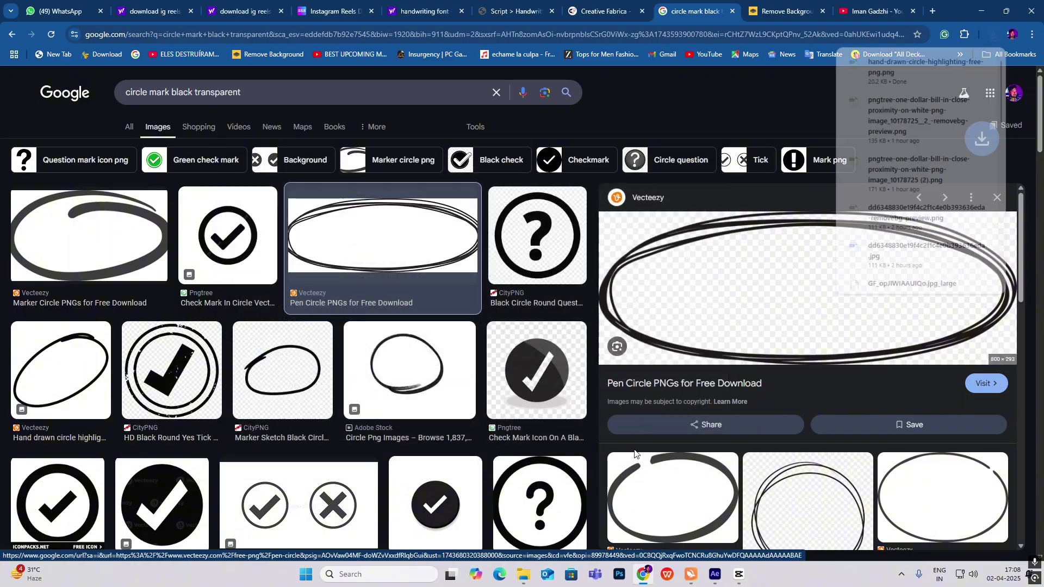
# - Return to CapCut, import the hand-drawn circle PNG from Downloads, and place it on the topmost track at the start of the texts
pyautogui.click(737, 576)
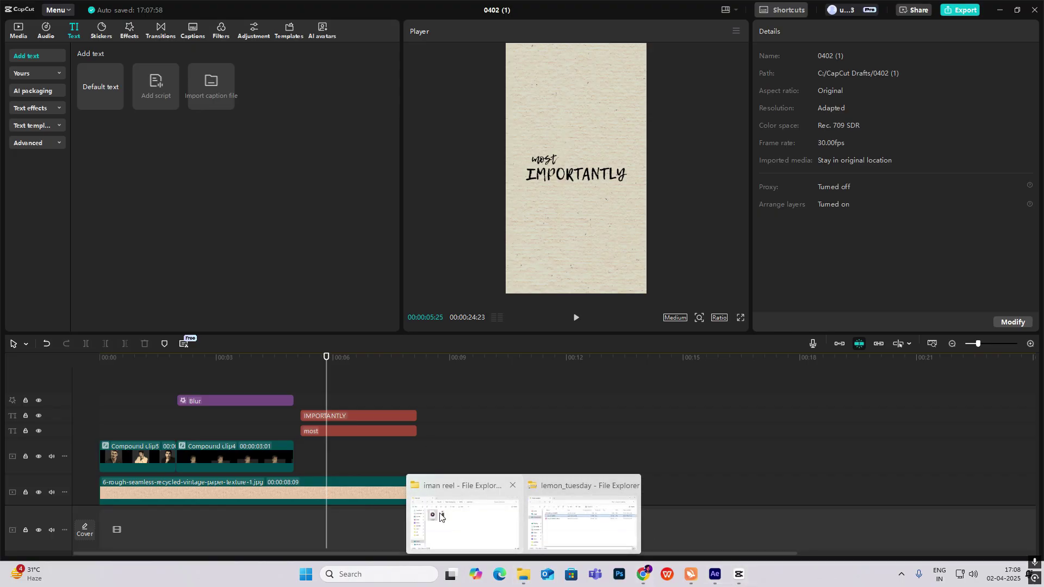
pyautogui.click(463, 514)
pyautogui.click(380, 203)
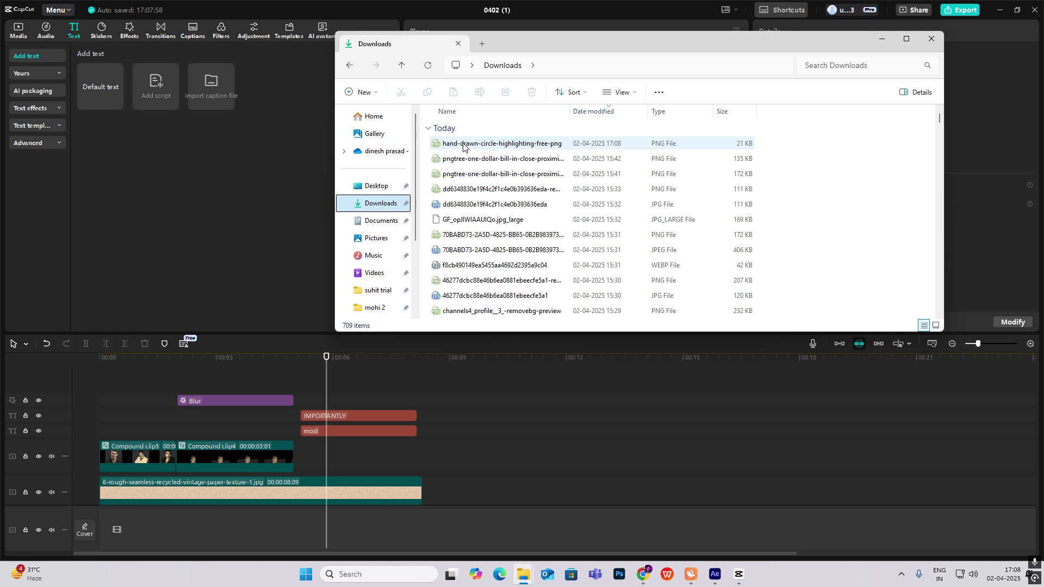
pyautogui.moveTo(456, 145); pyautogui.dragTo(348, 528)
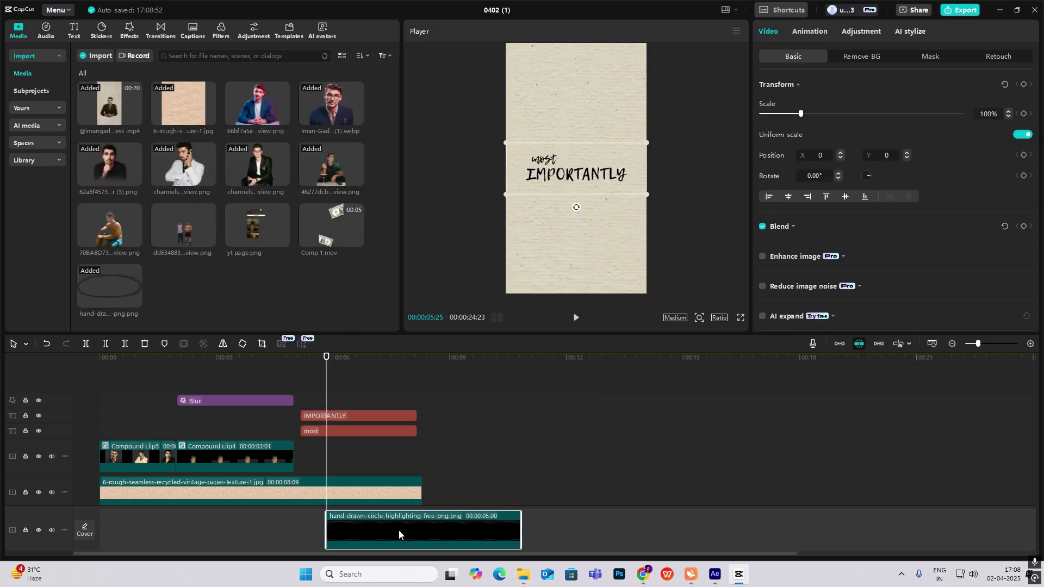
pyautogui.moveTo(132, 286)
pyautogui.mouseDown()
pyautogui.moveTo(283, 309)
pyautogui.moveTo(314, 396)
pyautogui.moveTo(227, 403)
pyautogui.mouseUp()
pyautogui.moveTo(348, 529); pyautogui.dragTo(344, 397)
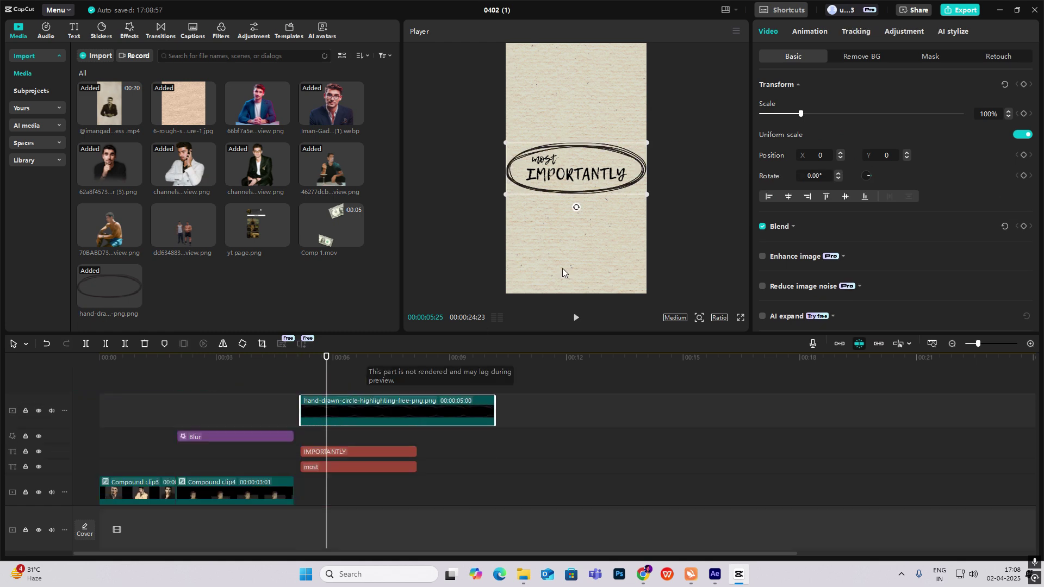
# - Scale down the hand-drawn circle and position it around the word "most"
pyautogui.moveTo(647, 193); pyautogui.dragTo(609, 180)
pyautogui.moveTo(577, 173); pyautogui.dragTo(548, 162)
pyautogui.press('Up')
# - Apply the Fade In animation to the hand-drawn circle clip and play back the text scene
pyautogui.click(814, 31)
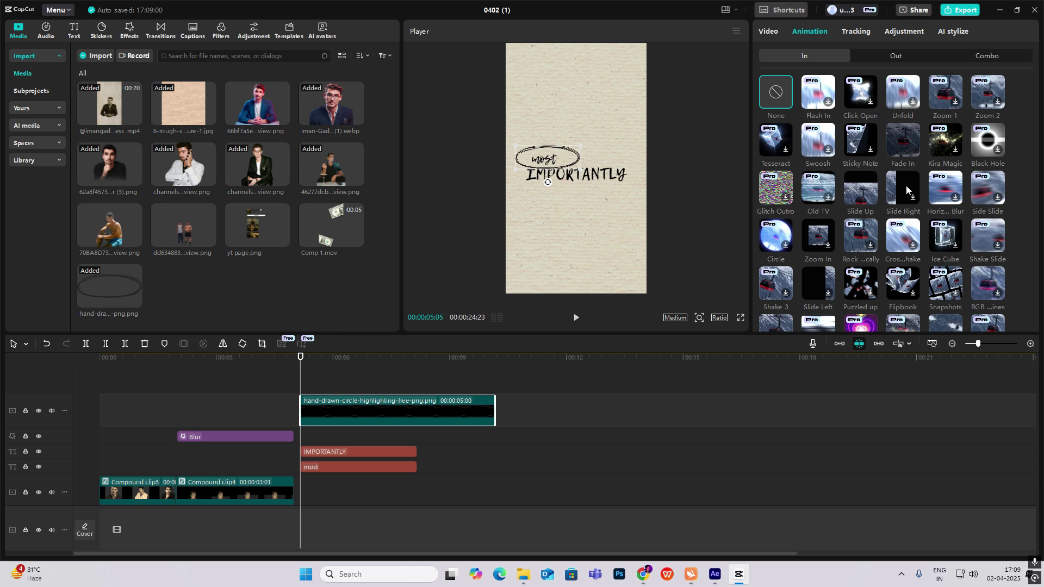
pyautogui.click(898, 147)
pyautogui.click(299, 390)
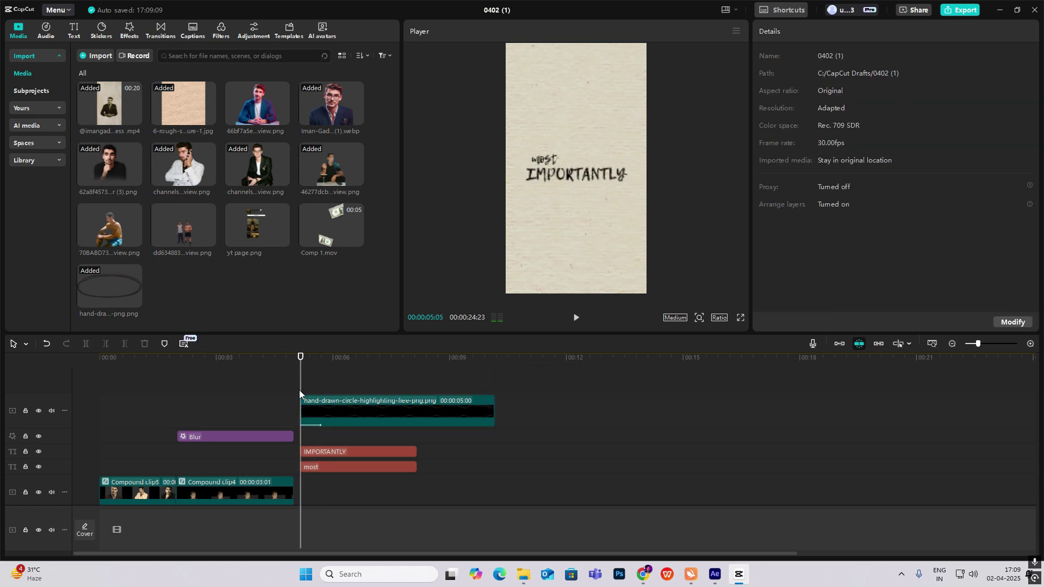
pyautogui.press('space')
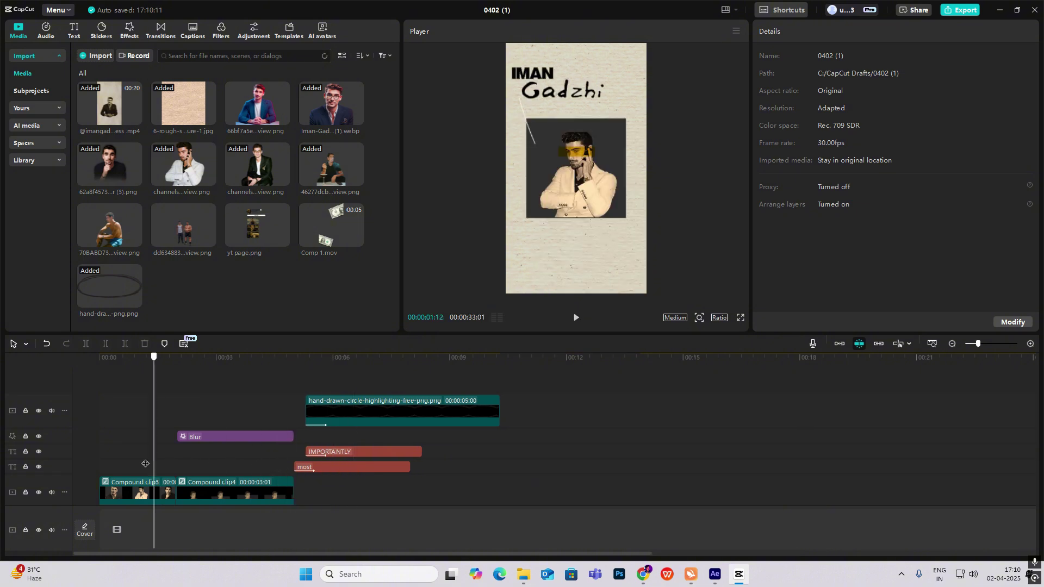
# - Examine the "most importantly", entrepreneur and YouTube channel scenes in the reference reel
pyautogui.moveTo(145, 463); pyautogui.dragTo(356, 490)
pyautogui.scroll(-3, 805, 443)
pyautogui.click(952, 344)
pyautogui.click(485, 425)
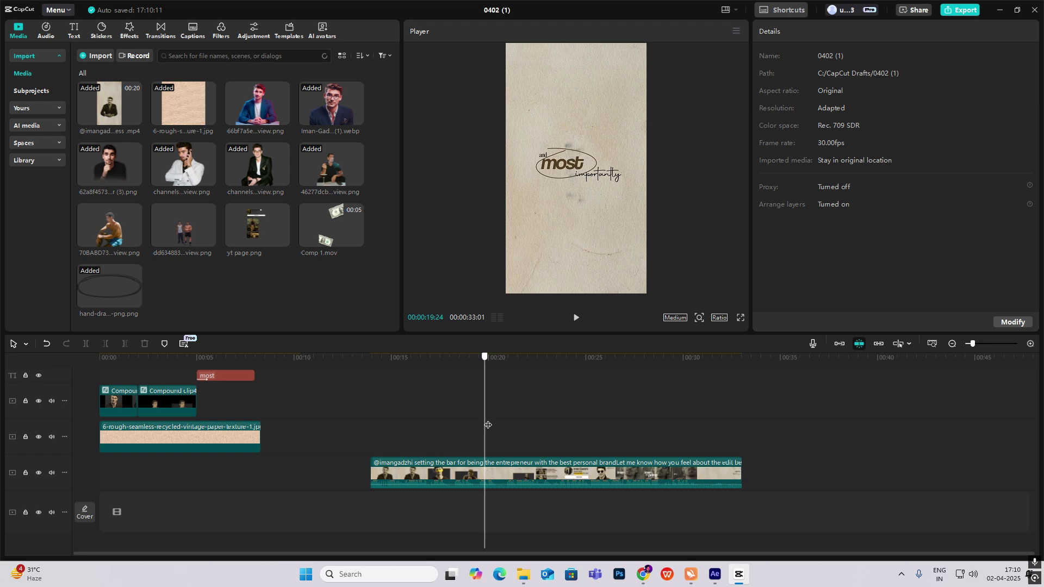
pyautogui.moveTo(485, 425); pyautogui.dragTo(505, 434)
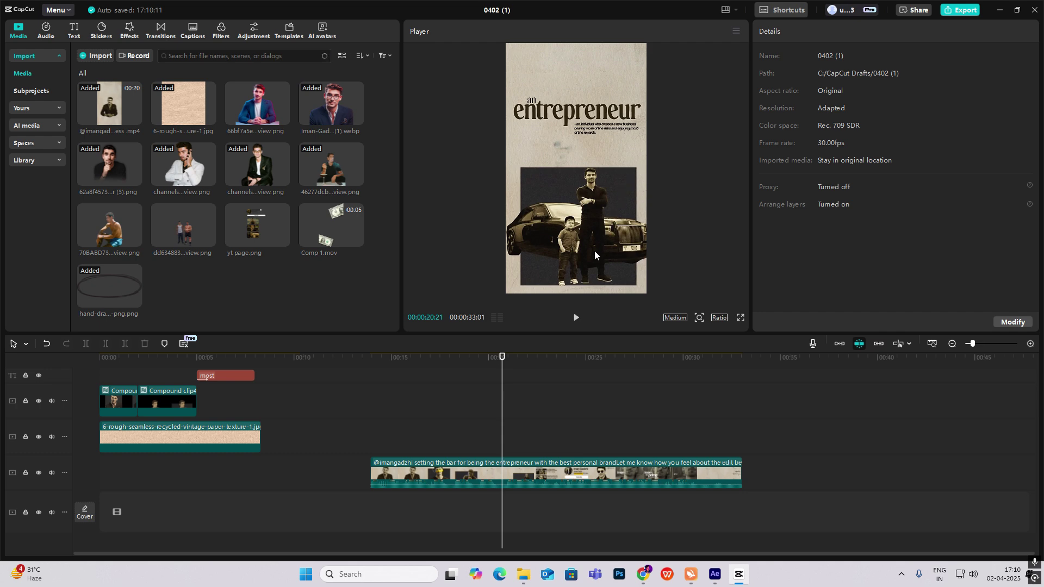
pyautogui.moveTo(505, 423)
pyautogui.mouseDown()
pyautogui.moveTo(478, 423)
pyautogui.moveTo(502, 423)
pyautogui.mouseUp()
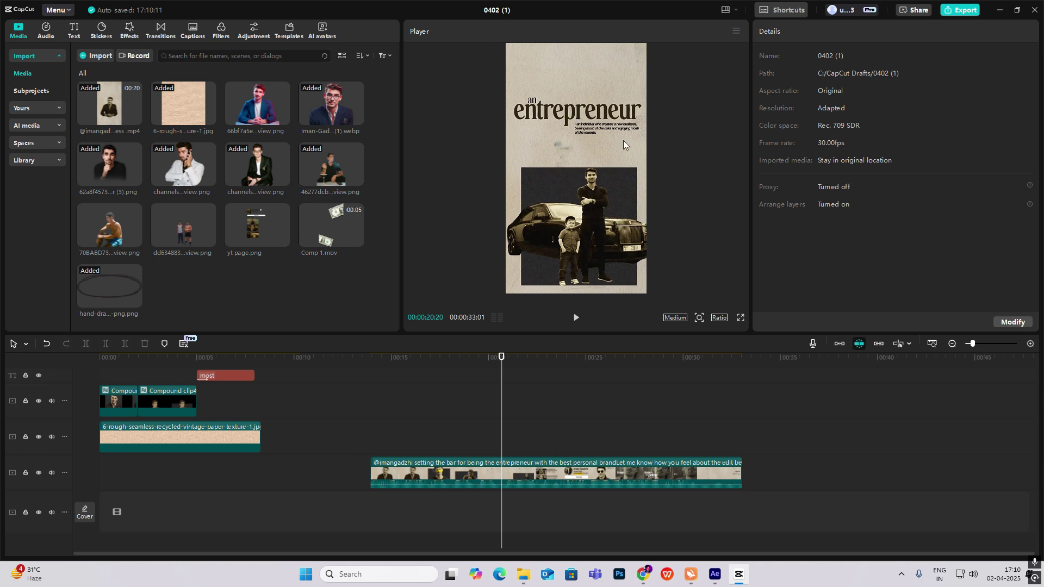
pyautogui.moveTo(501, 394); pyautogui.dragTo(529, 401)
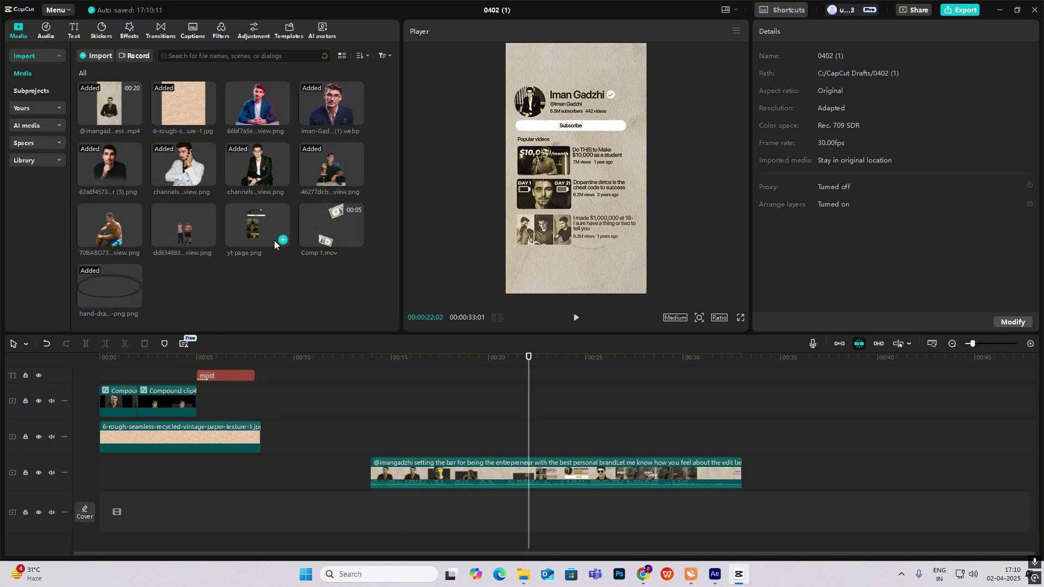
# - Add yt page.png to the compound clips' track after the "most" text and extend the paper texture clip to 00:00:13:00
pyautogui.moveTo(267, 221); pyautogui.dragTo(275, 382)
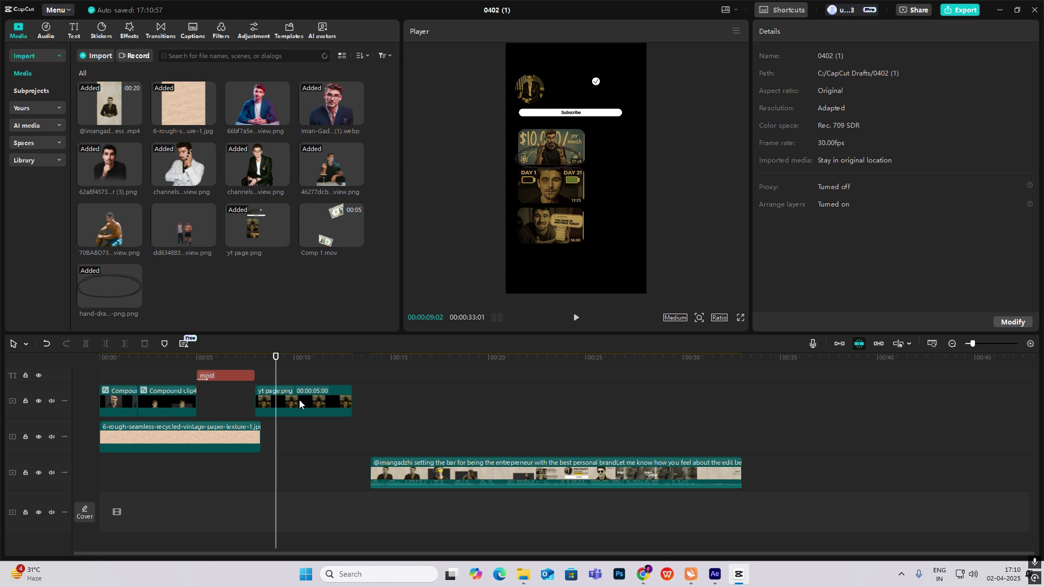
pyautogui.scroll(2, 278, 440)
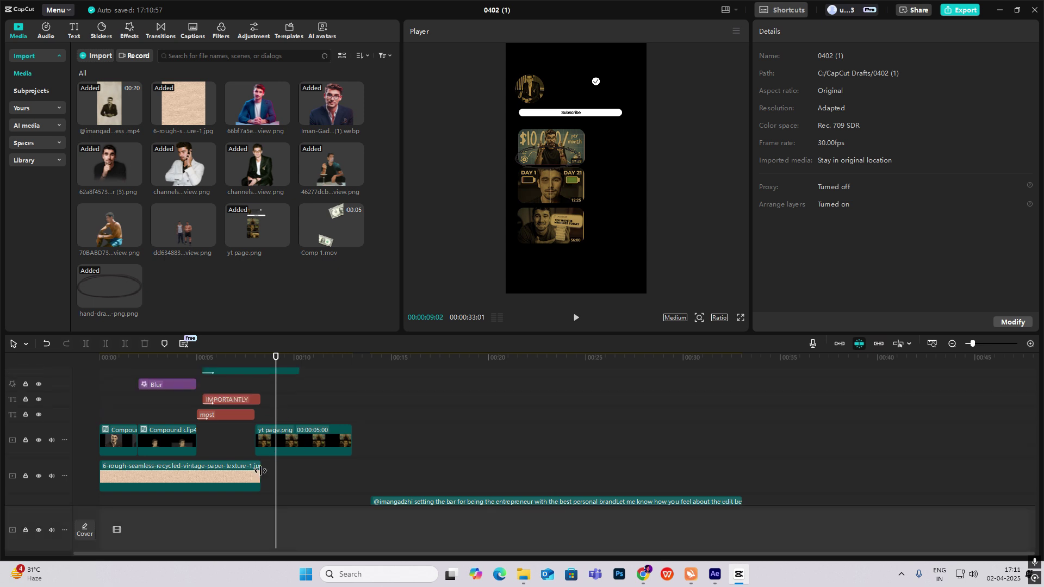
pyautogui.moveTo(259, 470); pyautogui.dragTo(353, 471)
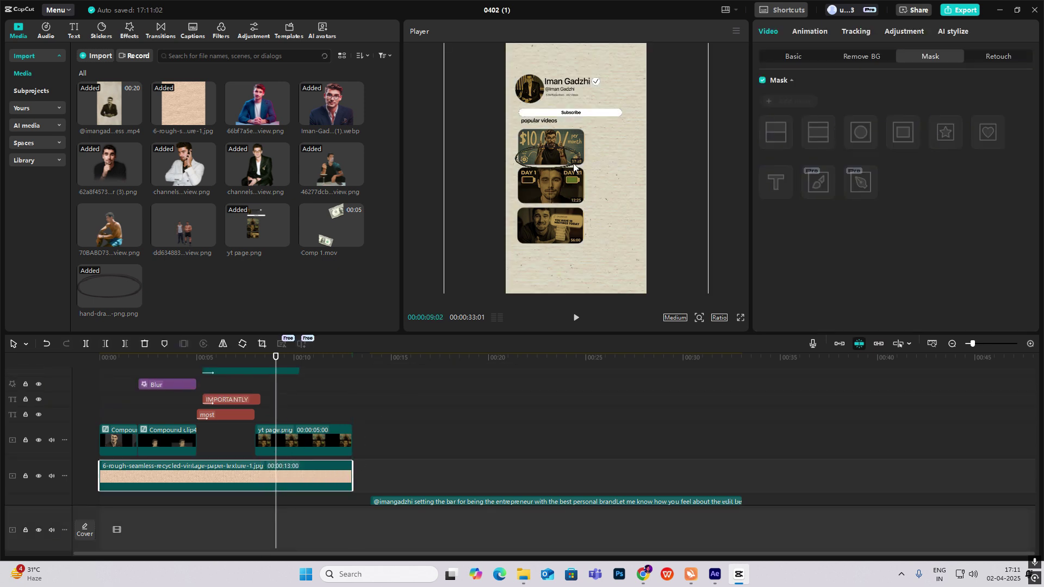
pyautogui.moveTo(550, 172); pyautogui.dragTo(556, 167)
pyautogui.hotkey('ctrl', 'z')
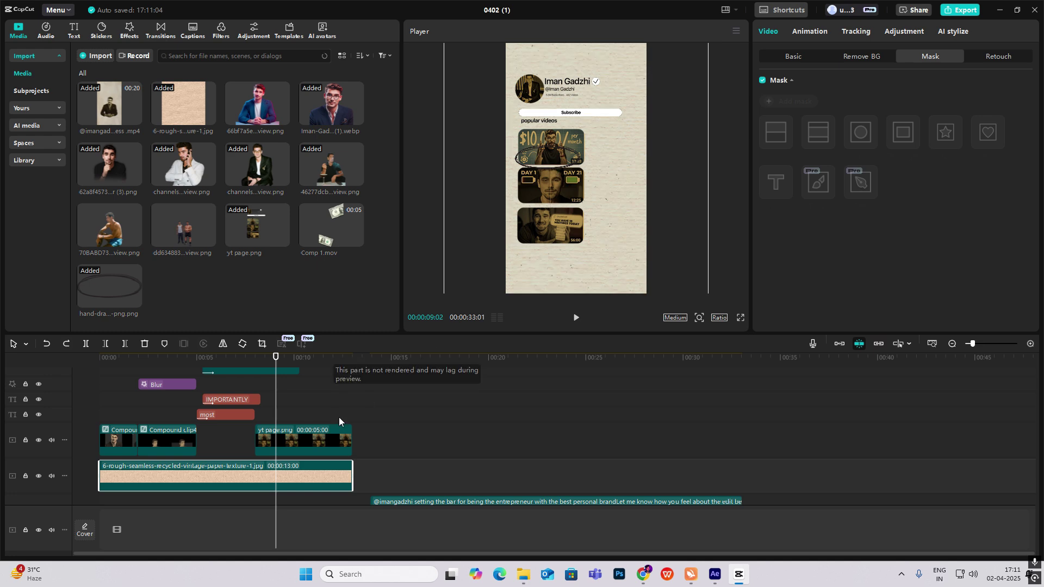
# - Split the circle and both text clips at 00:00:06:02, delete their remainders, and start the yt page clip there on its own track
pyautogui.moveTo(294, 440)
pyautogui.mouseDown()
pyautogui.moveTo(312, 366)
pyautogui.moveTo(302, 446)
pyautogui.mouseUp()
pyautogui.moveTo(204, 377)
pyautogui.mouseDown()
pyautogui.moveTo(232, 395)
pyautogui.moveTo(203, 392)
pyautogui.moveTo(217, 401)
pyautogui.moveTo(245, 486)
pyautogui.moveTo(239, 511)
pyautogui.moveTo(237, 484)
pyautogui.mouseUp()
pyautogui.hotkey('ctrl', 'b')
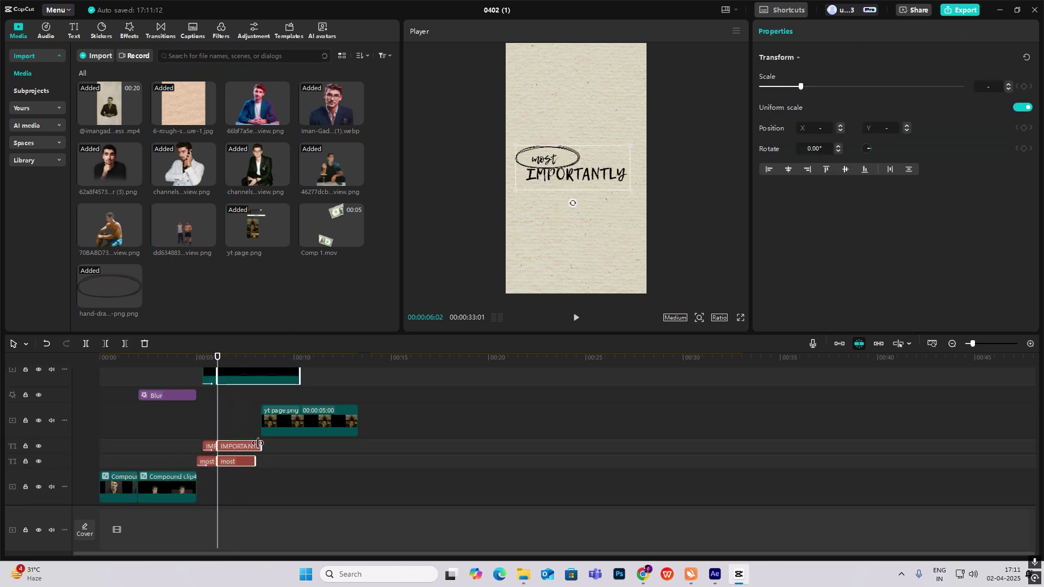
pyautogui.press('Delete')
pyautogui.moveTo(283, 416); pyautogui.dragTo(238, 416)
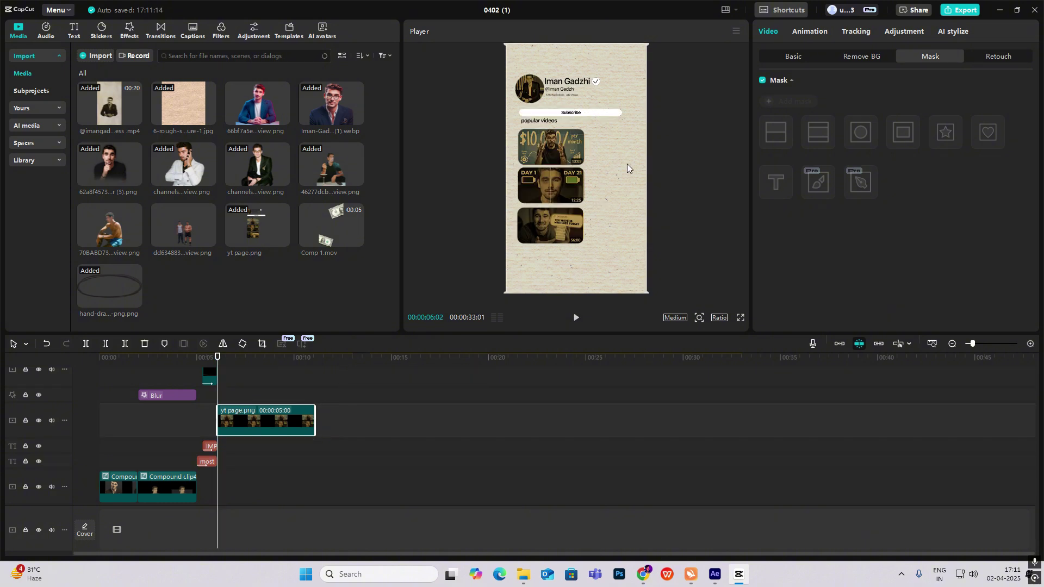
# - Apply the Slide Up entrance animation to the yt page clip
pyautogui.click(812, 34)
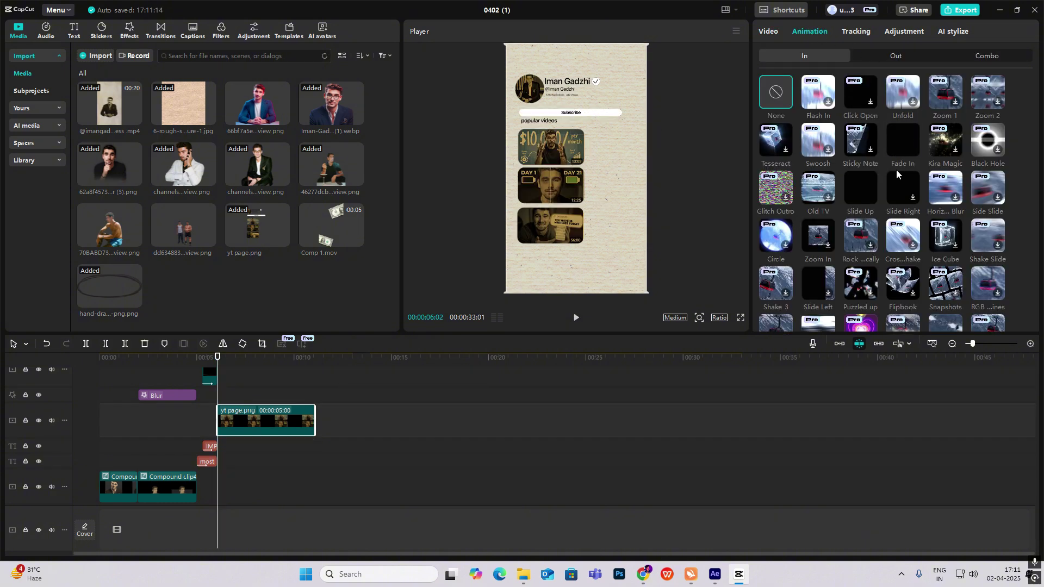
pyautogui.click(861, 188)
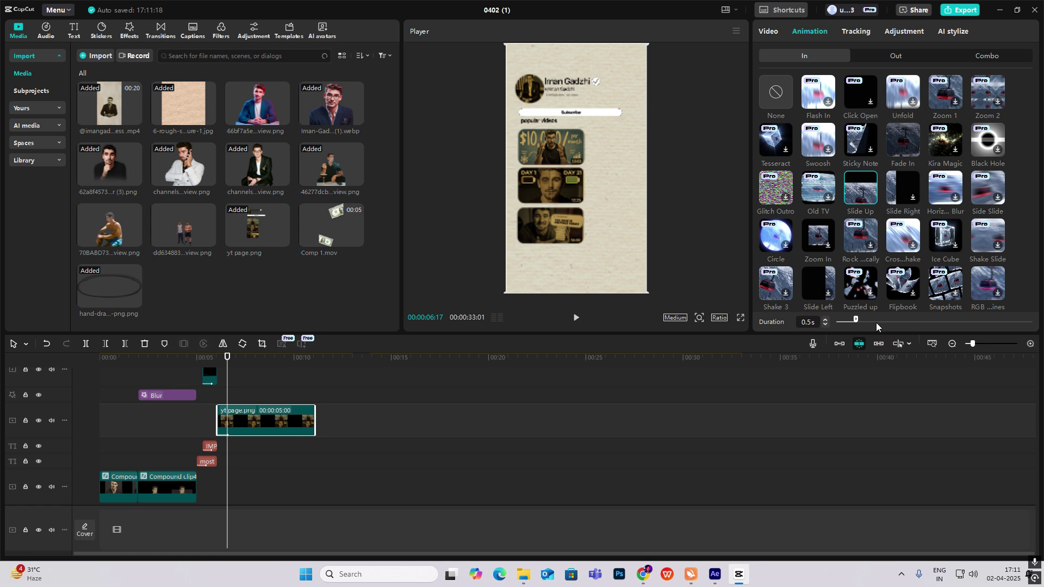
pyautogui.click(731, 466)
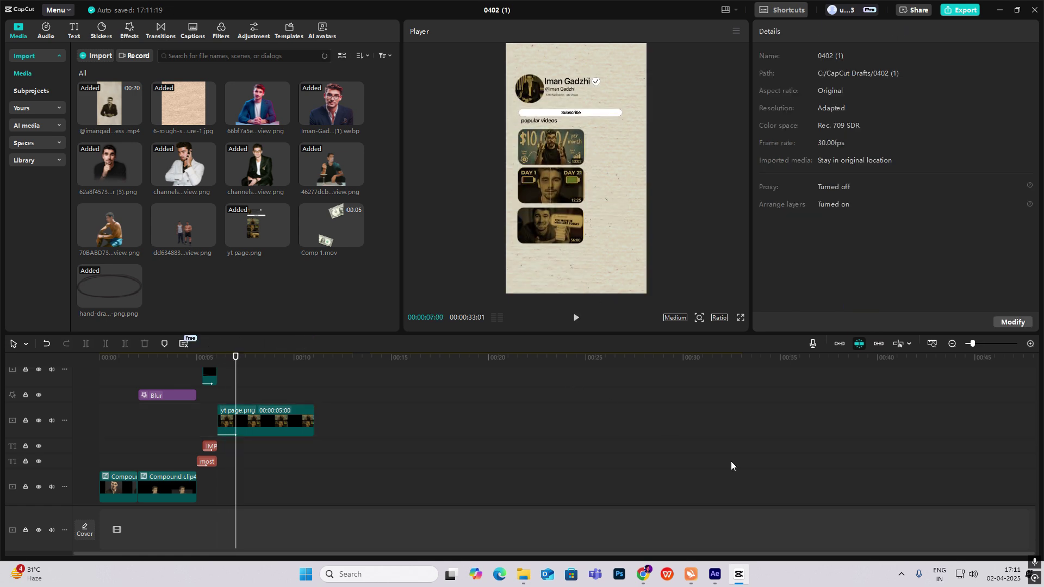
# - Play back the yt page clip's entrance animation from the end of the "most IMPORTANTLY" scene
pyautogui.scroll(-3, 766, 472)
pyautogui.moveTo(510, 434); pyautogui.dragTo(540, 449)
pyautogui.scroll(3, 215, 402)
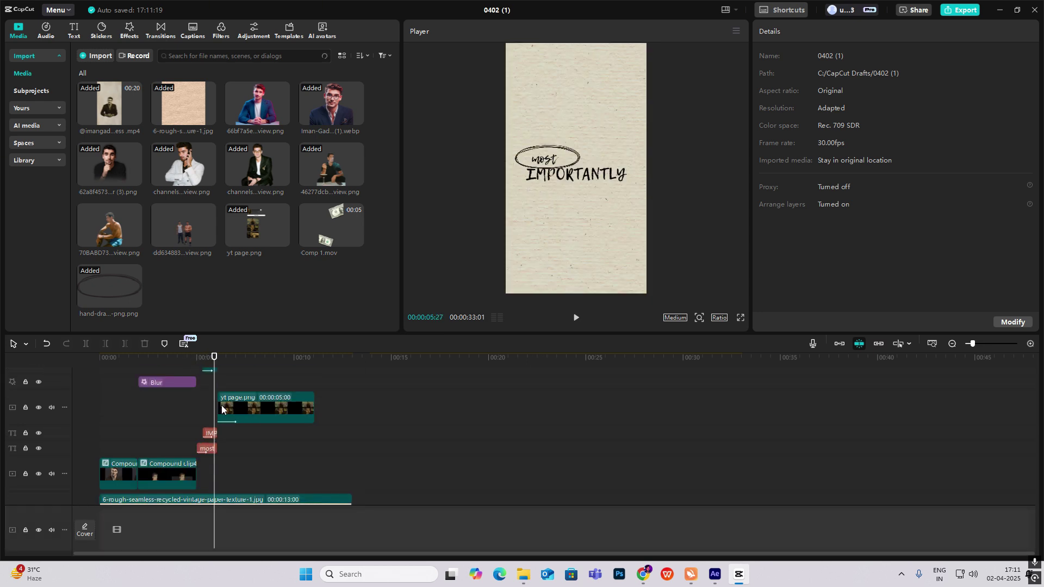
pyautogui.moveTo(222, 405); pyautogui.dragTo(215, 407)
pyautogui.press('space')
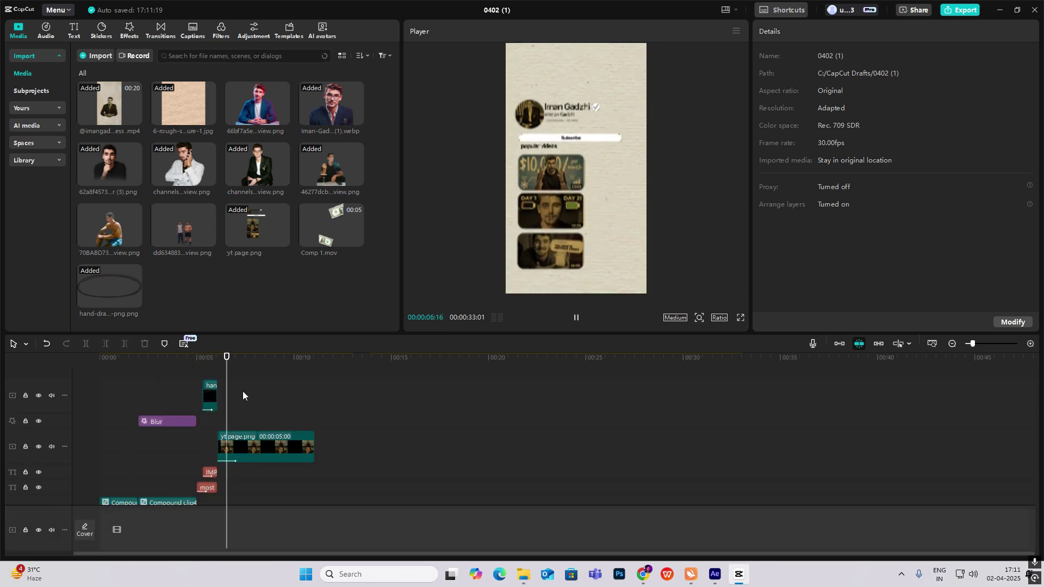
pyautogui.press('space')
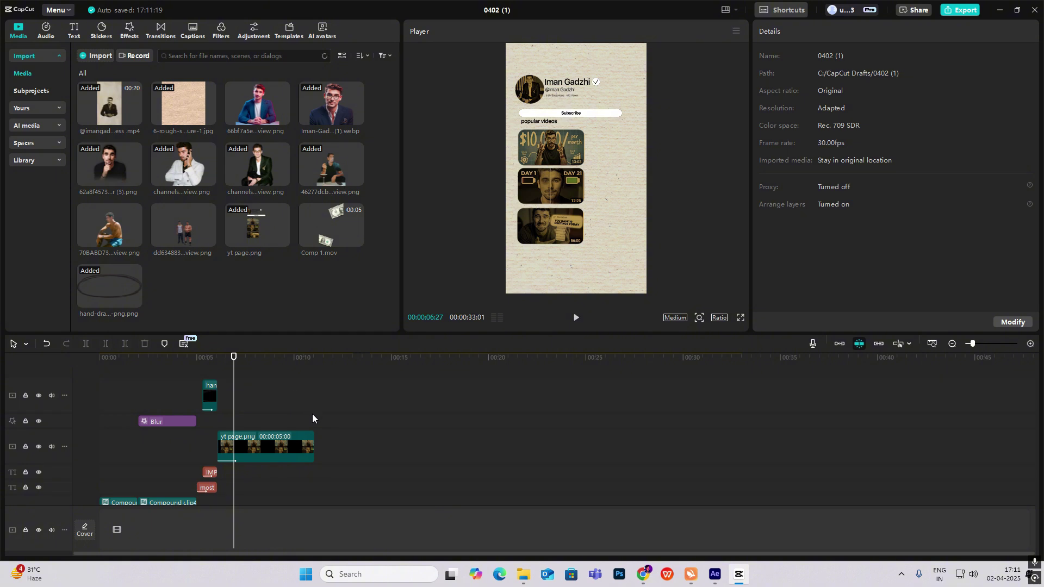
# - Split the yt page clip and the paper texture clip at 00:00:07:04
pyautogui.click(263, 442)
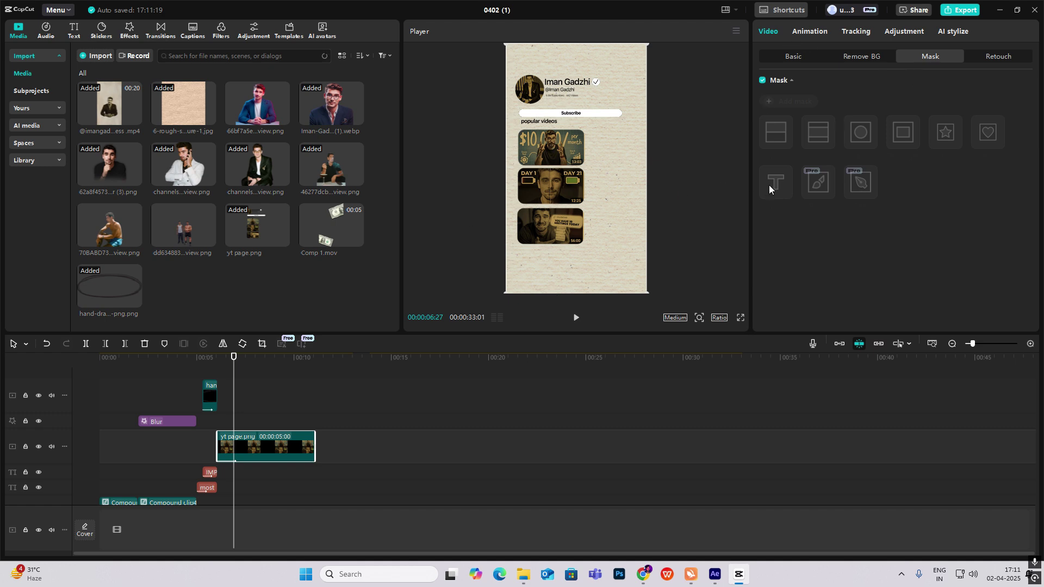
pyautogui.click(977, 344)
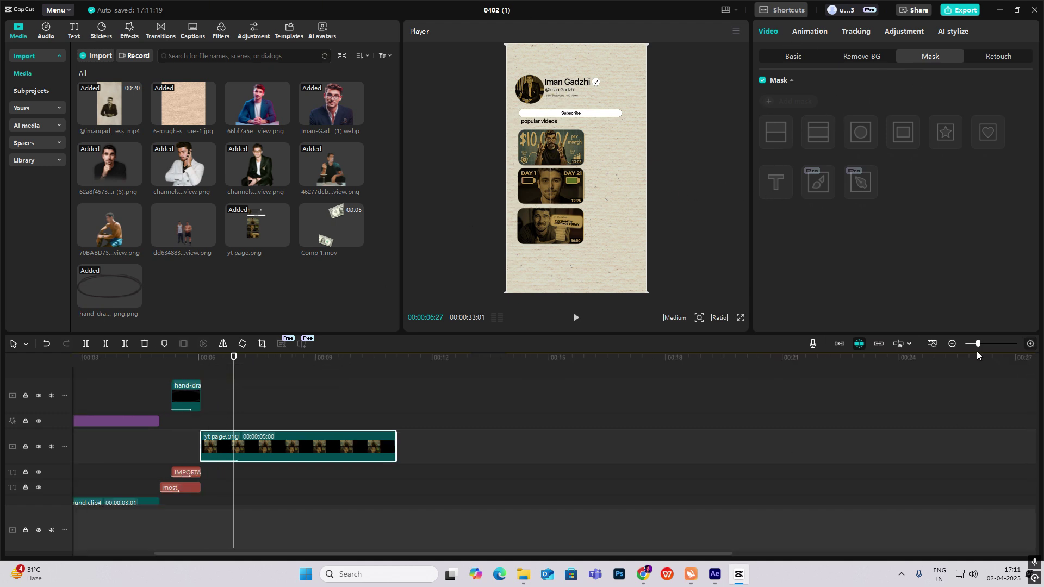
pyautogui.click(208, 409)
pyautogui.moveTo(209, 409); pyautogui.dragTo(243, 433)
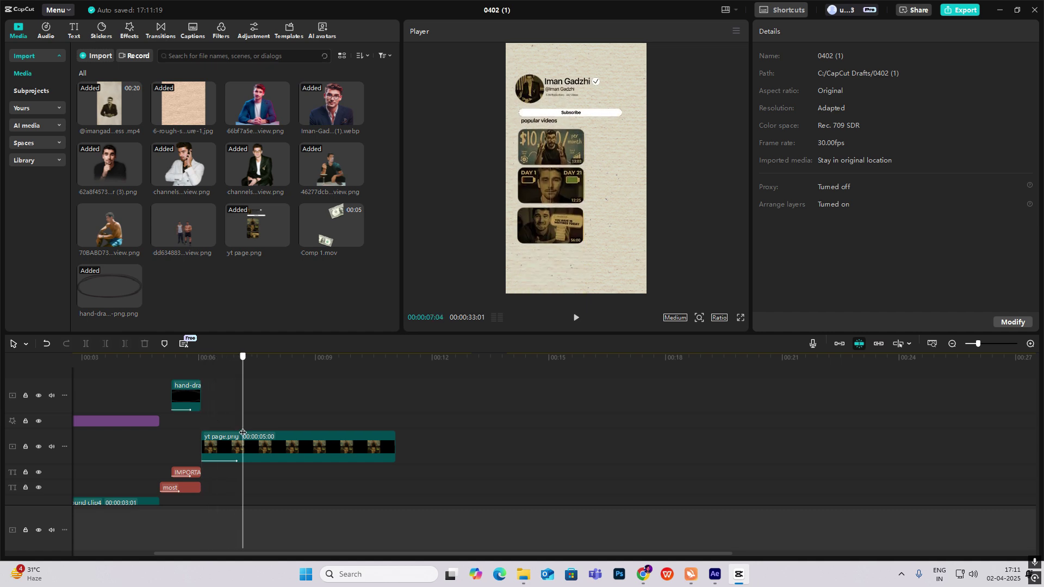
pyautogui.click(264, 440)
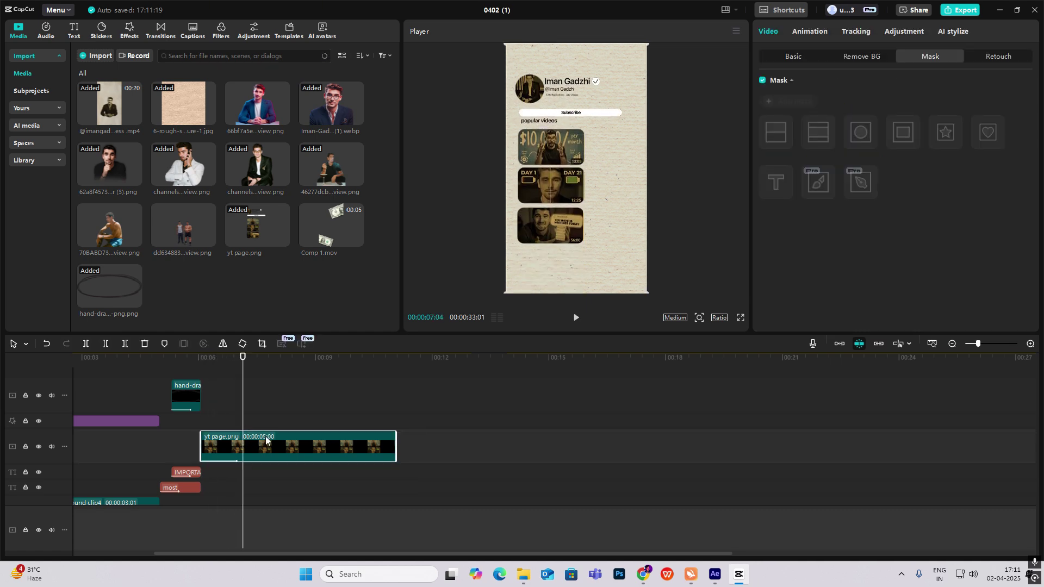
pyautogui.scroll(-3, 269, 434)
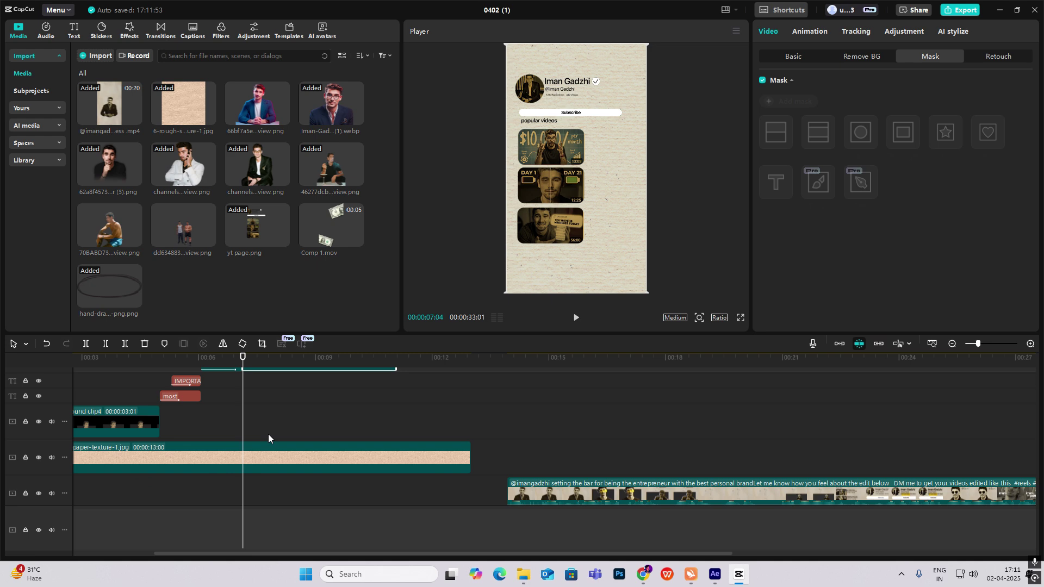
pyautogui.click(254, 449)
pyautogui.scroll(3, 254, 449)
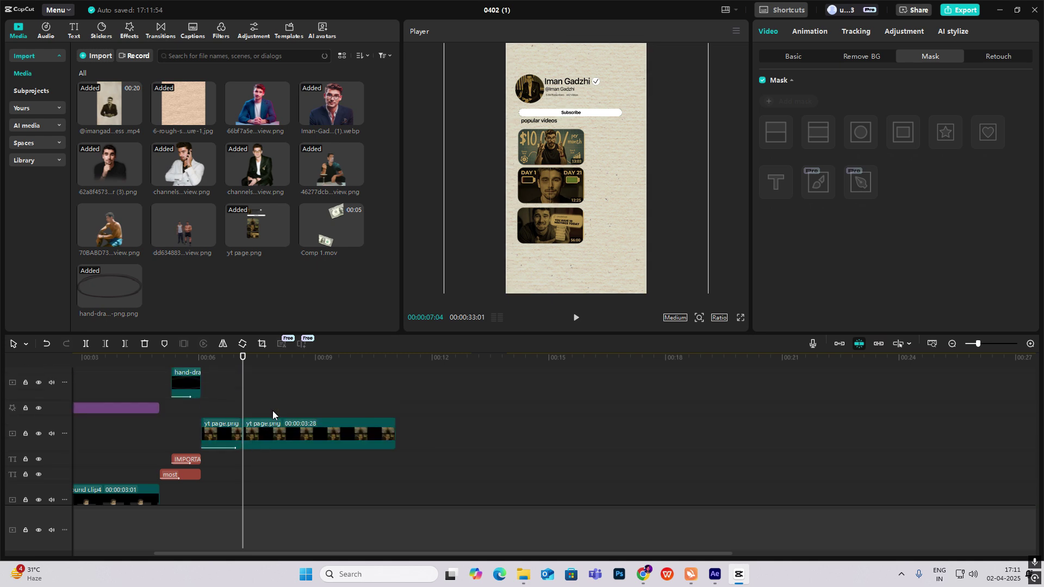
# - Combine the yt page and paper texture parts after 00:00:07:04 into a compound clip, scaled to 158% at position X 580, Y -1037
pyautogui.scroll(-3, 296, 400)
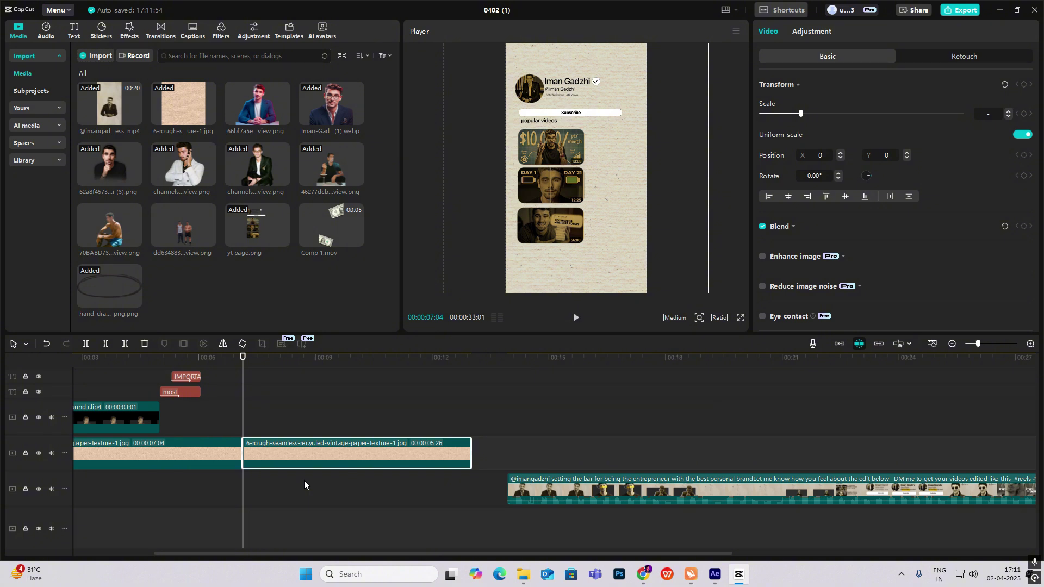
pyautogui.hotkey('alt', 'g')
pyautogui.moveTo(804, 112); pyautogui.dragTo(825, 119)
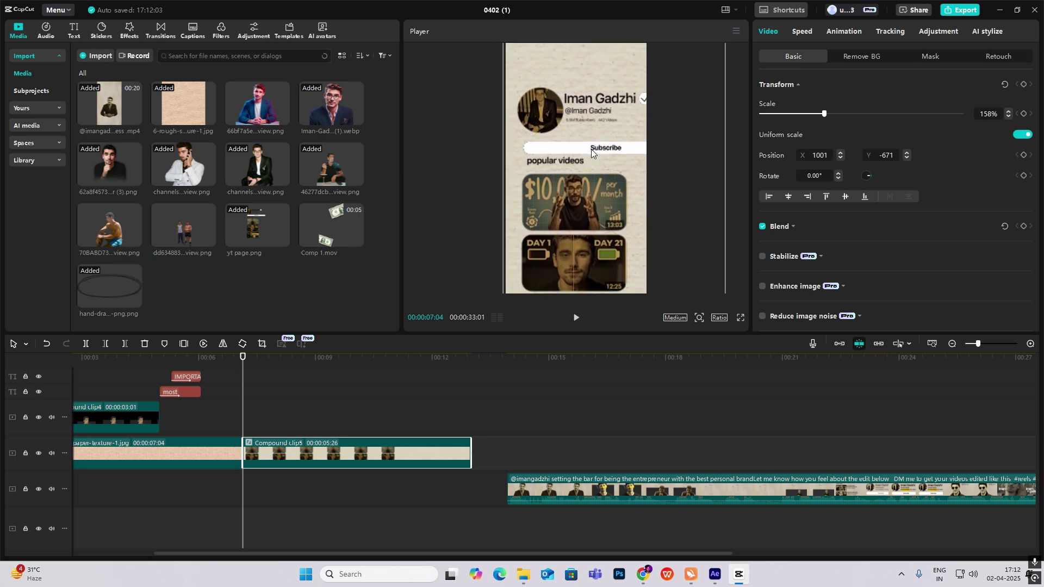
# - Duplicate the Blur effect onto its own track, starting at 00:00:07:04 above the channel page compound clip
pyautogui.scroll(3, 272, 429)
pyautogui.scroll(2, 272, 433)
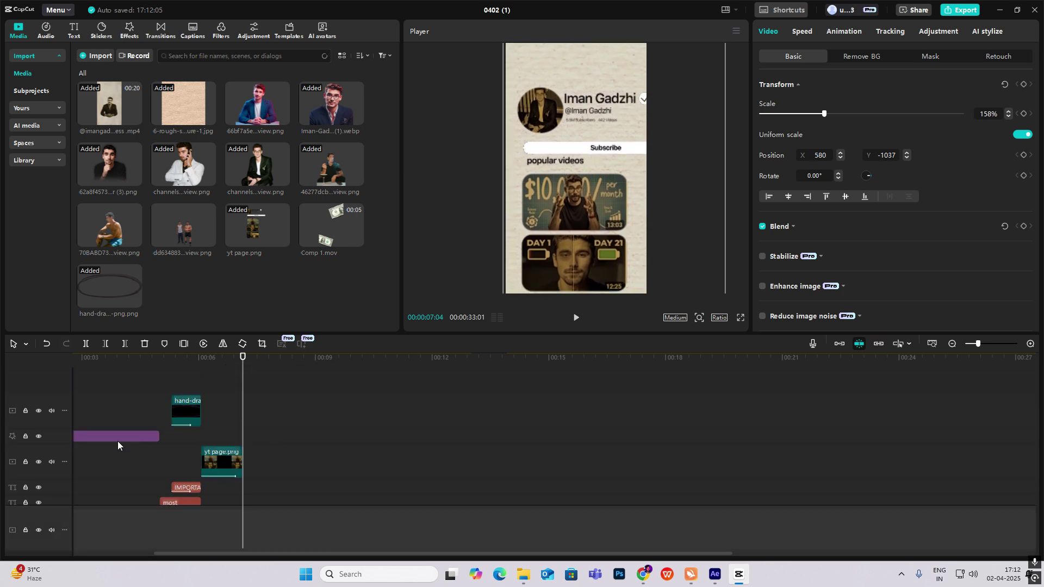
pyautogui.click(117, 439)
pyautogui.moveTo(115, 438); pyautogui.dragTo(317, 443)
pyautogui.scroll(-3, 317, 443)
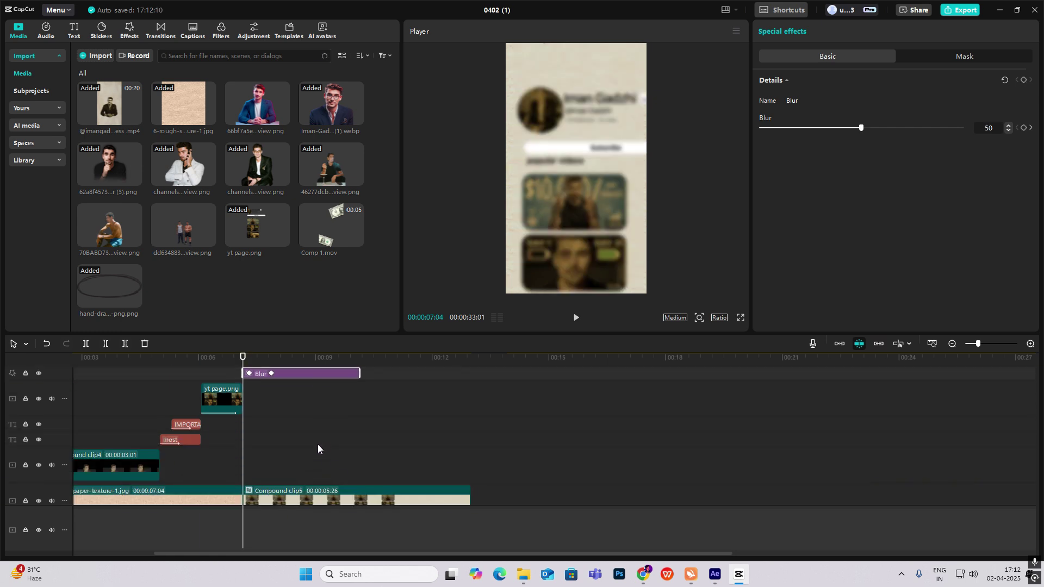
pyautogui.click(310, 418)
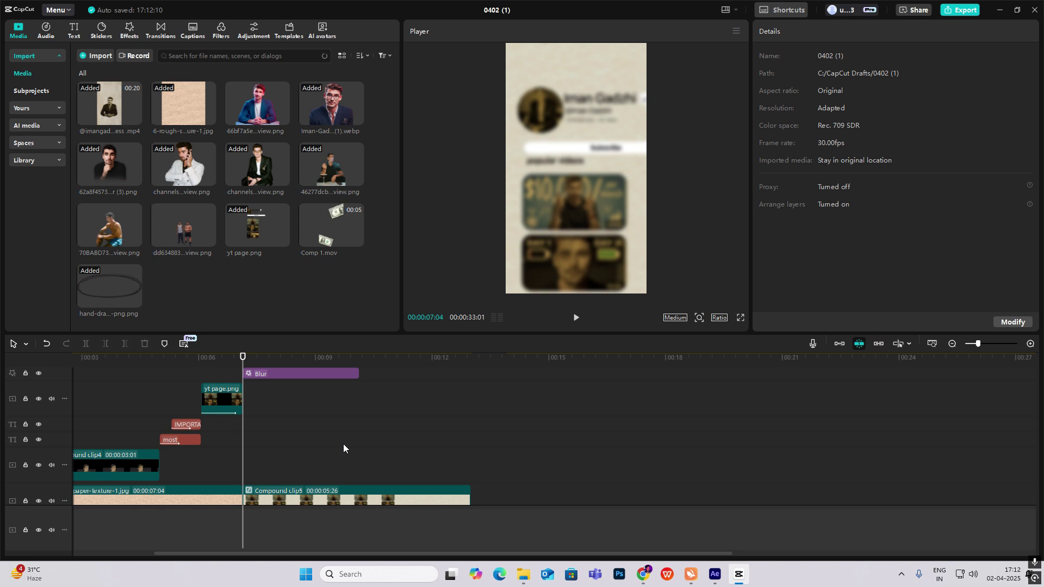
# - Keyframe the channel page compound clip's position from 00:00:07:04 to 00:00:08:12, ending at X 580, Y -1037 with 158% scale
pyautogui.scroll(-3, 343, 444)
pyautogui.moveTo(644, 436); pyautogui.dragTo(274, 408)
pyautogui.scroll(5, 293, 417)
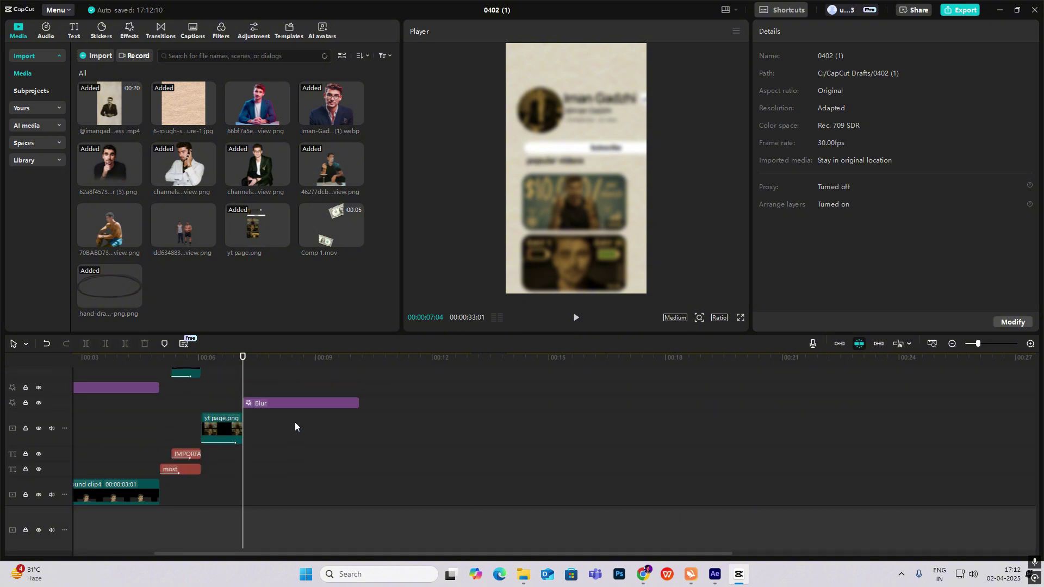
pyautogui.scroll(-2, 291, 423)
pyautogui.click(286, 457)
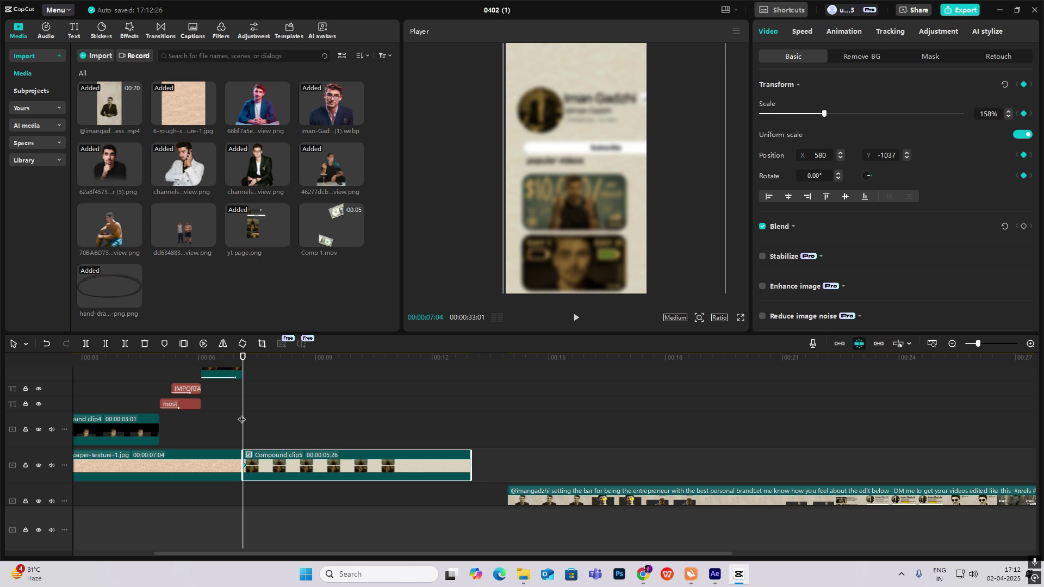
pyautogui.moveTo(242, 419); pyautogui.dragTo(289, 439)
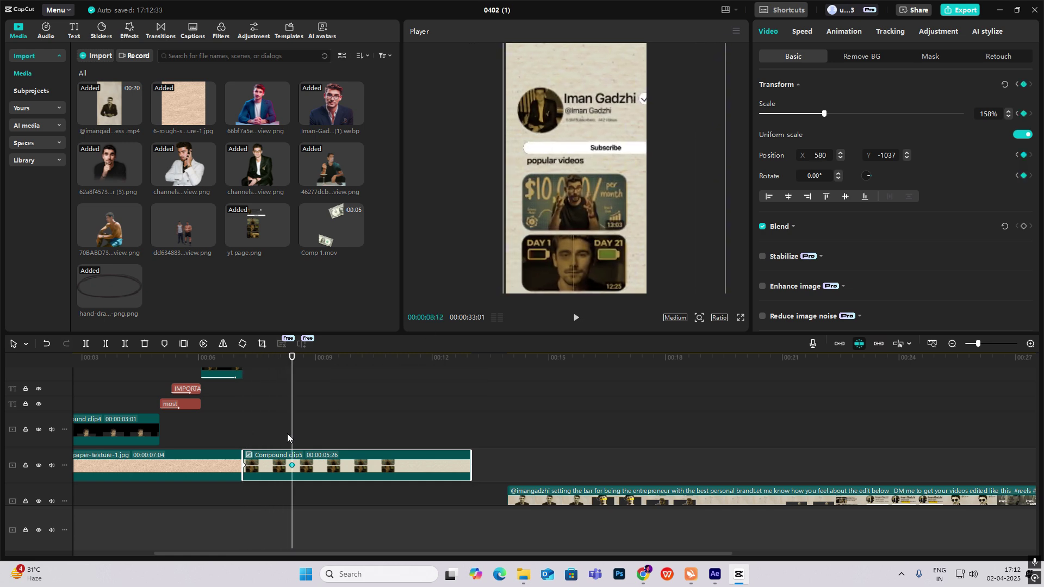
# - Apply an easing curve to the X position keyframes of the channel page compound clip
pyautogui.doubleClick(293, 465)
pyautogui.click(266, 497)
pyautogui.click(271, 476)
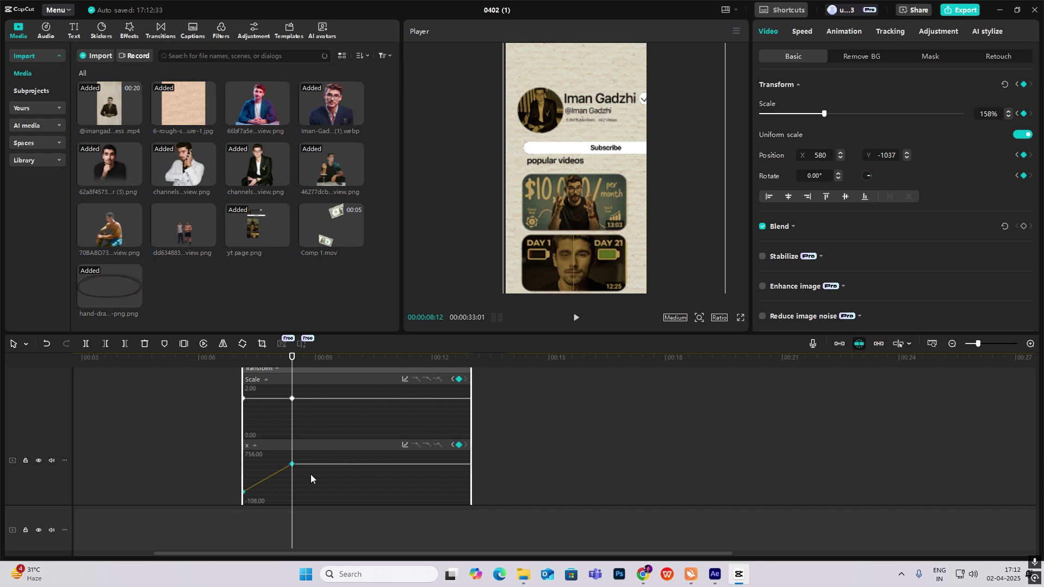
pyautogui.click(404, 446)
pyautogui.click(478, 482)
pyautogui.click(619, 385)
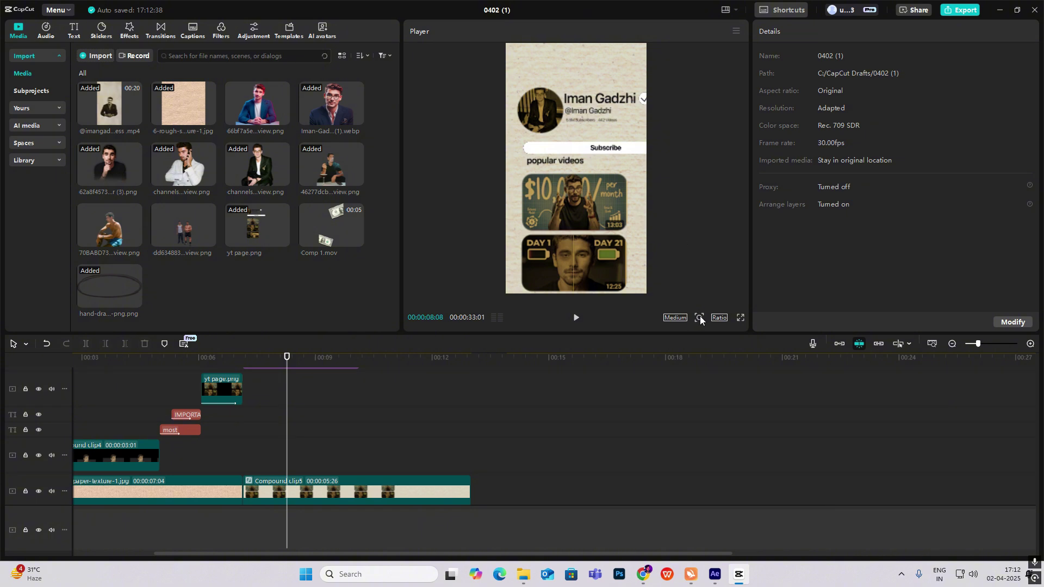
# - Compare the YouTube channel page scene in the reference reel with a playback of the recreated scene
pyautogui.scroll(-2, 710, 429)
pyautogui.click(803, 417)
pyautogui.moveTo(804, 417); pyautogui.dragTo(859, 427)
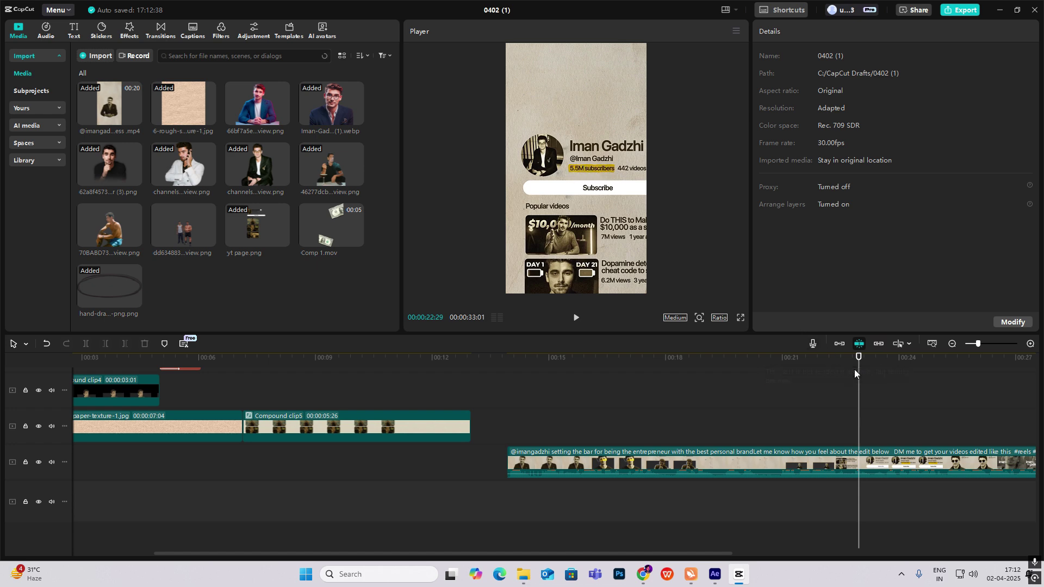
pyautogui.press('Home')
pyautogui.scroll(2, 161, 421)
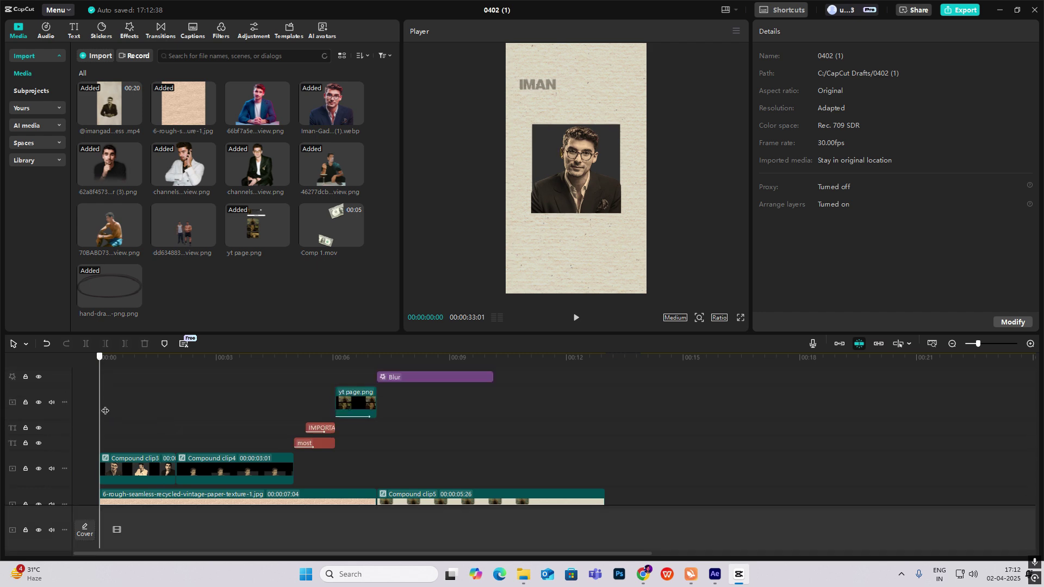
pyautogui.moveTo(105, 410); pyautogui.dragTo(417, 414)
pyautogui.press('space')
pyautogui.press('space')
# - Check the reference reel's net worth scene and add the 70BABD73 image to the compound clips' track
pyautogui.scroll(-2, 676, 424)
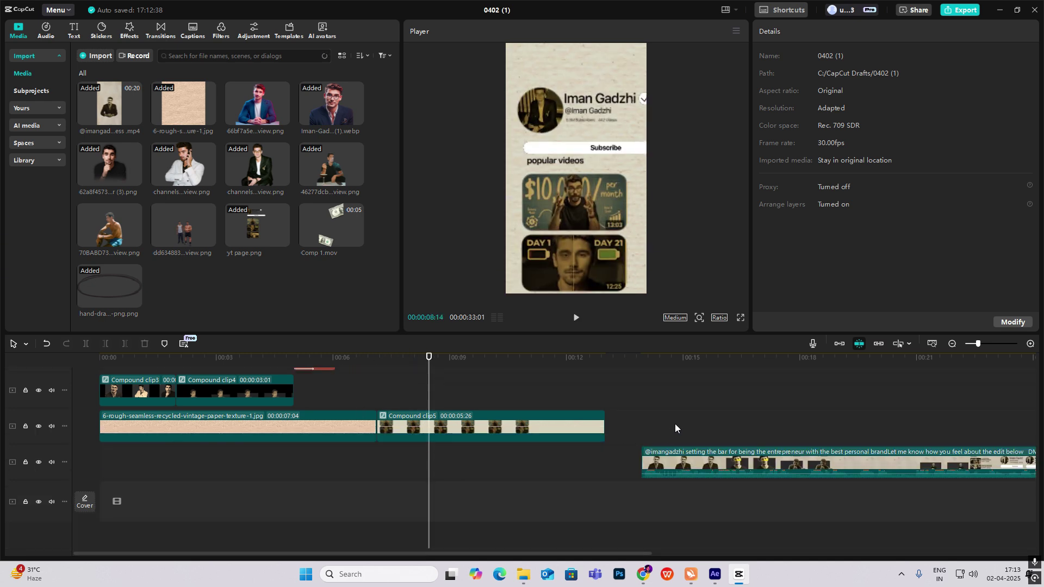
pyautogui.moveTo(674, 423); pyautogui.dragTo(686, 457)
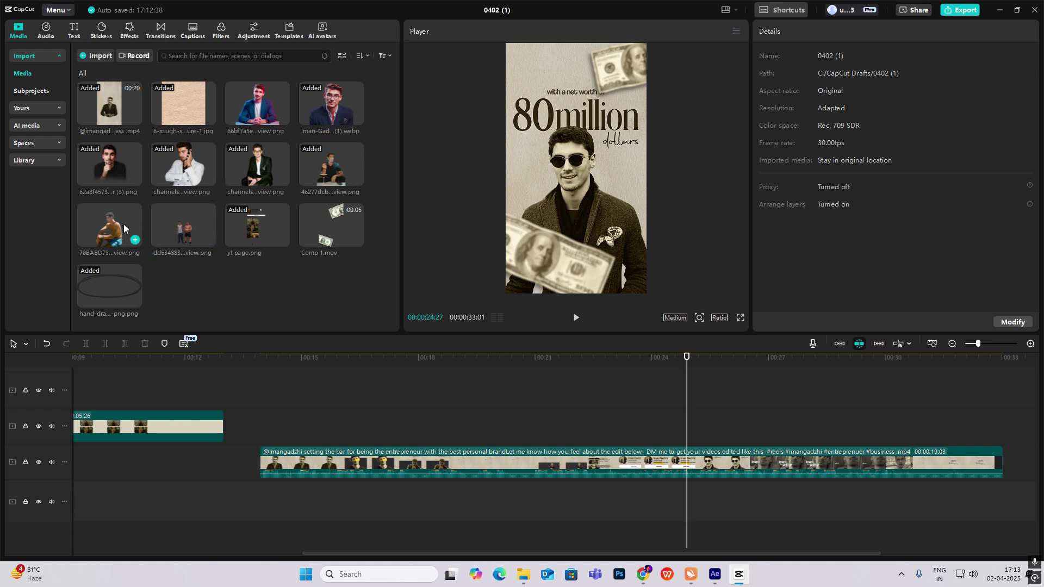
pyautogui.moveTo(123, 224); pyautogui.dragTo(205, 394)
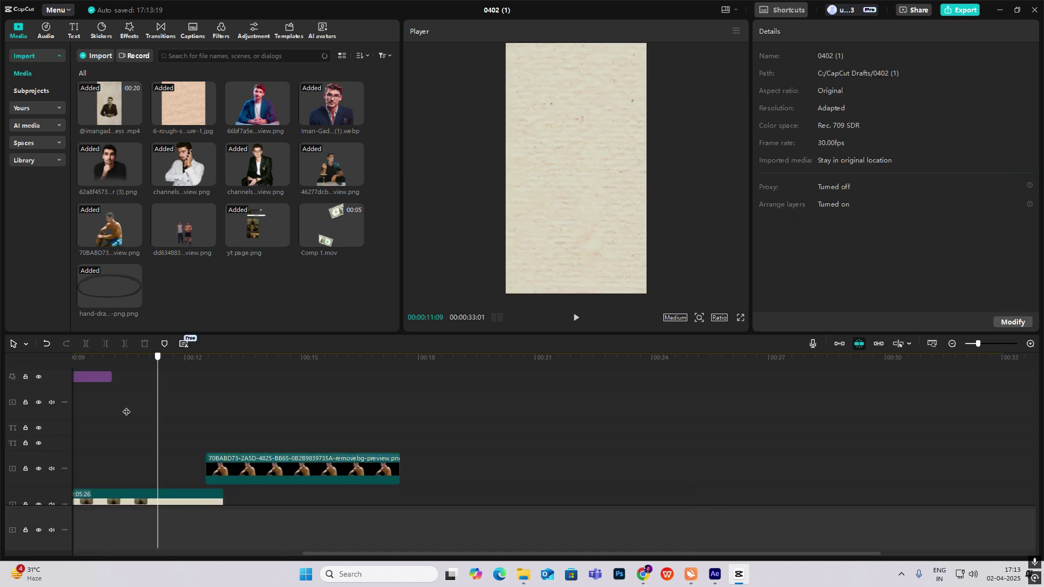
pyautogui.moveTo(127, 412); pyautogui.dragTo(487, 450)
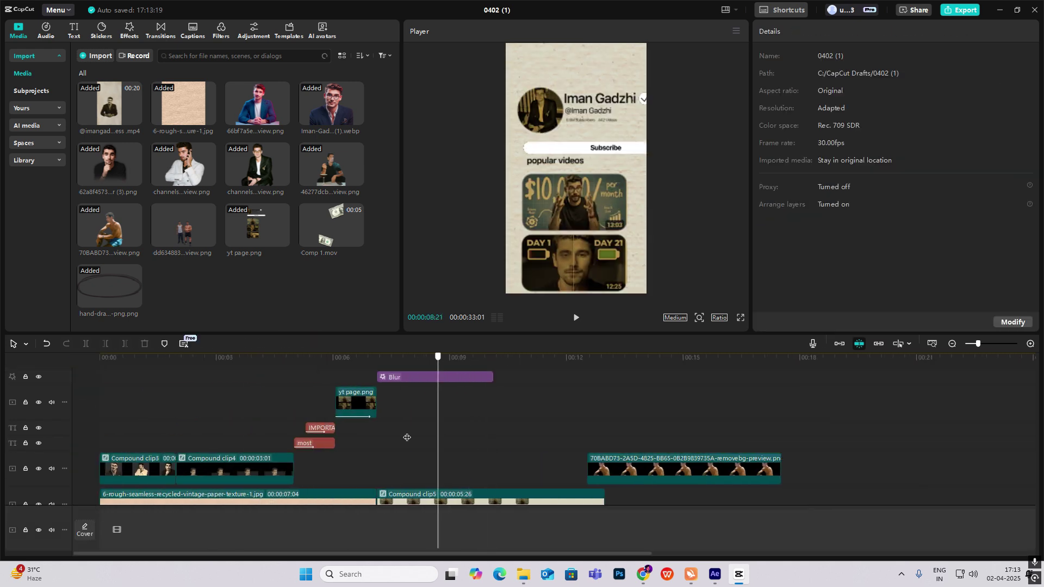
# - Split the second Blur effect at 00:00:08:10 and delete its remainder
pyautogui.moveTo(407, 438); pyautogui.dragTo(437, 396)
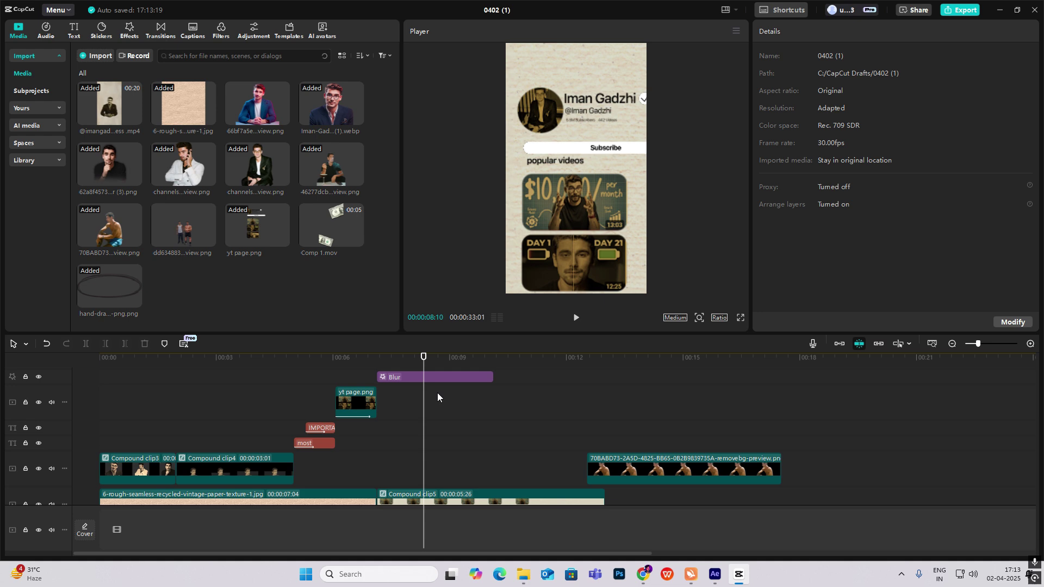
pyautogui.scroll(3, 440, 405)
pyautogui.click(439, 454)
pyautogui.hotkey('ctrl', 'b')
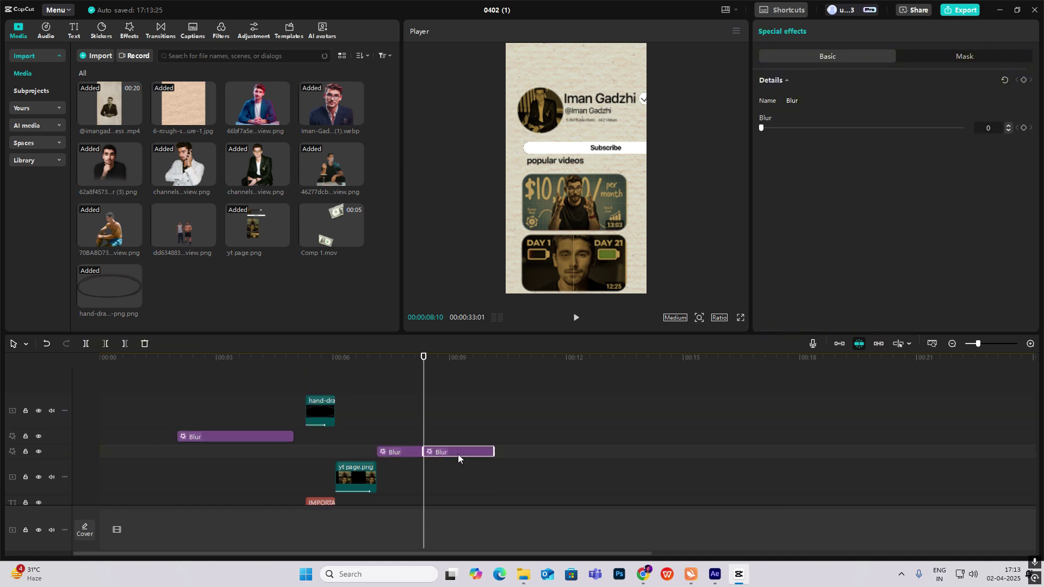
pyautogui.press('Delete')
# - Move the 70BABD73 image to start at 00:00:08:10 and trim the channel page compound clip to end at 00:00:08:12
pyautogui.scroll(-3, 501, 450)
pyautogui.moveTo(683, 460); pyautogui.dragTo(515, 456)
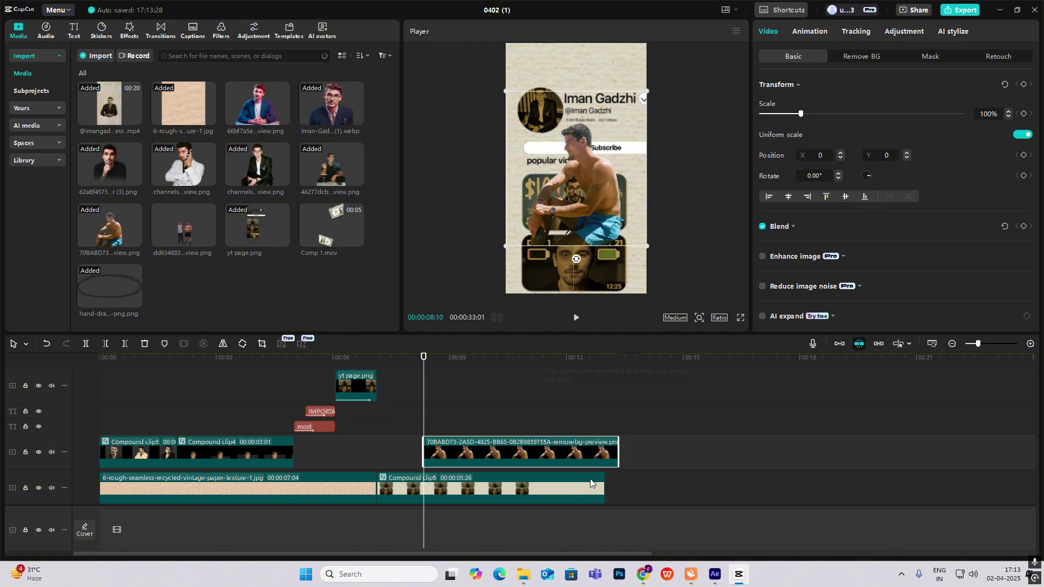
pyautogui.click(529, 484)
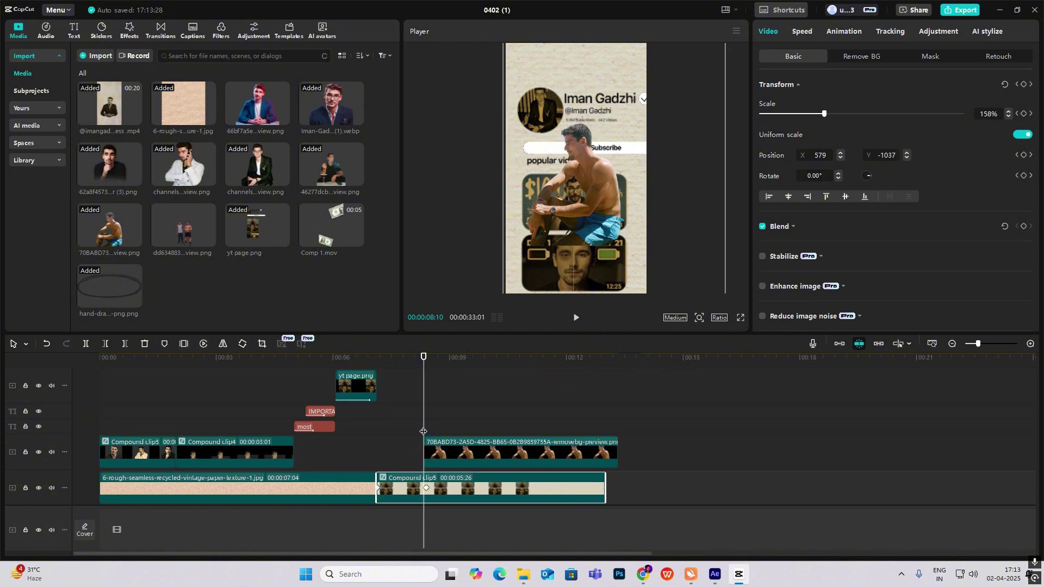
pyautogui.moveTo(608, 485); pyautogui.dragTo(426, 484)
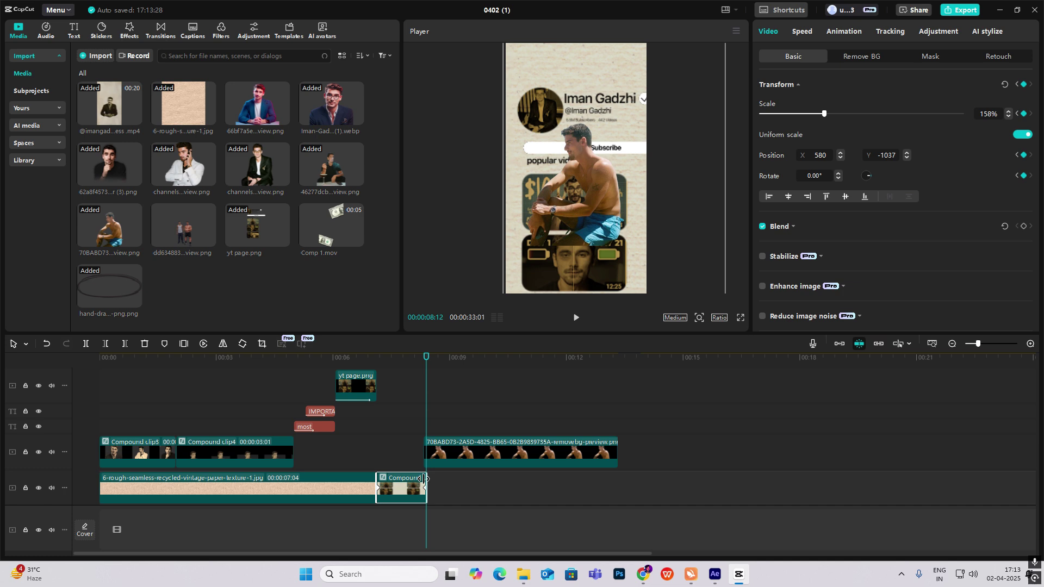
# - Duplicate the first paper texture clip directly after the channel page compound clip, keeping its 188% scale
pyautogui.click(284, 491)
pyautogui.keyDown('alt'); pyautogui.moveTo(259, 485); pyautogui.dragTo(586, 493); pyautogui.keyUp('alt')
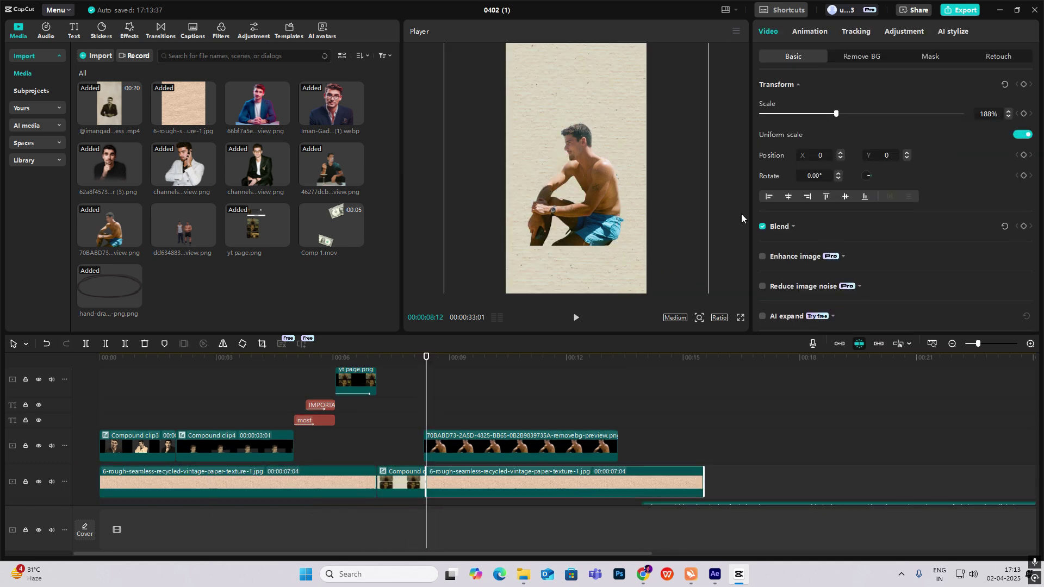
pyautogui.moveTo(832, 115); pyautogui.dragTo(871, 134)
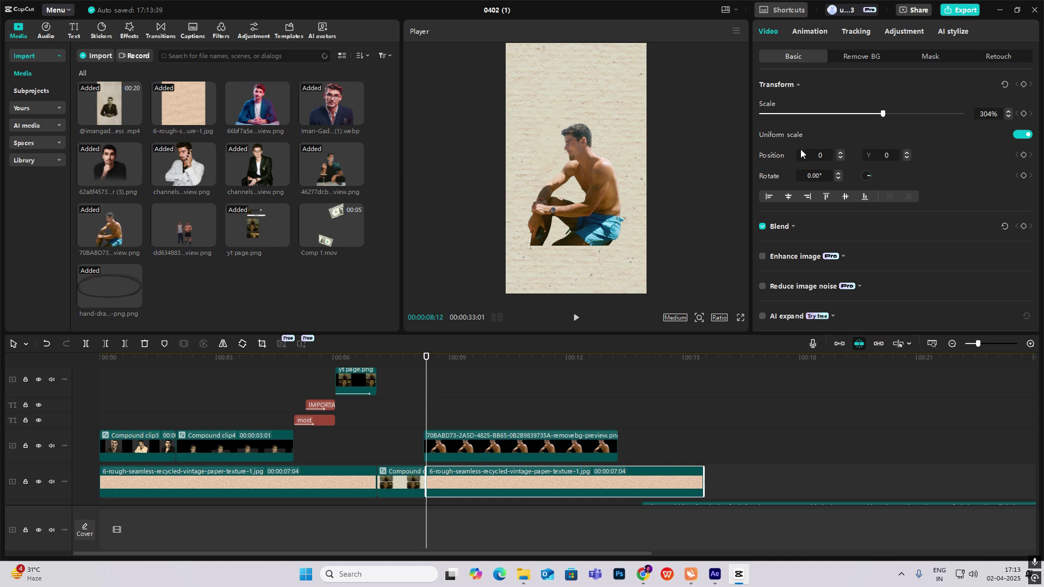
pyautogui.hotkey('ctrl', 'z')
# - Scale the 70BABD73 image to 173% and set its temperature to 32 and saturation to -50
pyautogui.click(495, 439)
pyautogui.moveTo(801, 114); pyautogui.dragTo(831, 132)
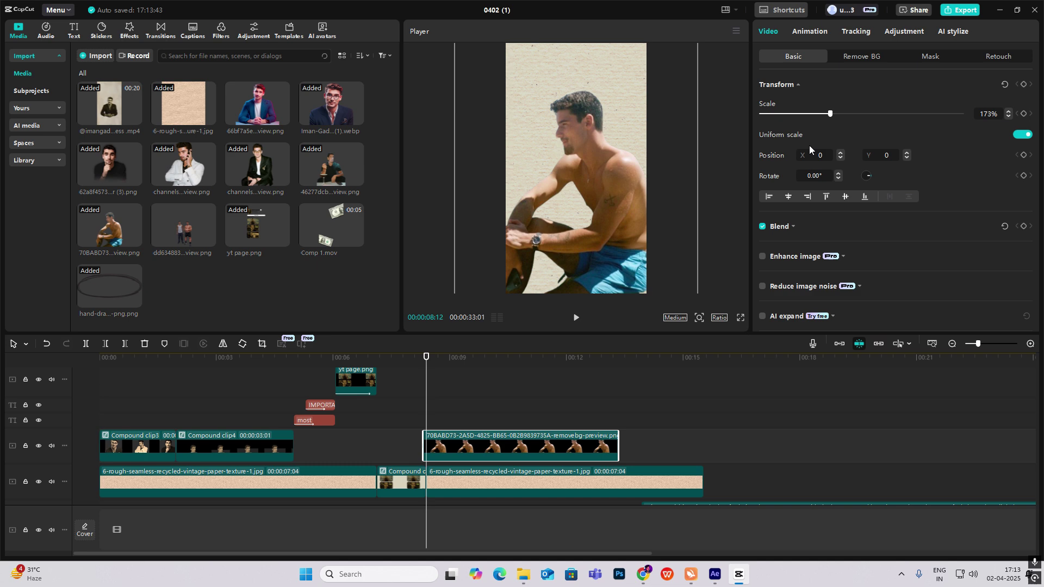
pyautogui.click(906, 38)
pyautogui.scroll(-3, 863, 178)
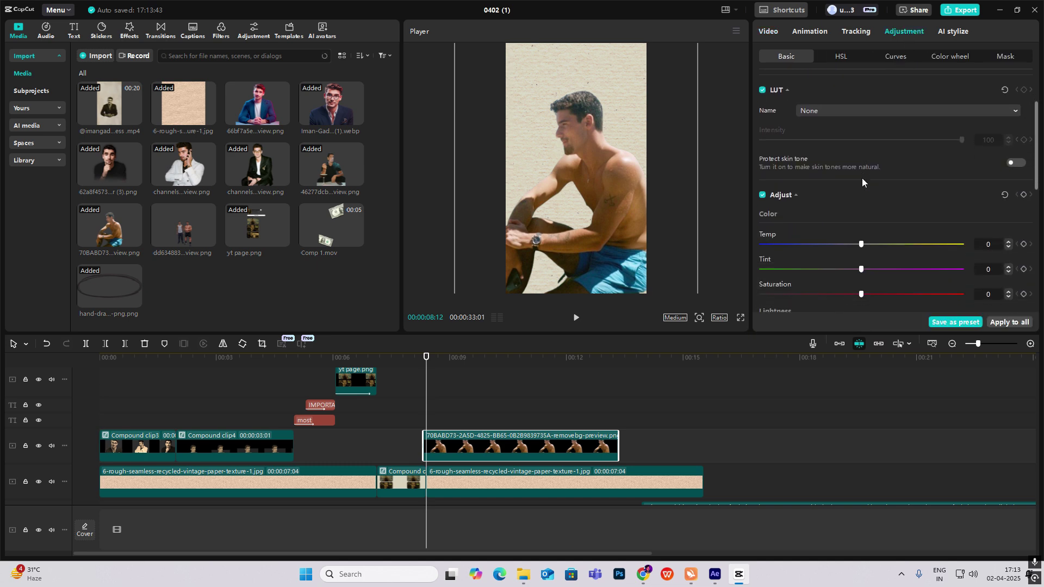
pyautogui.moveTo(859, 245); pyautogui.dragTo(935, 245)
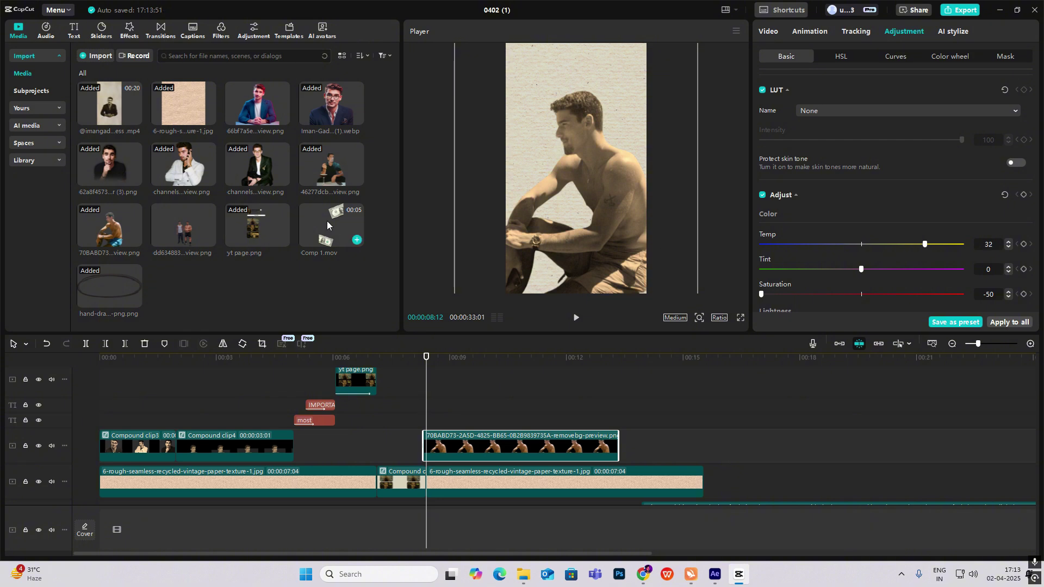
# - Add Comp 1.mov beneath the 70BABD73 image at 00:00:08:12 and combine the two into a compound clip
pyautogui.moveTo(327, 225); pyautogui.dragTo(471, 481)
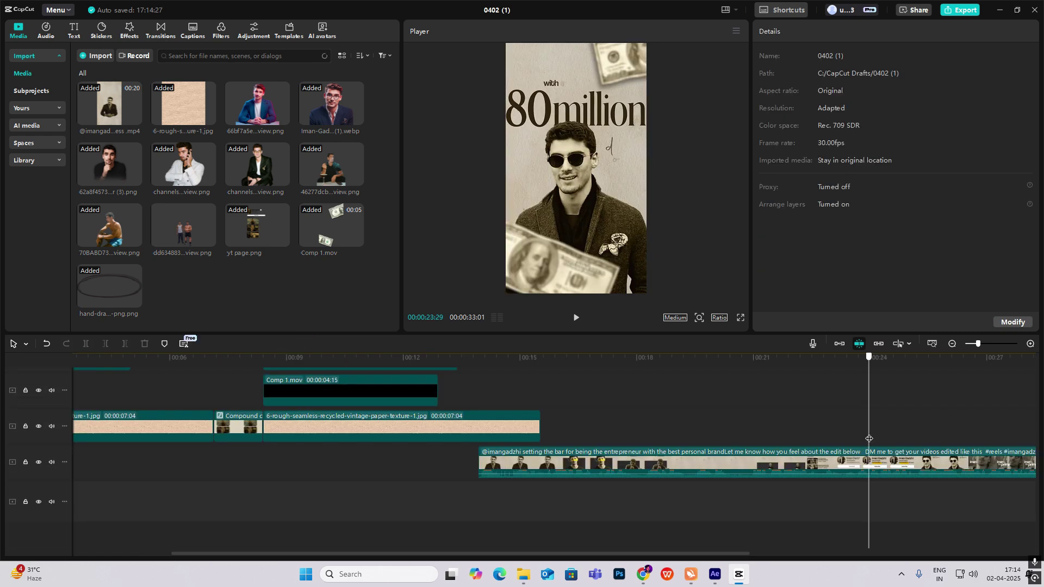
pyautogui.moveTo(869, 439); pyautogui.dragTo(893, 439)
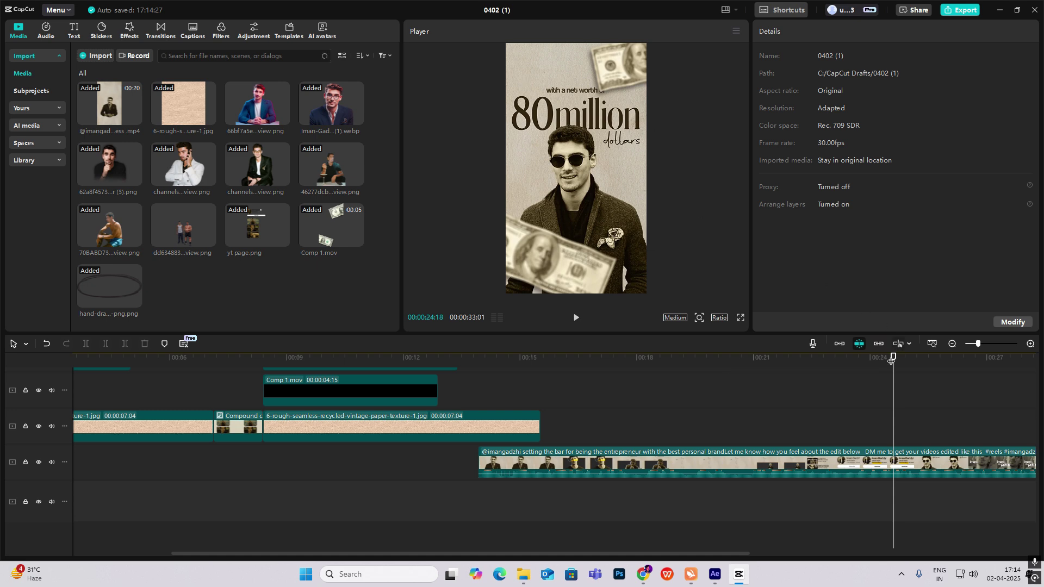
pyautogui.moveTo(891, 360); pyautogui.dragTo(272, 321)
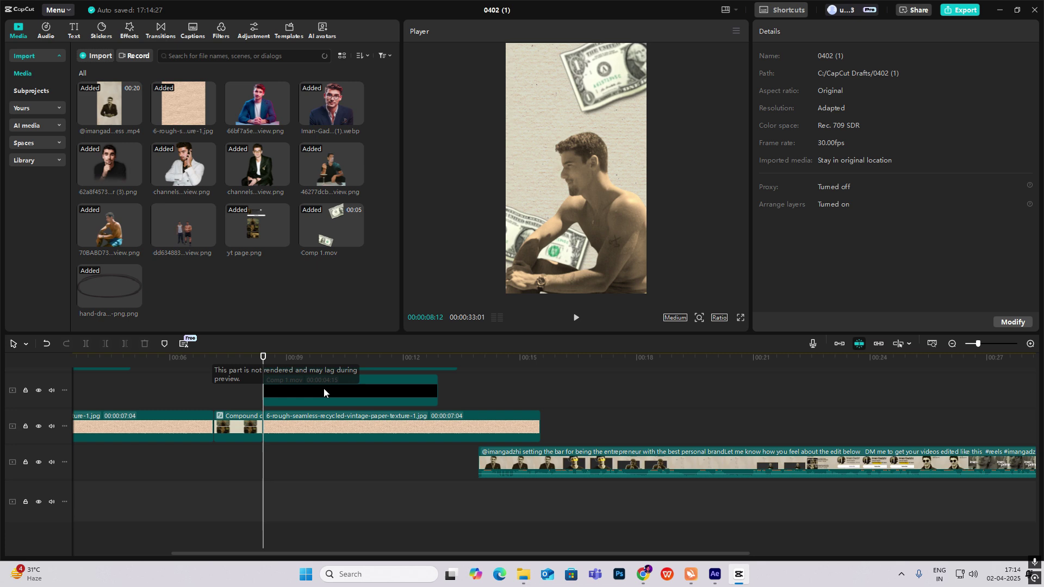
pyautogui.scroll(2, 324, 388)
pyautogui.click(350, 423)
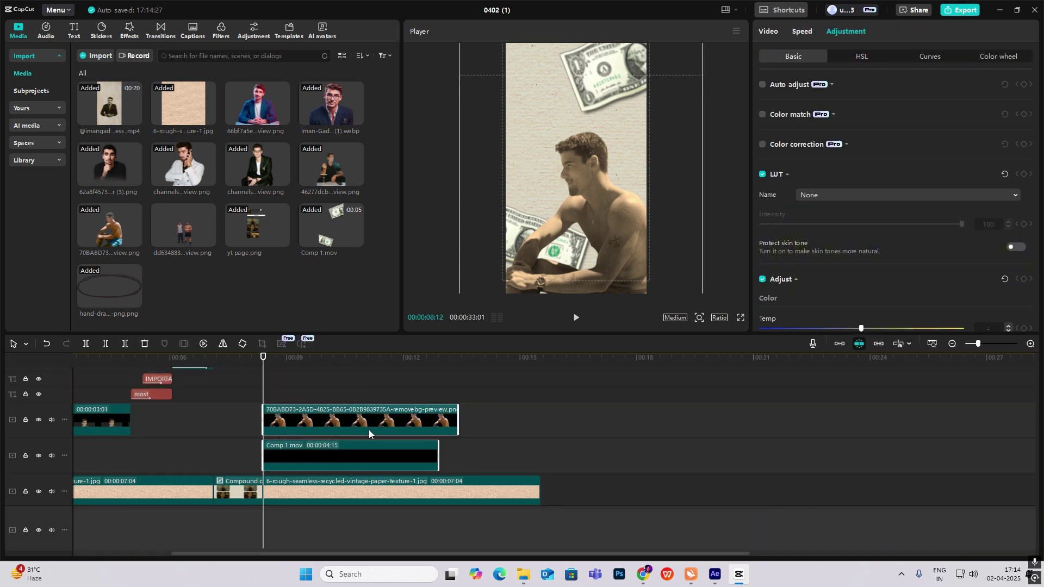
pyautogui.hotkey('alt', 'g')
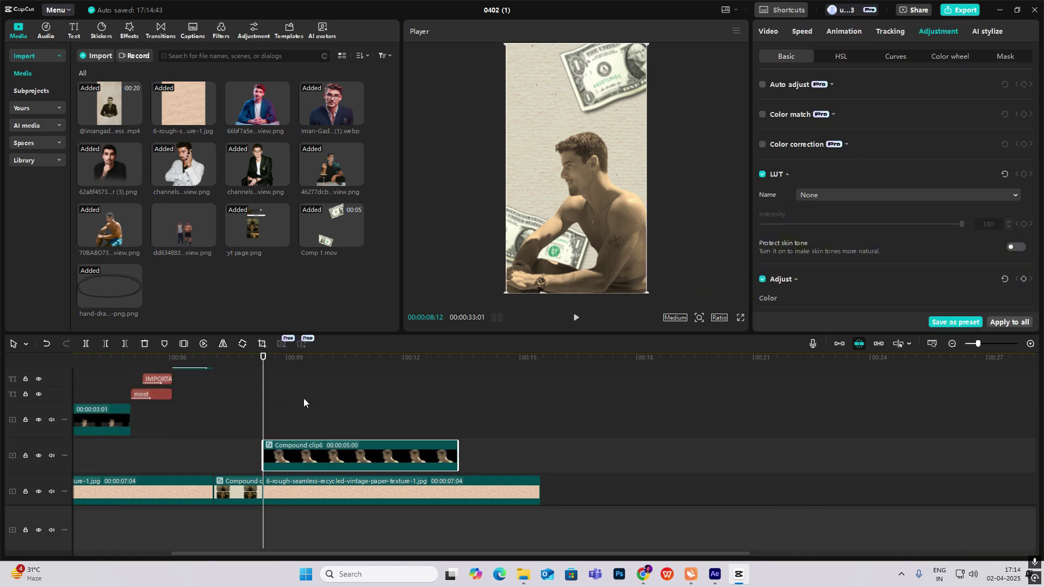
# - Keyframe the new compound clip's transform so its scale goes from 155% at 00:00:08:12 to 100% at 00:00:10:02
pyautogui.click(773, 31)
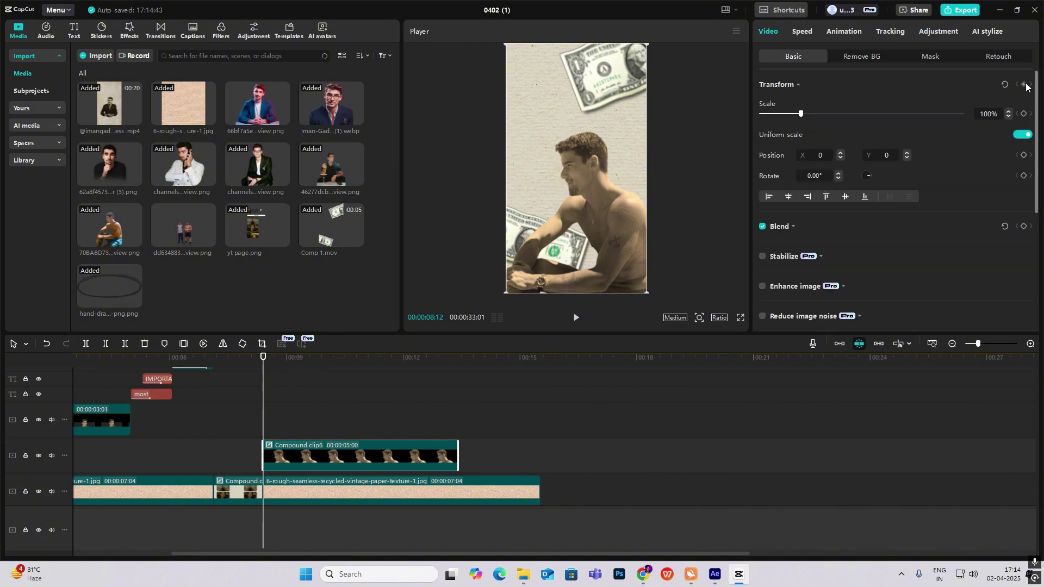
pyautogui.click(1025, 86)
pyautogui.moveTo(264, 403); pyautogui.dragTo(328, 403)
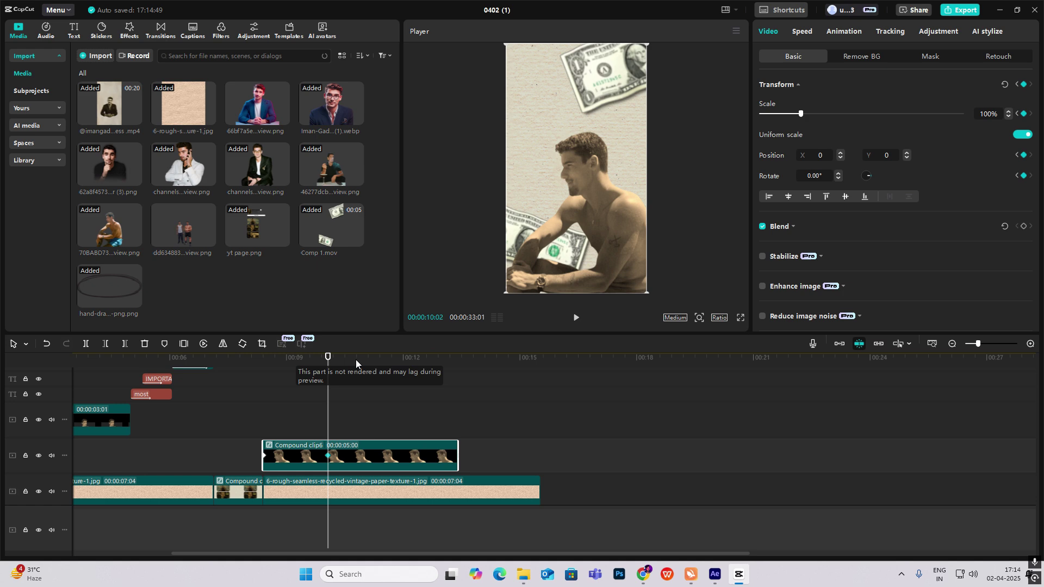
pyautogui.moveTo(327, 384); pyautogui.dragTo(263, 394)
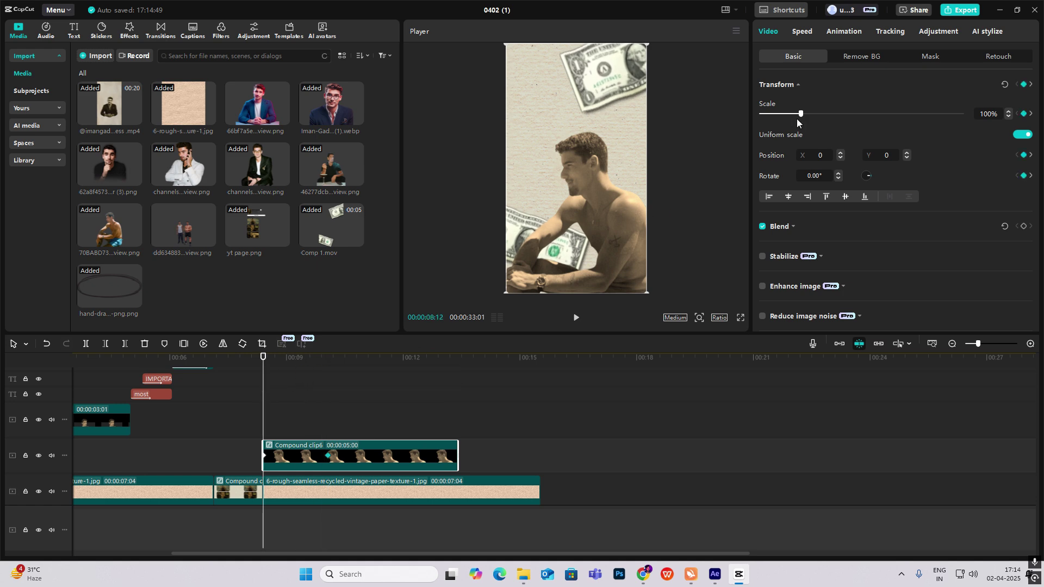
pyautogui.moveTo(799, 114); pyautogui.dragTo(823, 122)
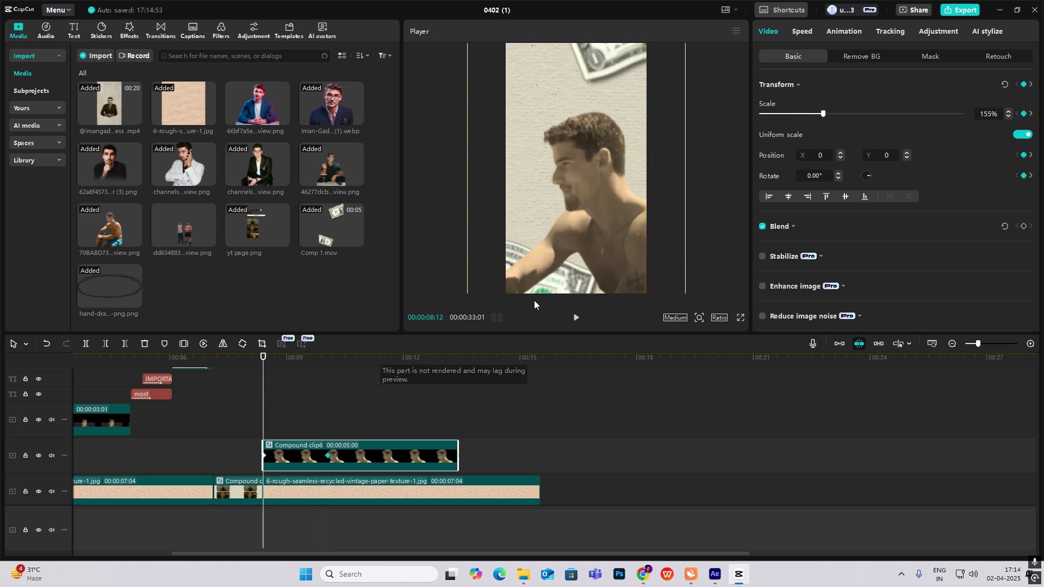
# - Apply the Cubic Out preset curve to the compound clip's scale keyframes and play back the zoom
pyautogui.doubleClick(328, 455)
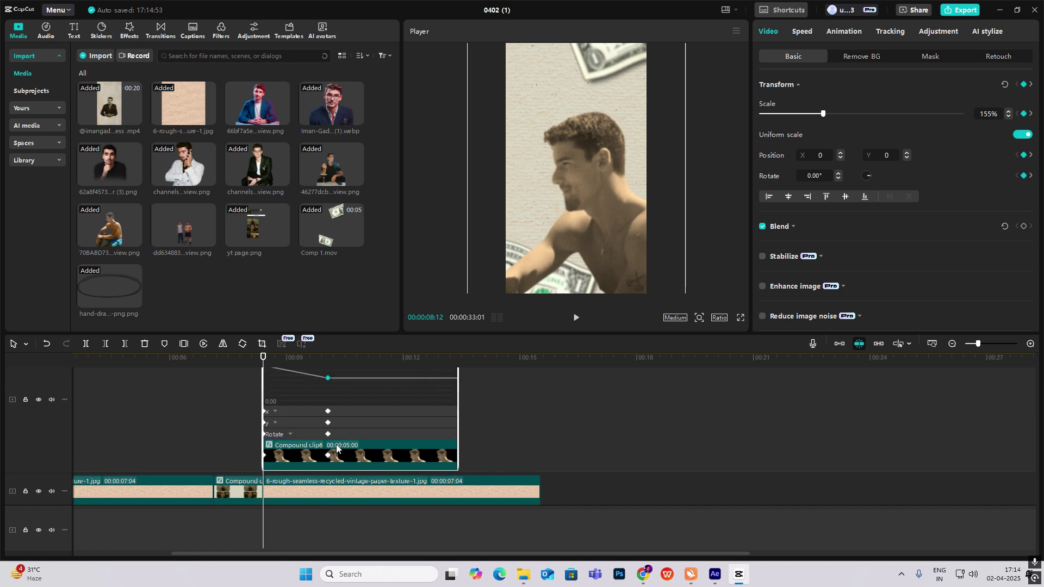
pyautogui.scroll(2, 321, 435)
pyautogui.click(390, 399)
pyautogui.click(461, 471)
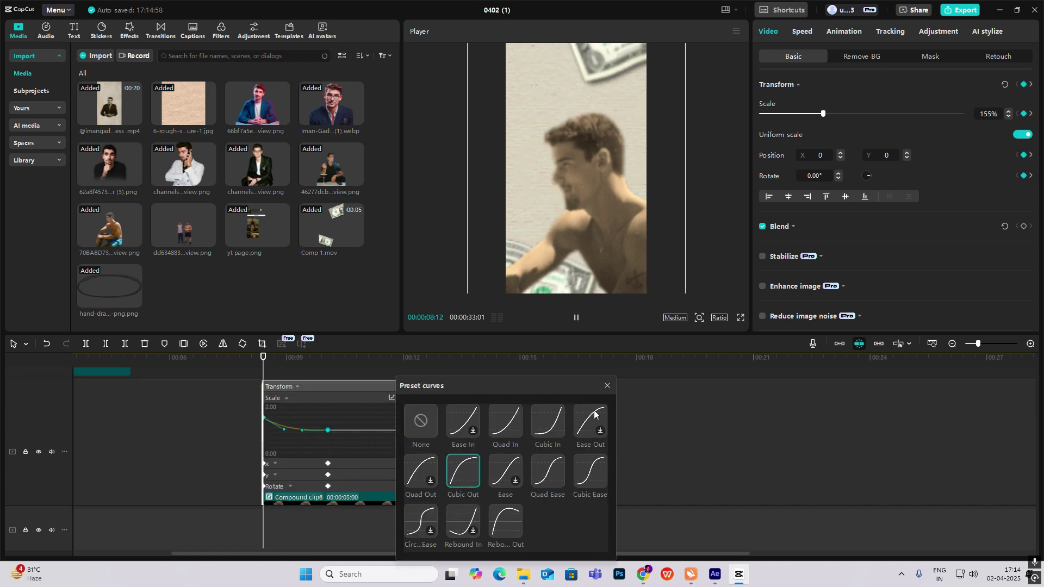
pyautogui.press('space')
pyautogui.click(610, 388)
pyautogui.press('space')
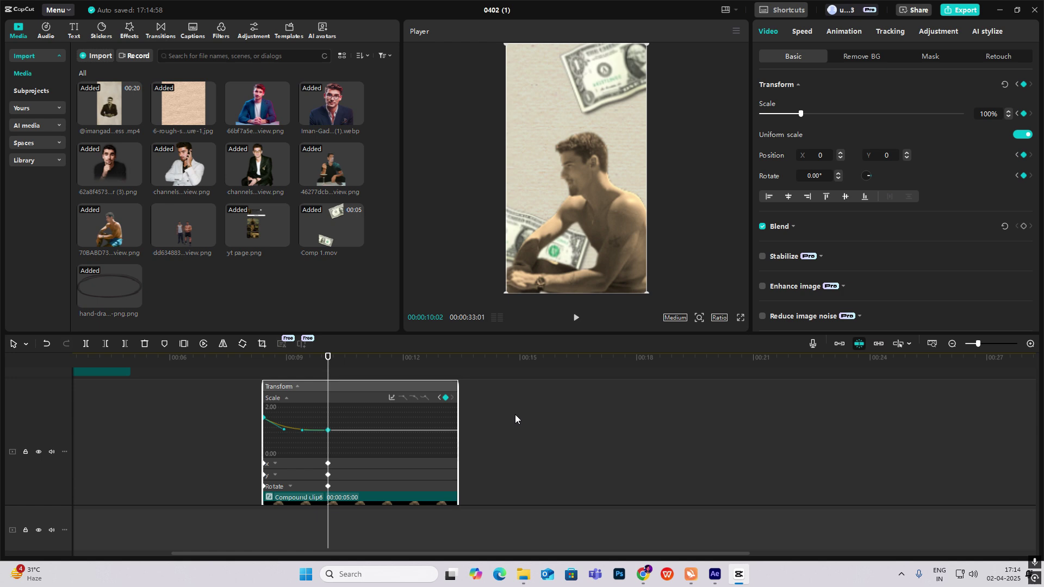
pyautogui.click(501, 416)
# - Duplicate the Blur effect from the channel page scene to the start of the money compound clip and play back the transition
pyautogui.click(238, 381)
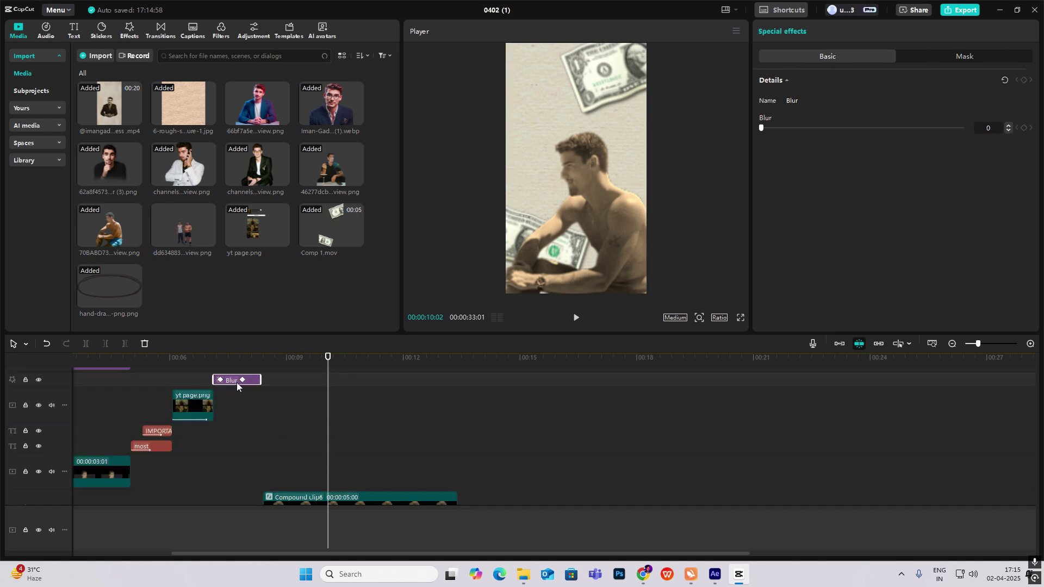
pyautogui.moveTo(236, 382); pyautogui.dragTo(287, 461)
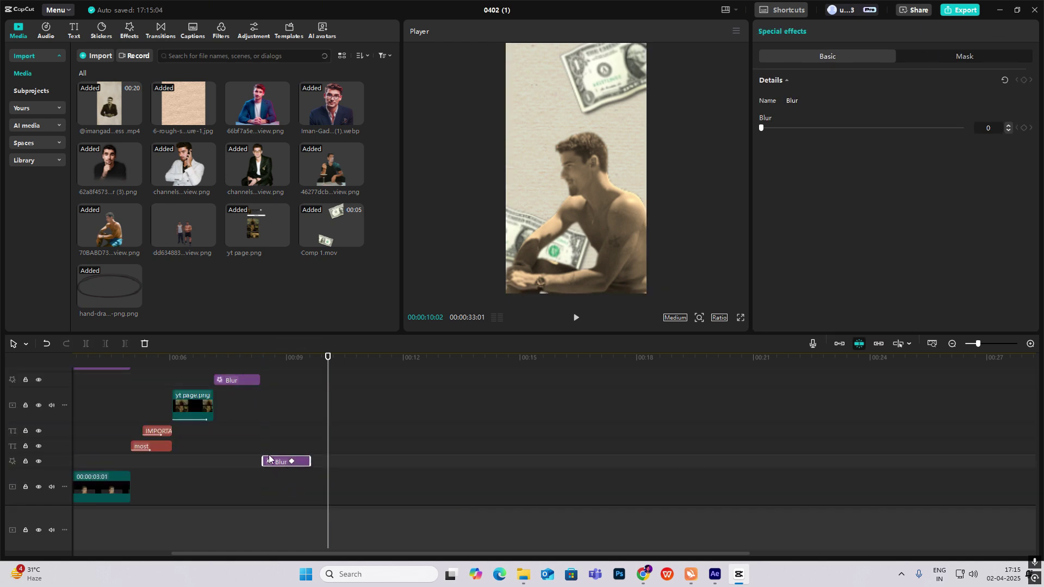
pyautogui.click(260, 437)
pyautogui.scroll(-3, 260, 438)
pyautogui.click(270, 424)
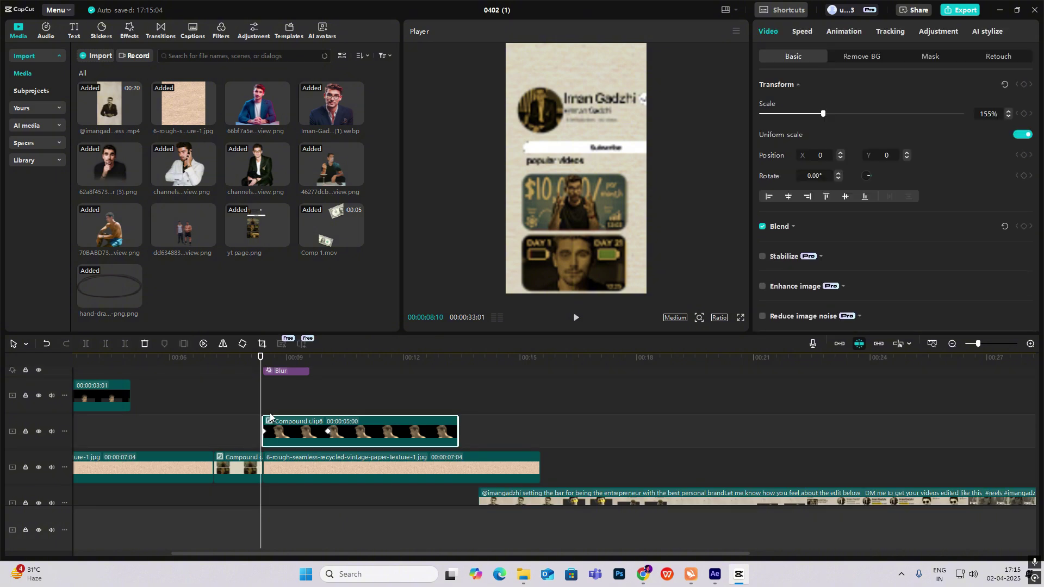
pyautogui.click(269, 399)
pyautogui.moveTo(270, 399); pyautogui.dragTo(265, 404)
pyautogui.press('space')
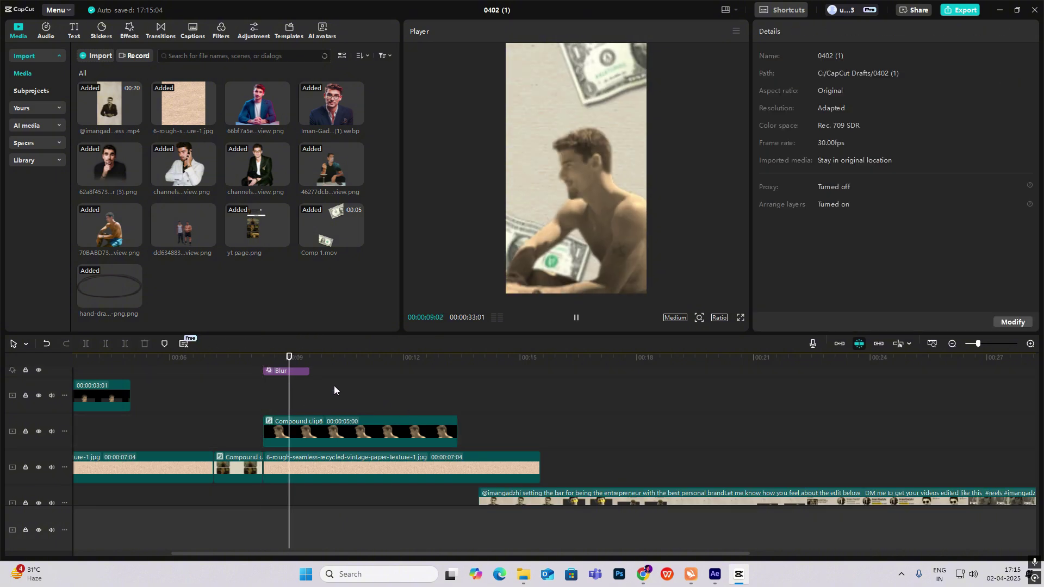
pyautogui.press('space')
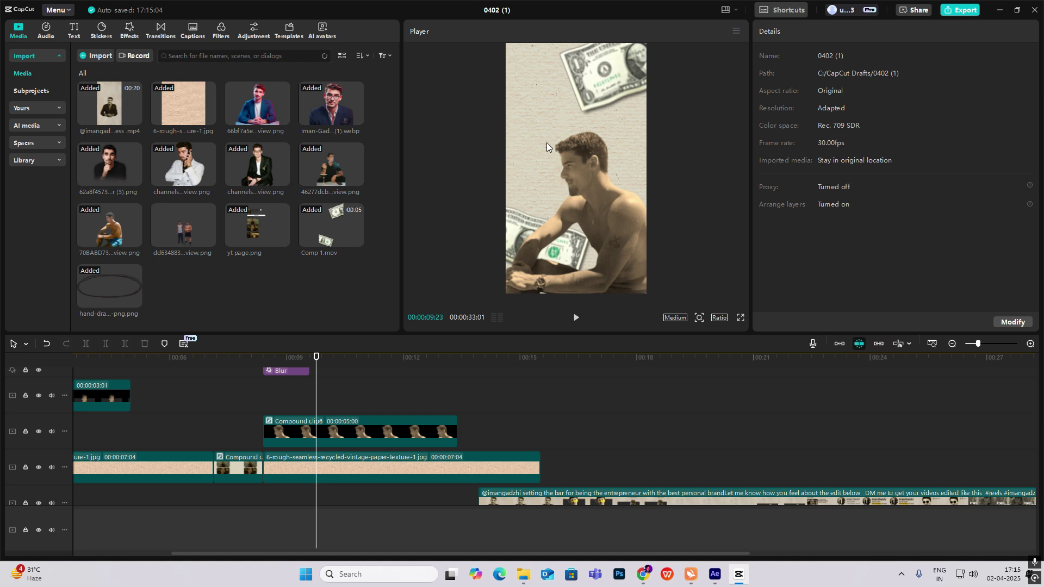
# - Add a custom adjustment layer above all clips, spanning from the start of the timeline to 00:00:13:12
pyautogui.moveTo(772, 454); pyautogui.dragTo(991, 504)
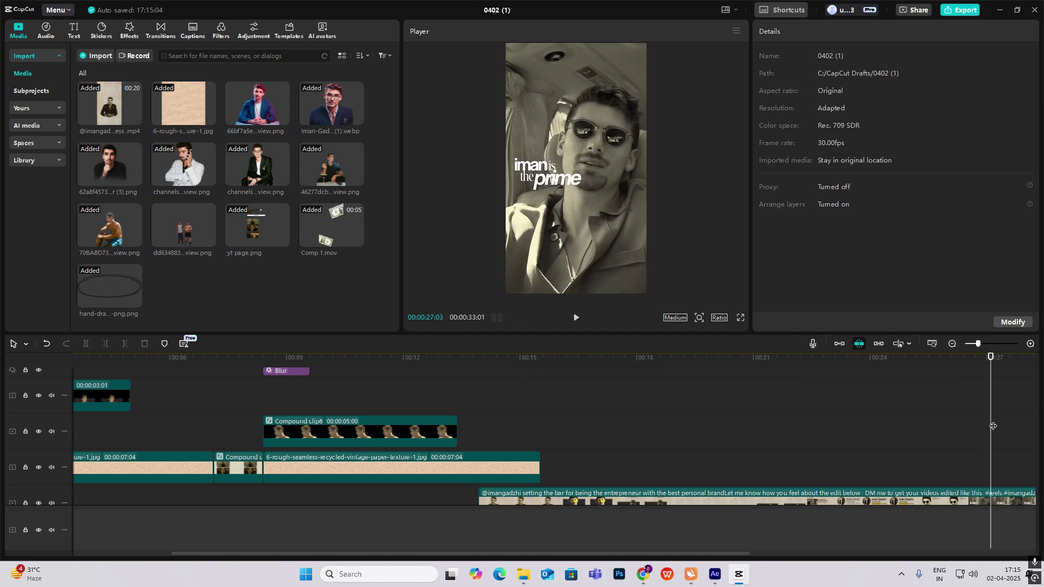
pyautogui.moveTo(993, 426); pyautogui.dragTo(731, 463)
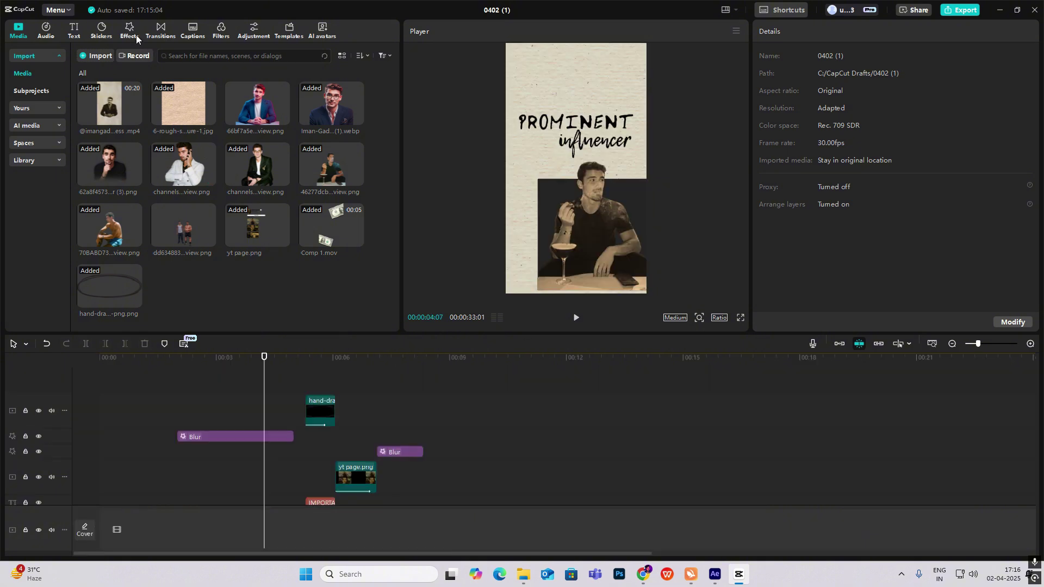
pyautogui.click(261, 33)
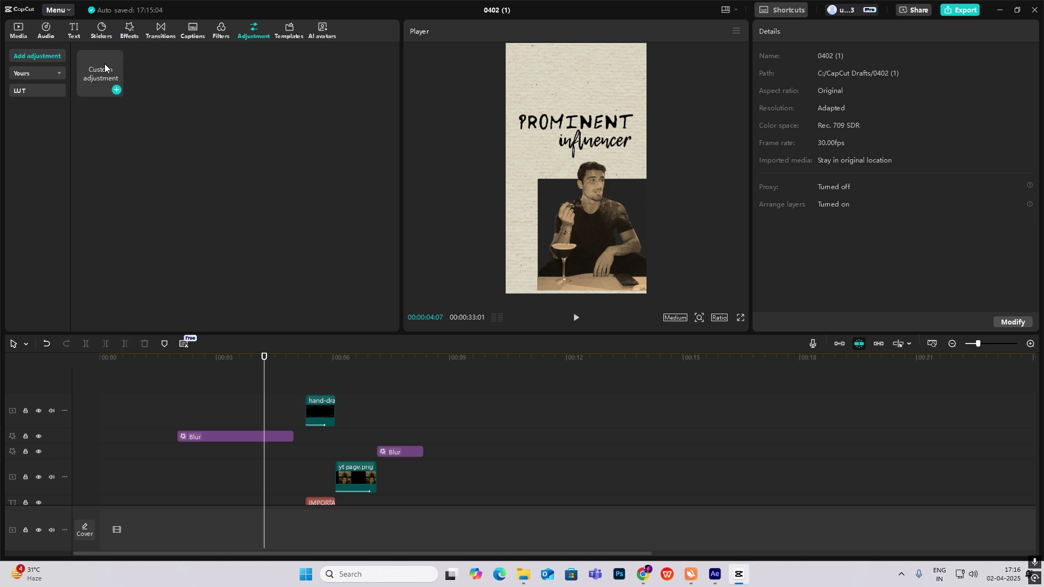
pyautogui.moveTo(101, 403); pyautogui.dragTo(100, 401)
pyautogui.moveTo(213, 402); pyautogui.dragTo(517, 417)
pyautogui.scroll(-5, 518, 417)
pyautogui.moveTo(566, 393); pyautogui.dragTo(620, 395)
pyautogui.scroll(5, 617, 396)
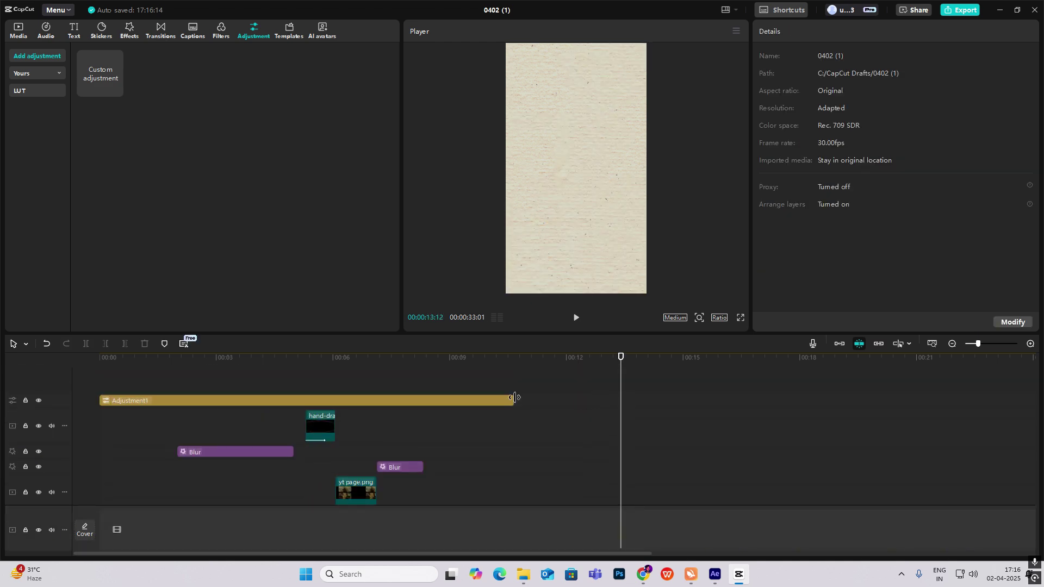
pyautogui.moveTo(514, 397); pyautogui.dragTo(621, 400)
# - Set the adjustment layer's Particles to 24, playing back the opening scene to judge the grain
pyautogui.click(492, 391)
pyautogui.click(415, 390)
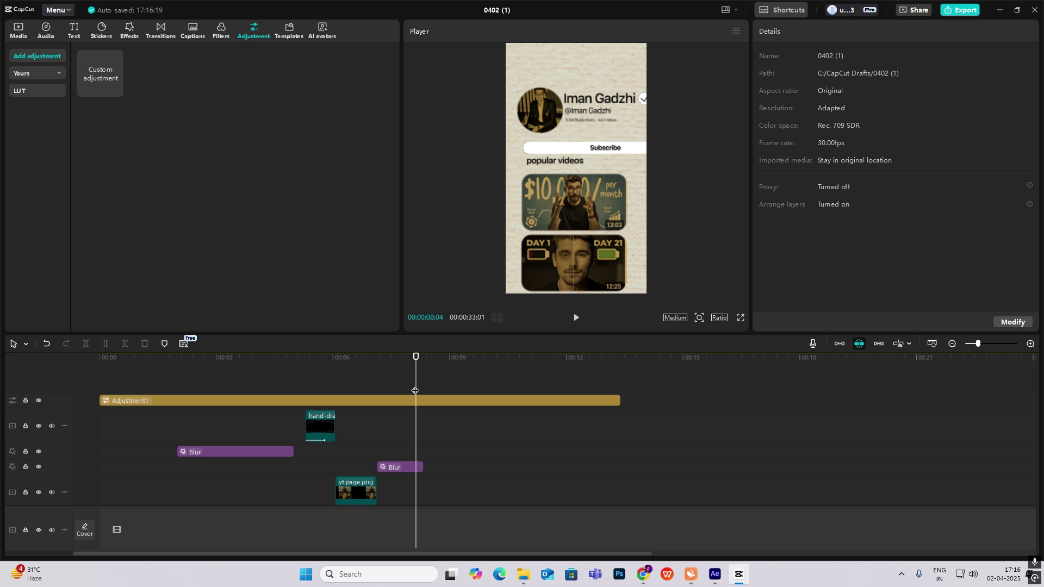
pyautogui.click(475, 398)
pyautogui.scroll(-10, 867, 250)
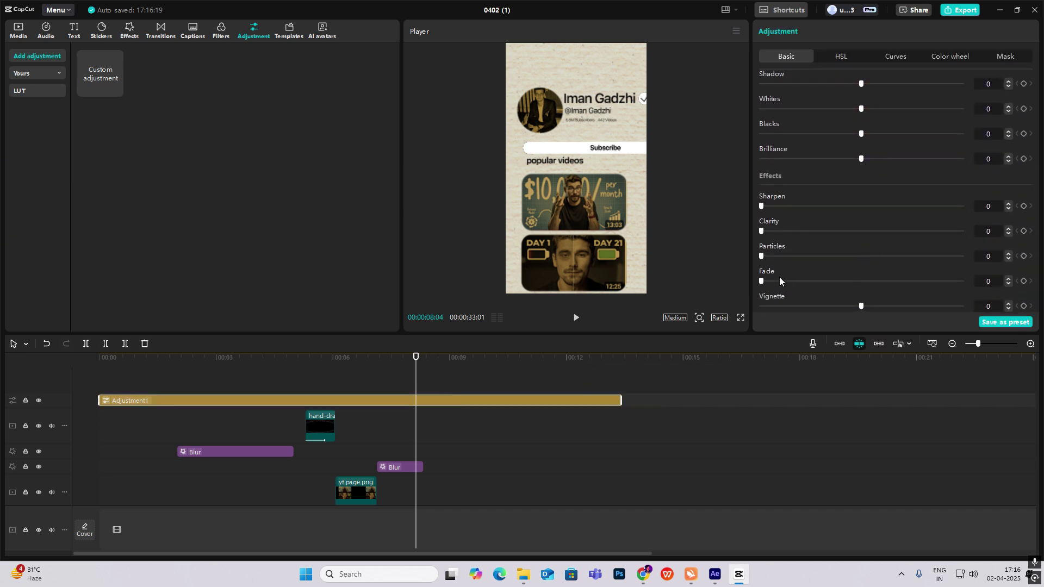
pyautogui.moveTo(957, 277); pyautogui.dragTo(875, 277)
pyautogui.moveTo(226, 366); pyautogui.dragTo(62, 393)
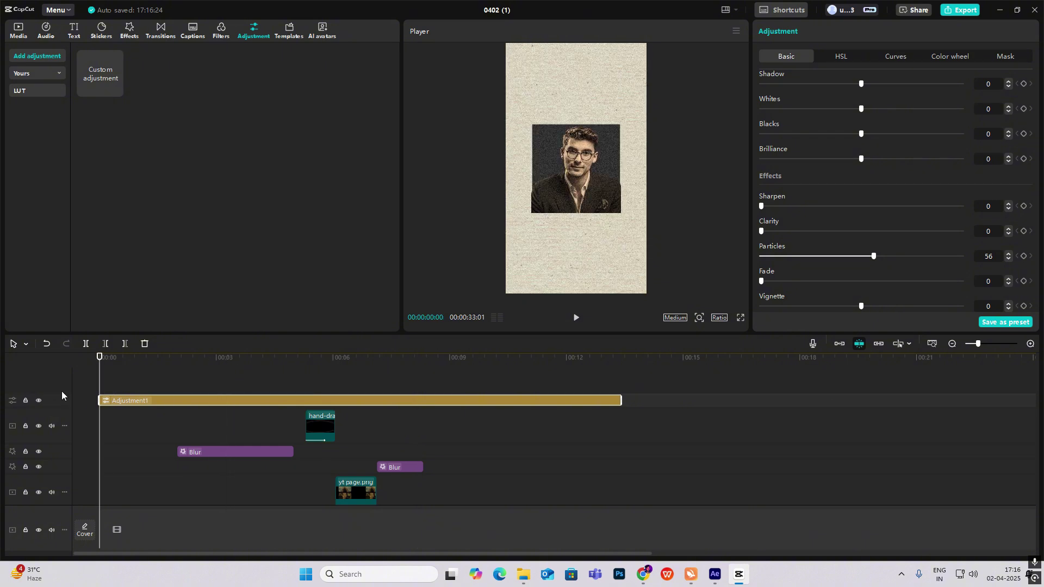
pyautogui.press('space')
pyautogui.press('space')
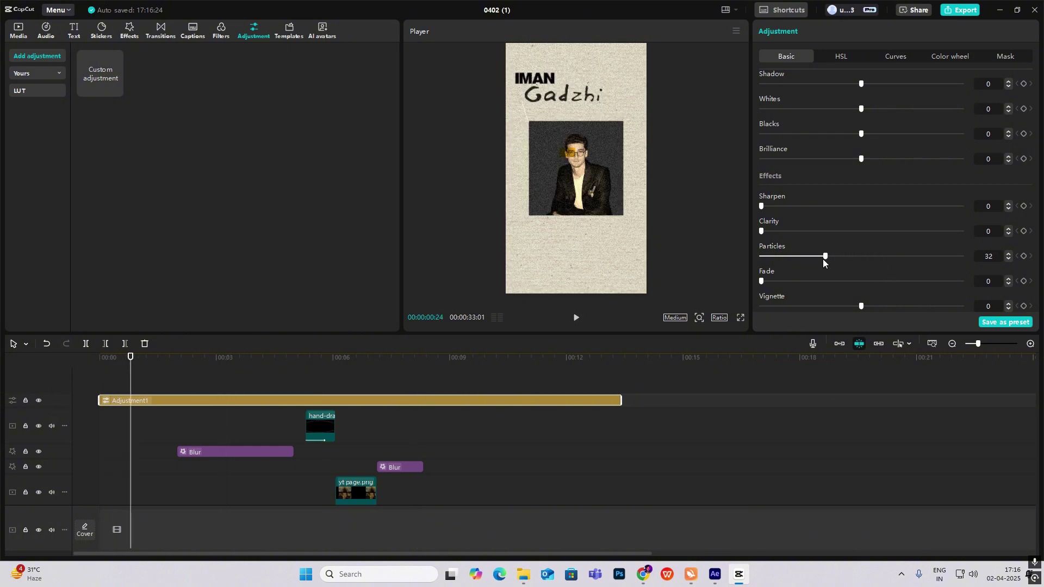
pyautogui.press('space')
pyautogui.press('space')
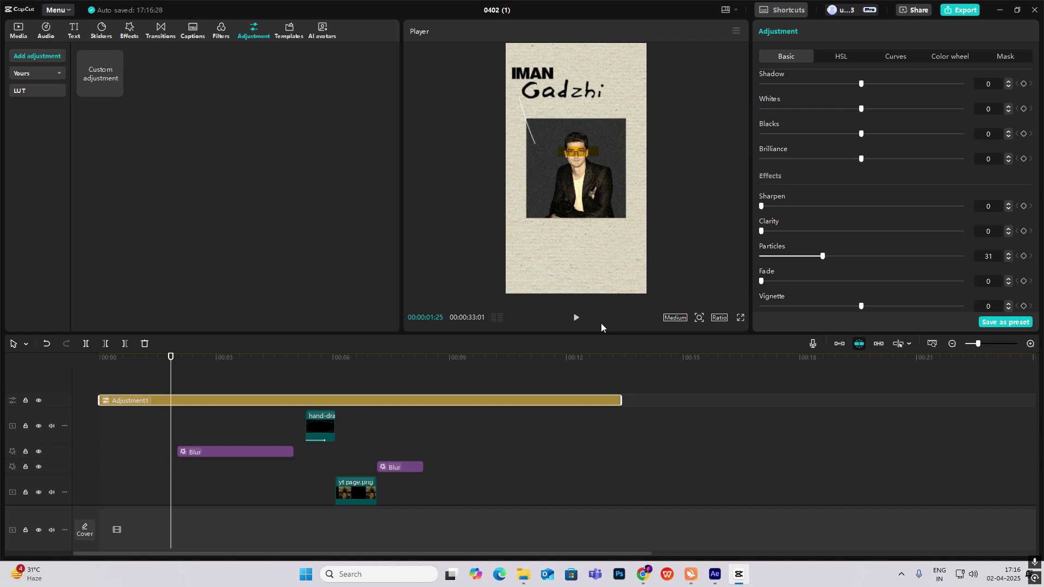
pyautogui.moveTo(177, 378)
pyautogui.mouseDown()
pyautogui.moveTo(460, 428)
pyautogui.moveTo(493, 419)
pyautogui.moveTo(154, 405)
pyautogui.moveTo(181, 400)
pyautogui.moveTo(171, 395)
pyautogui.mouseUp()
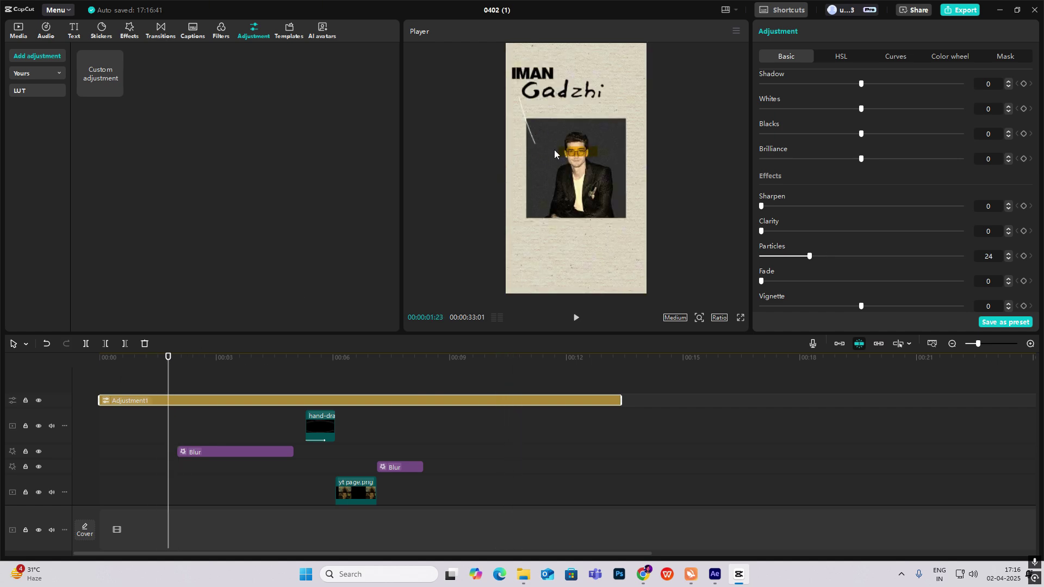
# - Examine the reference reel's entrepreneur scene around 00:00:20:01
pyautogui.scroll(-5, 817, 450)
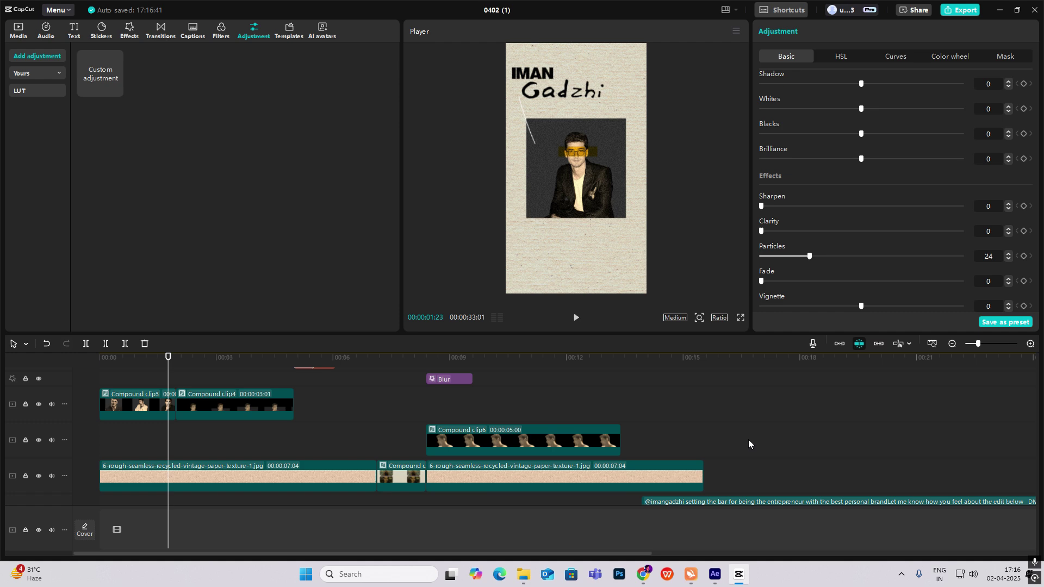
pyautogui.click(803, 445)
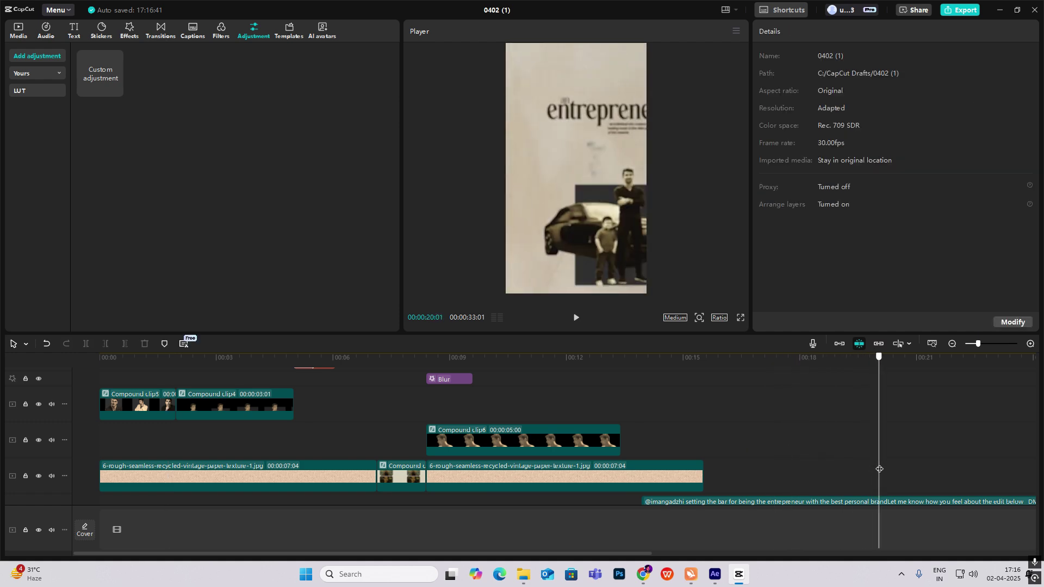